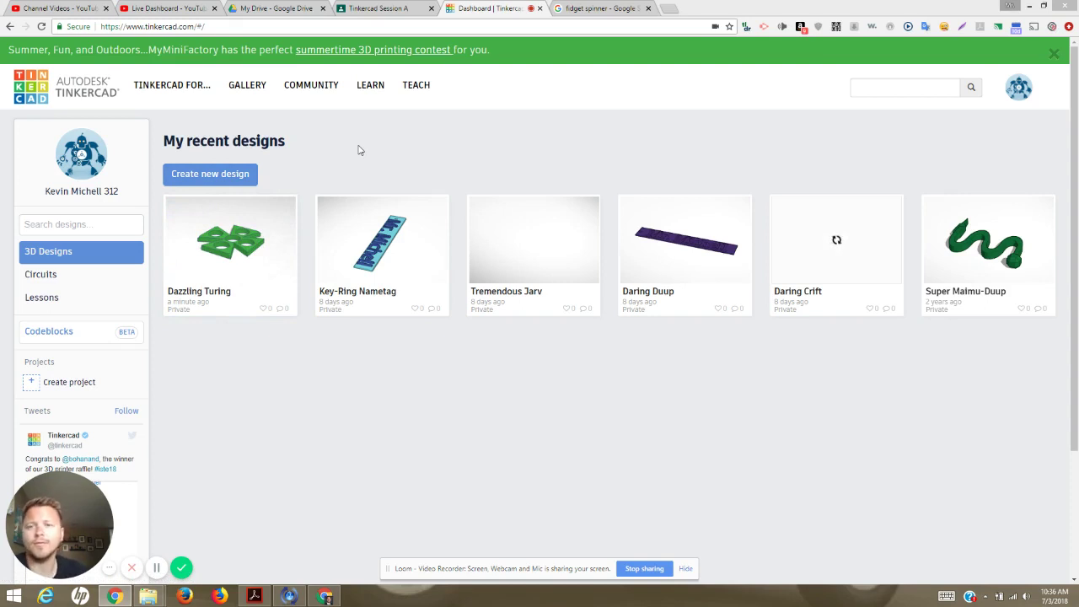
# Step: Create a new design and place one solid cylinder near the middle of the workplane
pyautogui.click(213, 176)
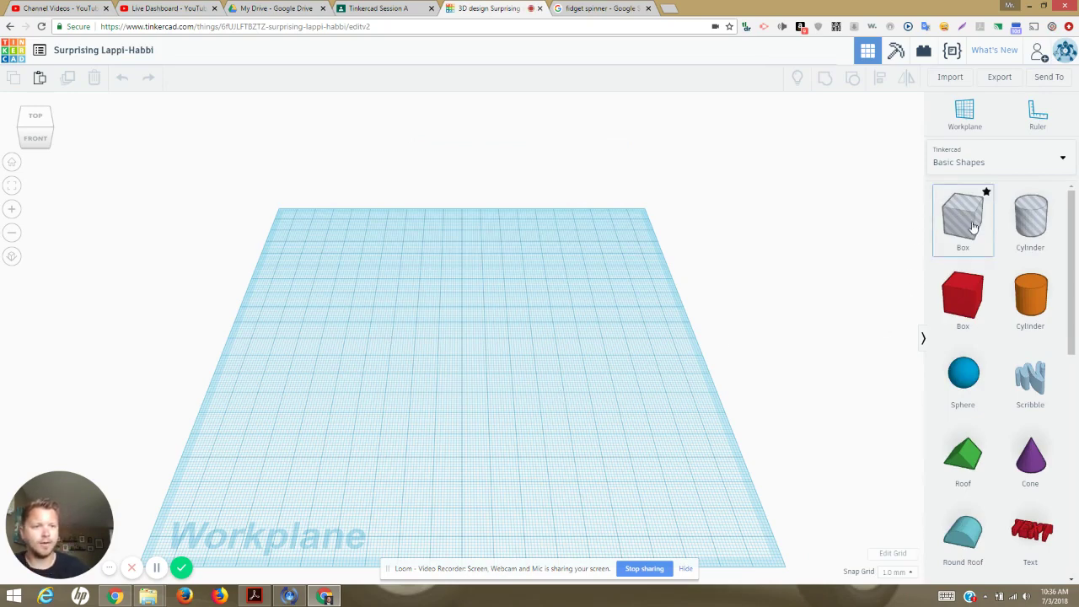
pyautogui.click(1030, 219)
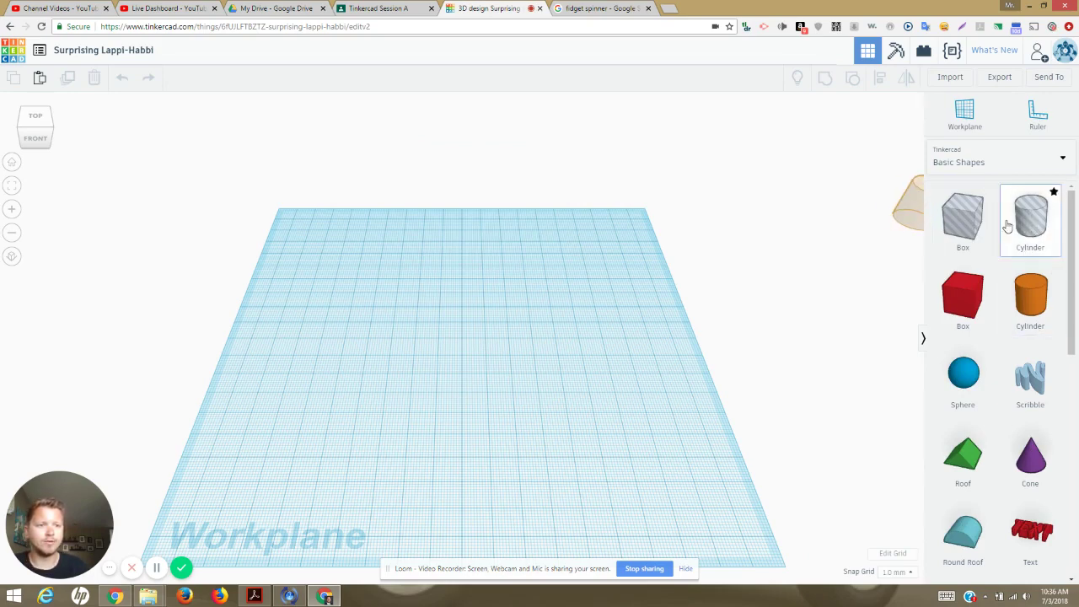
pyautogui.moveTo(1011, 224); pyautogui.dragTo(906, 202)
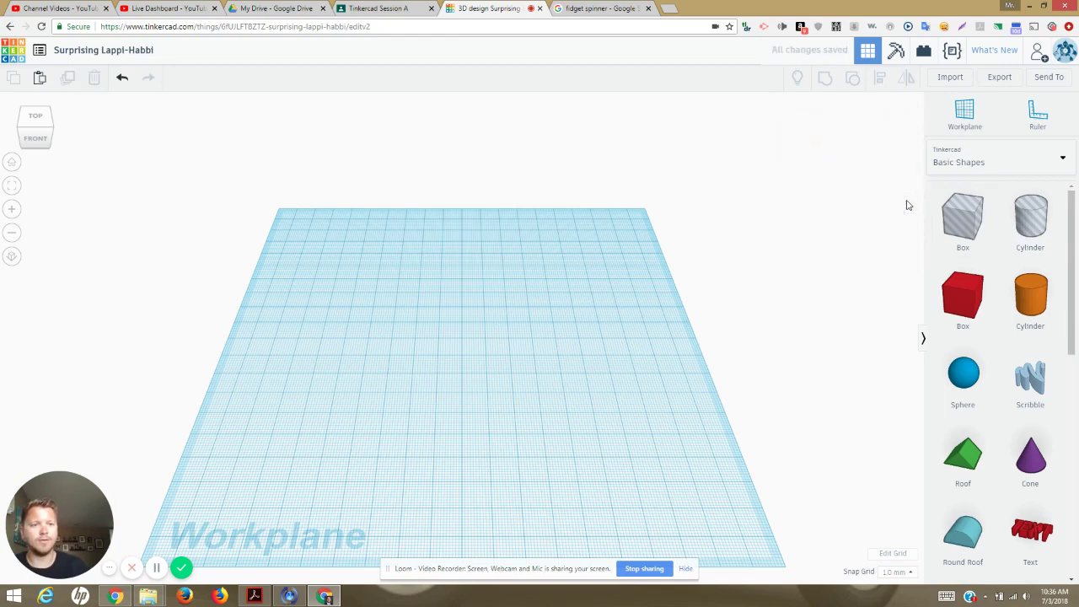
pyautogui.moveTo(1044, 307); pyautogui.dragTo(455, 335)
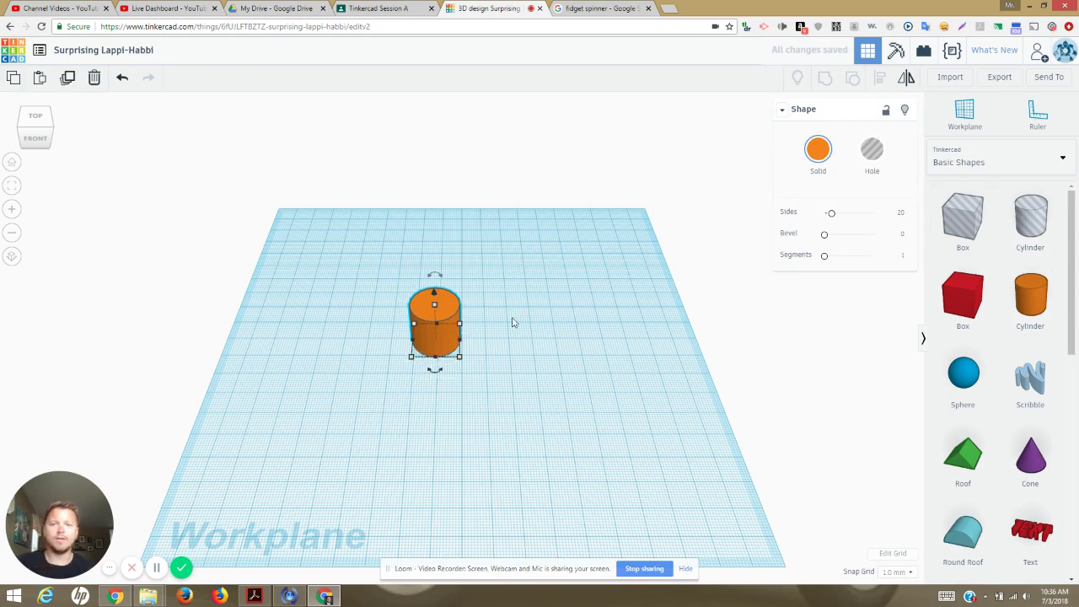
pyautogui.click(493, 321)
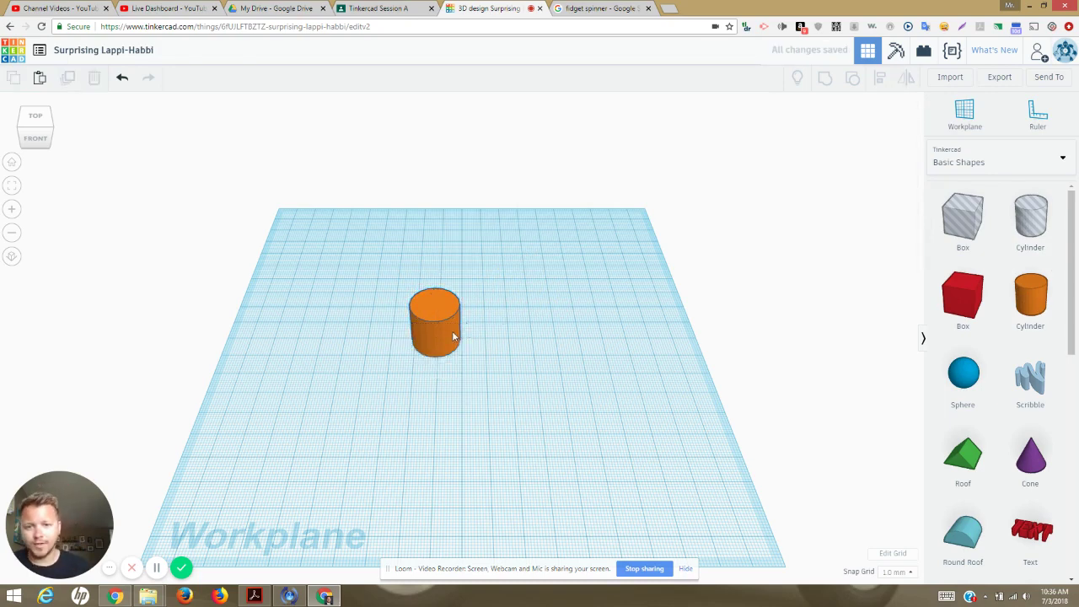
# Step: Set the orange cylinder's width to 22.65 mm
pyautogui.click(457, 337)
pyautogui.moveTo(460, 343)
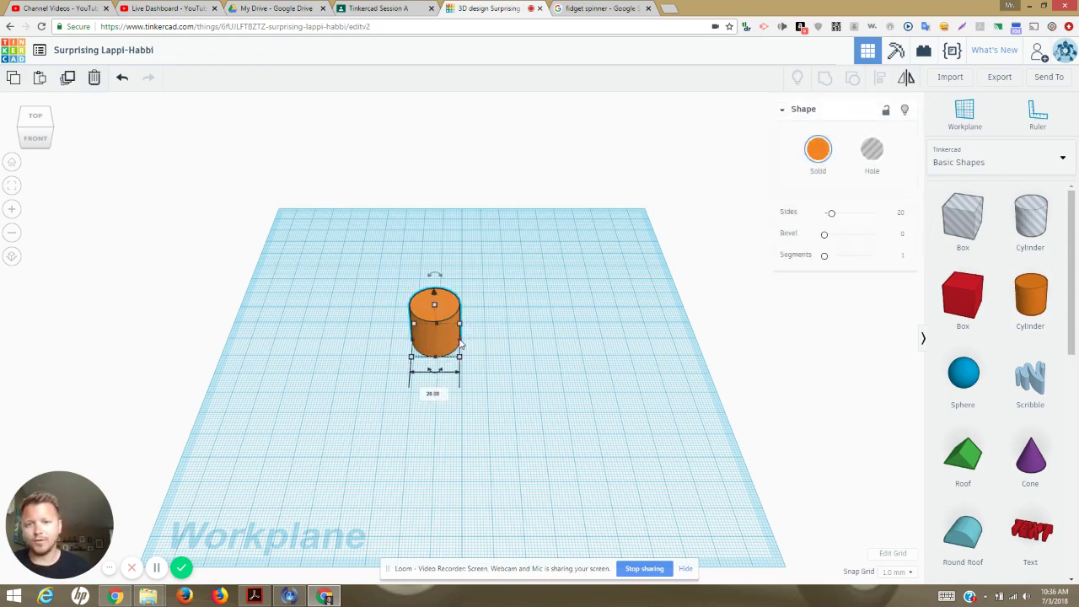
pyautogui.click(429, 391)
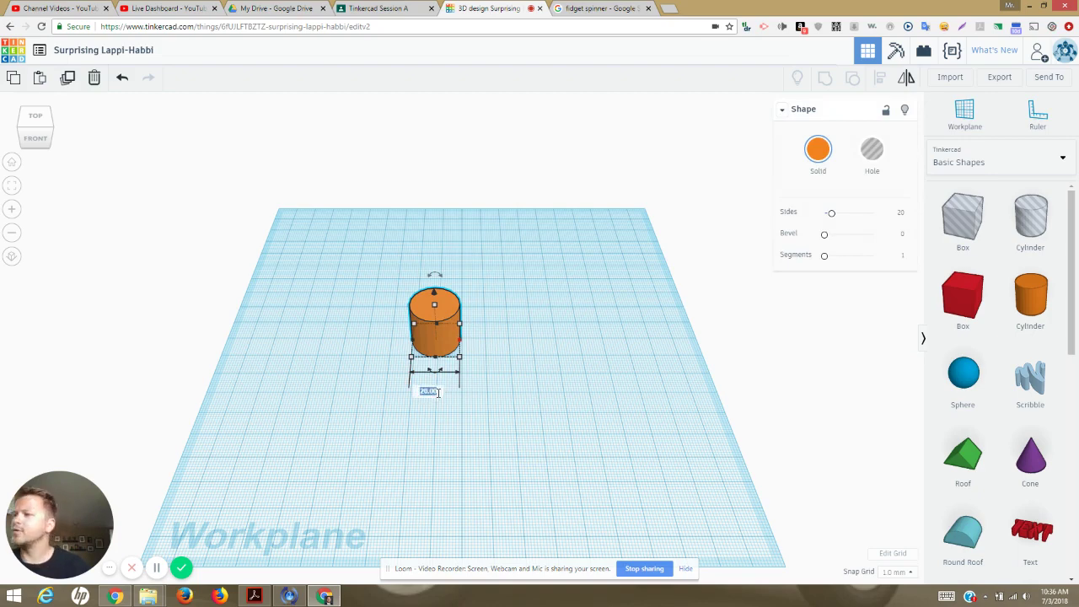
pyautogui.write('45')
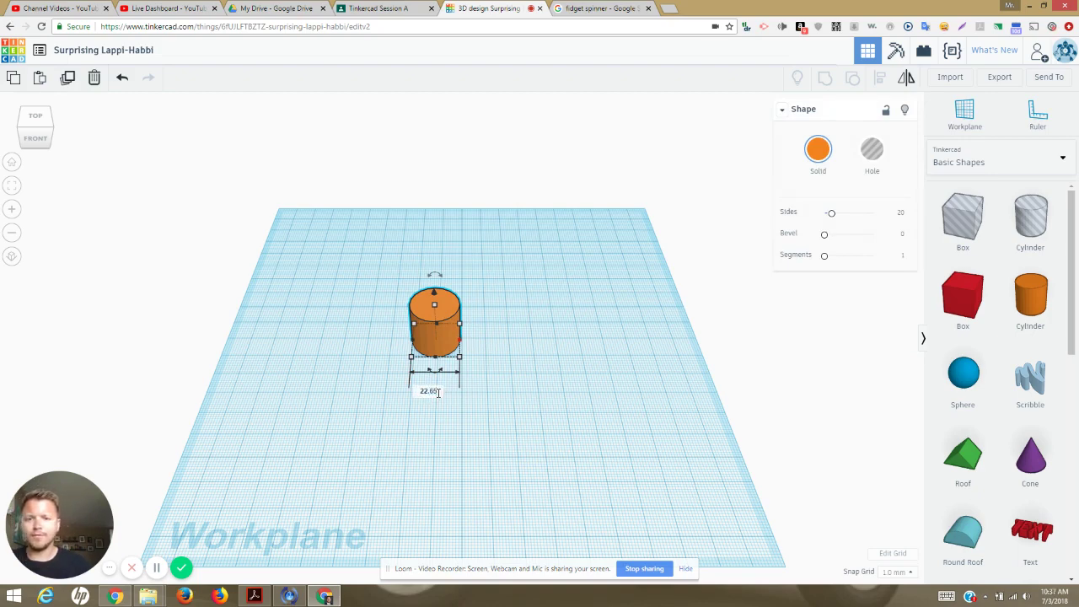
pyautogui.press('Return')
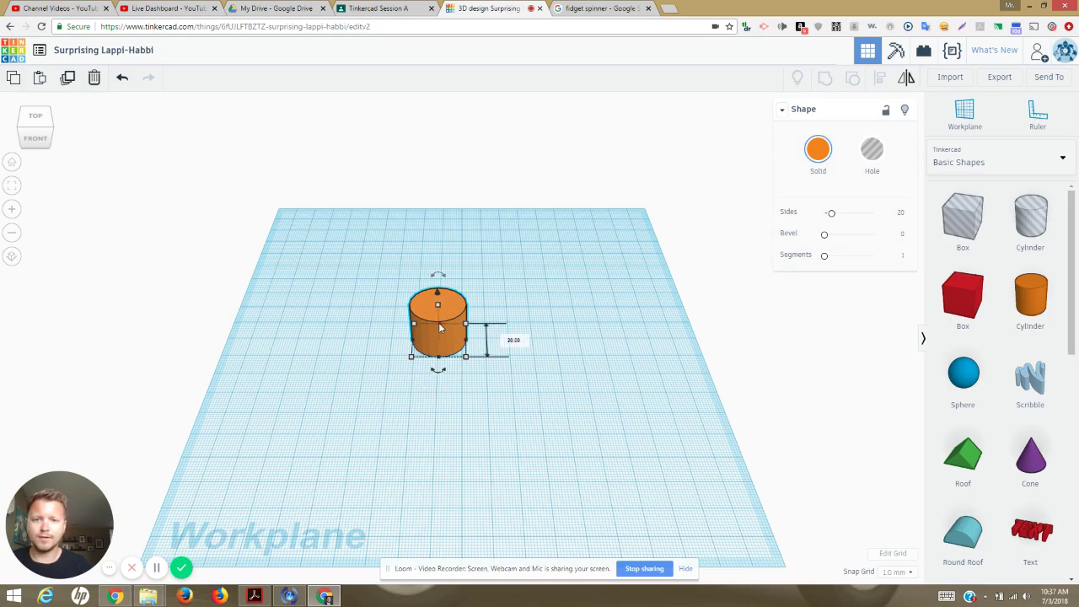
# Step: Set the orange cylinder's height to 22.65 mm
pyautogui.click(511, 340)
pyautogui.write('2')
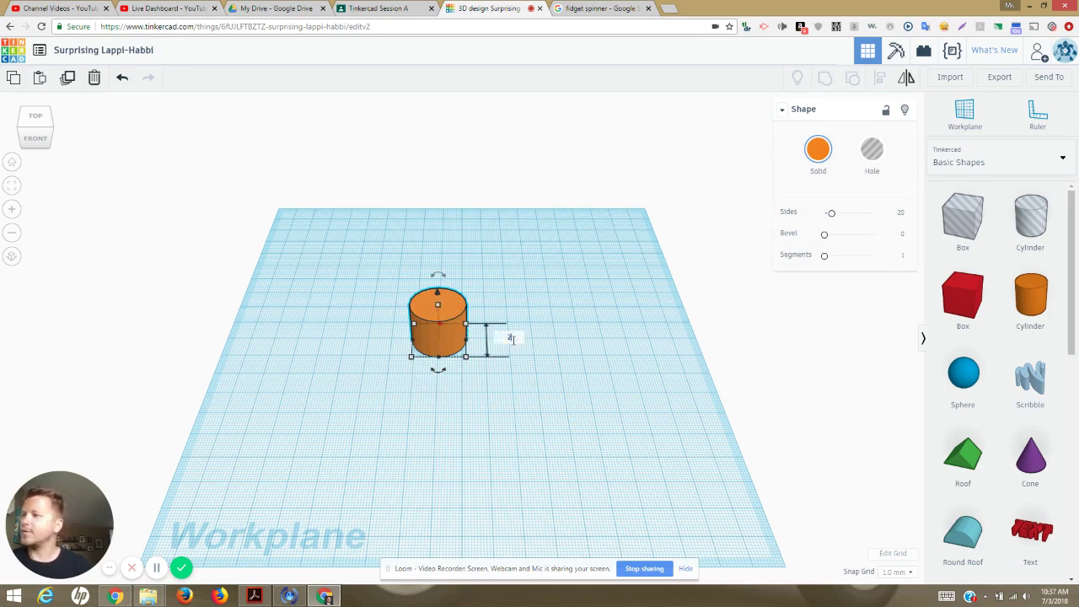
pyautogui.write('2.6')
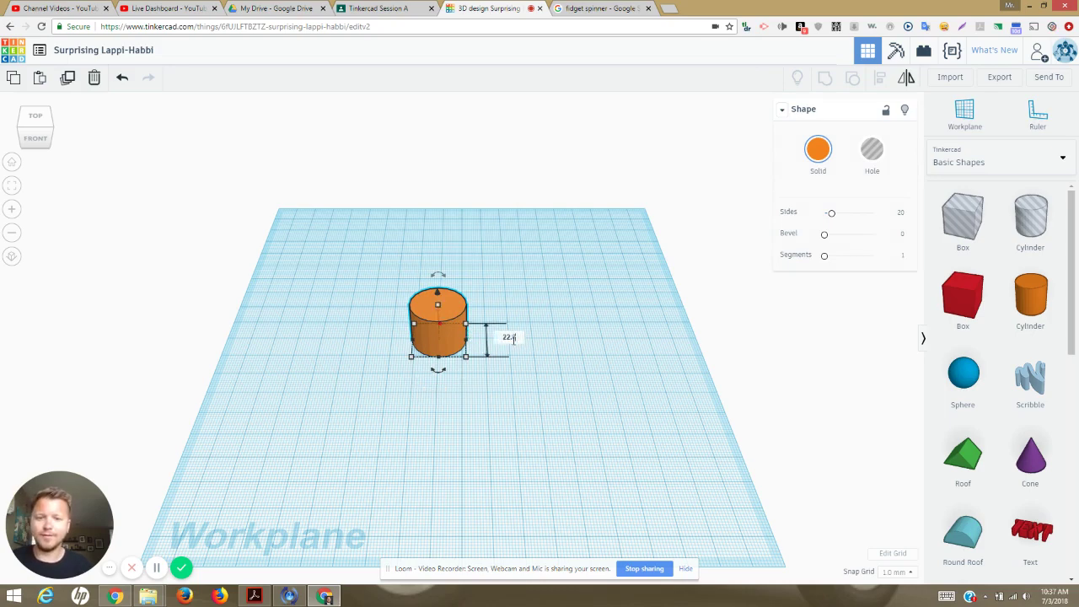
pyautogui.write('5')
pyautogui.press('Return')
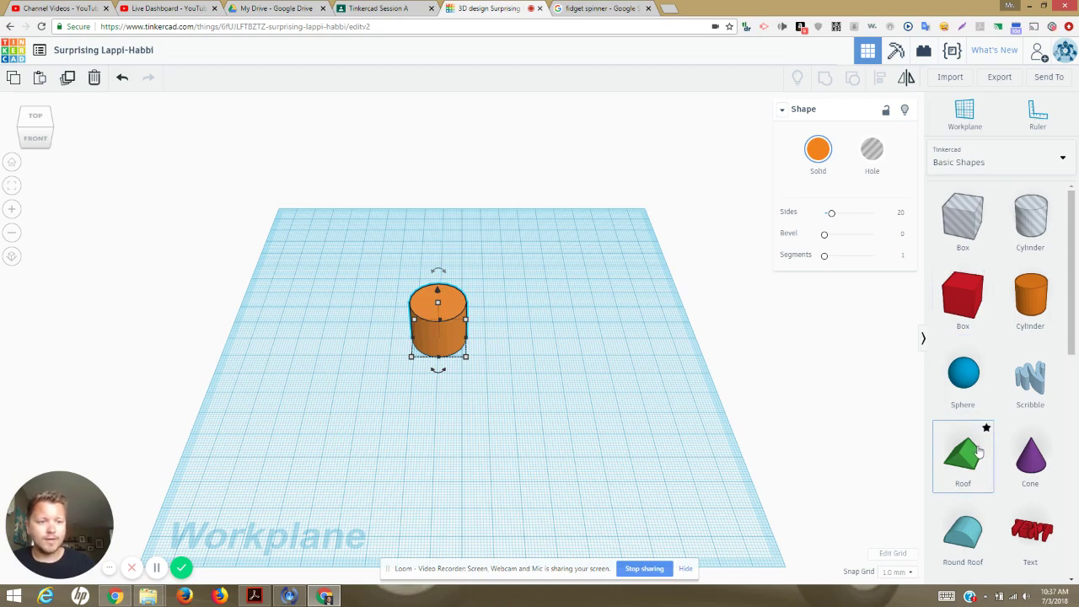
# Step: Place a roof shape beside the cylinder and rotate it 90° about two axes so that it lies on a triangular face
pyautogui.moveTo(978, 453); pyautogui.dragTo(552, 310)
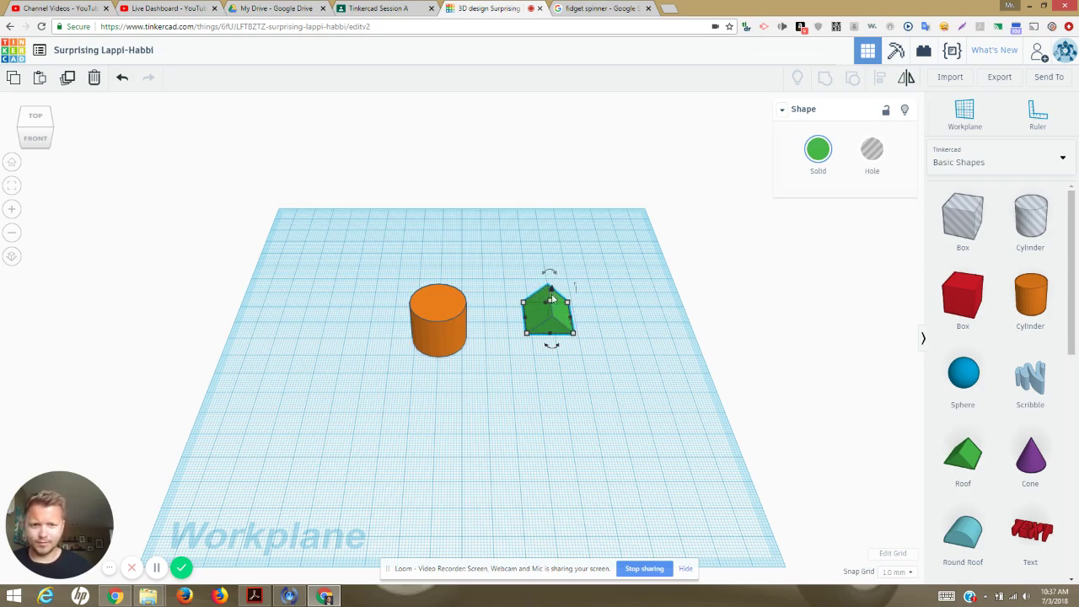
pyautogui.moveTo(551, 347); pyautogui.dragTo(579, 321)
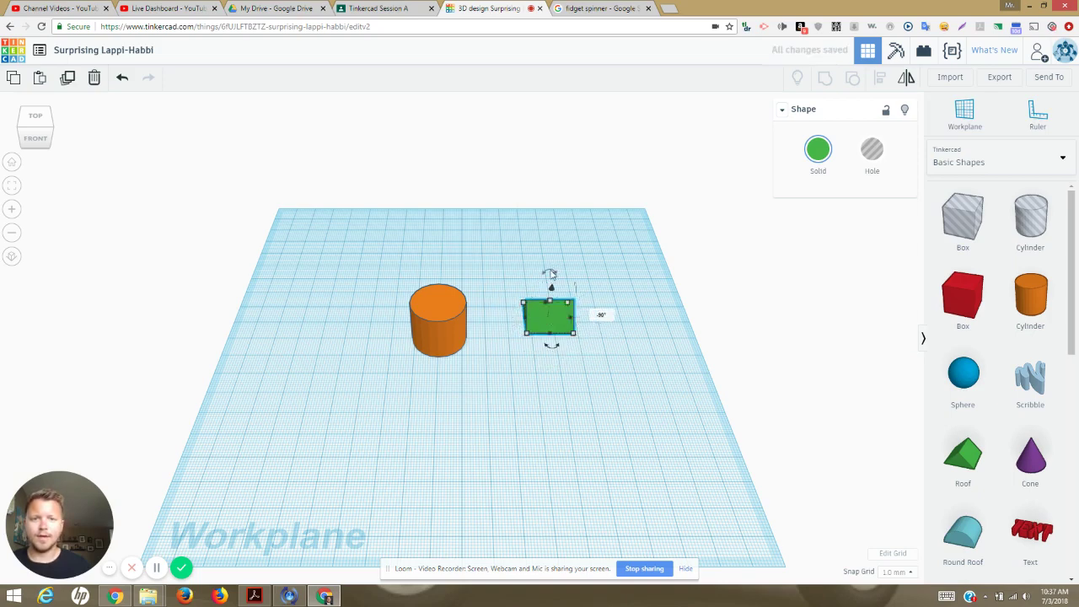
pyautogui.moveTo(554, 275); pyautogui.dragTo(591, 293)
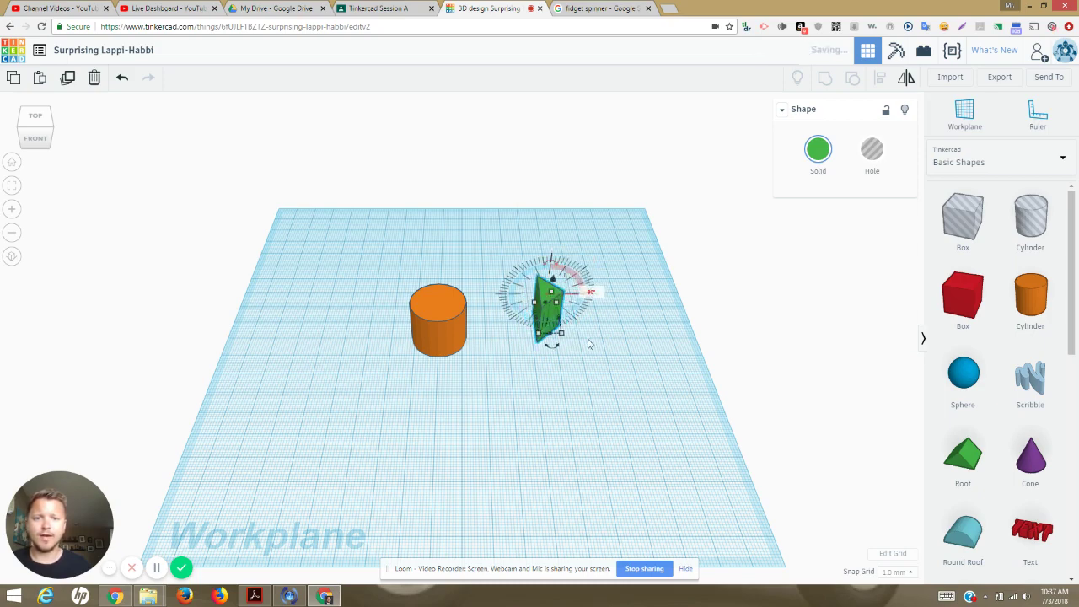
# Step: Enlarge the green triangle's footprint to about 48 mm wide and set its depth to 53 mm
pyautogui.moveTo(564, 337); pyautogui.dragTo(621, 339)
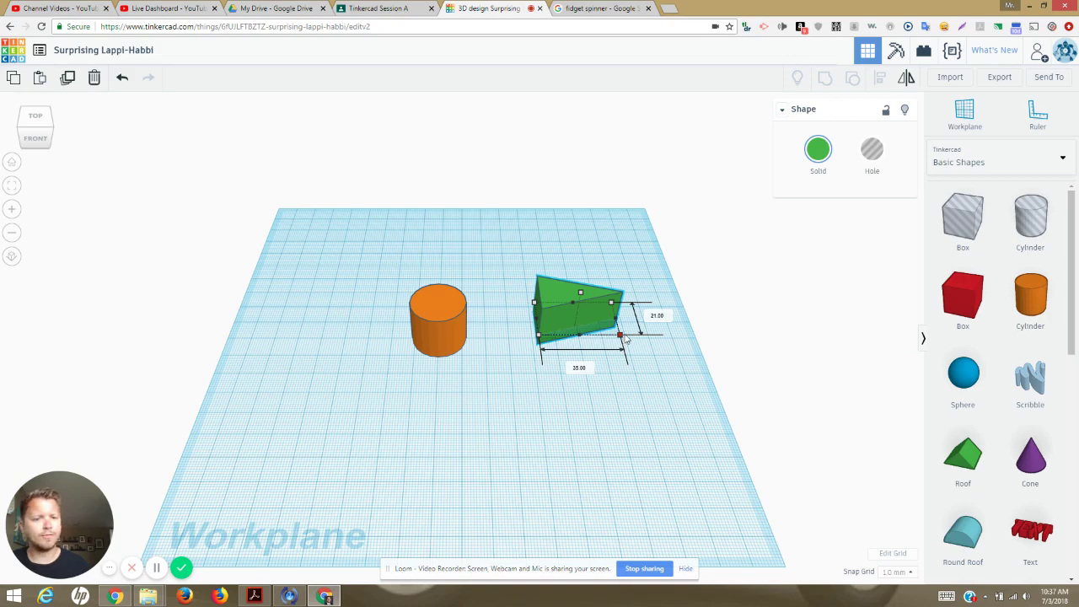
pyautogui.moveTo(625, 338); pyautogui.dragTo(662, 368)
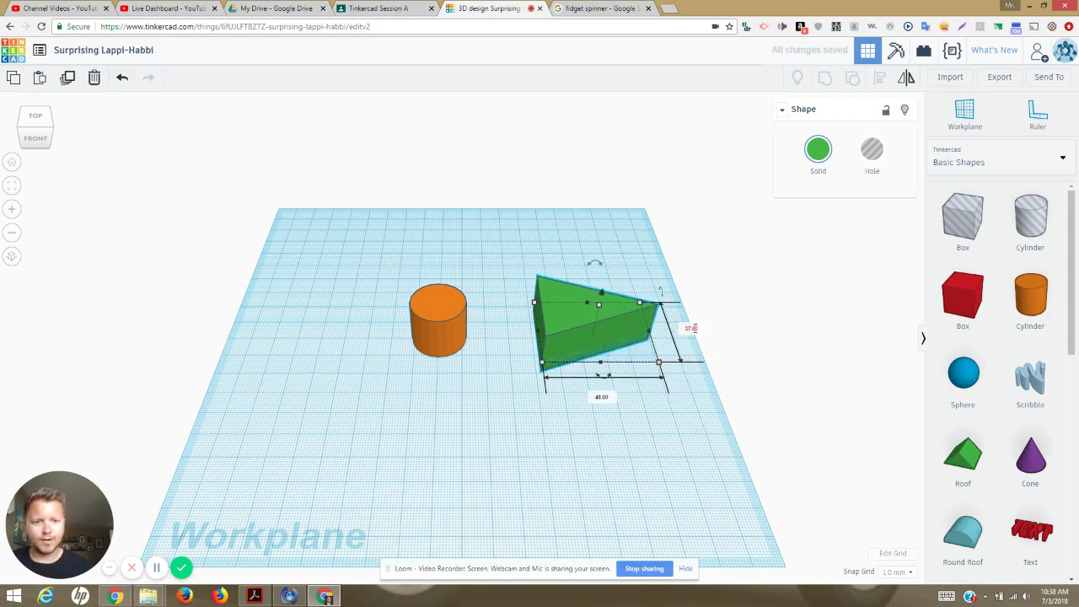
pyautogui.click(692, 328)
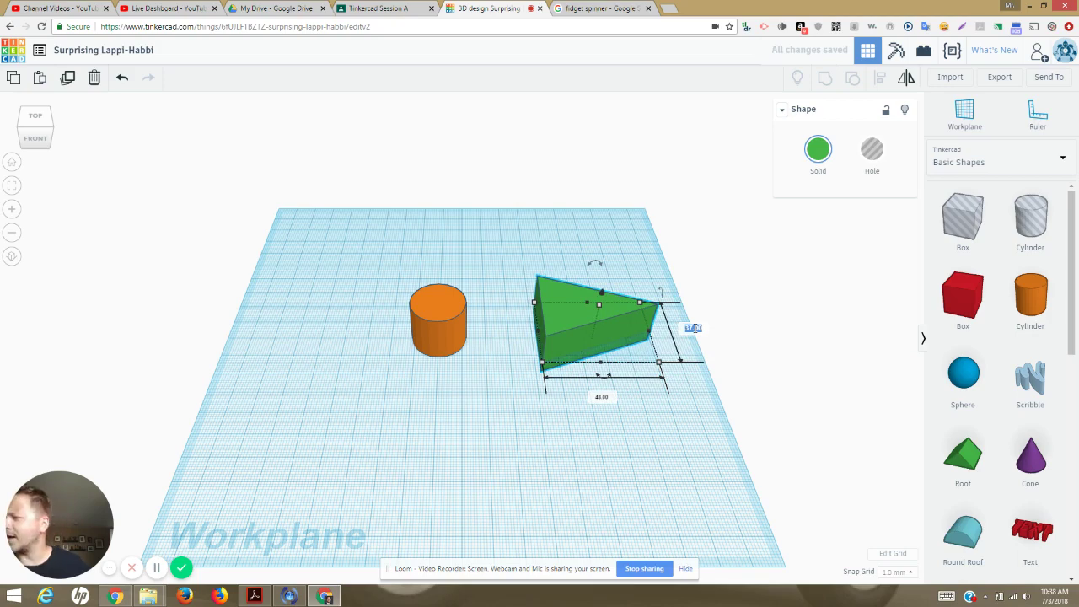
pyautogui.press('BackSpace')
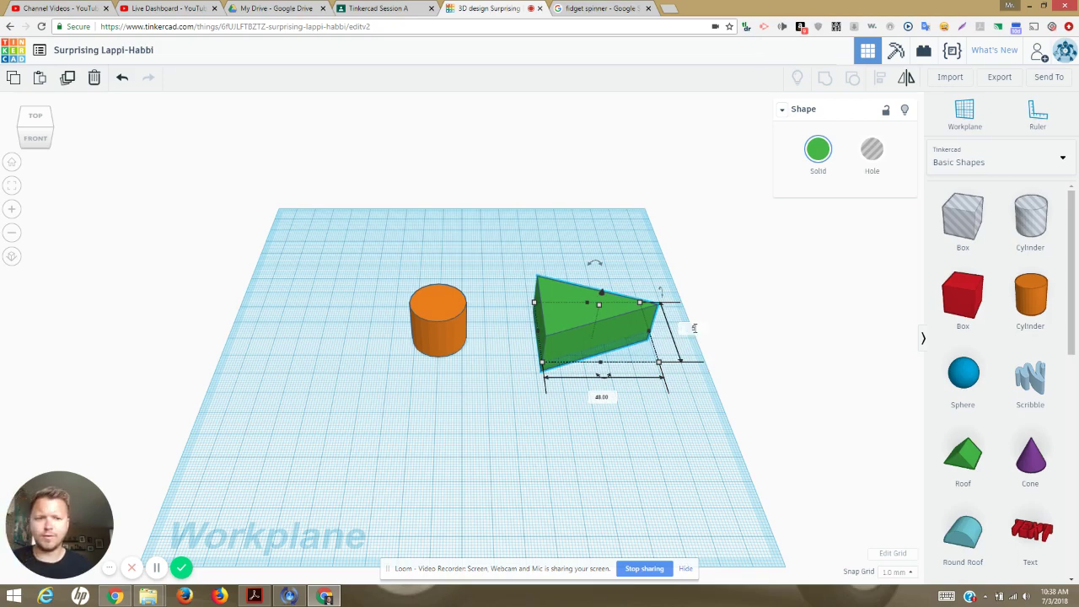
pyautogui.write('53')
pyautogui.press('Return')
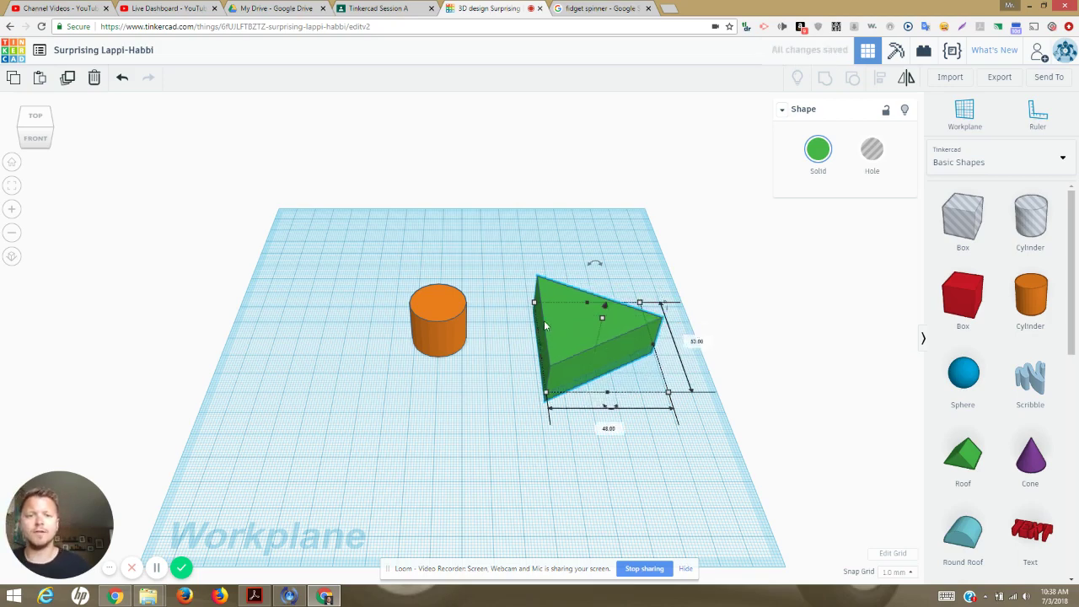
# Step: Move the green triangle across the workplane so that it sits closer to the cylinder
pyautogui.click(549, 266)
pyautogui.moveTo(586, 325); pyautogui.dragTo(552, 310)
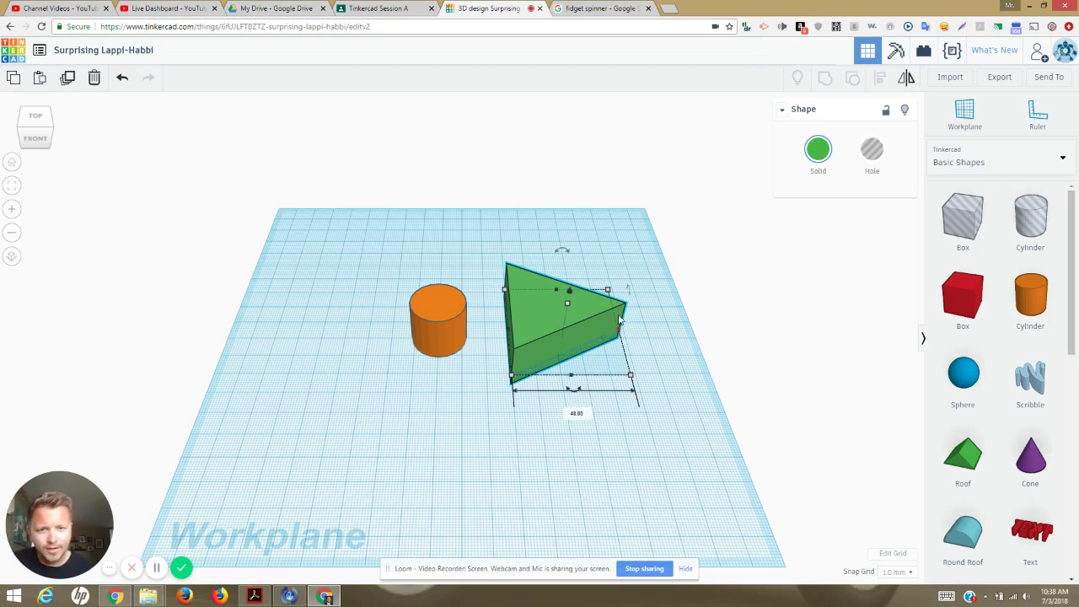
pyautogui.click(35, 133)
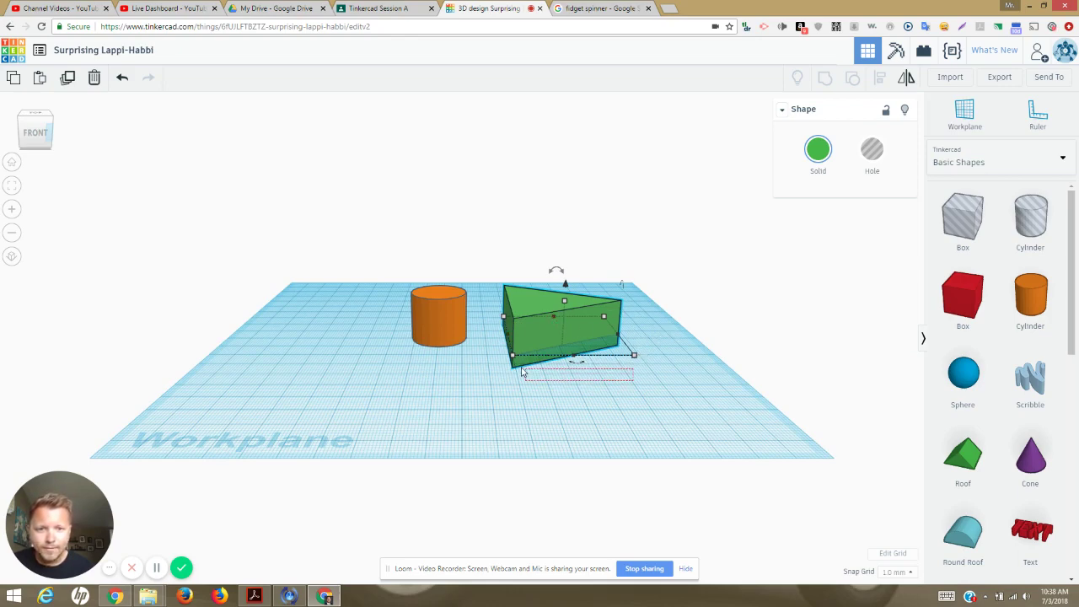
pyautogui.click(629, 371)
pyautogui.click(544, 301)
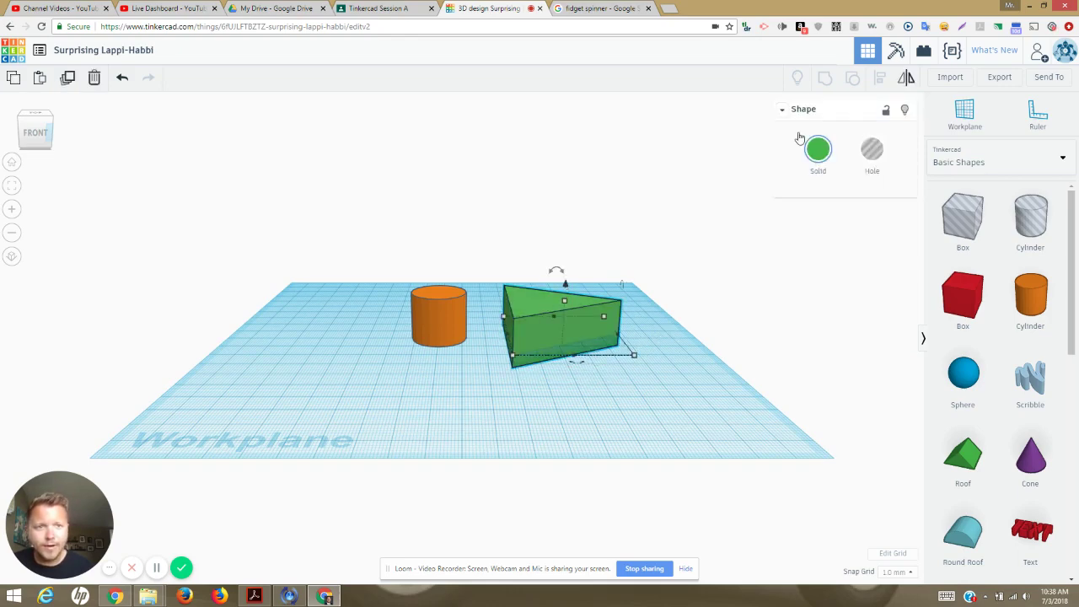
pyautogui.click(782, 111)
pyautogui.click(782, 111)
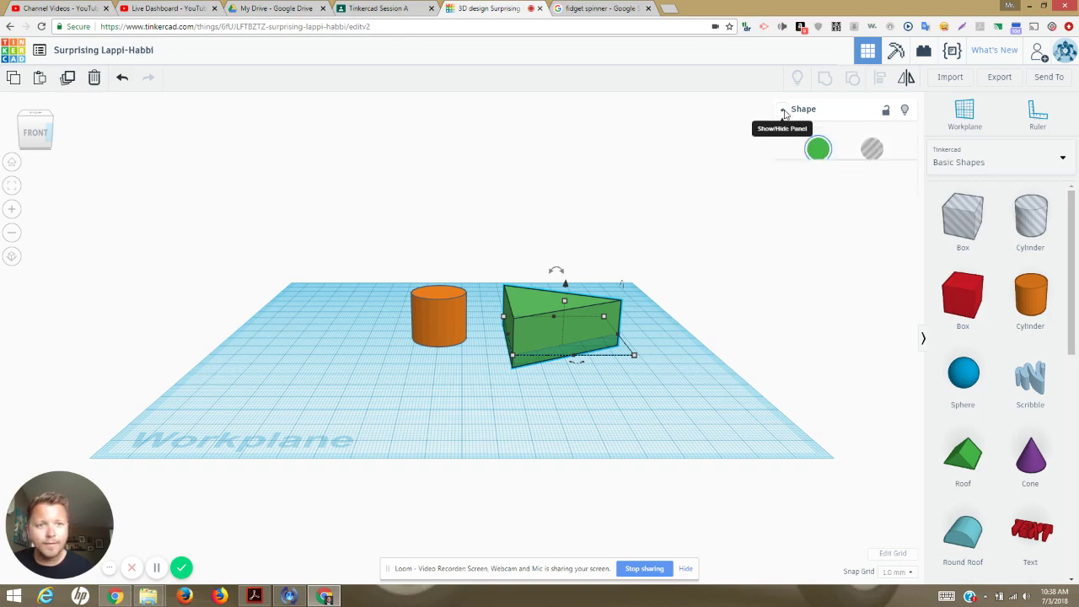
pyautogui.moveTo(587, 328); pyautogui.dragTo(553, 323)
# Step: Inspect the green triangle's shape and footprint dimensions from above and from several sides
pyautogui.moveTo(685, 354); pyautogui.dragTo(656, 438)
pyautogui.click(22, 117)
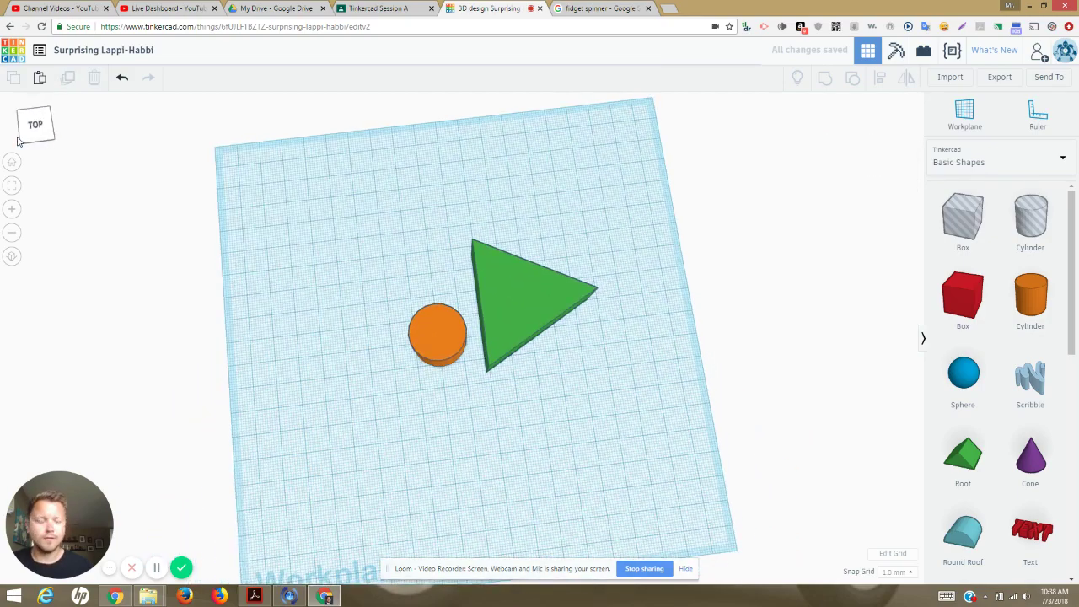
pyautogui.click(528, 271)
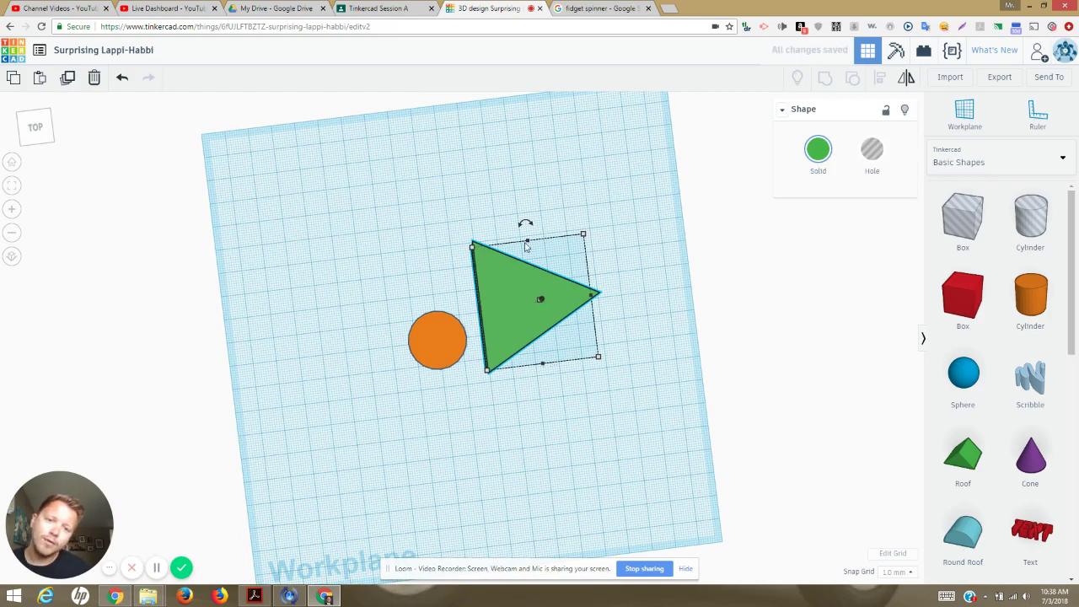
pyautogui.click(528, 245)
pyautogui.click(520, 271)
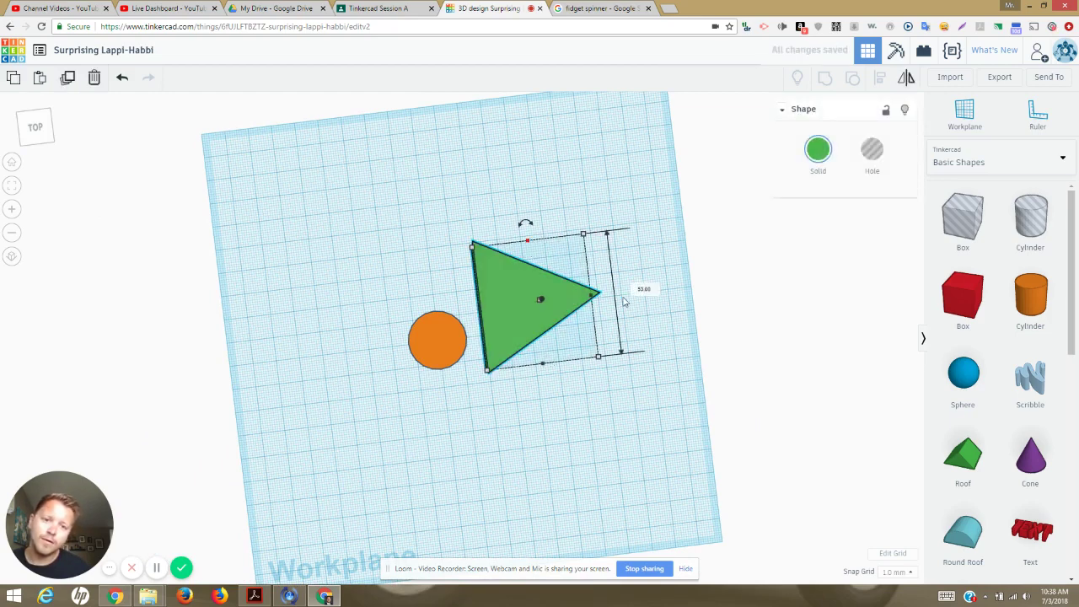
pyautogui.moveTo(52, 137); pyautogui.dragTo(20, 130)
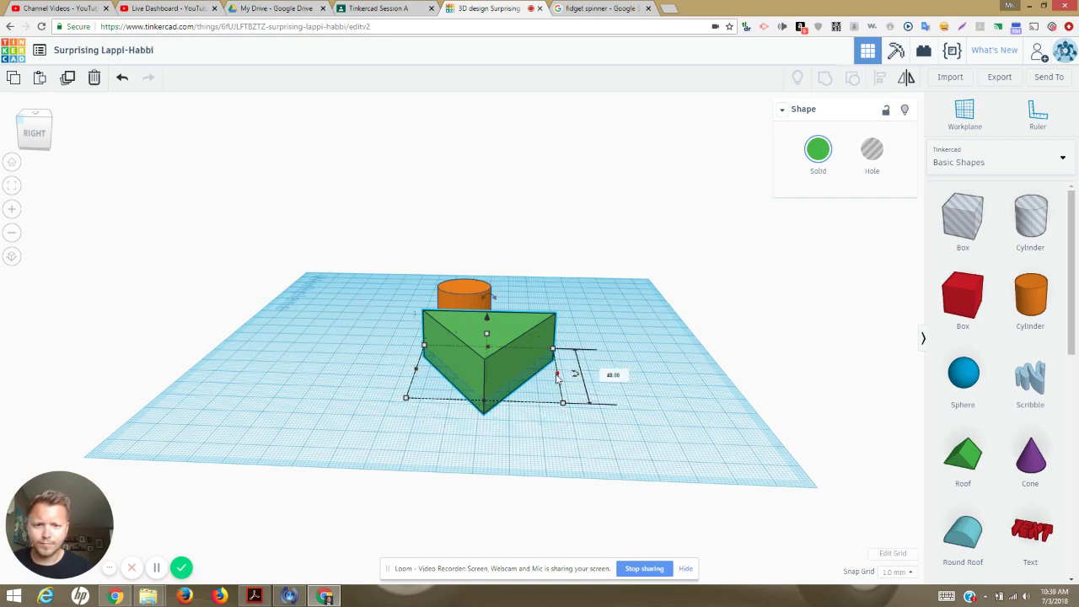
pyautogui.click(616, 423)
pyautogui.click(434, 338)
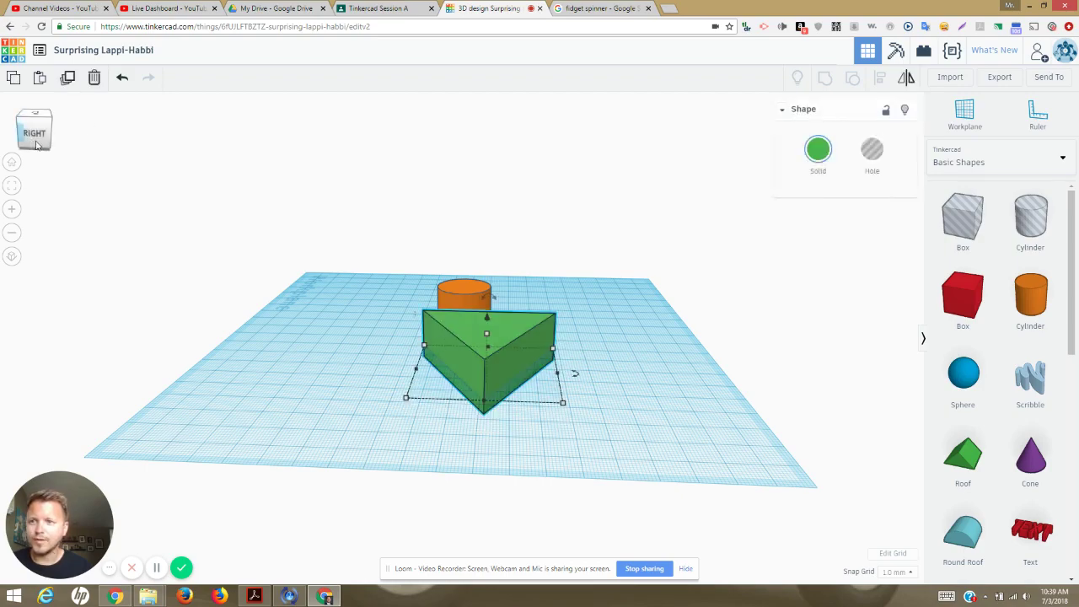
pyautogui.moveTo(36, 145); pyautogui.dragTo(110, 140)
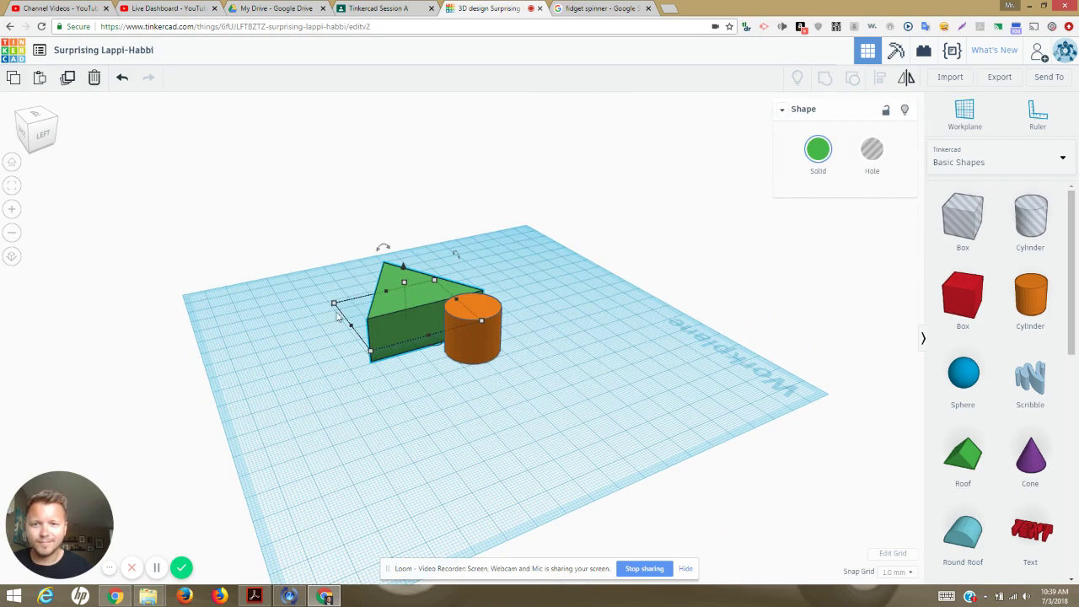
pyautogui.moveTo(426, 340); pyautogui.dragTo(429, 346)
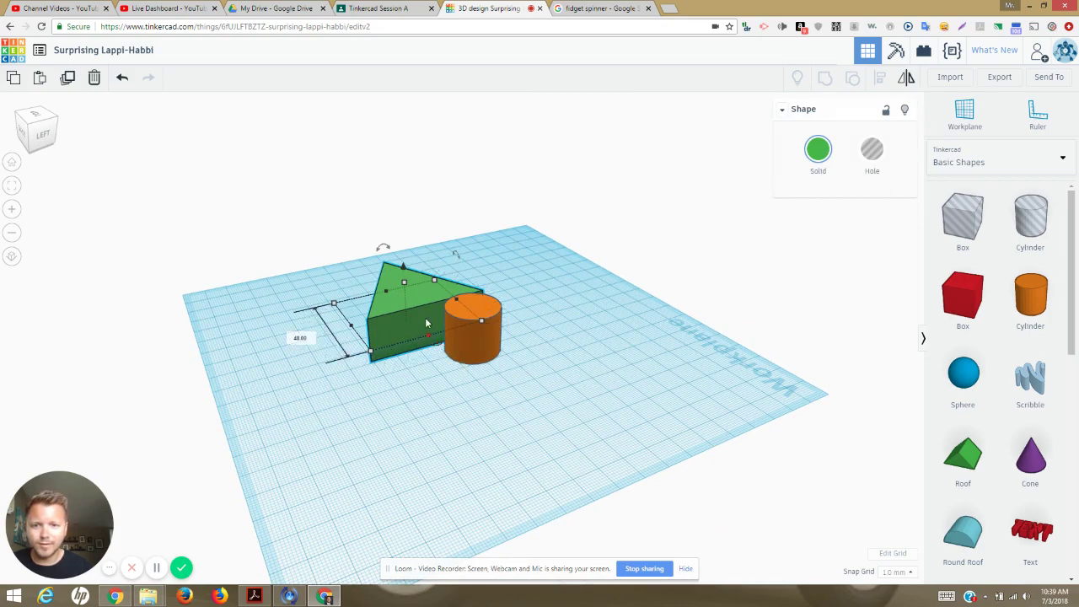
# Step: Set the green triangle's height to 7 mm and deselect it
pyautogui.moveTo(405, 286)
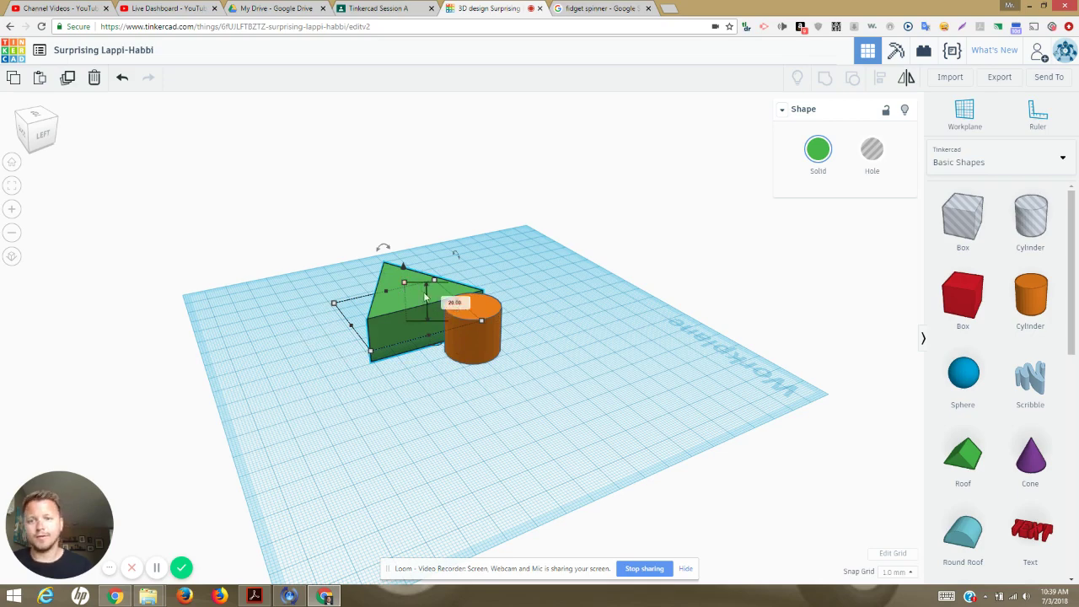
pyautogui.click(455, 302)
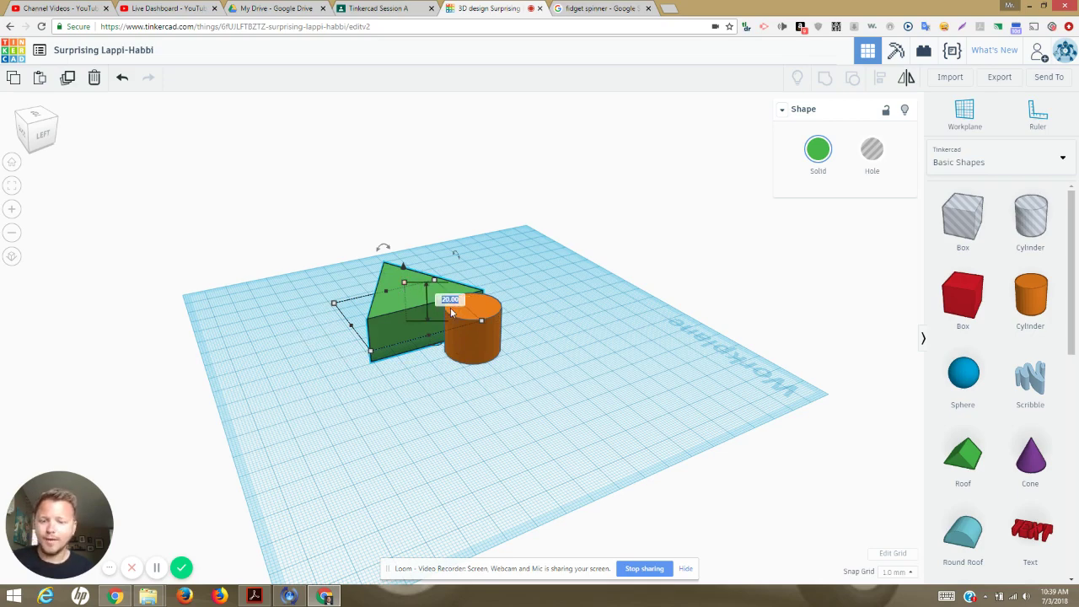
pyautogui.press('Return')
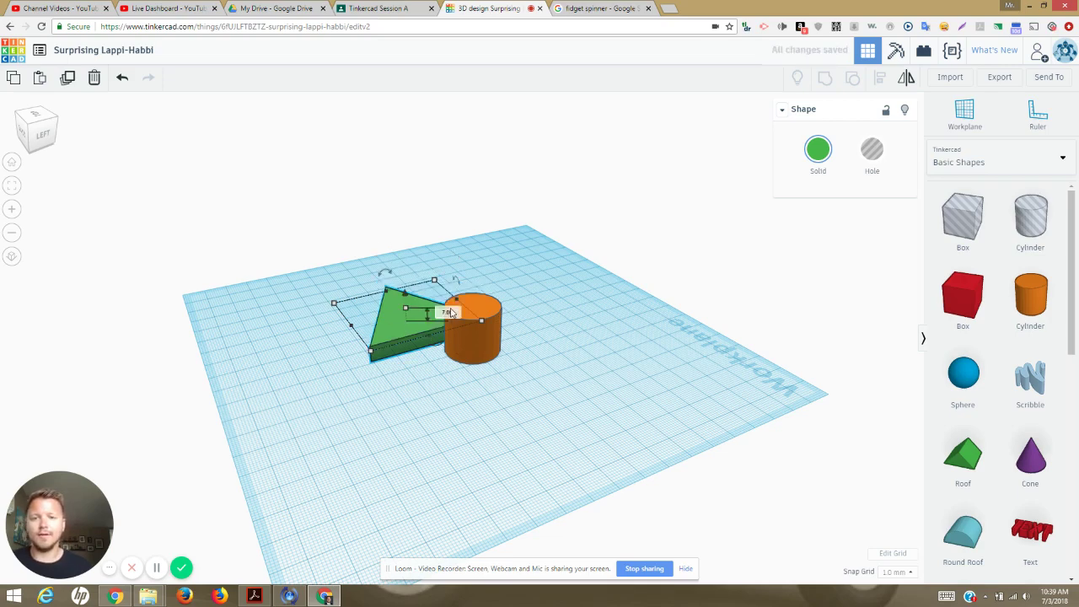
pyautogui.click(486, 358)
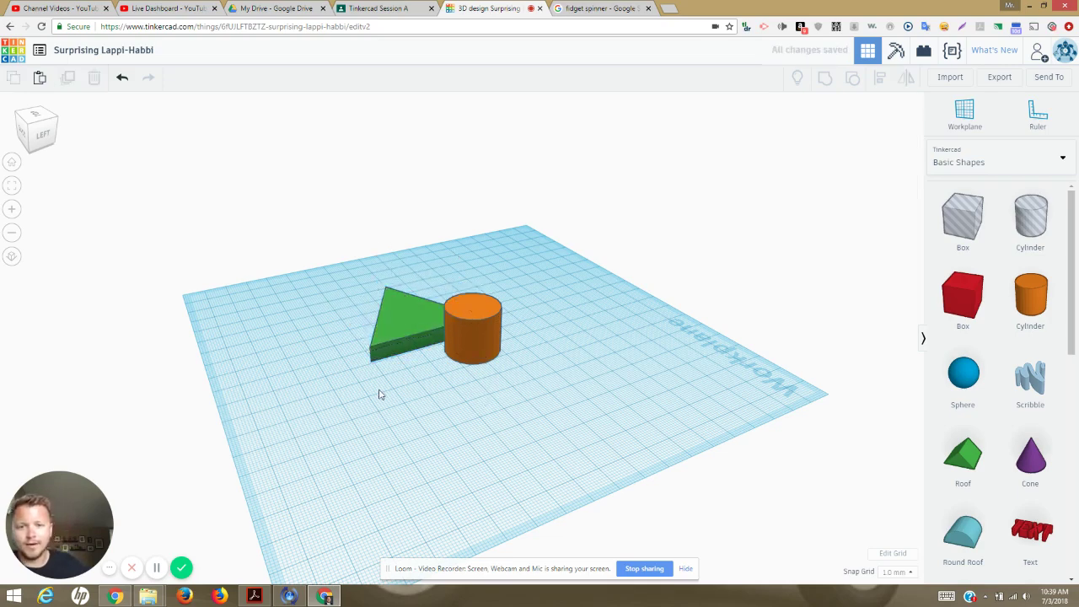
# Step: Move the orange cylinder away from the green triangle so the two shapes stand apart, and deselect it
pyautogui.moveTo(382, 393); pyautogui.dragTo(420, 394)
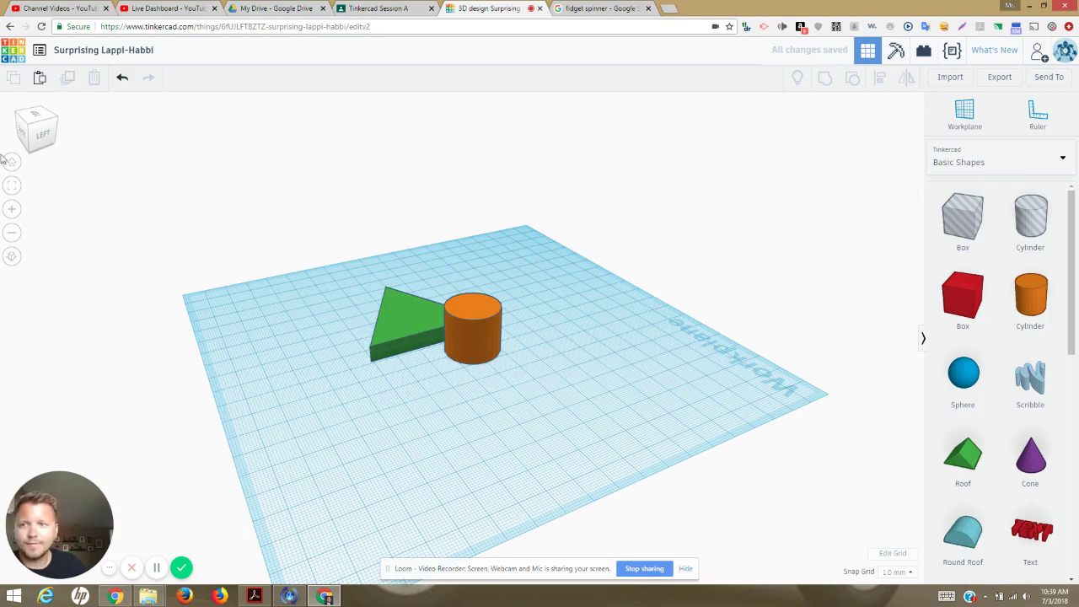
pyautogui.click(47, 138)
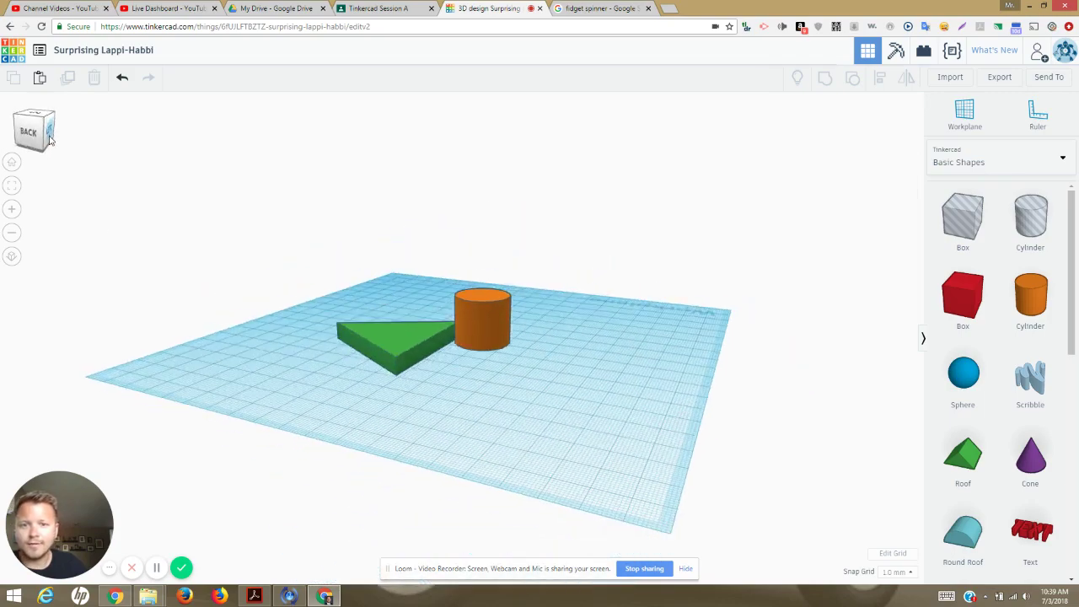
pyautogui.click(49, 139)
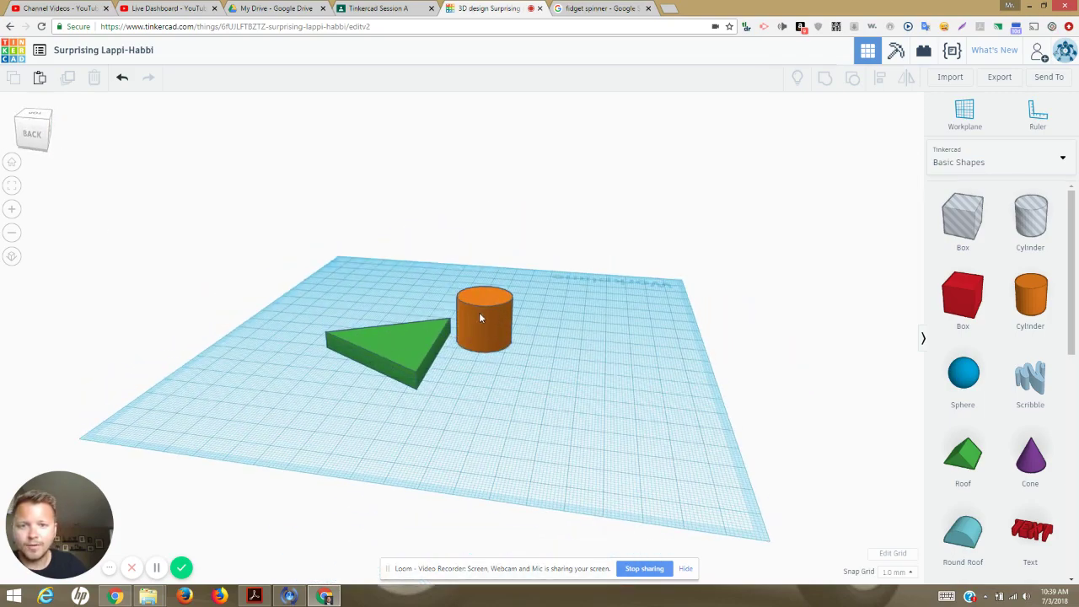
pyautogui.moveTo(481, 317); pyautogui.dragTo(506, 337)
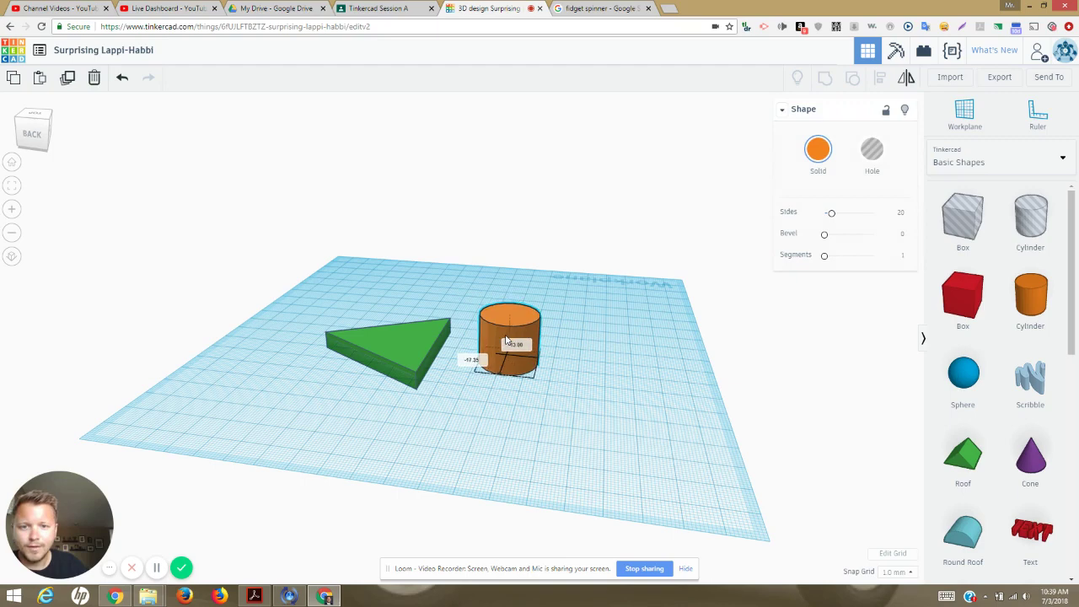
pyautogui.click(579, 451)
# Step: Align the green triangle and the cylinder on their centres in height and along the workplane's depth
pyautogui.click(34, 138)
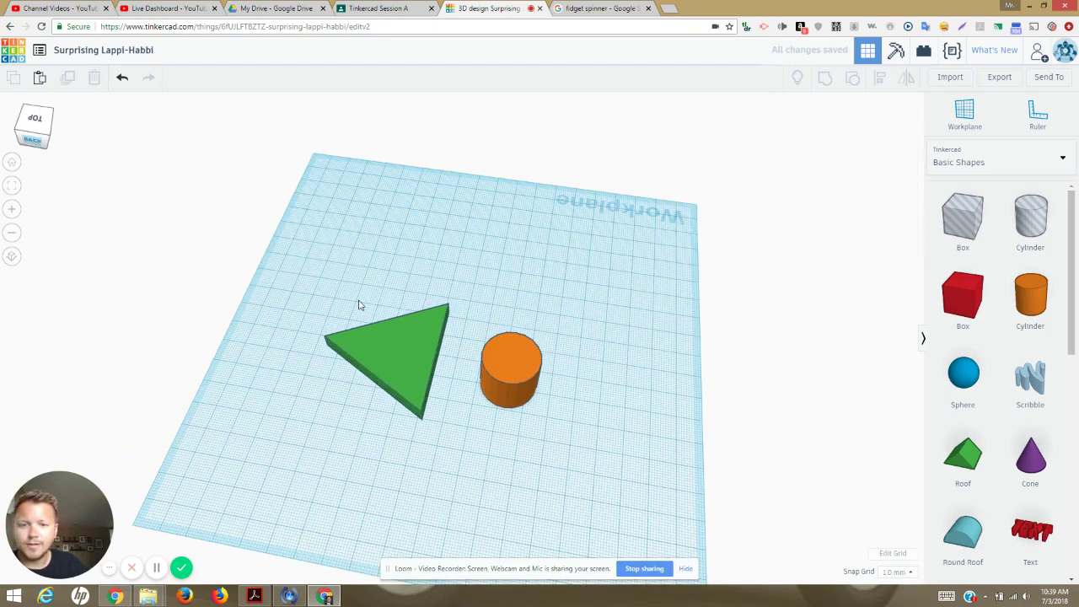
pyautogui.moveTo(293, 245); pyautogui.dragTo(590, 446)
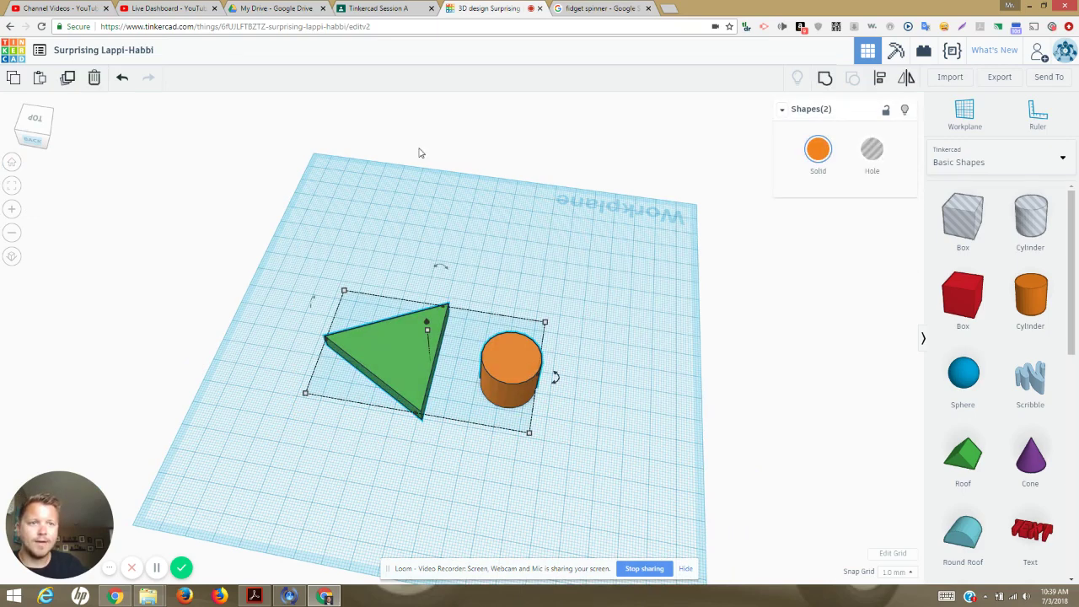
pyautogui.click(872, 77)
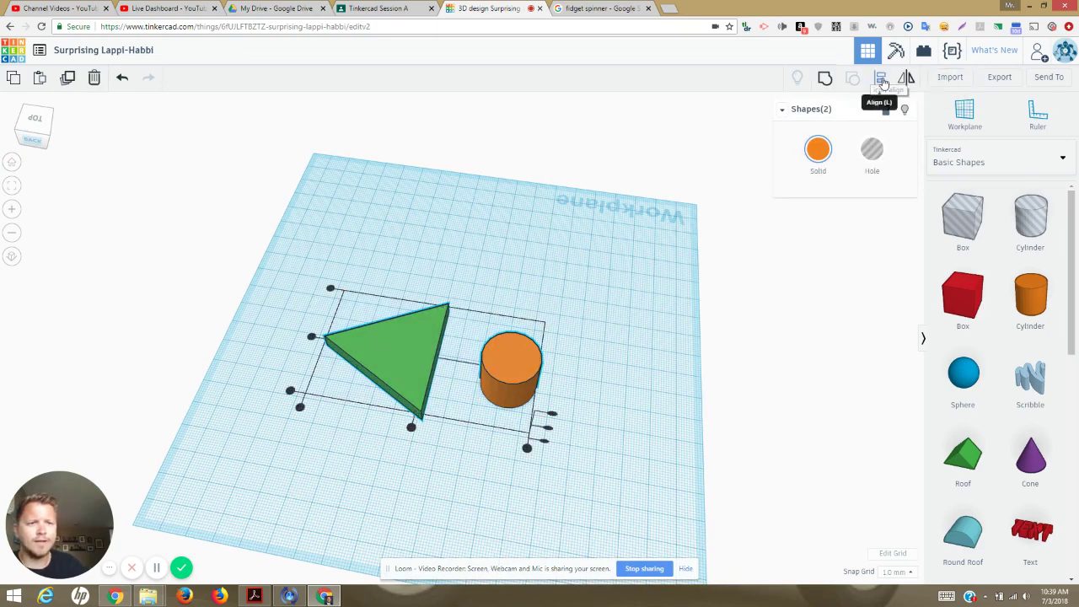
pyautogui.click(547, 429)
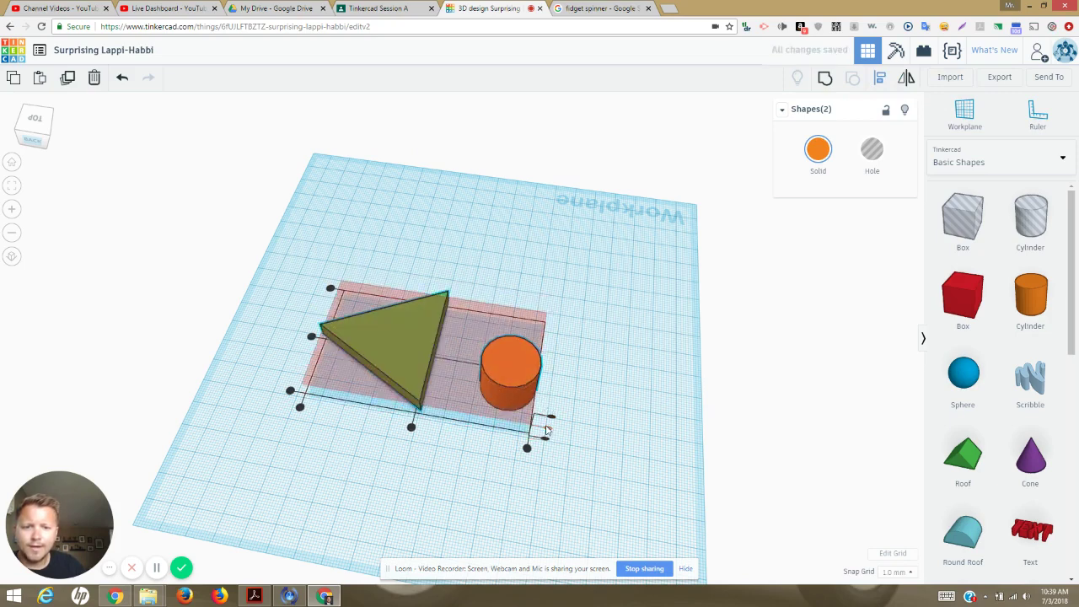
pyautogui.click(311, 337)
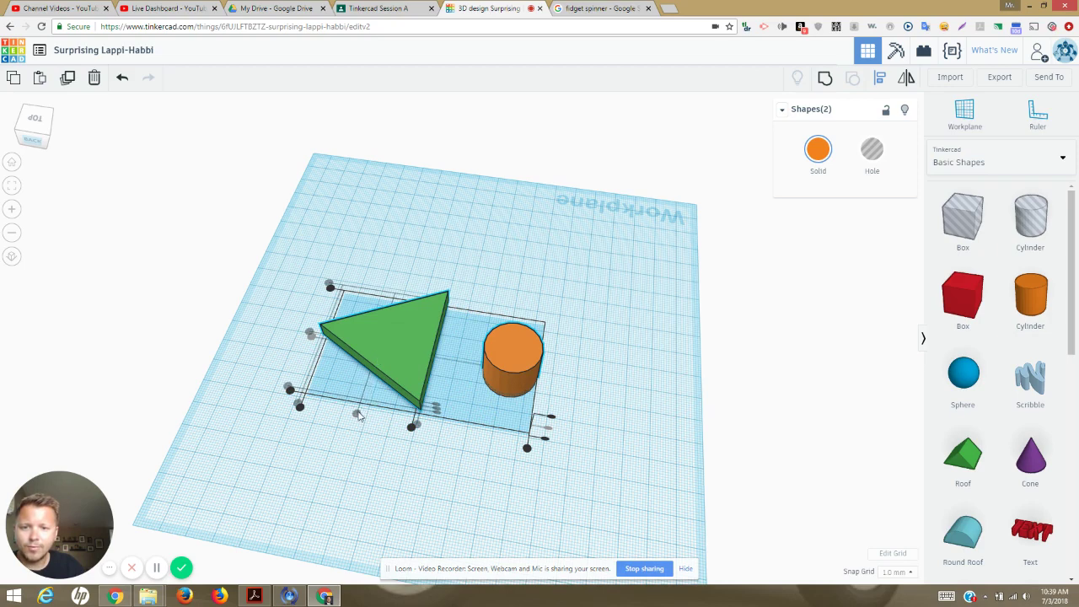
pyautogui.click(358, 416)
# Step: Align the cylinder and the triangle on their centres along the width so the cylinder sits inside the triangle
pyautogui.click(385, 334)
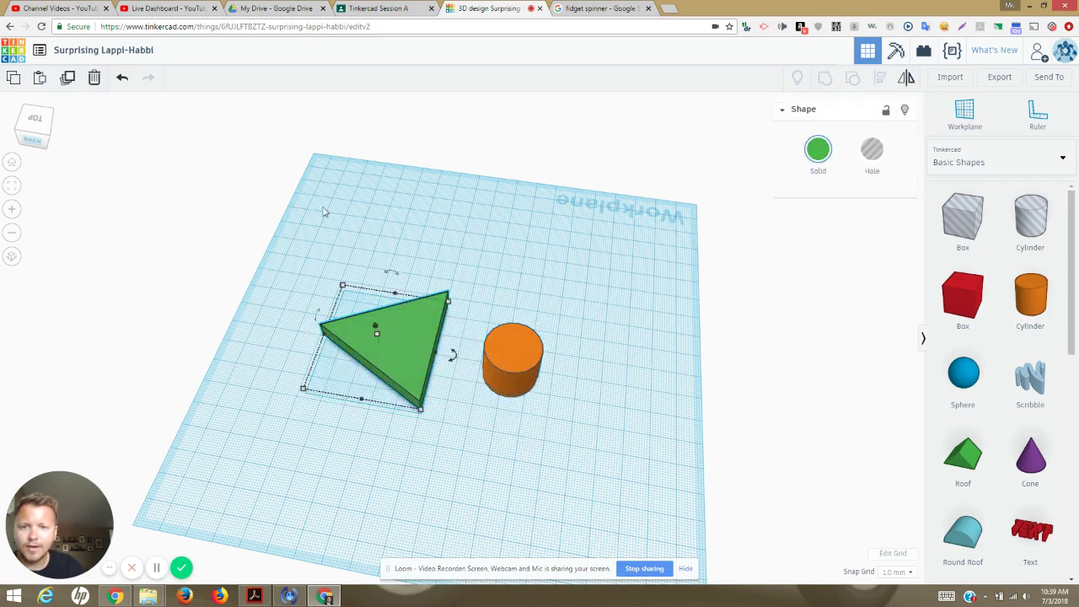
pyautogui.moveTo(319, 204); pyautogui.dragTo(578, 475)
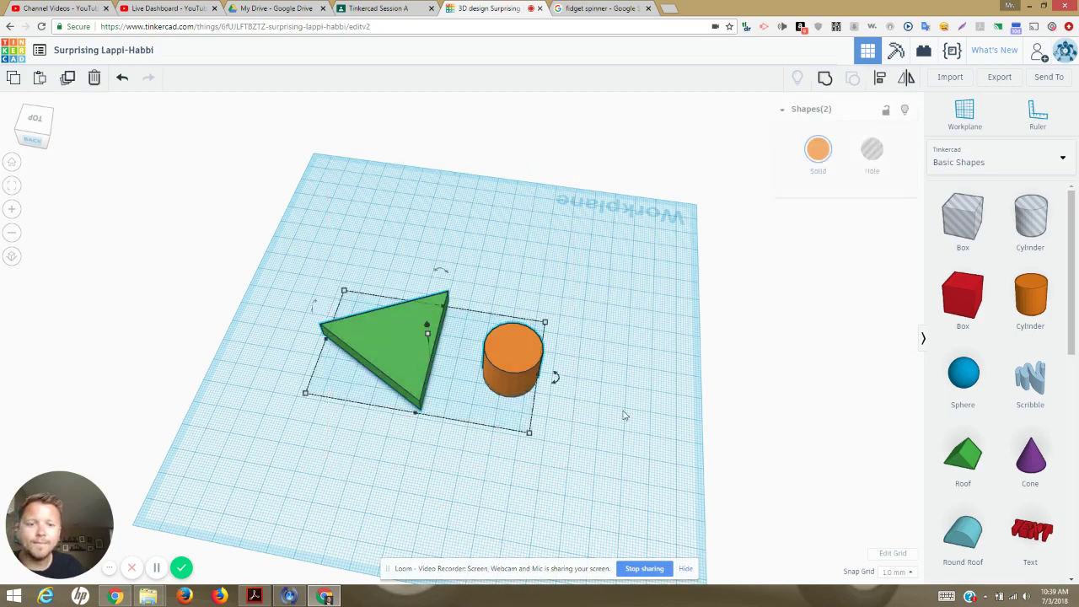
pyautogui.click(881, 80)
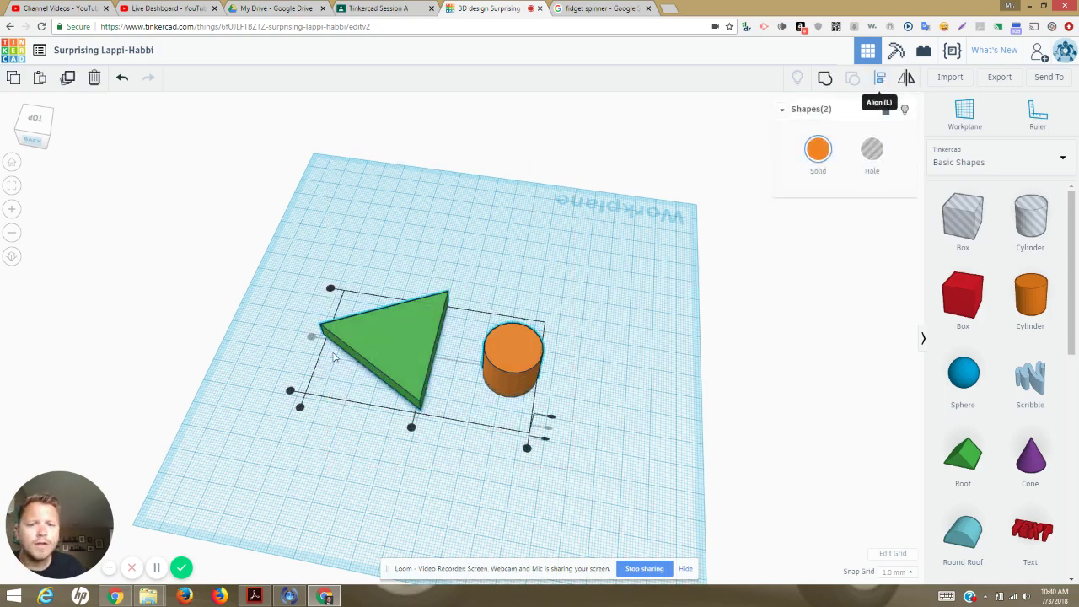
pyautogui.click(410, 428)
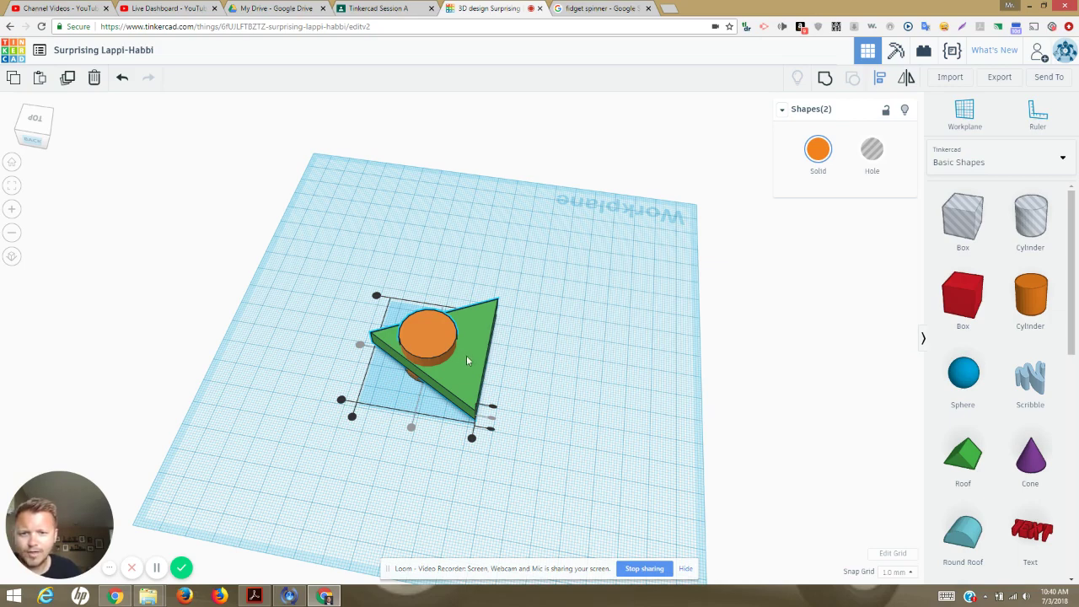
pyautogui.click(542, 357)
# Step: Nudge the cylinder about 3 mm towards the triangle's flat side to centre it within the triangle
pyautogui.click(427, 335)
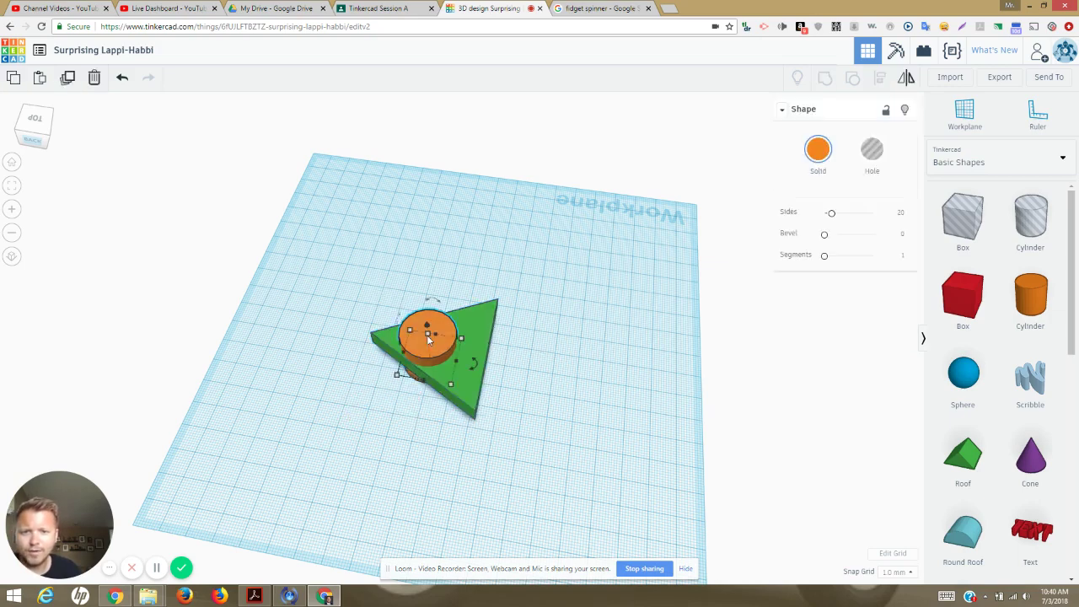
pyautogui.press('Right')
pyautogui.press('Right')
pyautogui.press('Right')
pyautogui.press('Right')
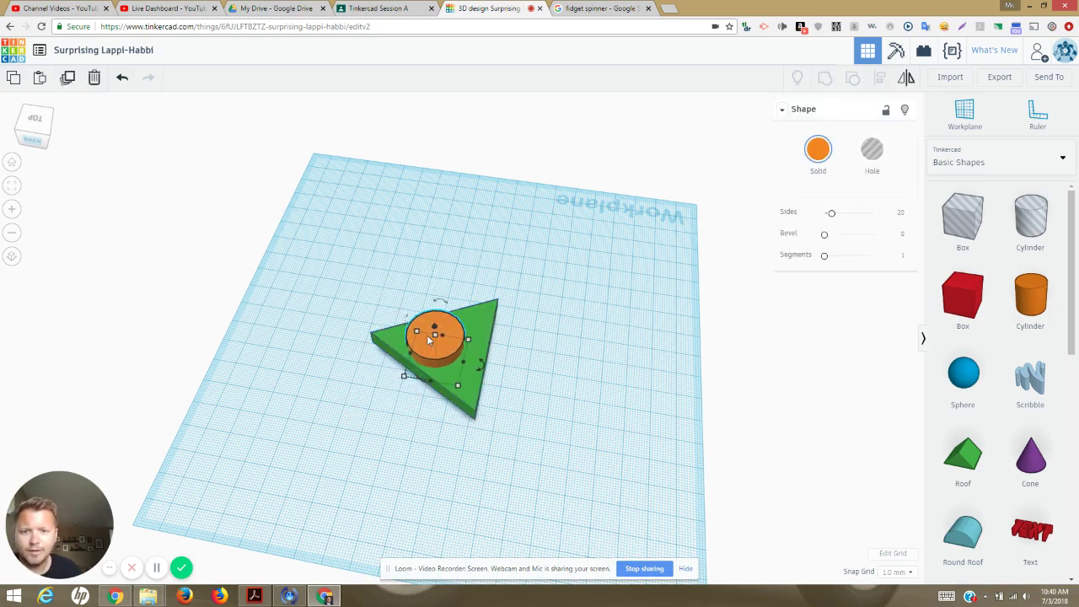
pyautogui.press('Right')
pyautogui.press('Left')
pyautogui.press('Left')
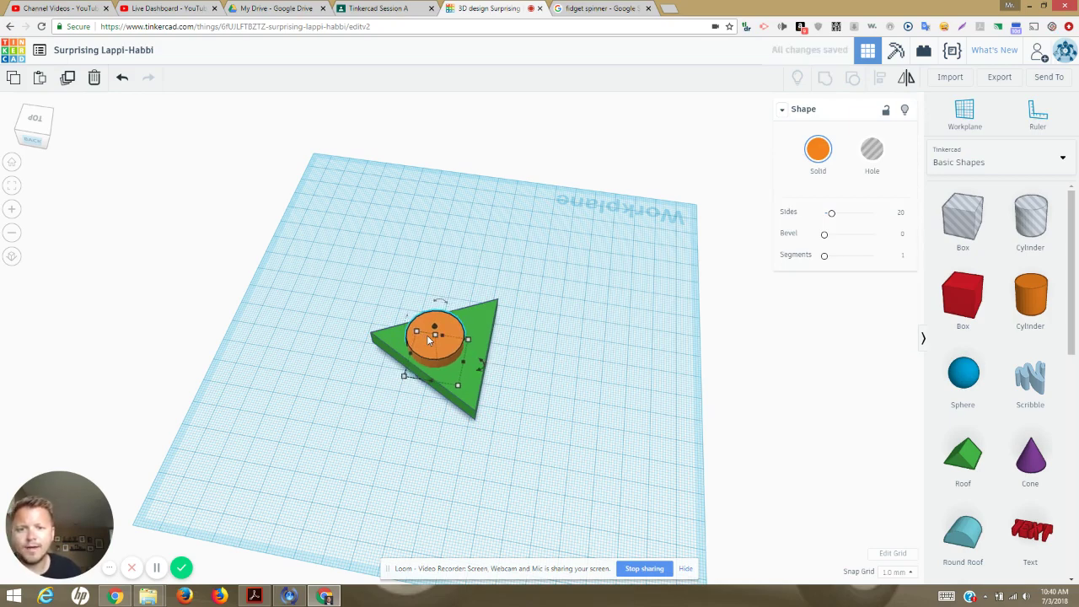
# Step: Turn the cylinder inside the triangle into a hole and deselect it
pyautogui.click(34, 122)
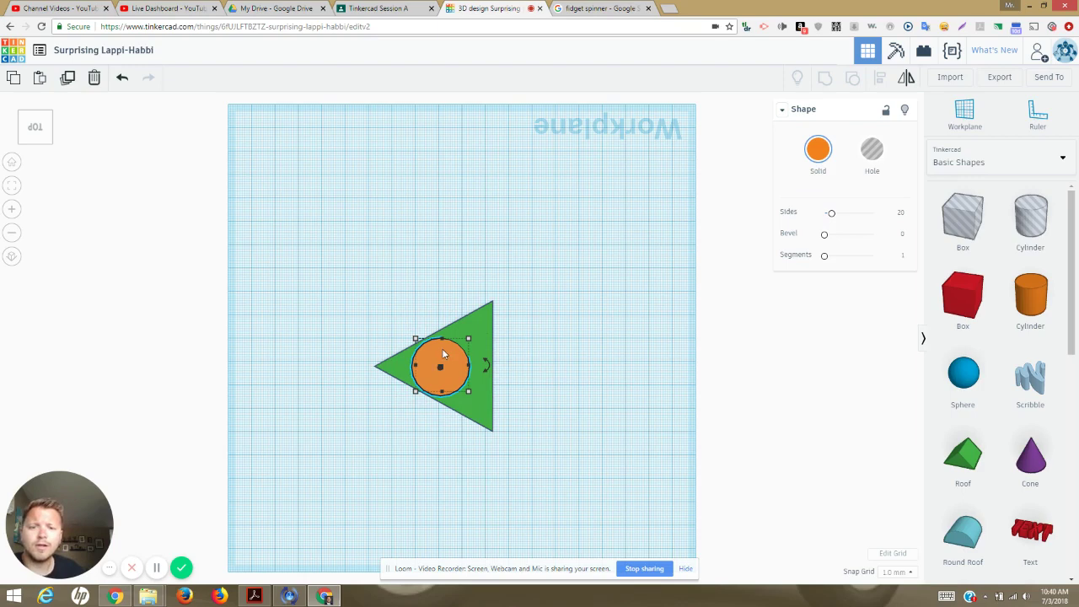
pyautogui.click(876, 149)
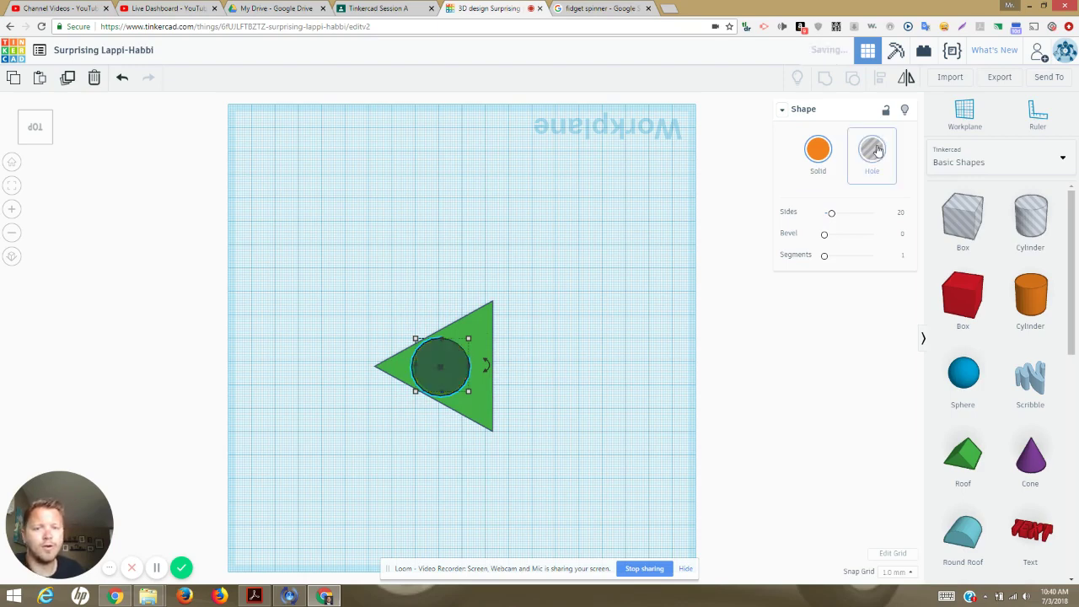
pyautogui.click(572, 236)
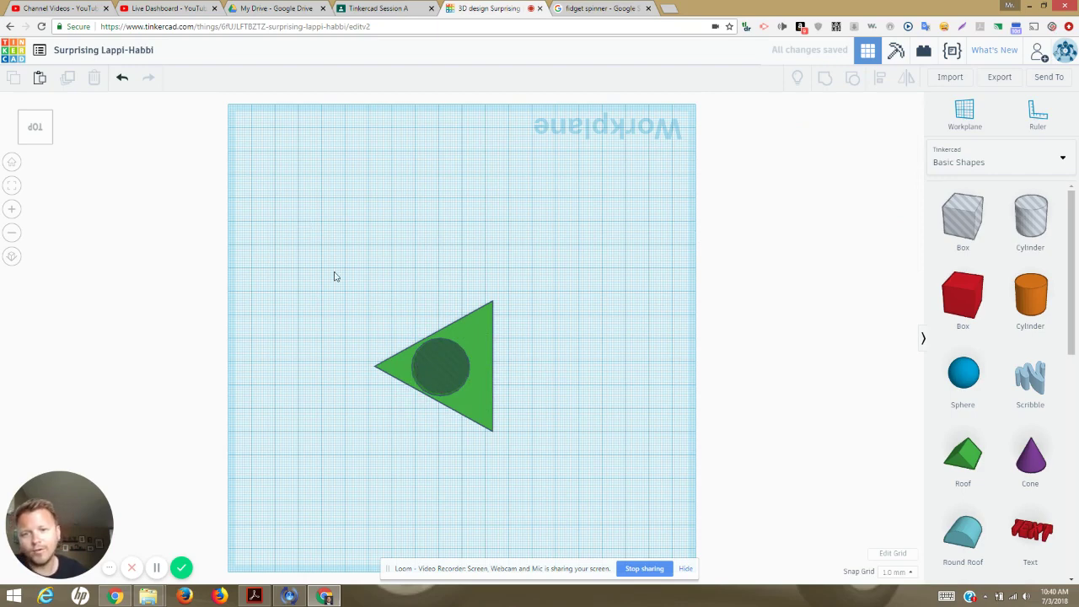
# Step: Group the green triangle with the hole cylinder to cut a round opening through the triangle
pyautogui.moveTo(292, 209); pyautogui.dragTo(591, 476)
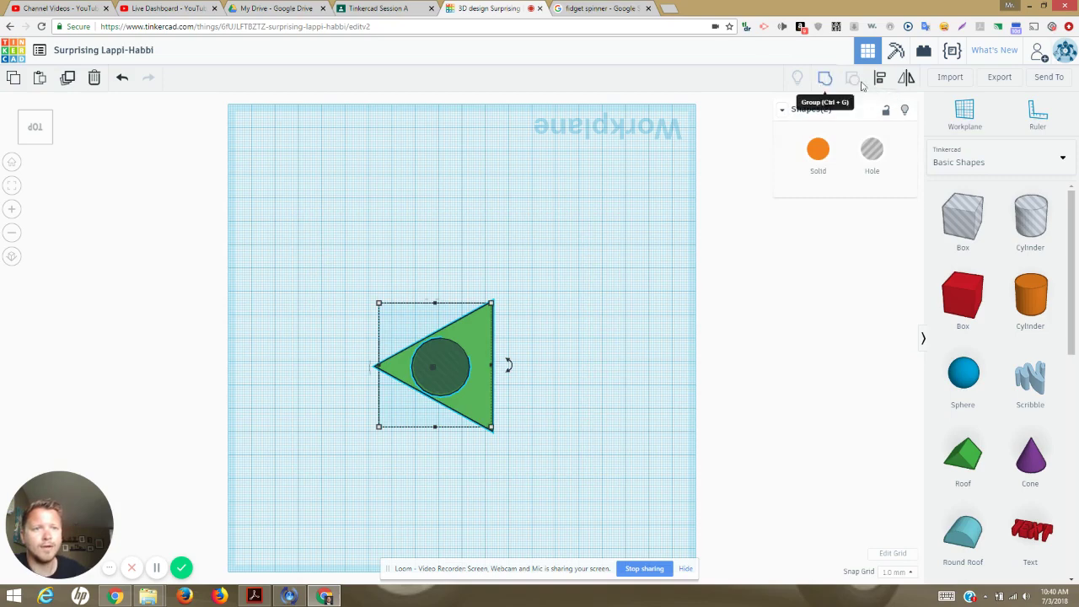
pyautogui.click(509, 365)
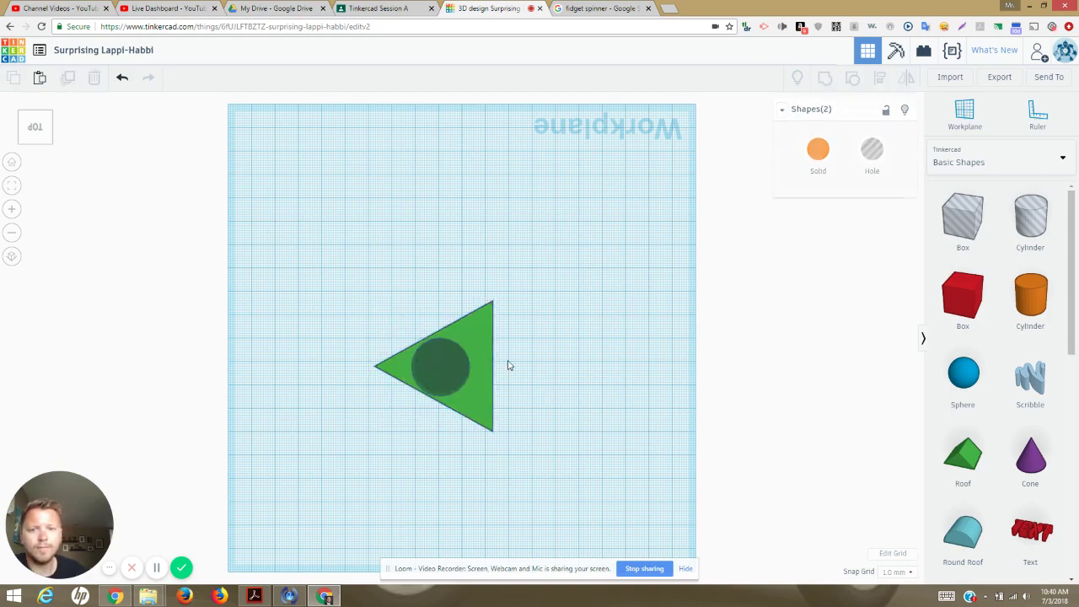
pyautogui.click(38, 132)
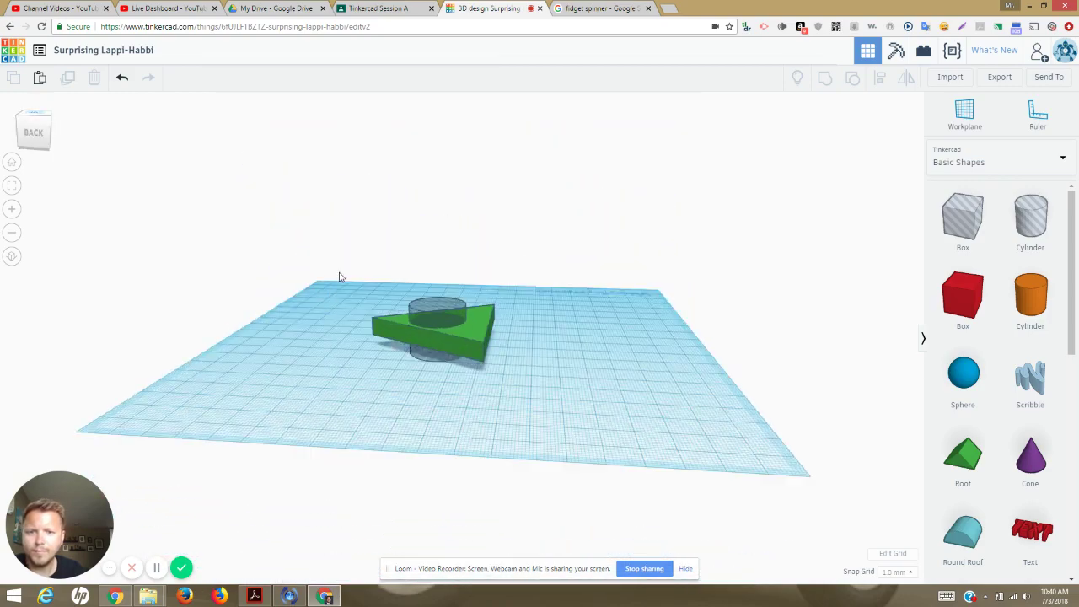
pyautogui.moveTo(340, 277); pyautogui.dragTo(516, 398)
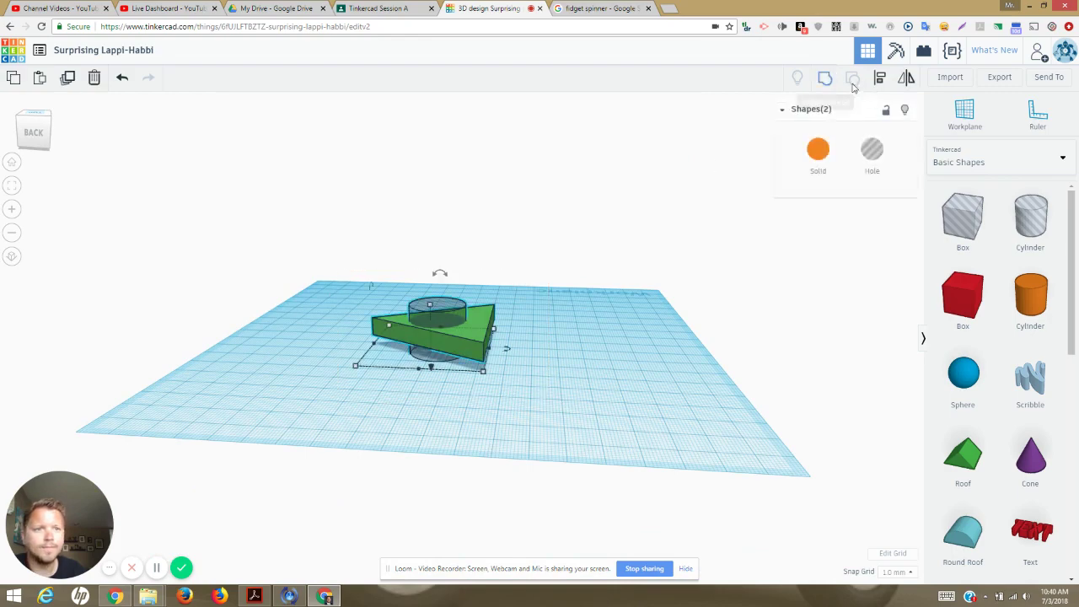
pyautogui.click(826, 77)
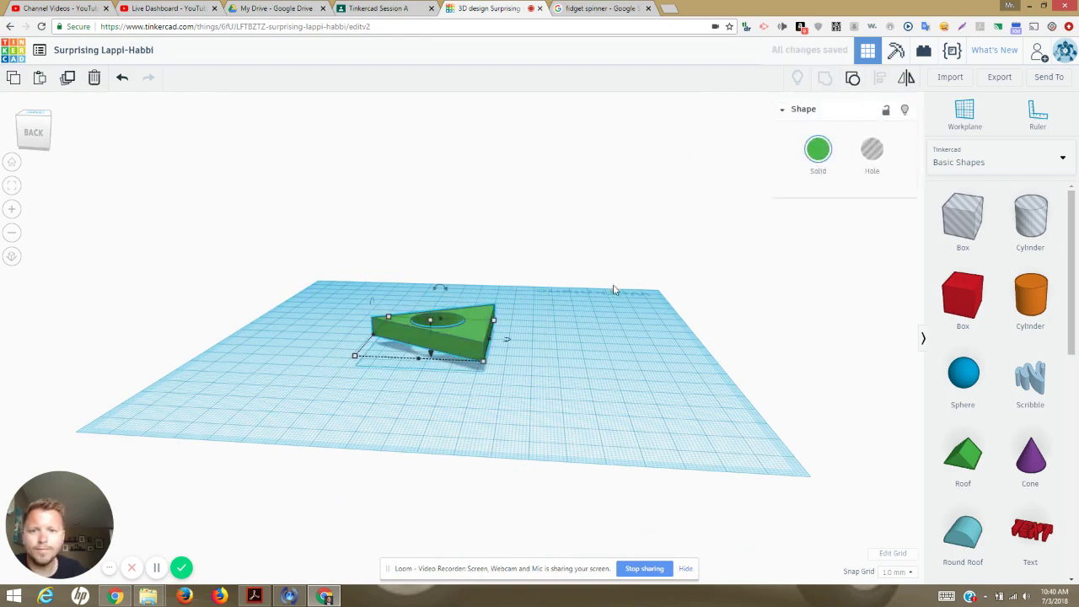
pyautogui.click(595, 312)
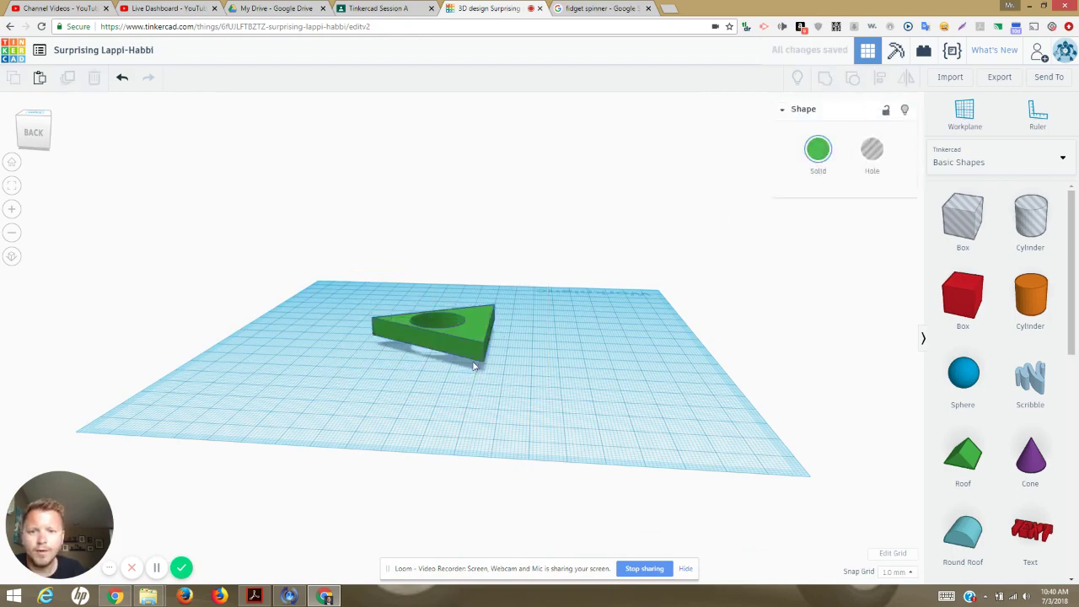
# Step: Copy and paste the pierced triangle, and rotate the copy 180° on the workplane
pyautogui.click(41, 134)
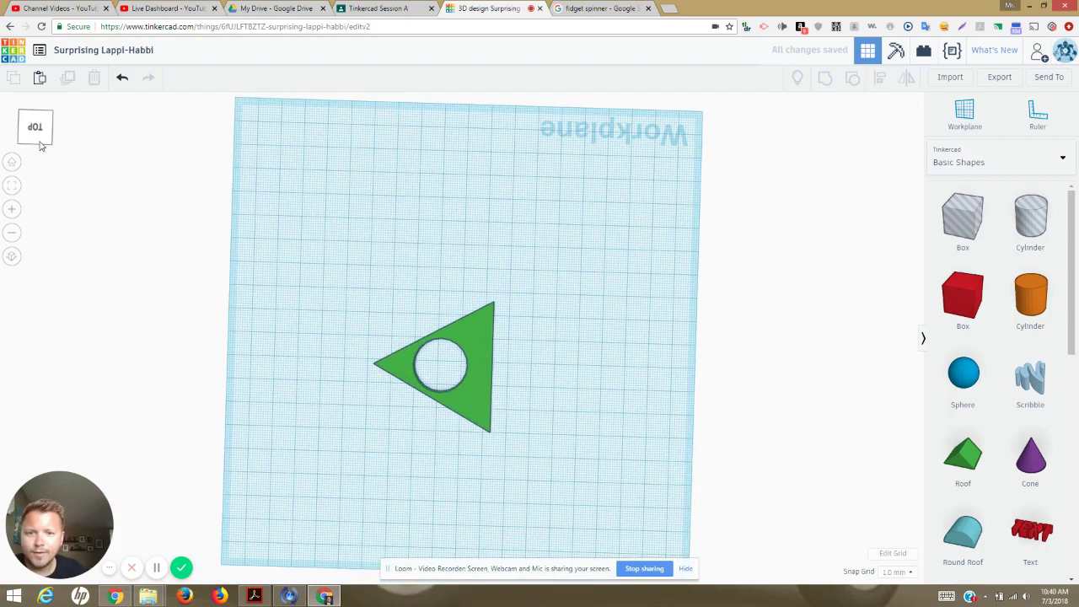
pyautogui.click(40, 142)
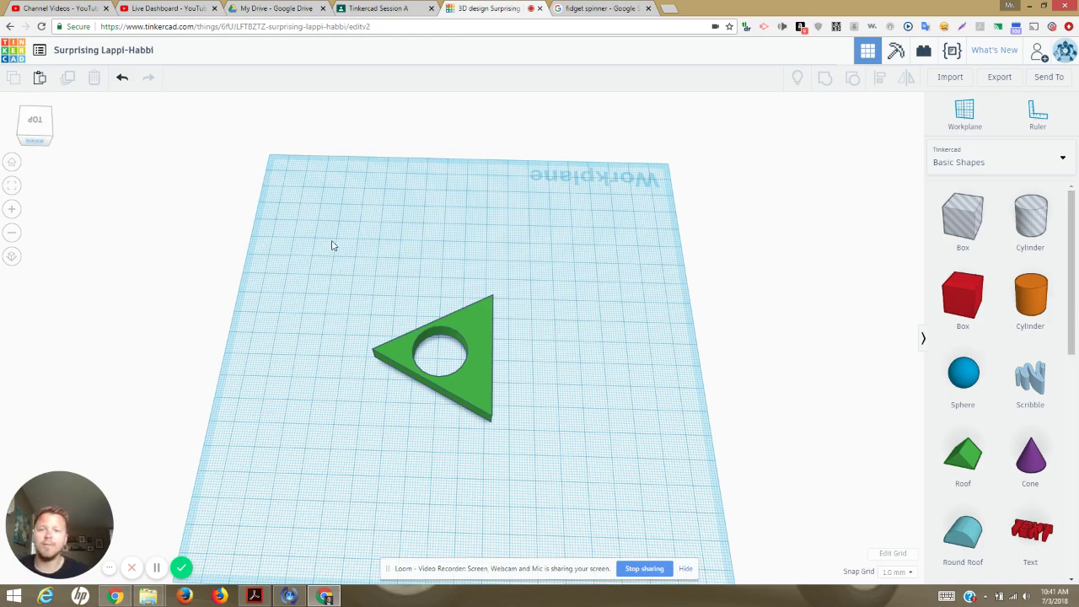
pyautogui.moveTo(331, 241); pyautogui.dragTo(534, 445)
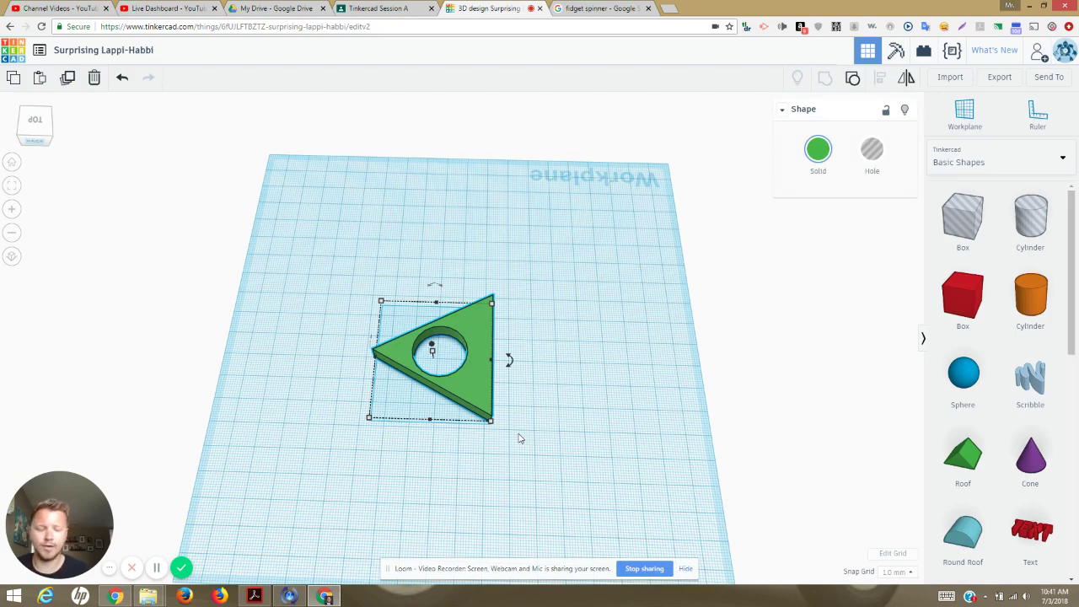
pyautogui.hotkey('ctrl', 'c')
pyautogui.hotkey('ctrl', 'v')
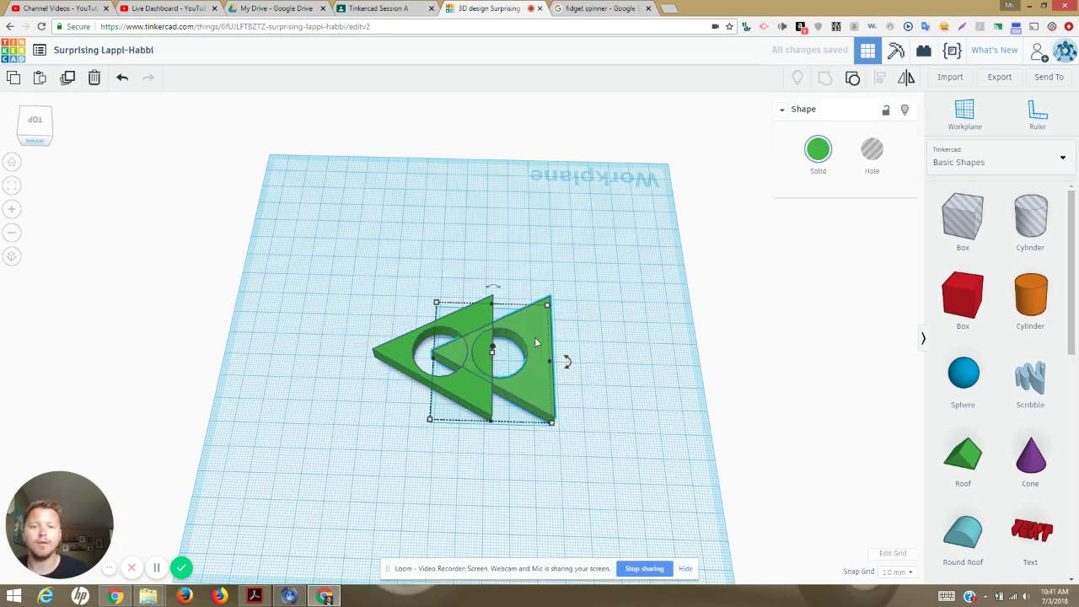
pyautogui.moveTo(568, 360); pyautogui.dragTo(446, 357)
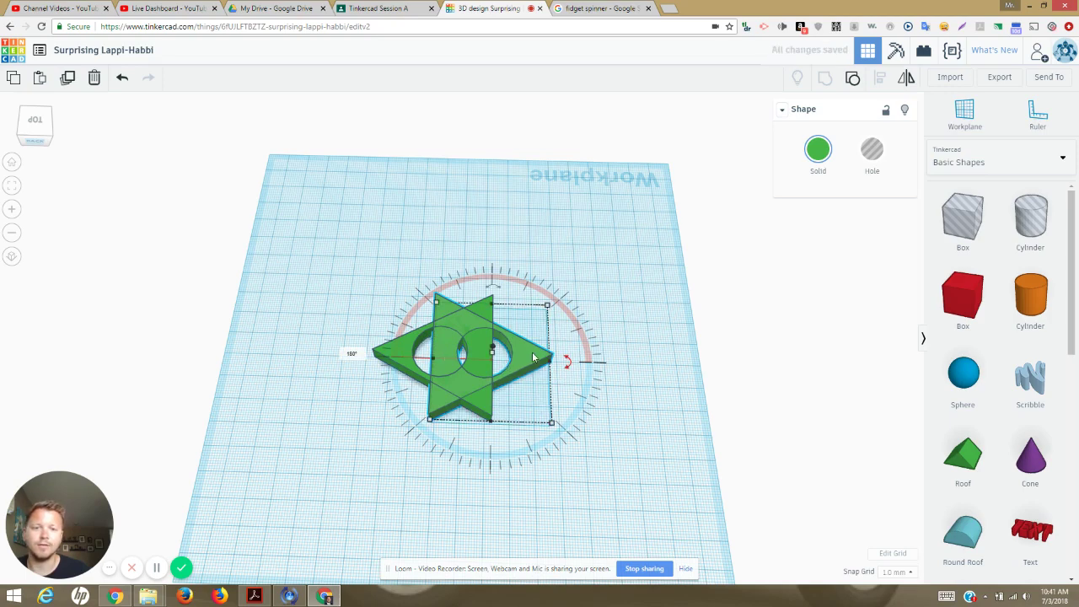
# Step: Position the two pierced triangles apart on the workplane with their points facing each other across a small gap
pyautogui.moveTo(533, 358); pyautogui.dragTo(370, 350)
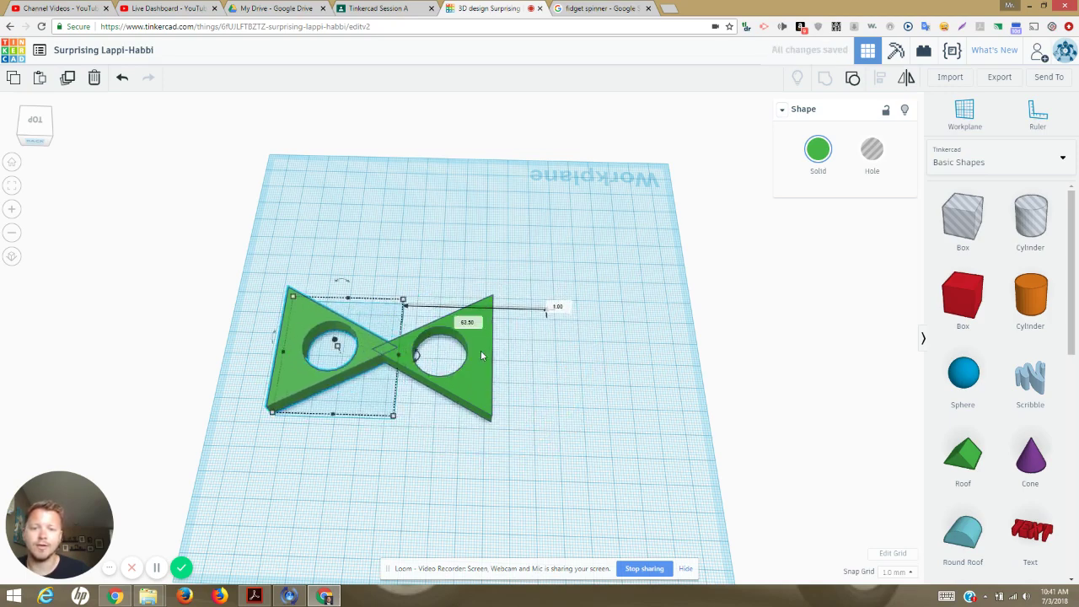
pyautogui.moveTo(481, 356); pyautogui.dragTo(585, 361)
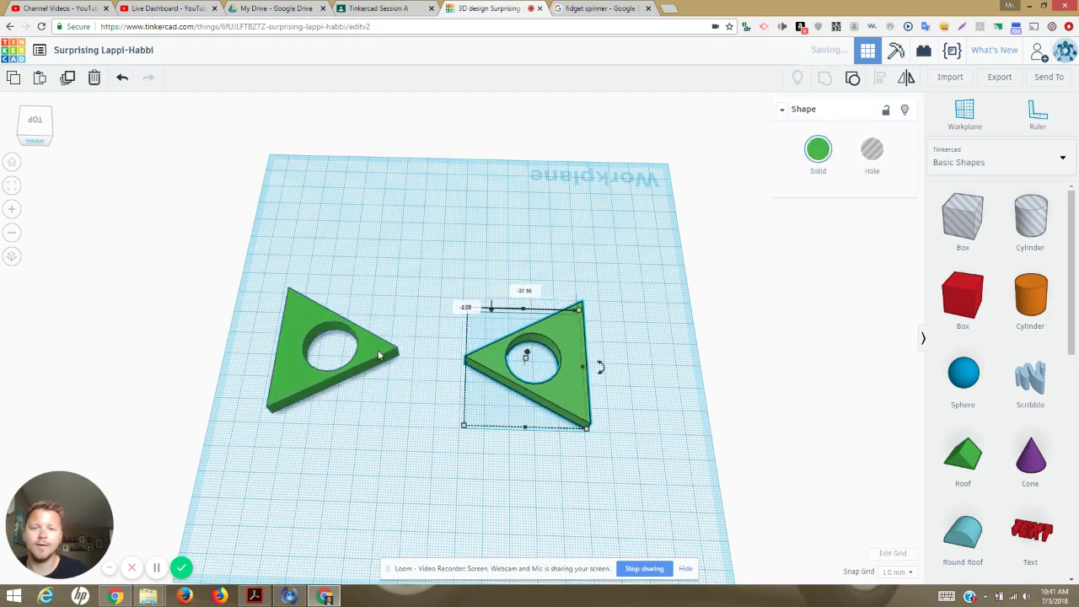
pyautogui.moveTo(379, 355); pyautogui.dragTo(412, 359)
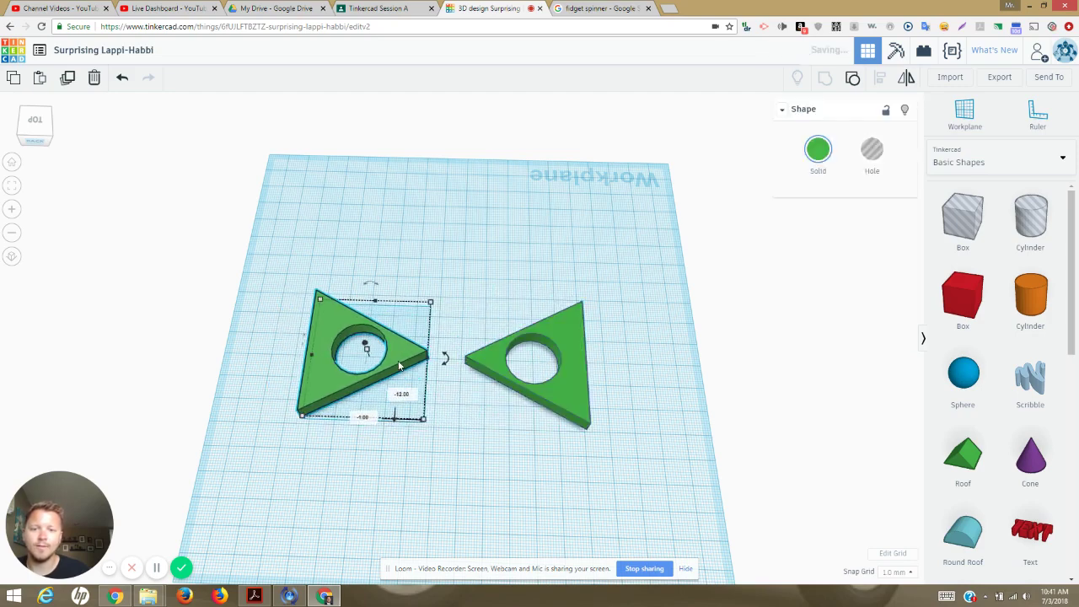
# Step: Select both pierced triangles and align them on their centres along the workplane's depth
pyautogui.moveTo(269, 226); pyautogui.dragTo(651, 512)
pyautogui.click(880, 79)
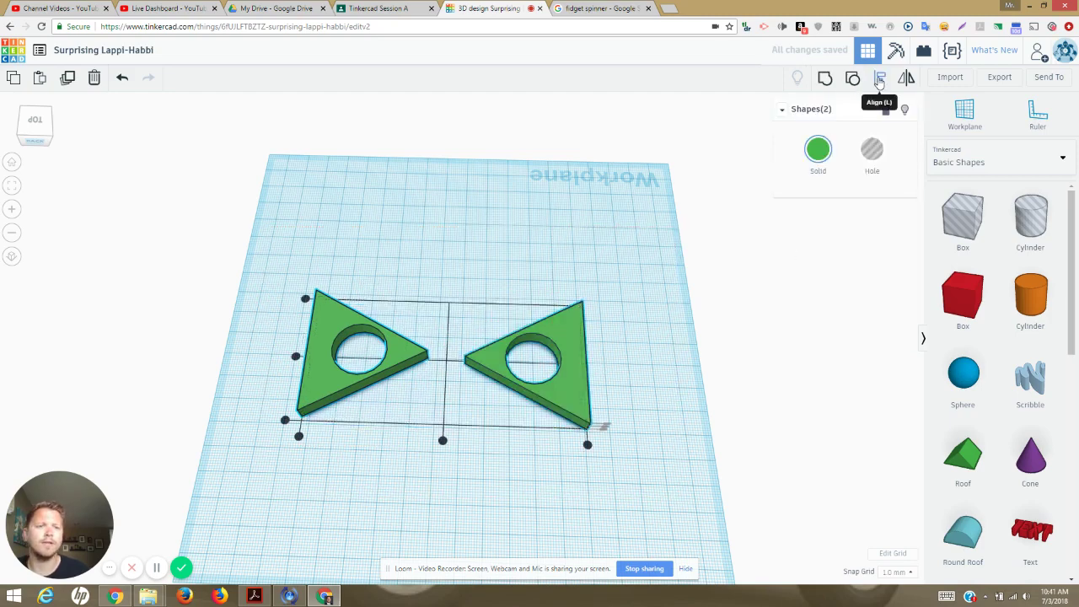
pyautogui.click(295, 357)
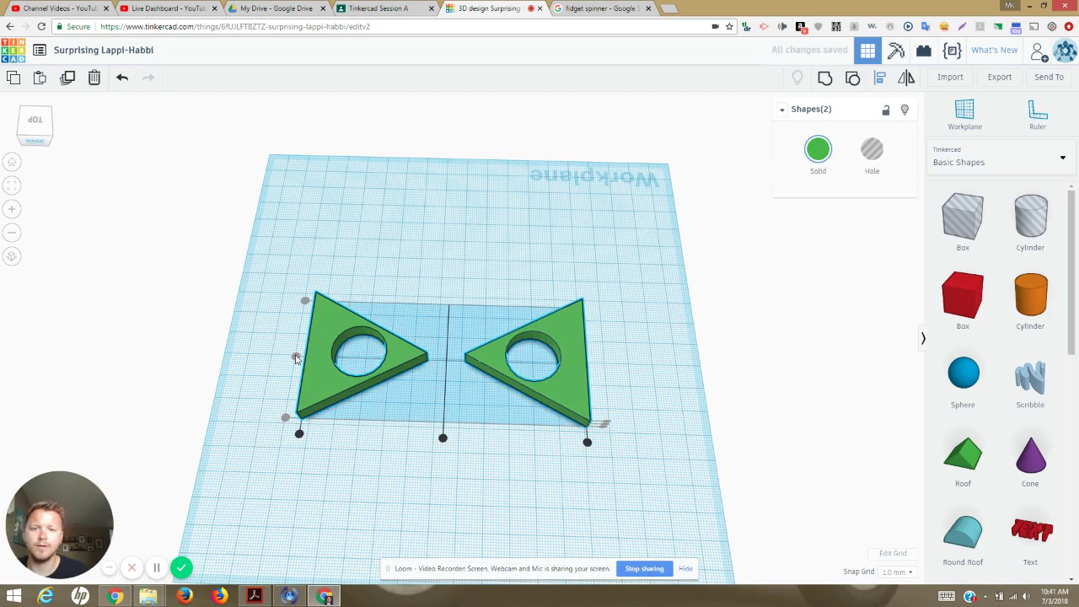
# Step: Move one pierced triangle toward the other until their points overlap in a small diamond
pyautogui.click(511, 243)
pyautogui.click(397, 357)
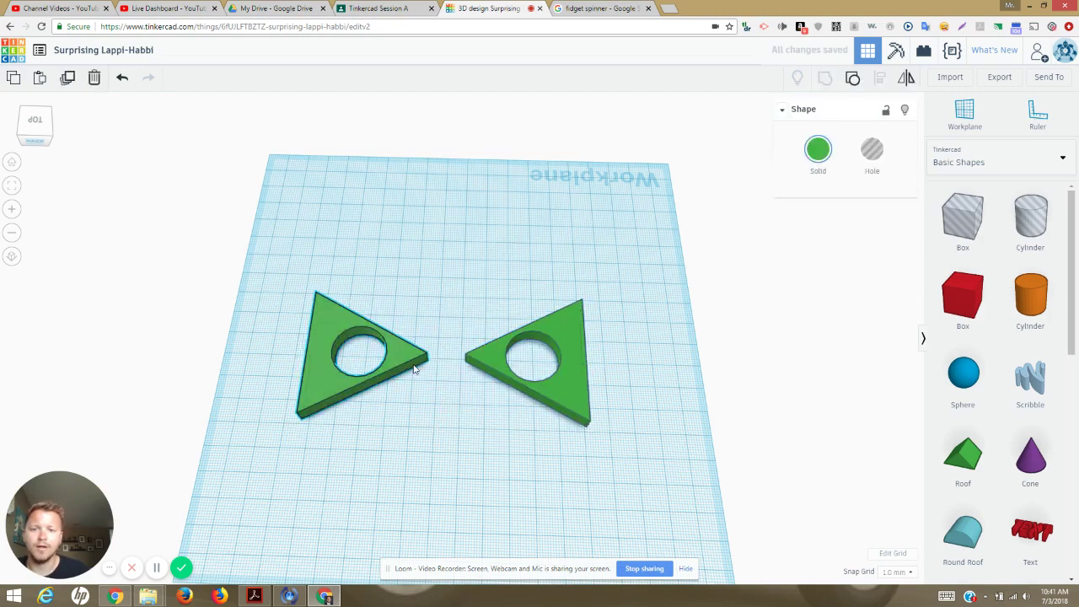
pyautogui.press('Right')
pyautogui.press('Right')
pyautogui.press('Right')
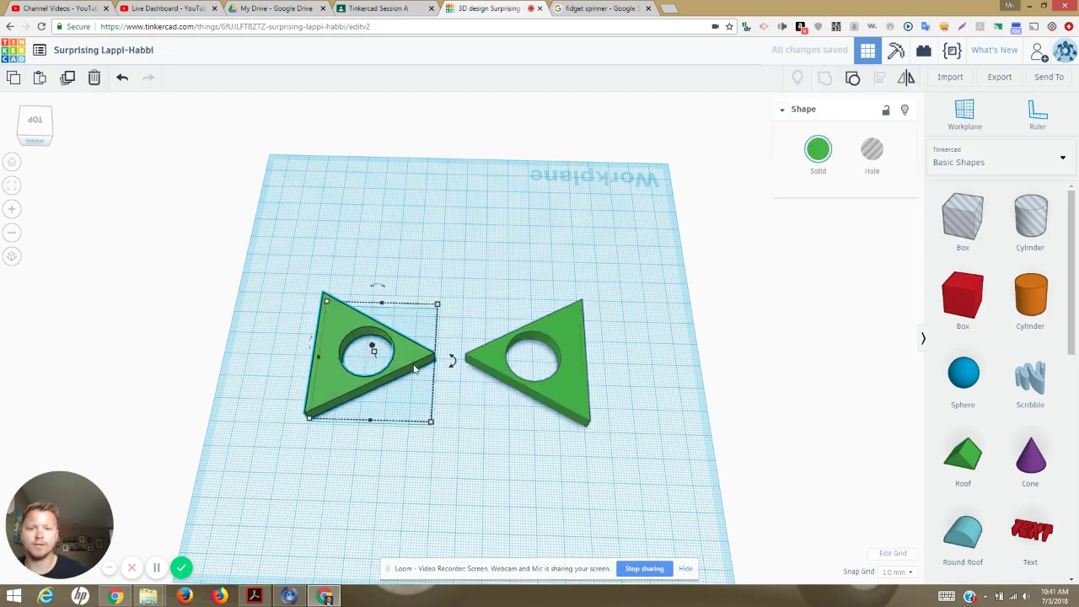
pyautogui.press('Right')
pyautogui.press('Right')
pyautogui.press('Right')
pyautogui.press('Right')
pyautogui.press('Right')
pyautogui.press('Right')
pyautogui.press('Right')
pyautogui.press('Right')
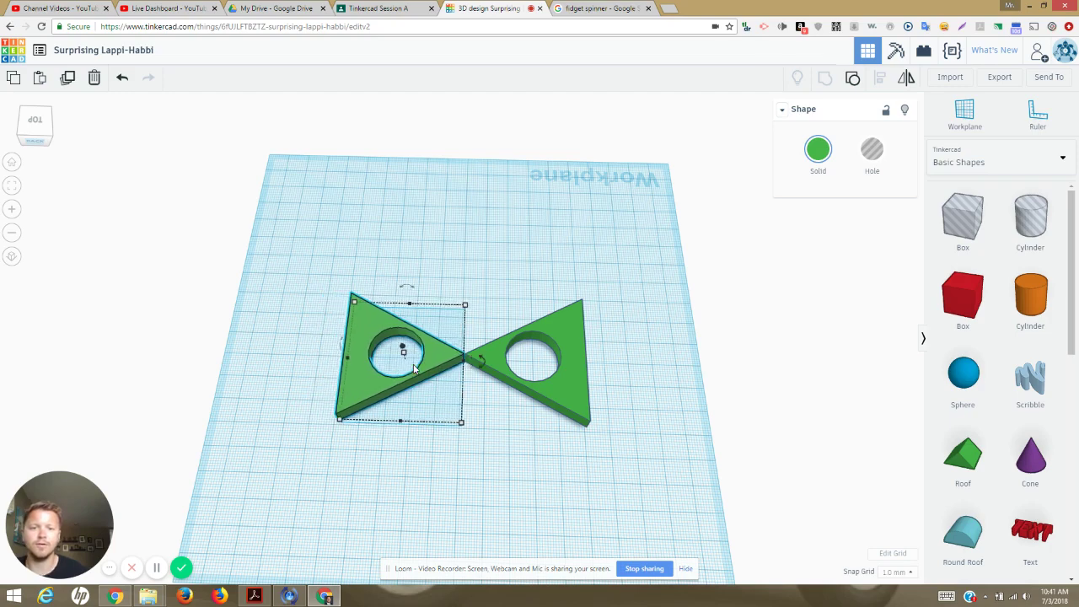
pyautogui.press('Right')
pyautogui.press('Right')
pyautogui.press('Right')
pyautogui.press('Right')
pyautogui.press('Right')
pyautogui.press('Right')
pyautogui.press('Right')
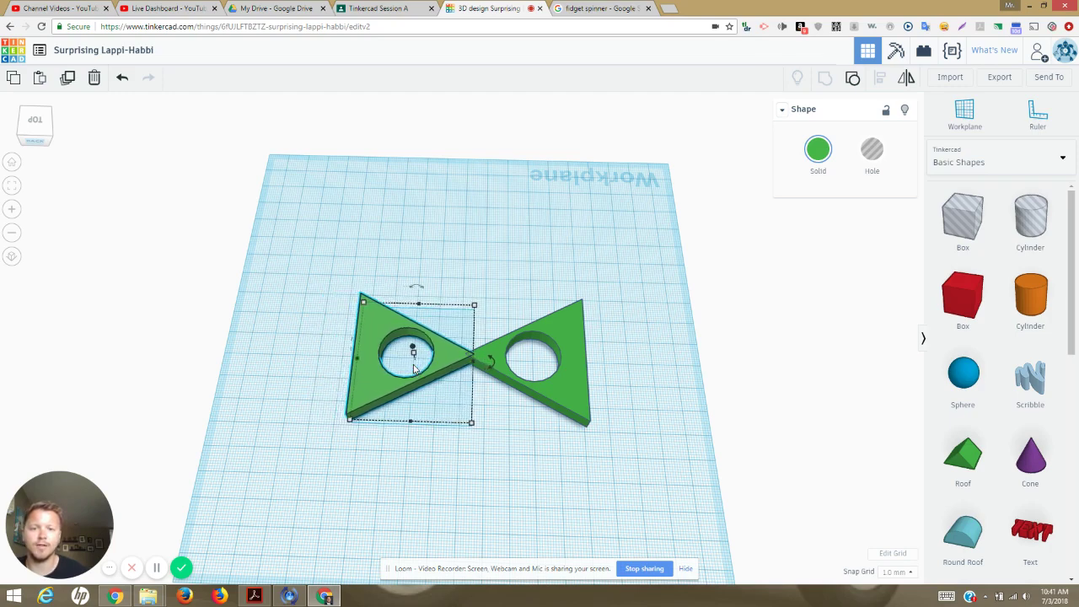
pyautogui.press('Right')
pyautogui.press('Right')
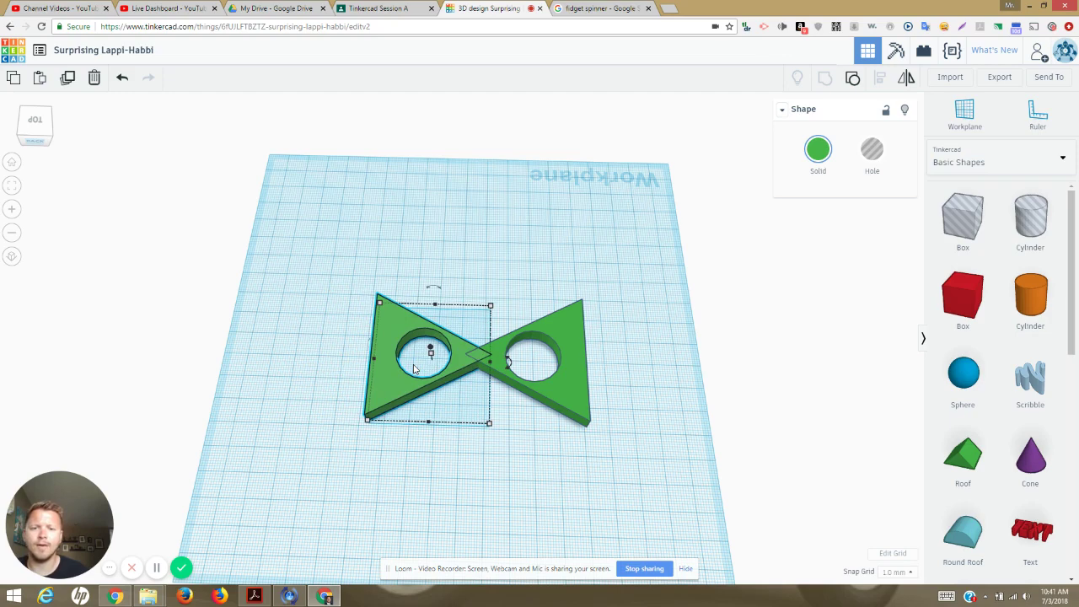
pyautogui.press('Right')
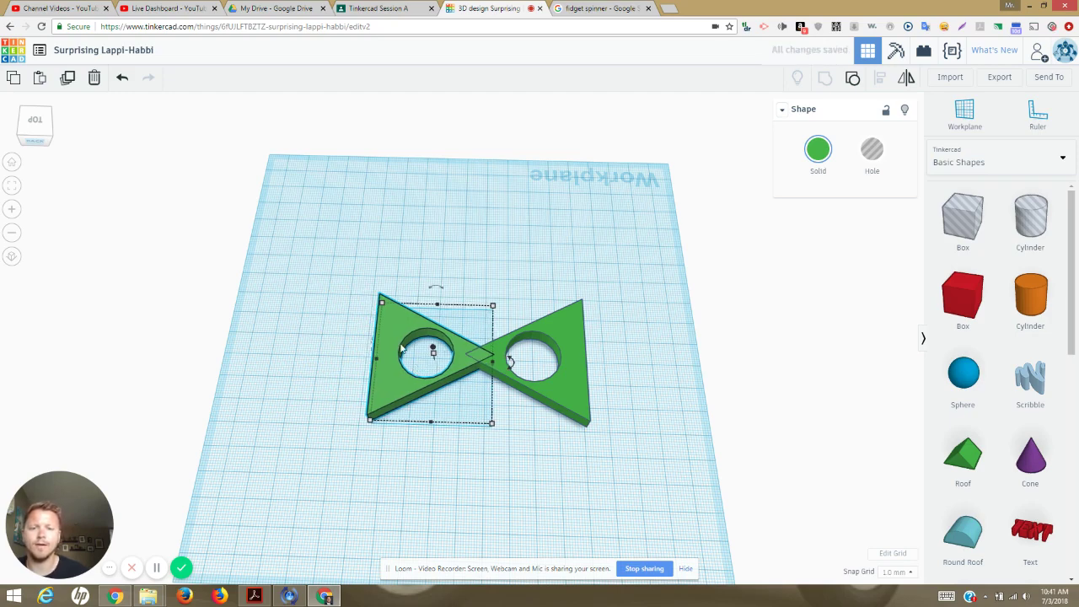
# Step: Select both overlapping triangles and group them into a single bow-tie body
pyautogui.click(354, 229)
pyautogui.moveTo(325, 232); pyautogui.dragTo(642, 496)
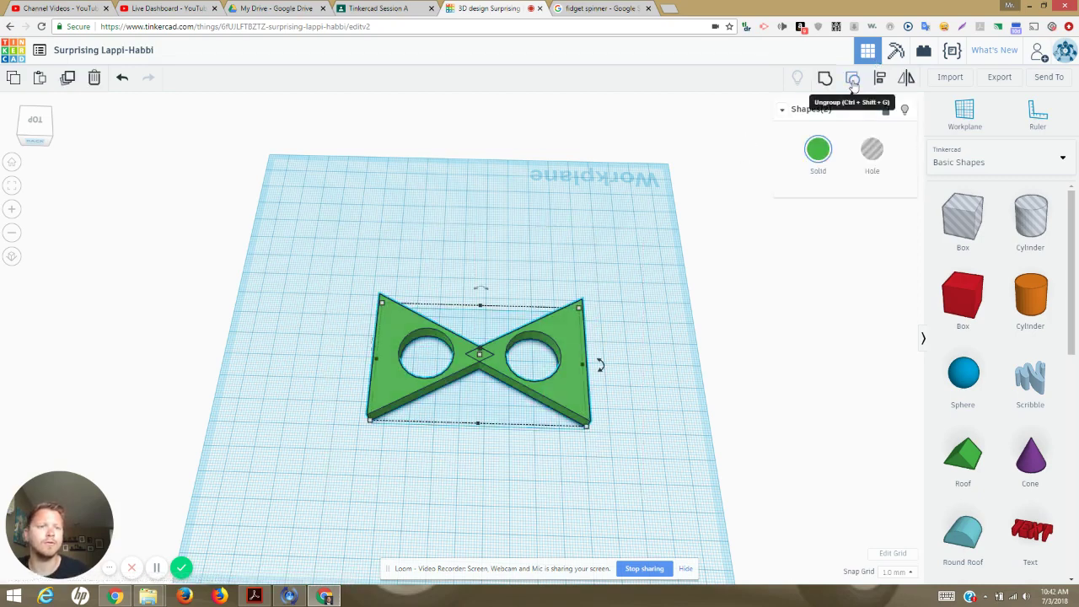
pyautogui.click(827, 78)
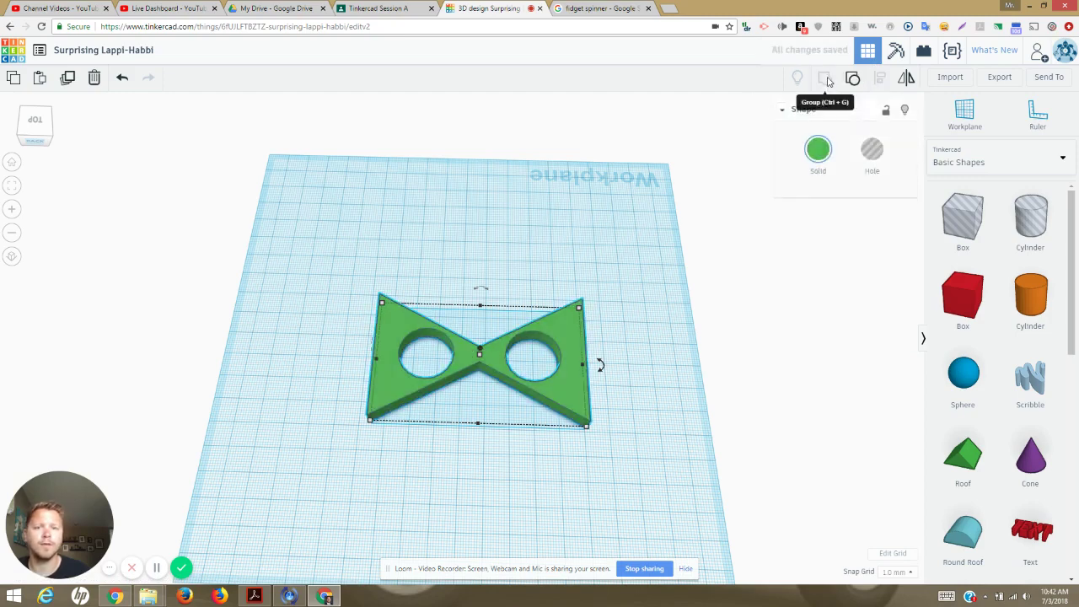
pyautogui.click(463, 307)
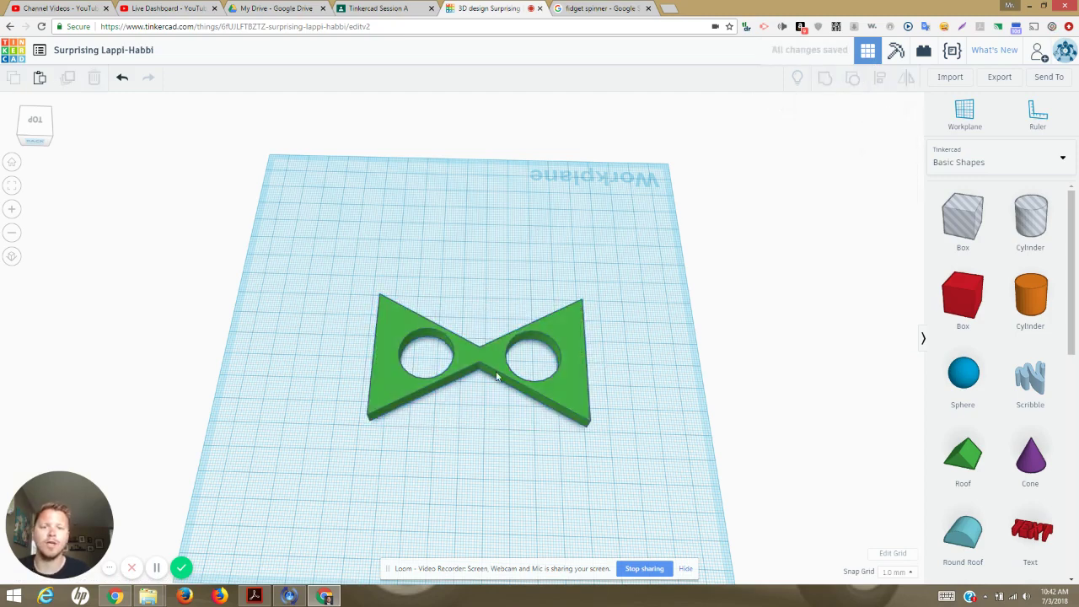
# Step: Make a copy of the bow-tie body on the workplane
pyautogui.scroll(5, 489, 359)
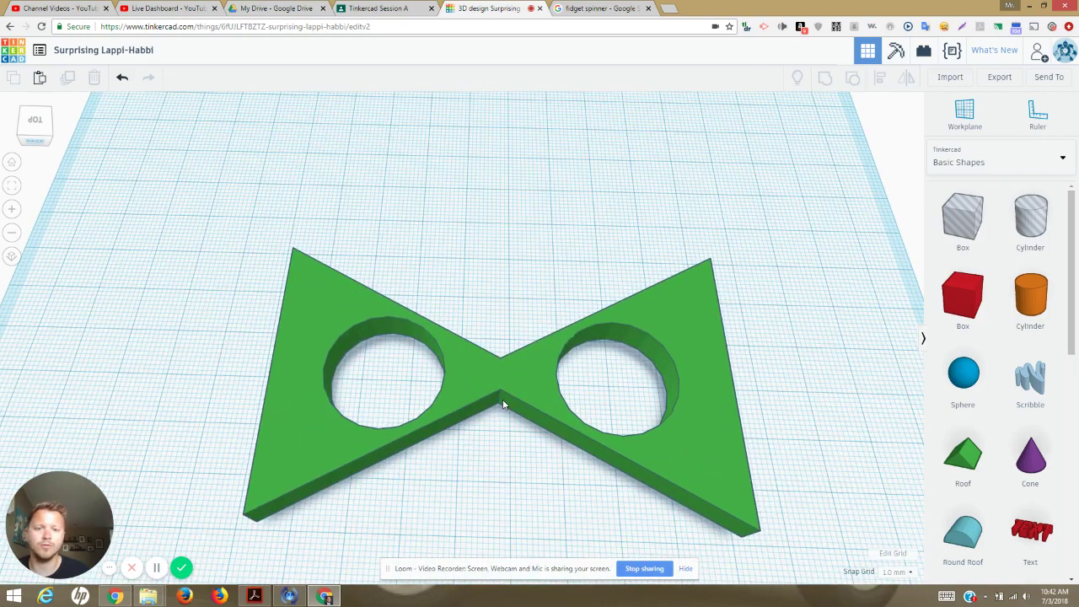
pyautogui.scroll(-6, 503, 405)
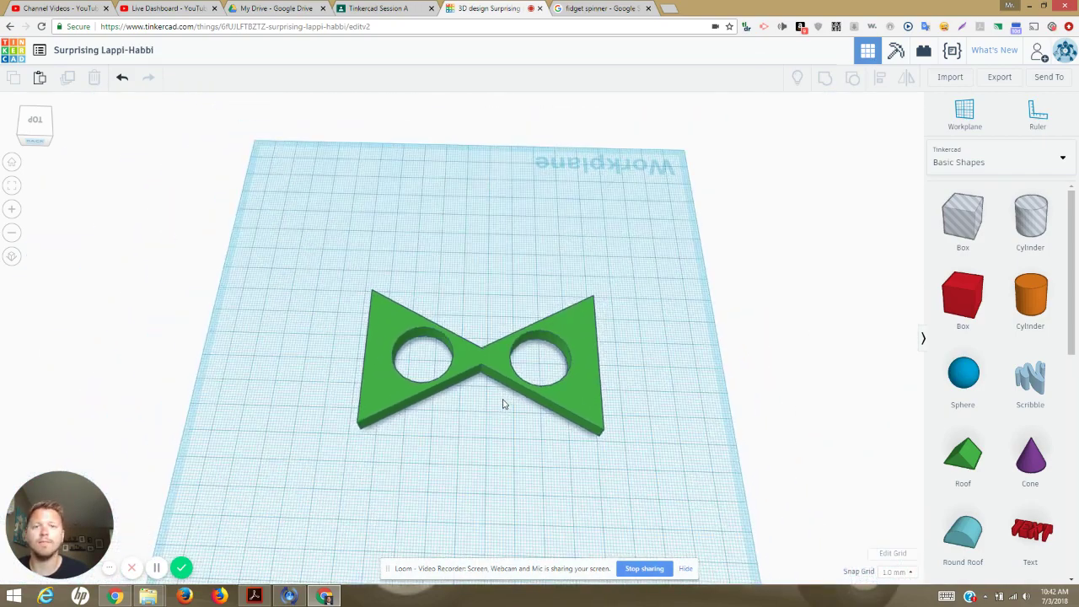
pyautogui.scroll(3, 503, 405)
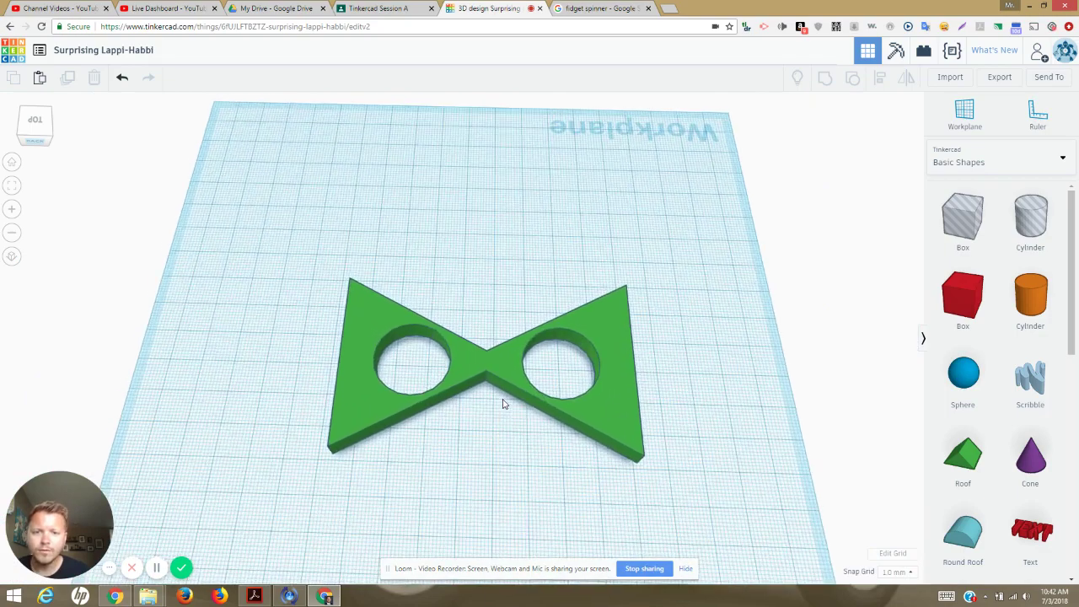
pyautogui.scroll(-3, 476, 355)
pyautogui.click(476, 355)
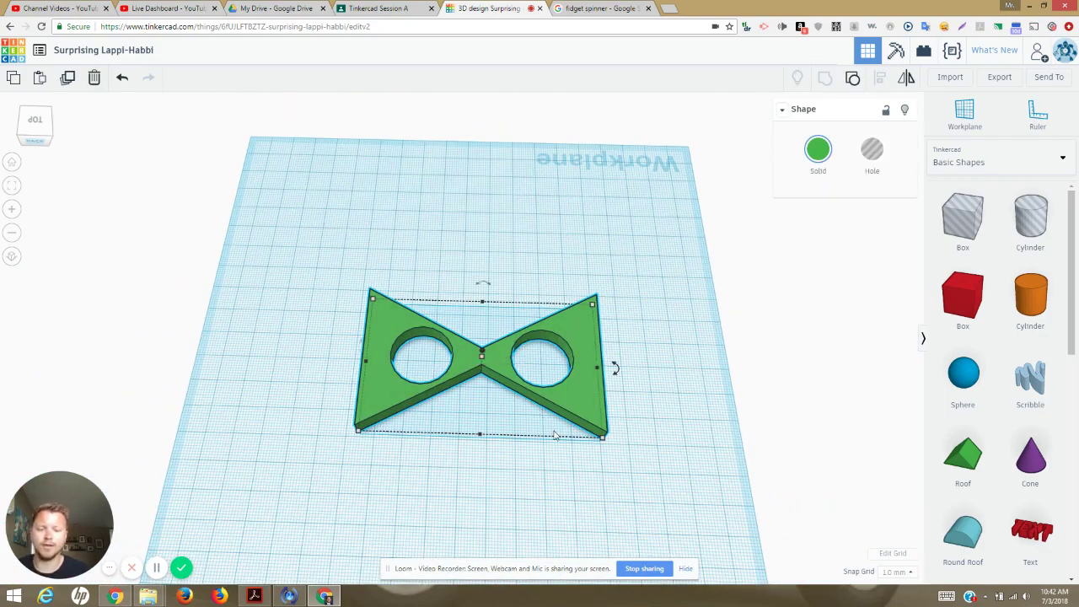
pyautogui.hotkey('ctrl', 'v')
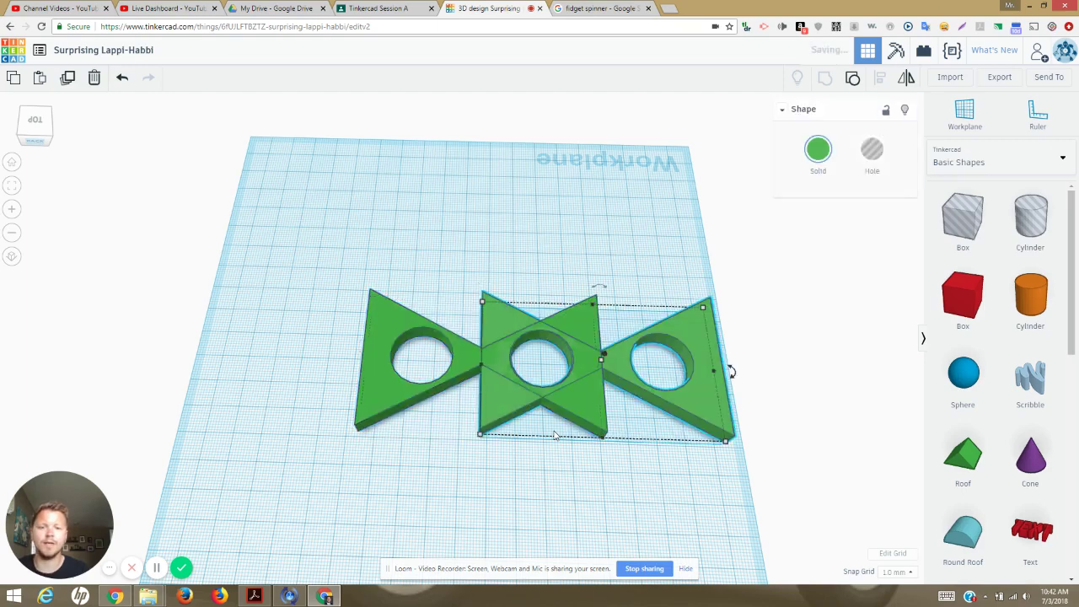
# Step: Rotate the copied bow-tie 90° flat on the workplane and place it across the original to form a four-armed cross
pyautogui.moveTo(596, 291); pyautogui.dragTo(578, 311)
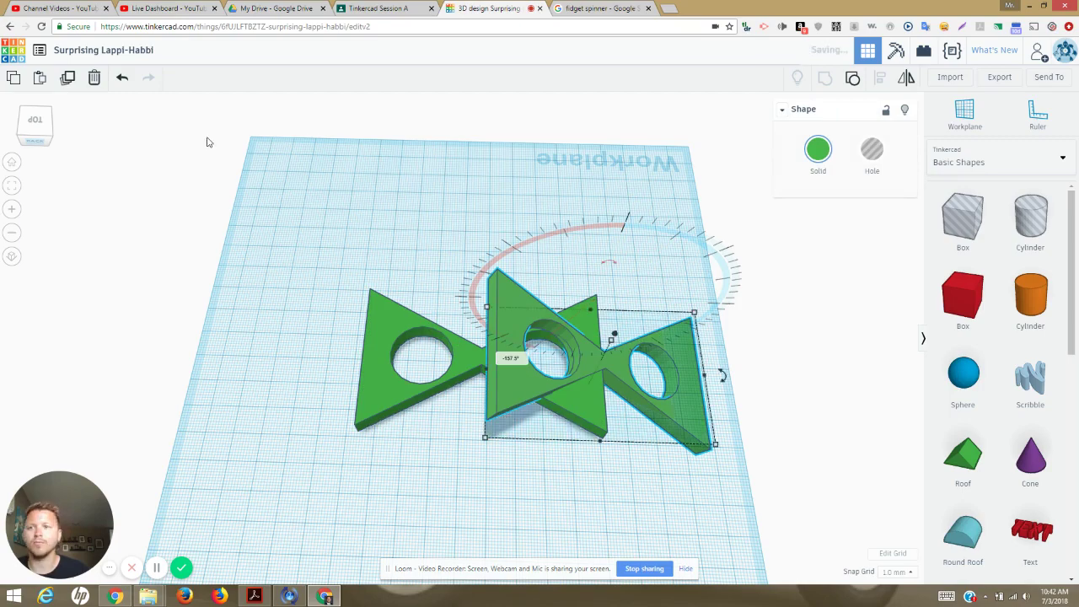
pyautogui.click(120, 79)
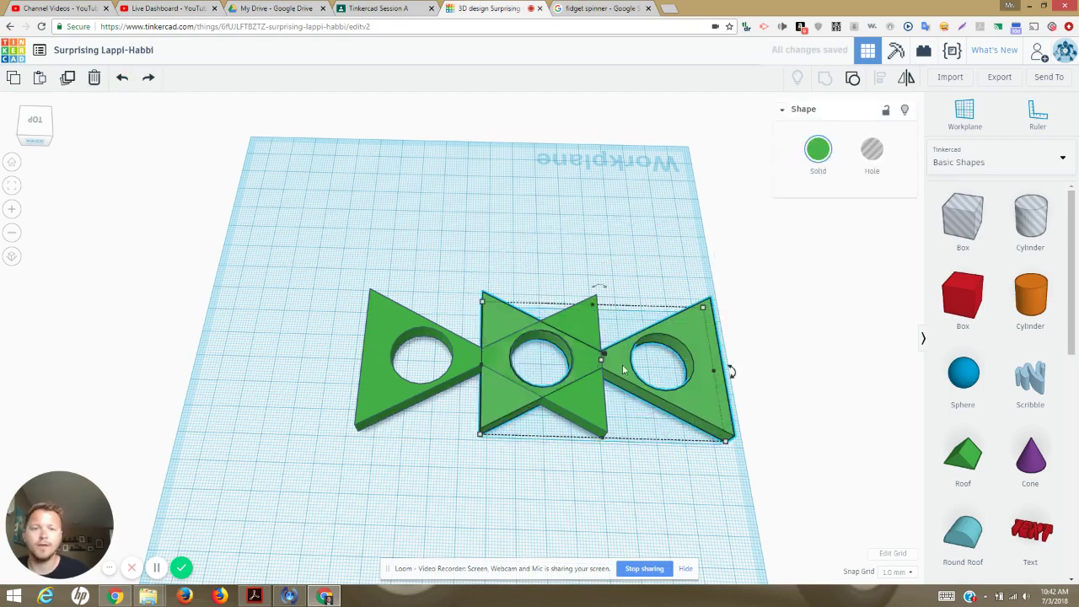
pyautogui.moveTo(730, 370)
pyautogui.moveTo(730, 370); pyautogui.dragTo(518, 277)
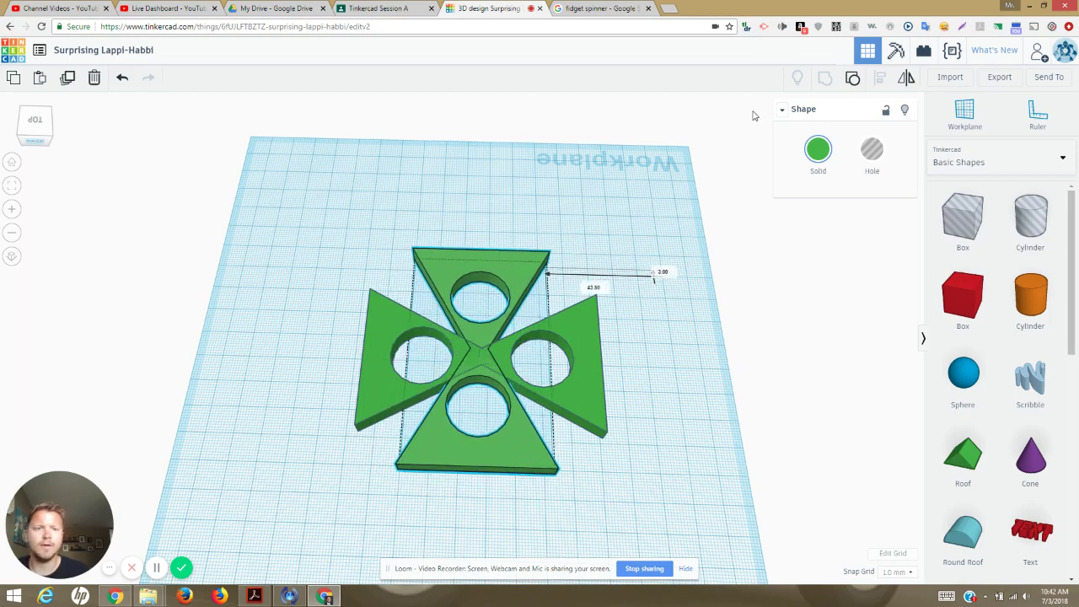
pyautogui.click(336, 181)
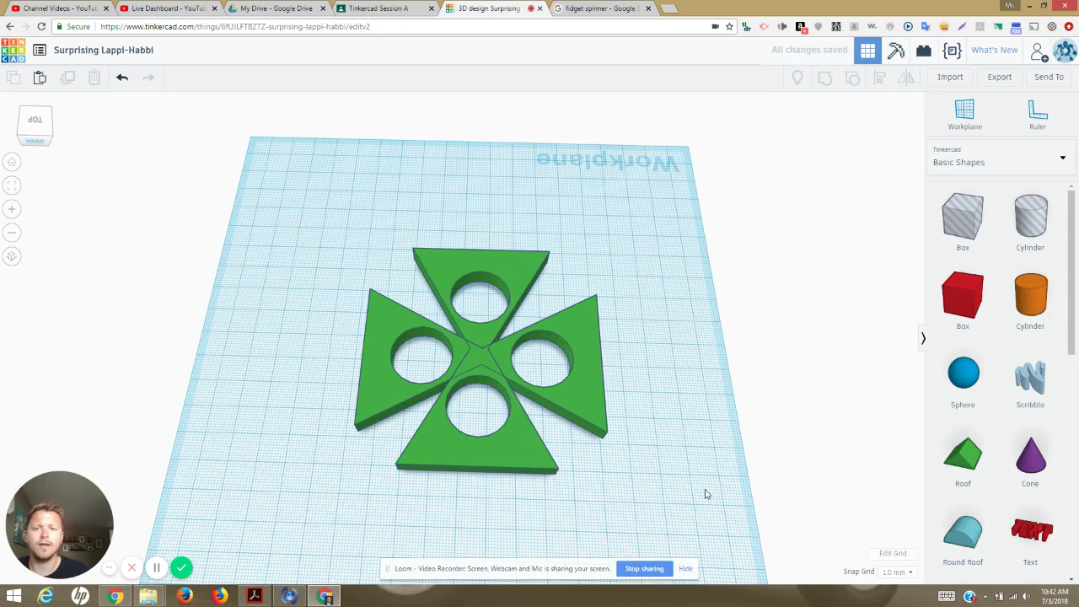
# Step: Select both bow-tie bodies and align their centres along the workplane's width and depth
pyautogui.moveTo(706, 495); pyautogui.dragTo(765, 556)
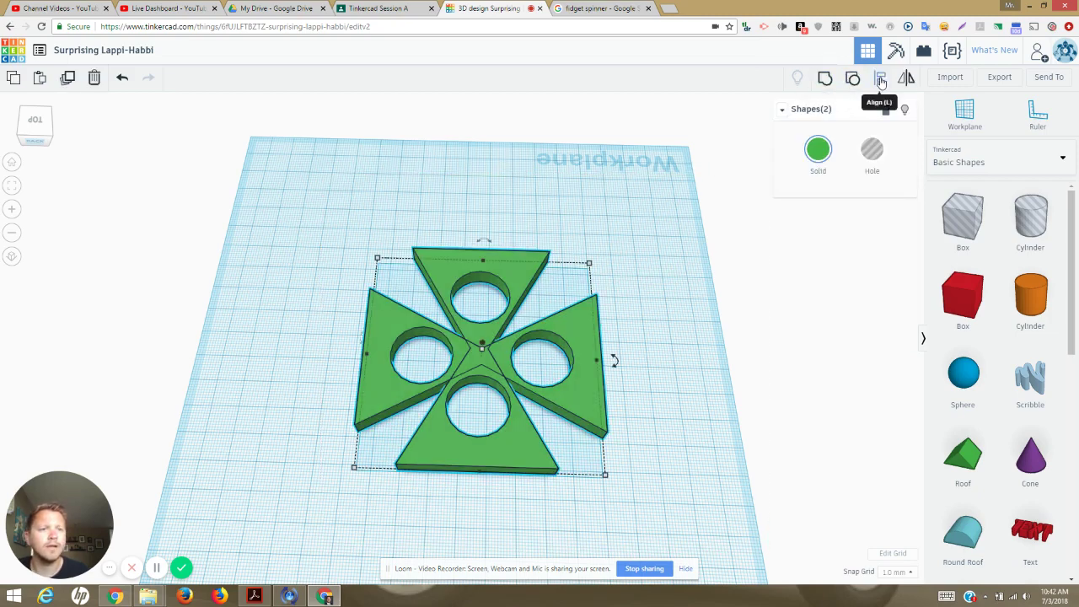
pyautogui.click(881, 81)
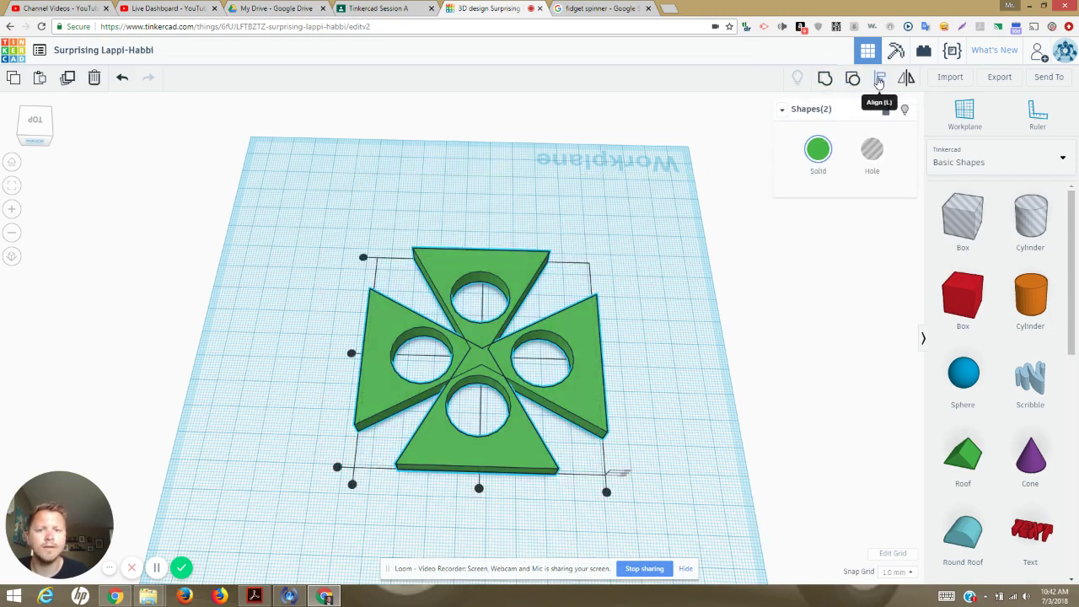
pyautogui.click(478, 489)
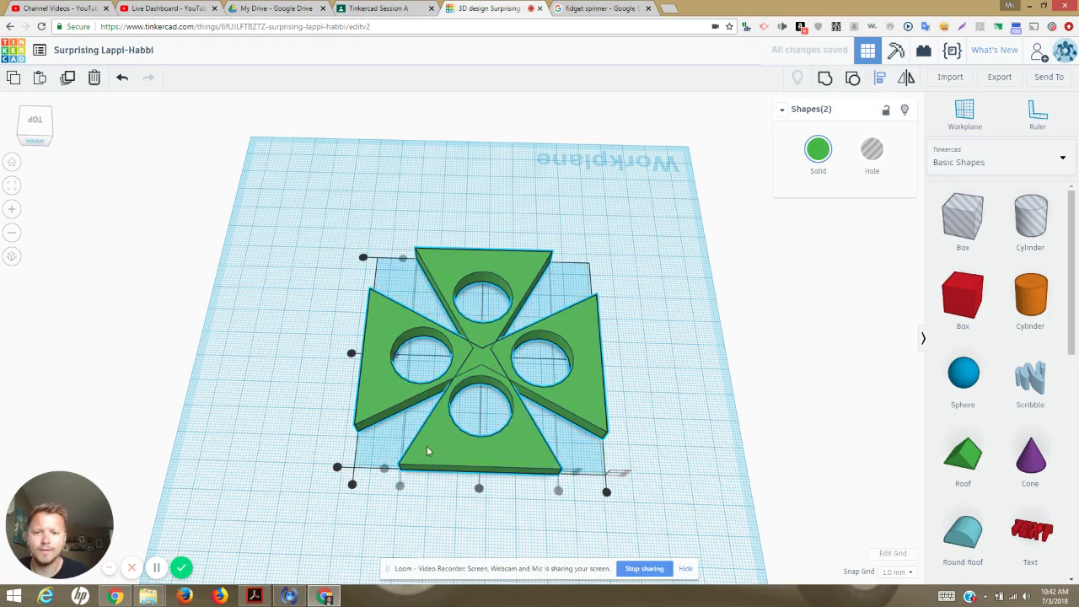
pyautogui.click(352, 353)
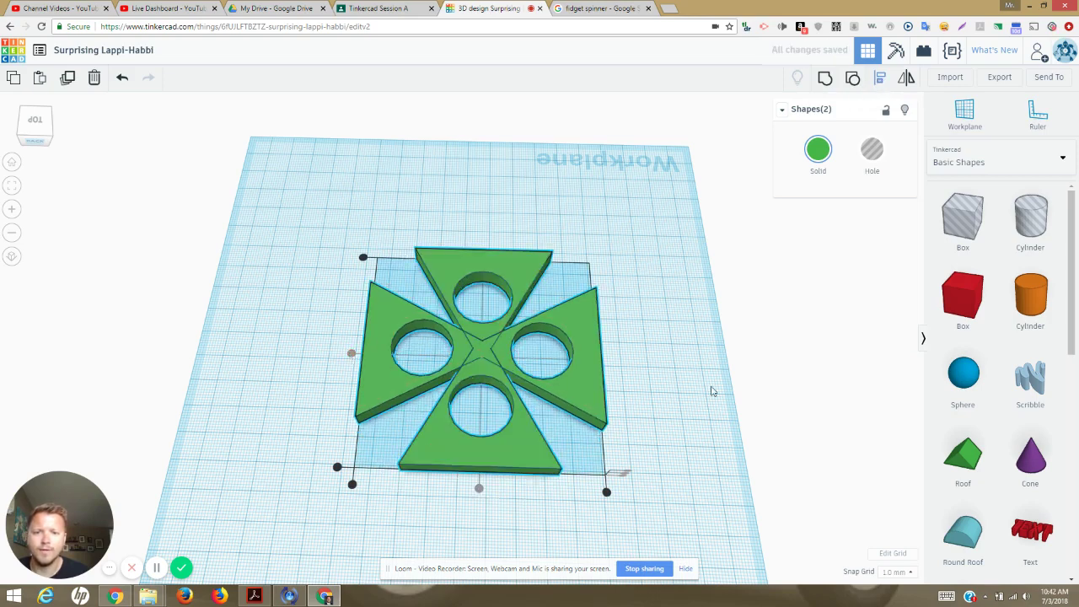
pyautogui.click(665, 376)
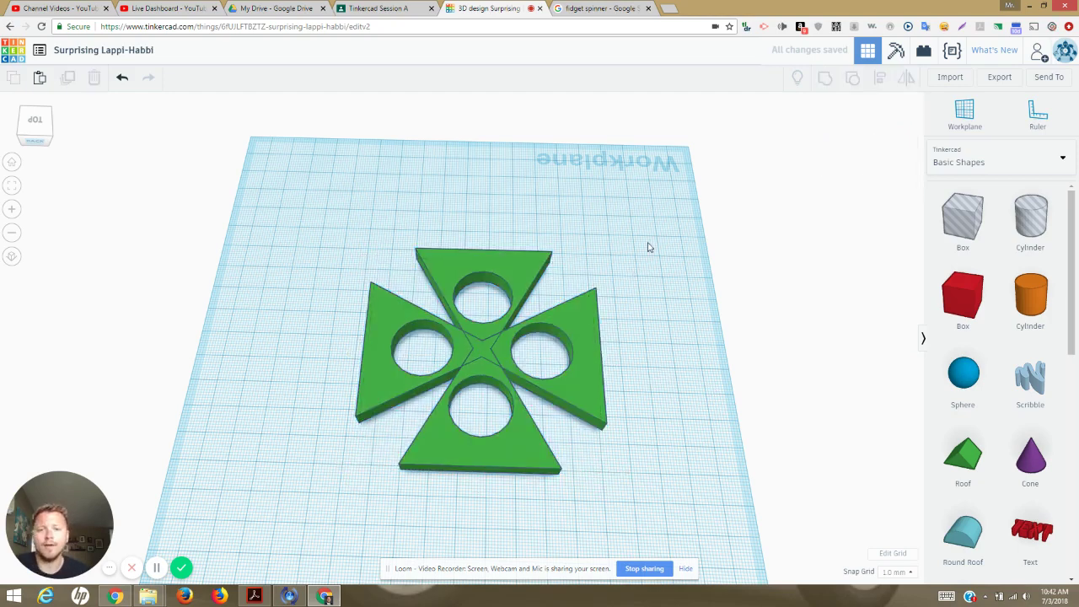
# Step: Group the two crossed bow-ties into one body and shift it a little diagonally across the workplane
pyautogui.moveTo(302, 184); pyautogui.dragTo(637, 483)
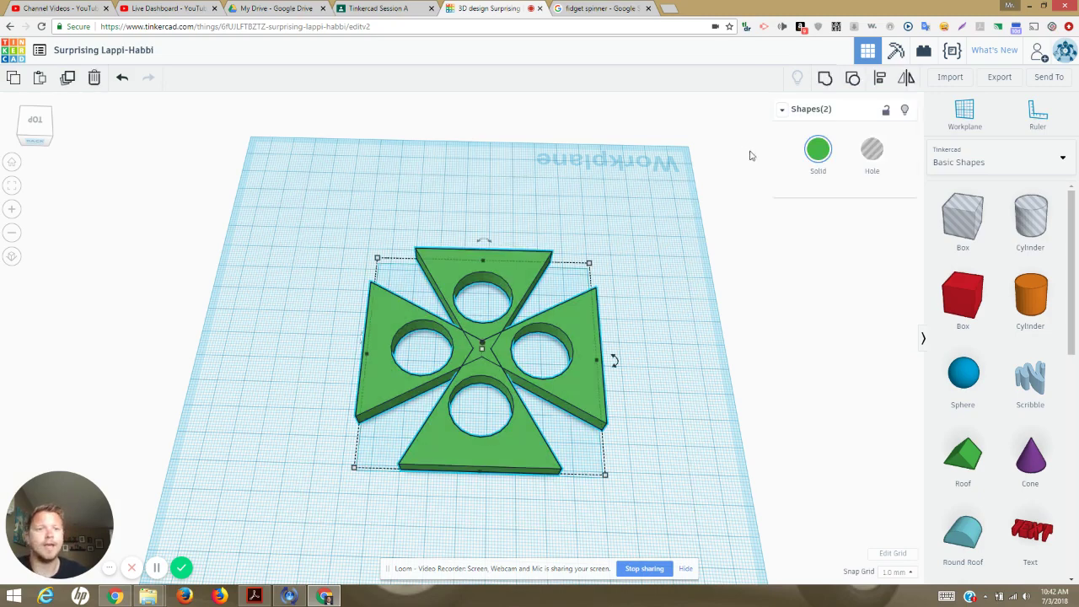
pyautogui.click(824, 77)
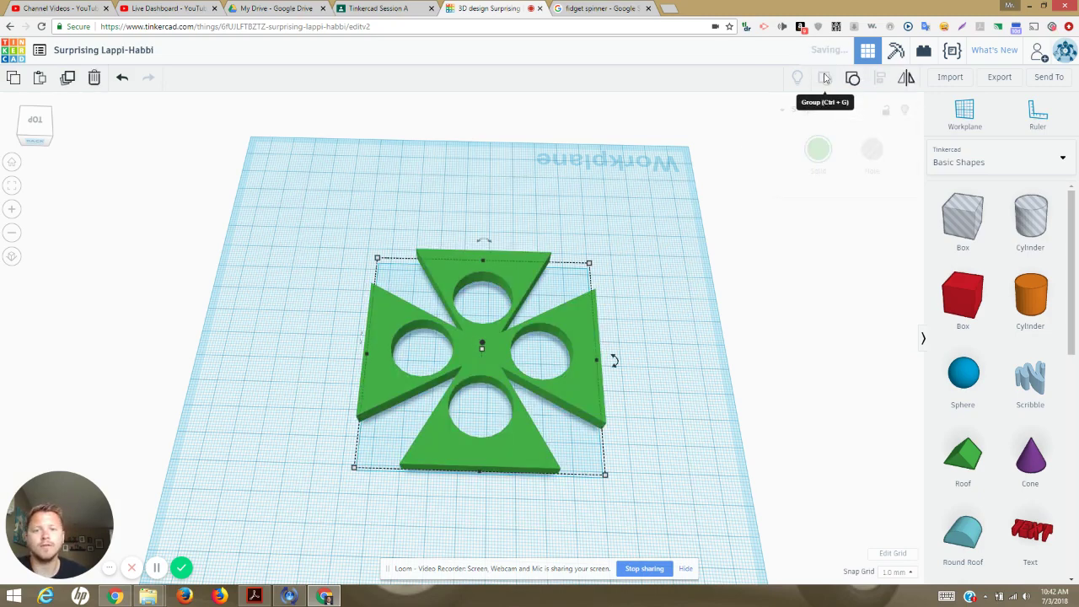
pyautogui.click(629, 222)
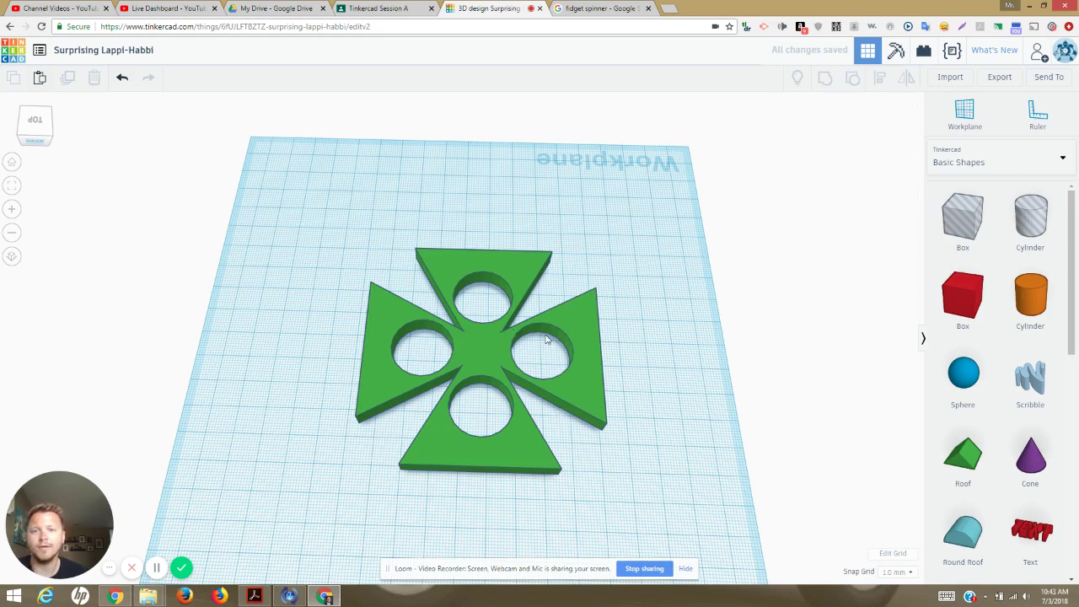
pyautogui.click(495, 262)
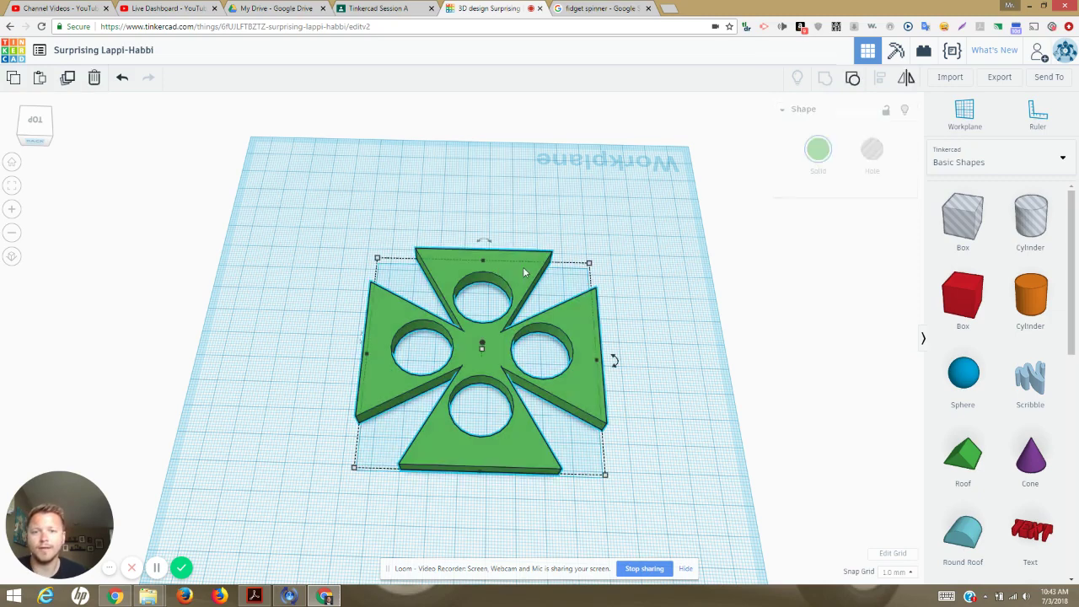
pyautogui.moveTo(512, 260); pyautogui.dragTo(497, 237)
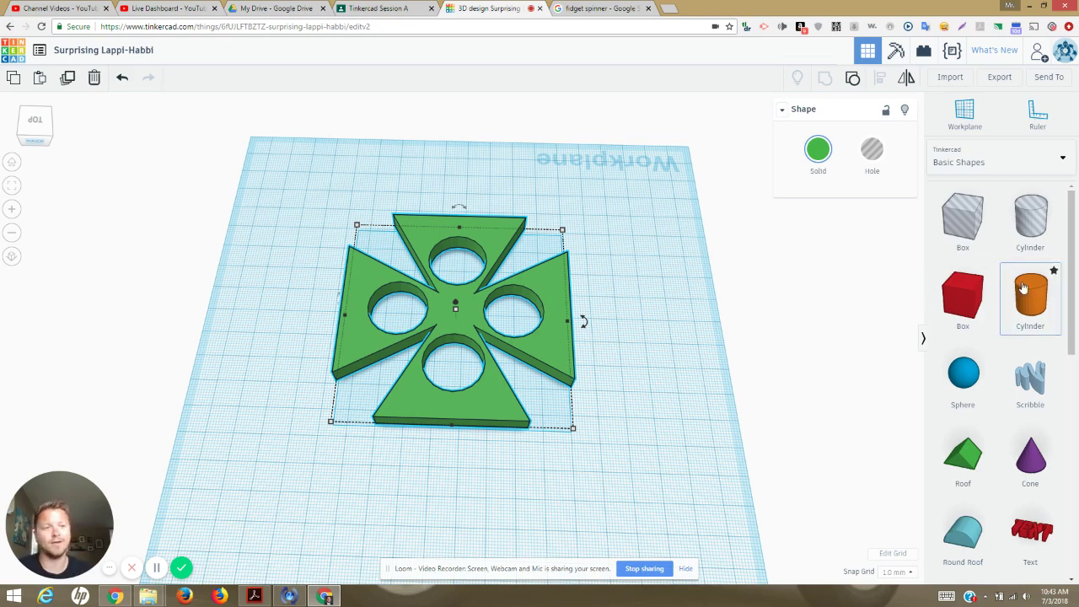
# Step: Place a solid cylinder over the centre of the cross and set its width and length to 22.65 mm
pyautogui.moveTo(1036, 297); pyautogui.dragTo(454, 316)
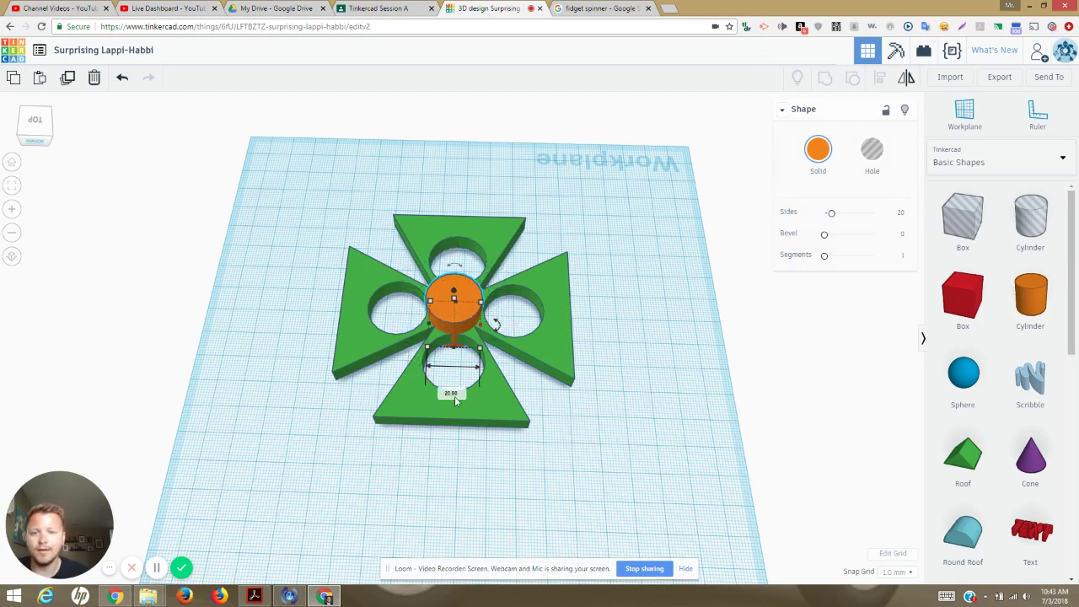
pyautogui.click(455, 394)
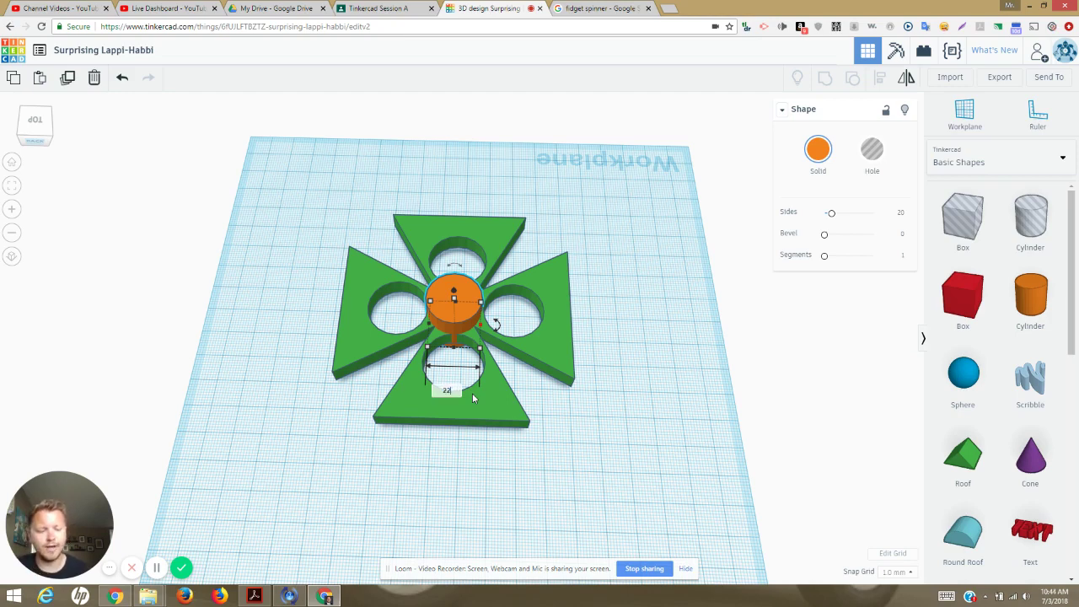
pyautogui.press('Return')
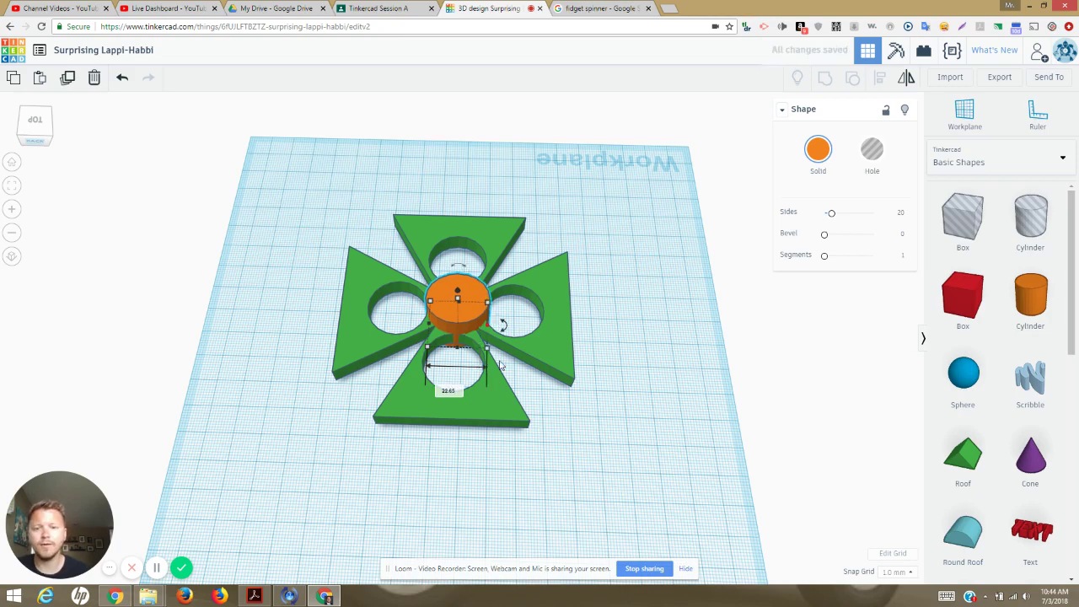
pyautogui.moveTo(494, 321); pyautogui.dragTo(487, 303)
pyautogui.moveTo(489, 303)
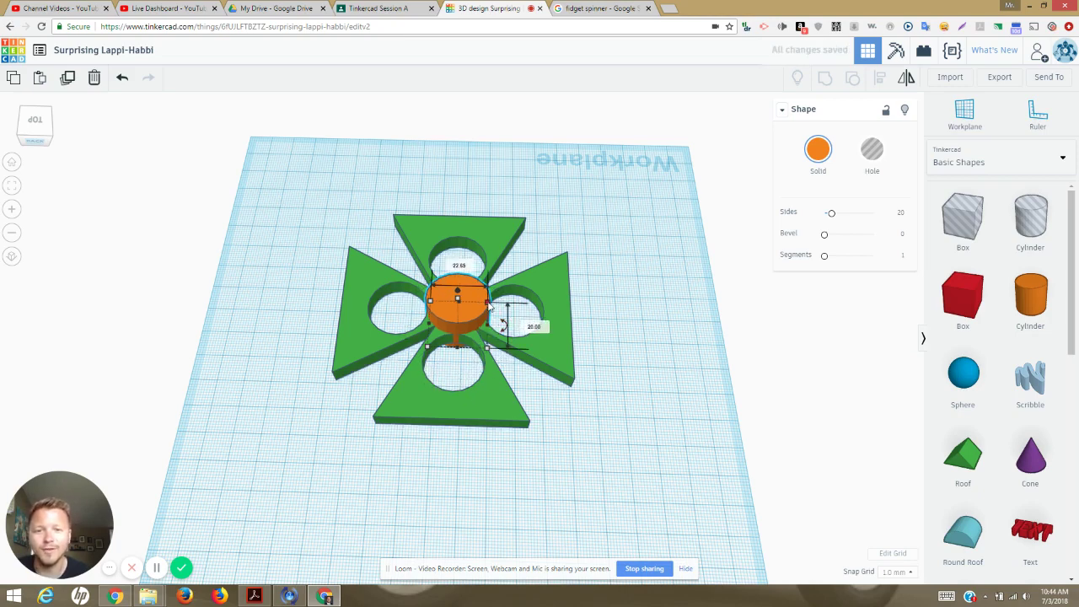
pyautogui.click(543, 334)
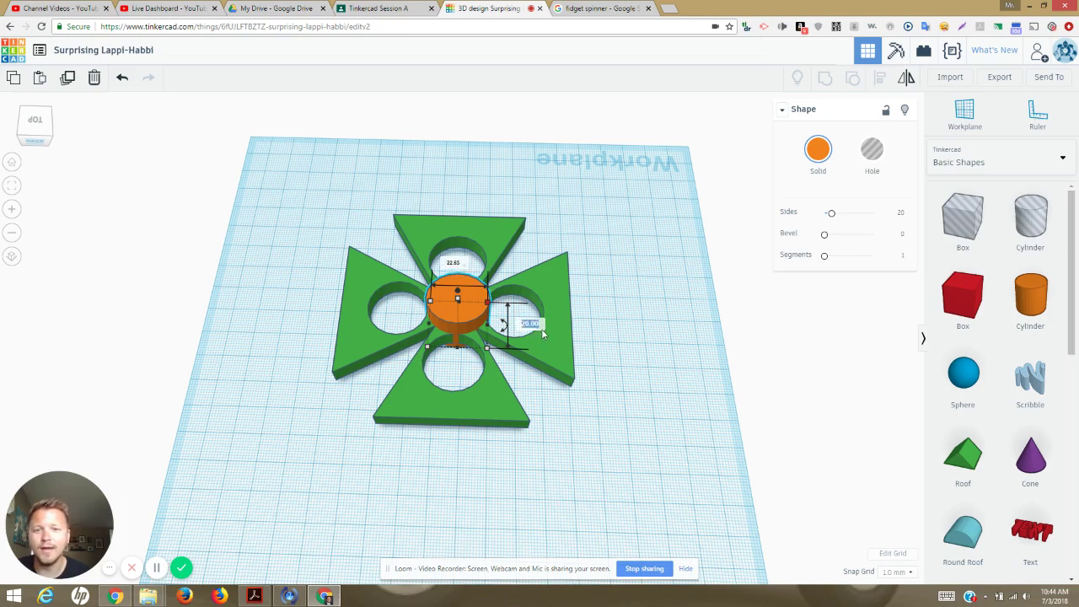
pyautogui.write('22')
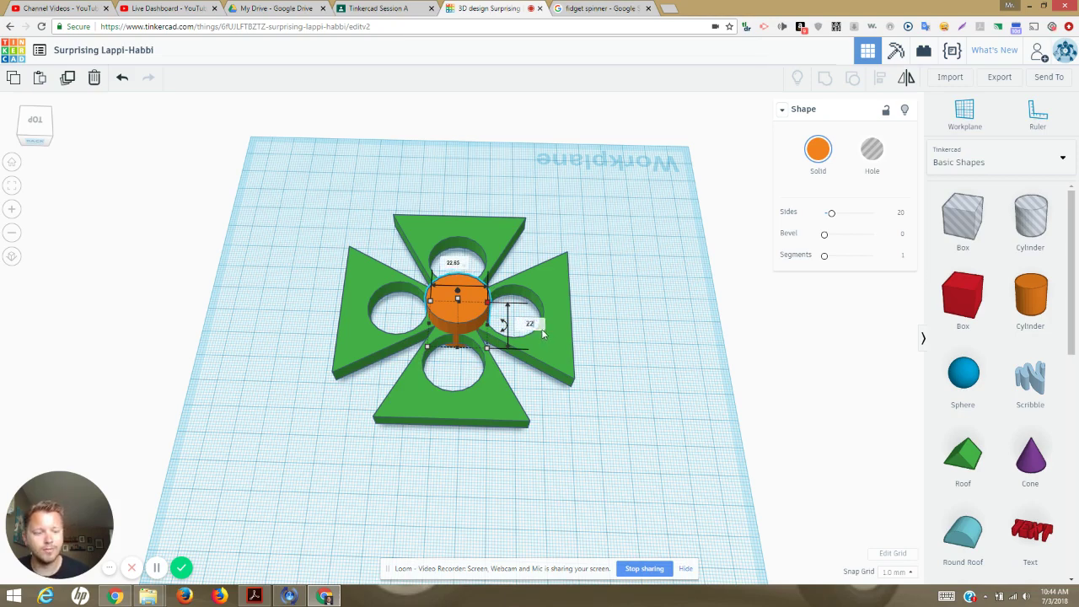
pyautogui.write('.65')
pyautogui.press('Return')
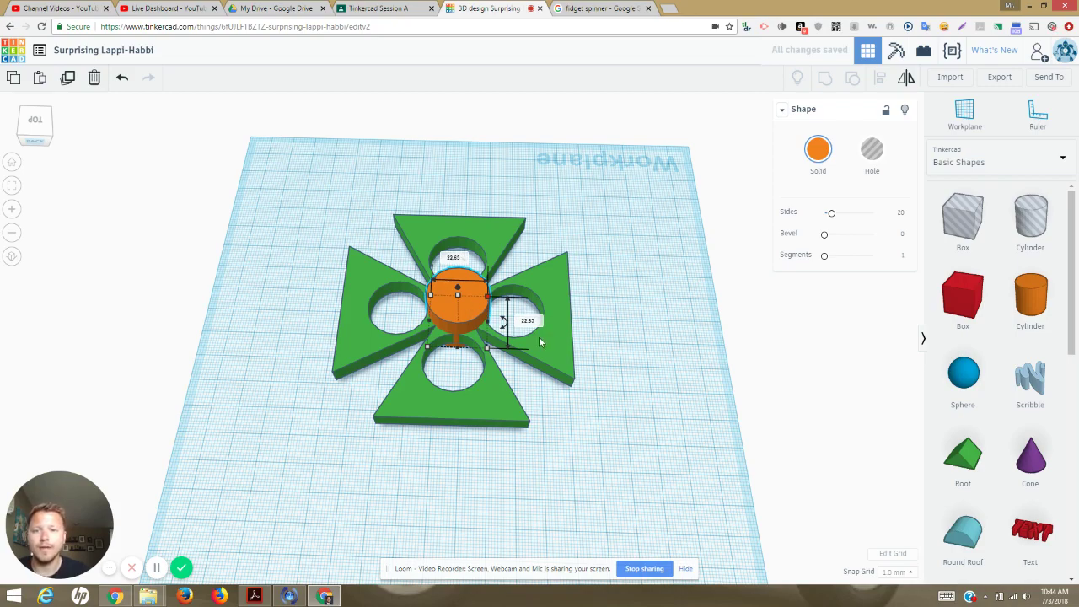
# Step: Try to reposition the orange cylinder over the exact centre of the green cross in a near-top view
pyautogui.scroll(5, 470, 307)
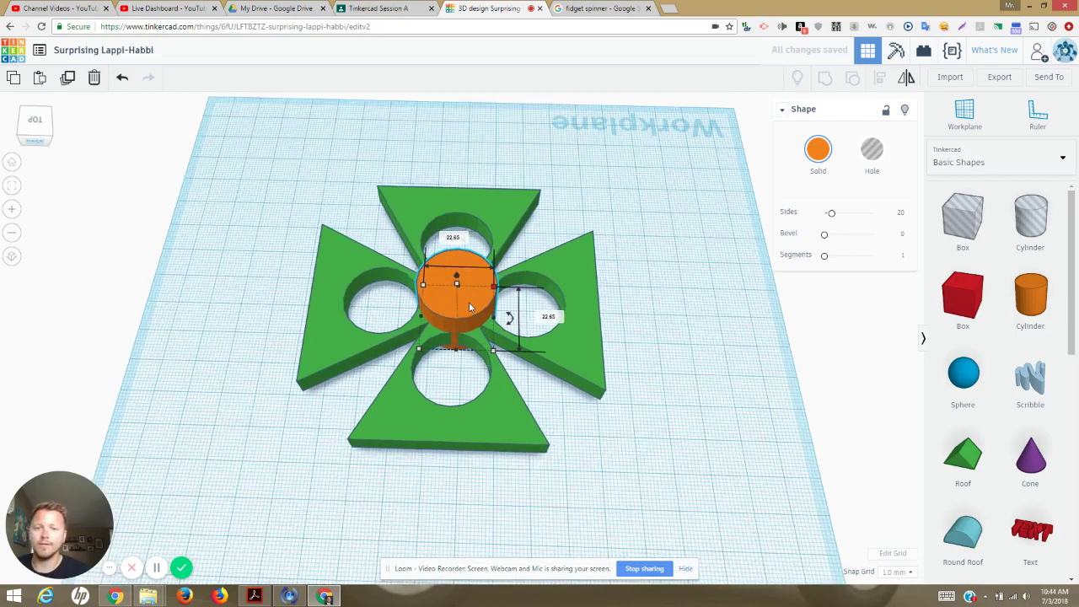
pyautogui.click(34, 133)
pyautogui.moveTo(33, 137); pyautogui.dragTo(38, 138)
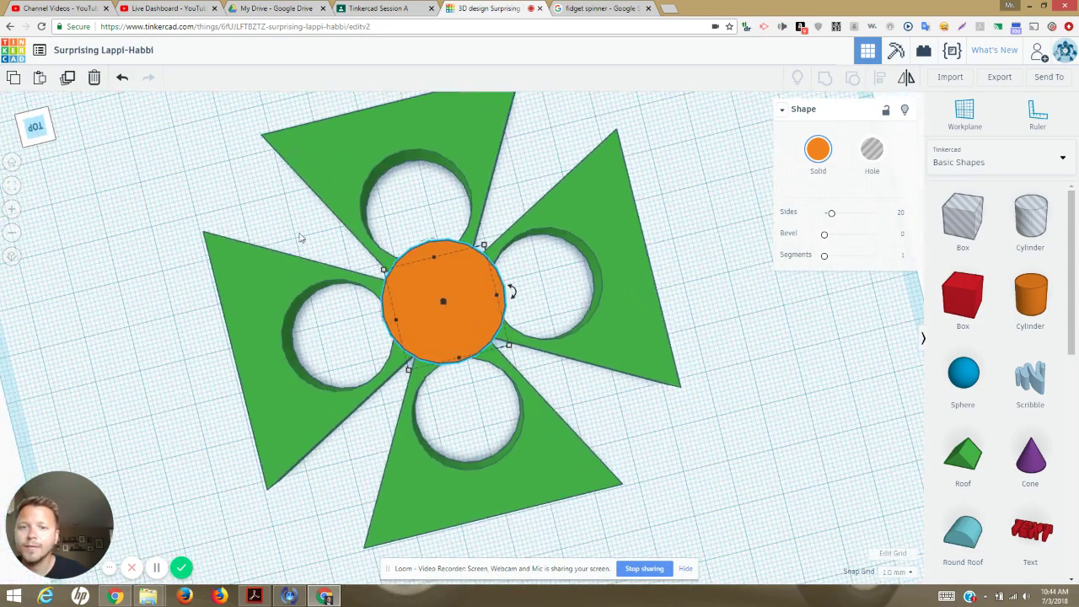
pyautogui.moveTo(448, 315); pyautogui.dragTo(436, 310)
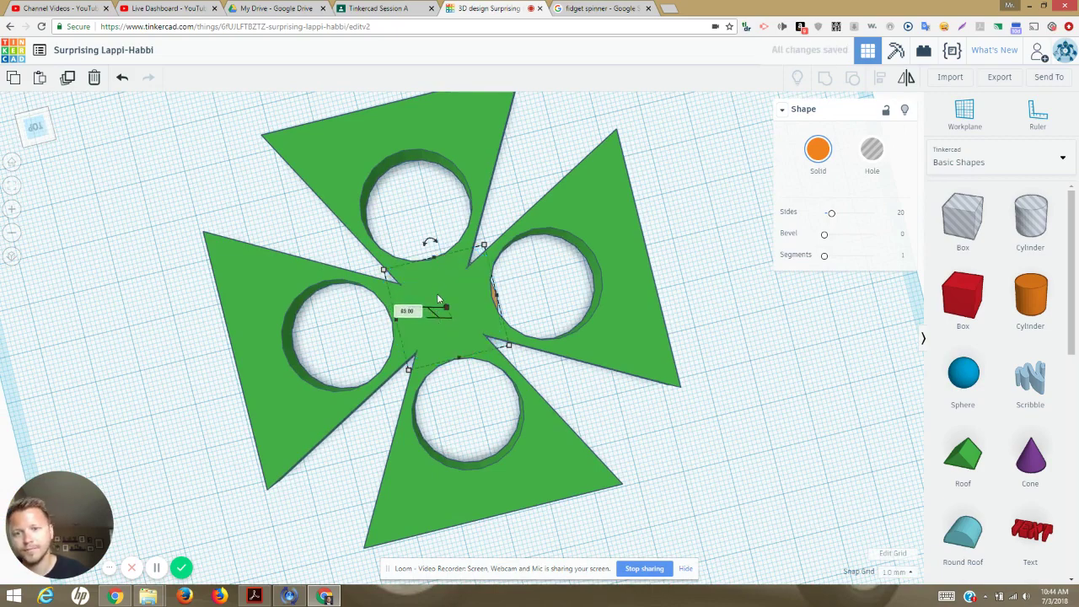
# Step: Shift the green cross aside and move the lowered cylinder clear of it onto an empty area of the workplane
pyautogui.click(422, 285)
pyautogui.moveTo(408, 291); pyautogui.dragTo(453, 373)
pyautogui.scroll(-3, 438, 295)
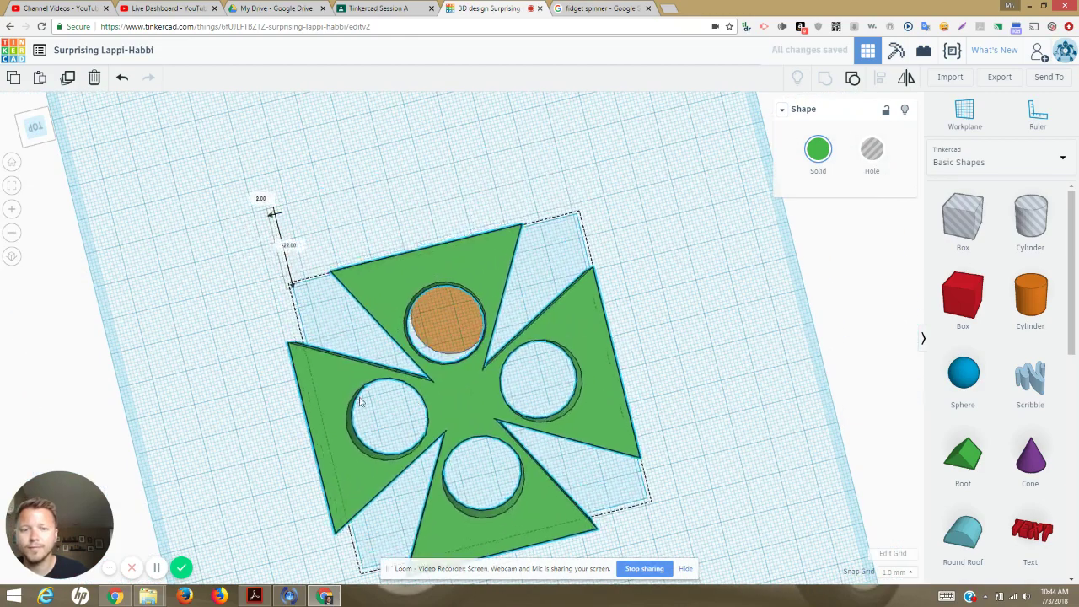
pyautogui.moveTo(360, 402); pyautogui.dragTo(445, 230)
pyautogui.click(458, 344)
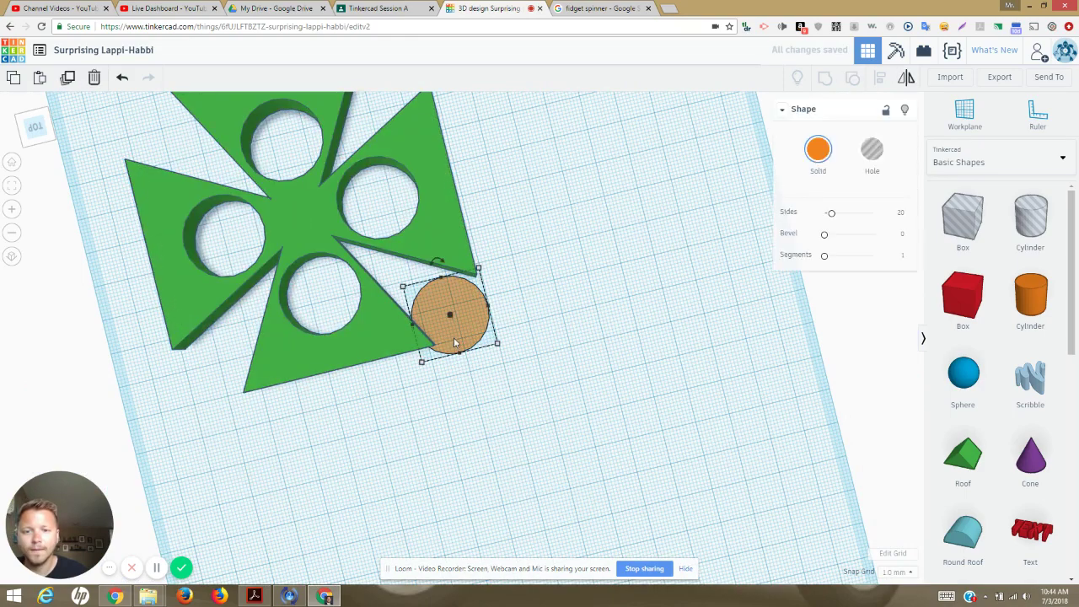
pyautogui.moveTo(458, 344); pyautogui.dragTo(681, 487)
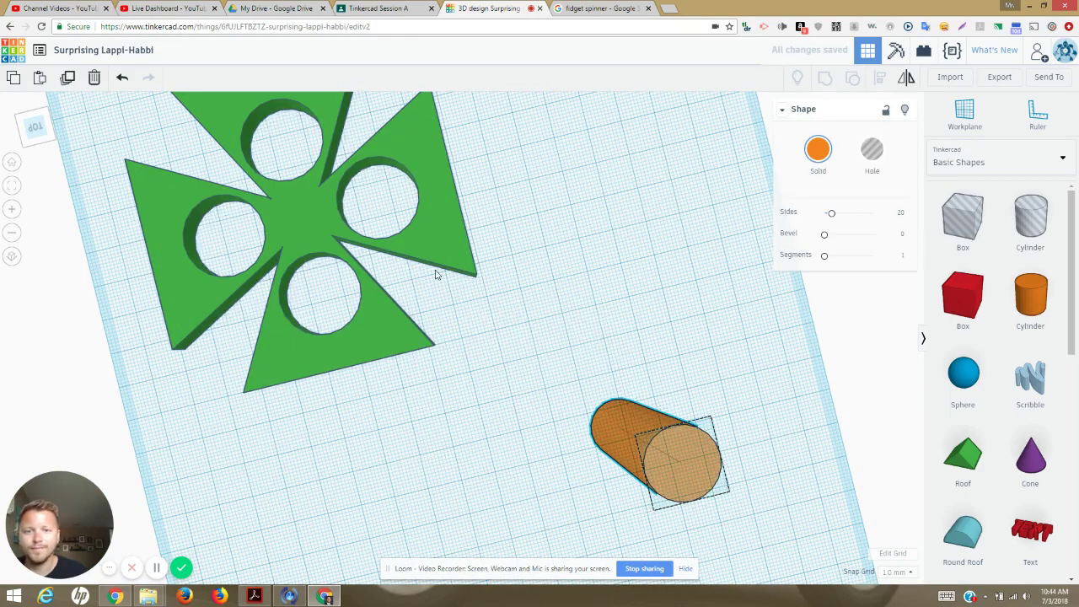
# Step: Move the green cross back towards the middle of the workplane and bring the cylinder beside its nearest arm
pyautogui.moveTo(282, 198); pyautogui.dragTo(476, 291)
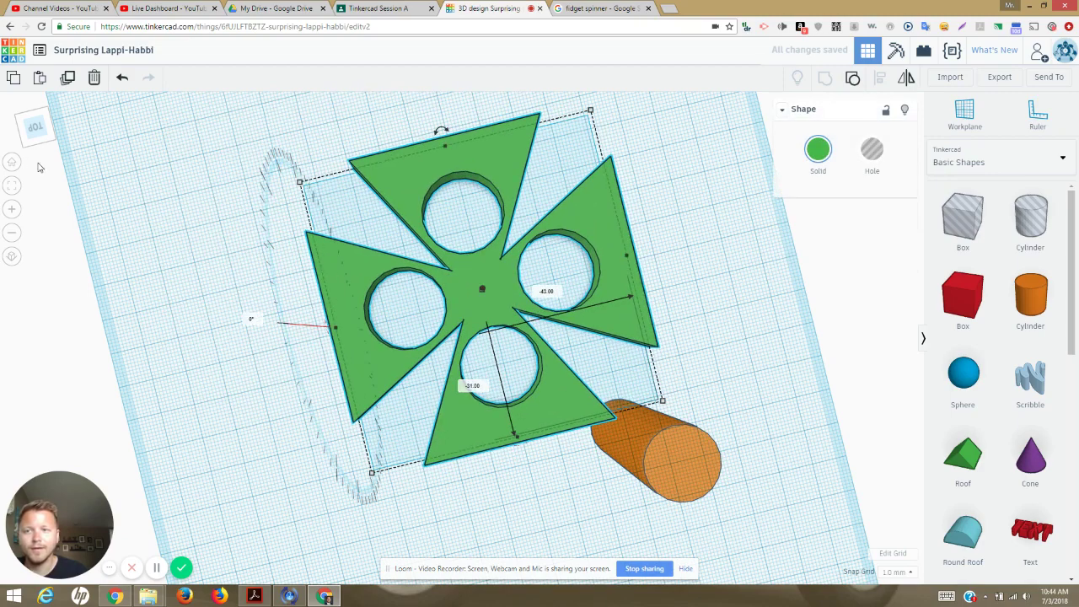
pyautogui.click(39, 117)
pyautogui.moveTo(40, 111)
pyautogui.mouseDown()
pyautogui.moveTo(39, 102)
pyautogui.moveTo(42, 117)
pyautogui.mouseUp()
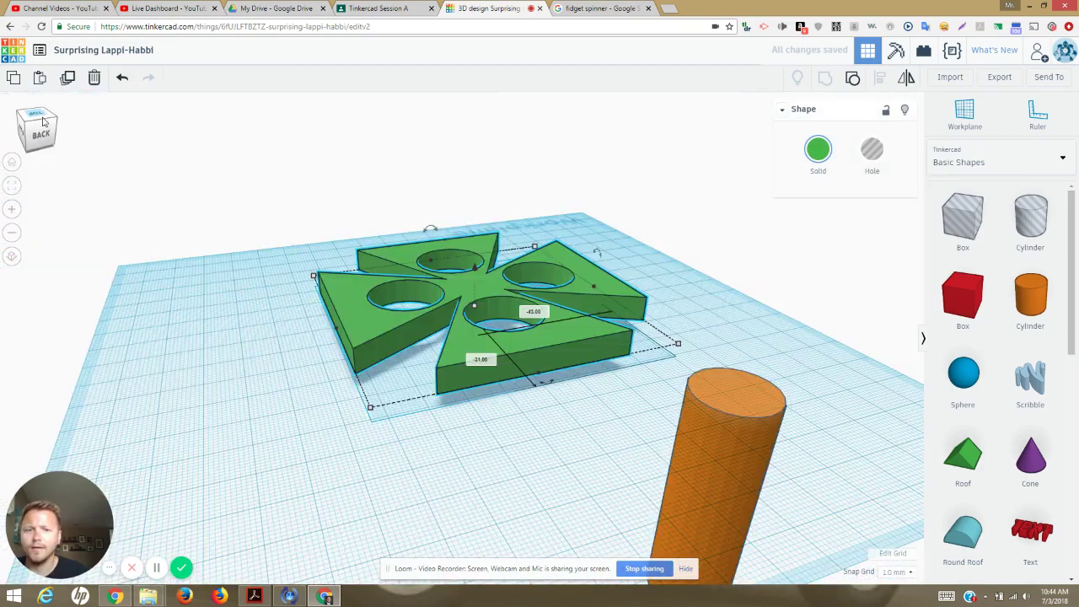
pyautogui.moveTo(713, 457); pyautogui.dragTo(522, 430)
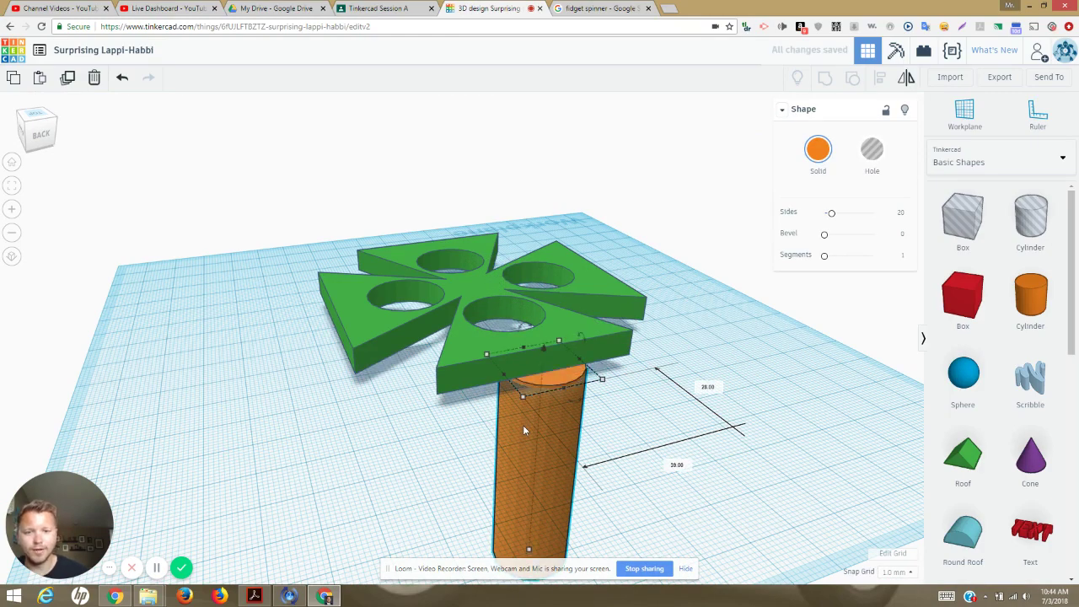
# Step: Raise the cylinder vertically until its top face stands above the top of the green cross
pyautogui.hotkey('ctrl', 'Up')
pyautogui.hotkey('ctrl', 'Up')
pyautogui.hotkey('ctrl', 'Up')
pyautogui.hotkey('ctrl', 'Up')
pyautogui.hotkey('ctrl', 'Up')
pyautogui.hotkey('ctrl', 'Up')
pyautogui.hotkey('ctrl', 'Up')
pyautogui.hotkey('ctrl', 'Up')
pyautogui.hotkey('ctrl', 'Up')
pyautogui.hotkey('ctrl', 'Up')
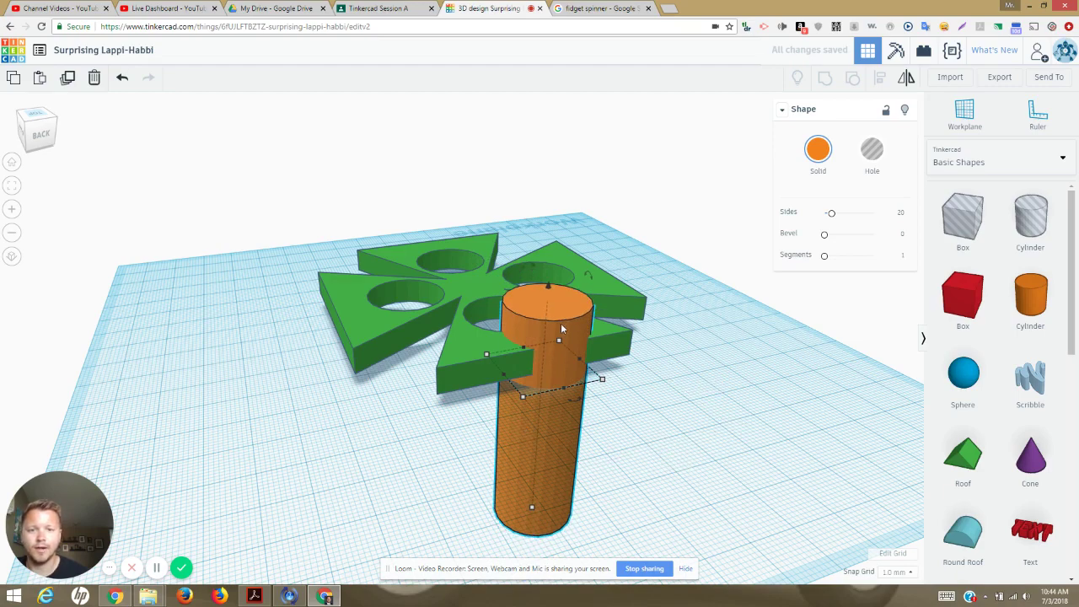
# Step: Move the raised cylinder to the centre of the green cross and view its placement from above
pyautogui.moveTo(560, 325); pyautogui.dragTo(480, 272)
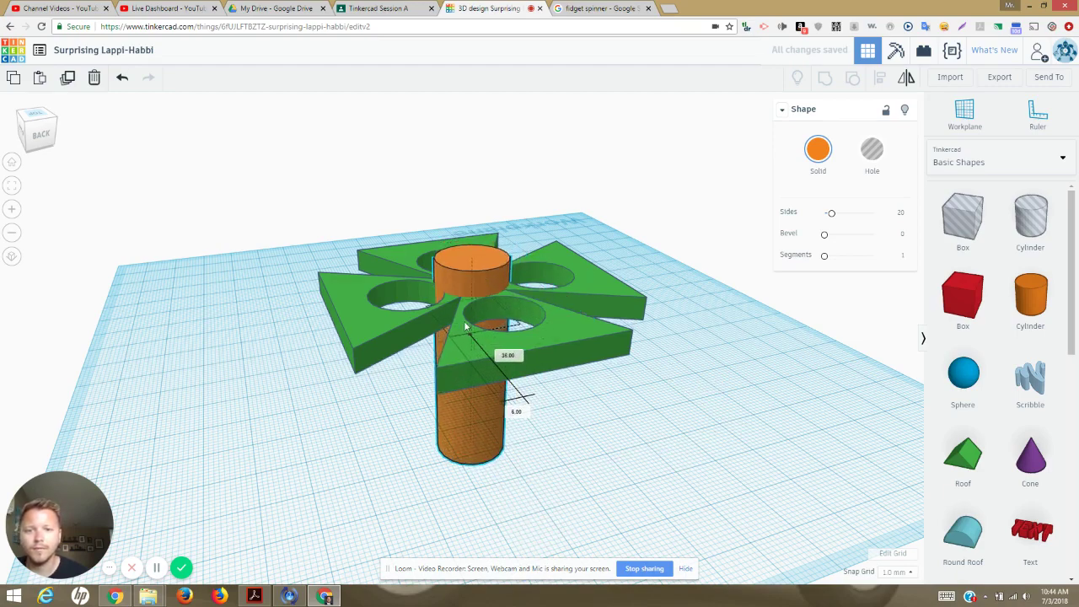
pyautogui.scroll(2, 144, 222)
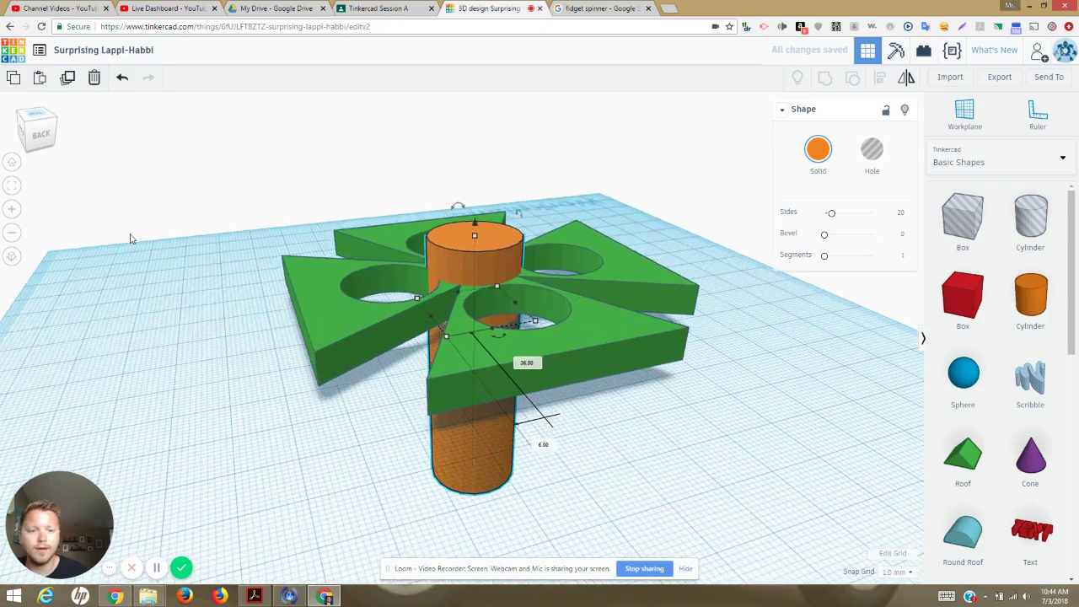
pyautogui.scroll(2, 132, 192)
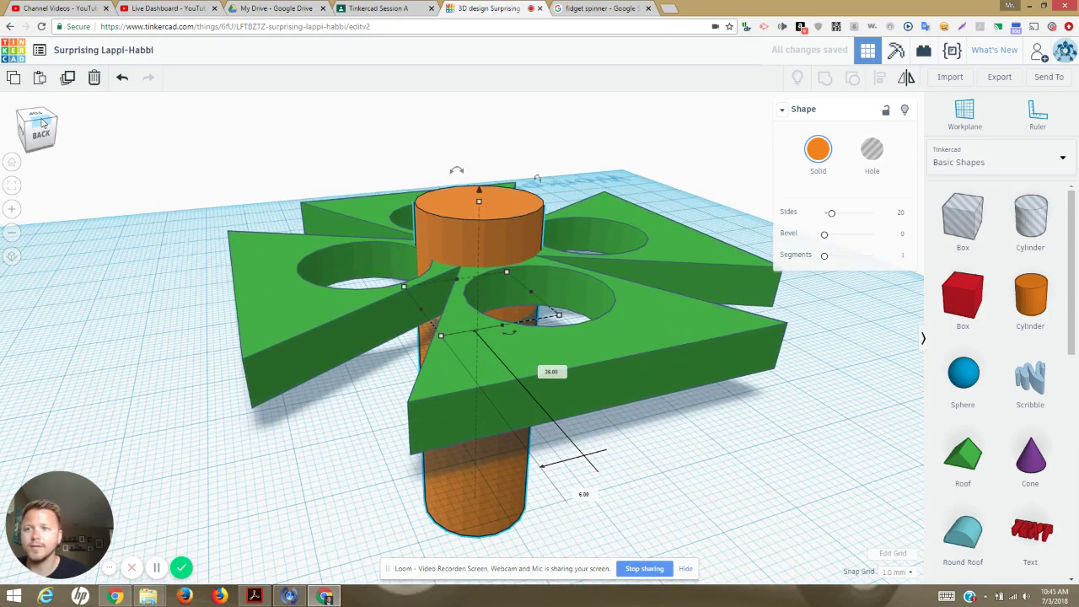
pyautogui.click(41, 123)
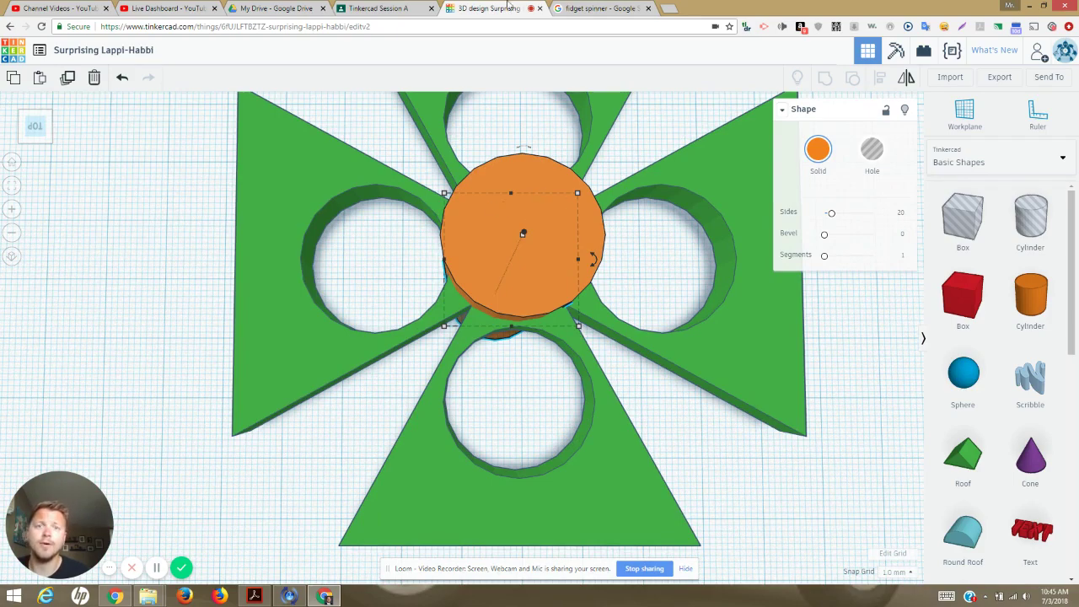
# Step: Switch to the Google image results to examine fidget spinner designs, and return to the Tinkercad design
pyautogui.click(593, 7)
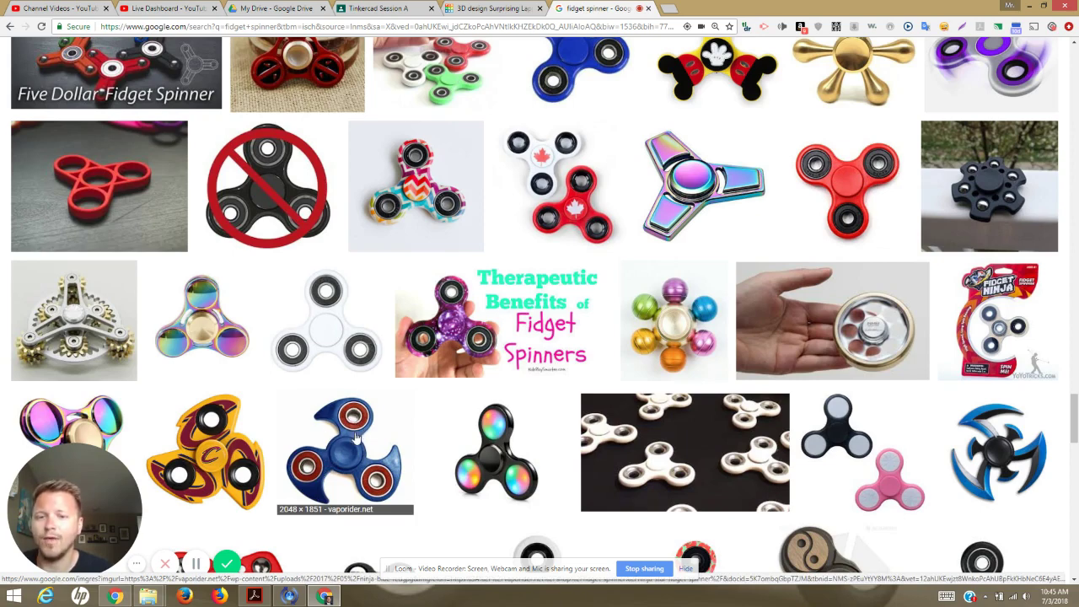
pyautogui.click(489, 8)
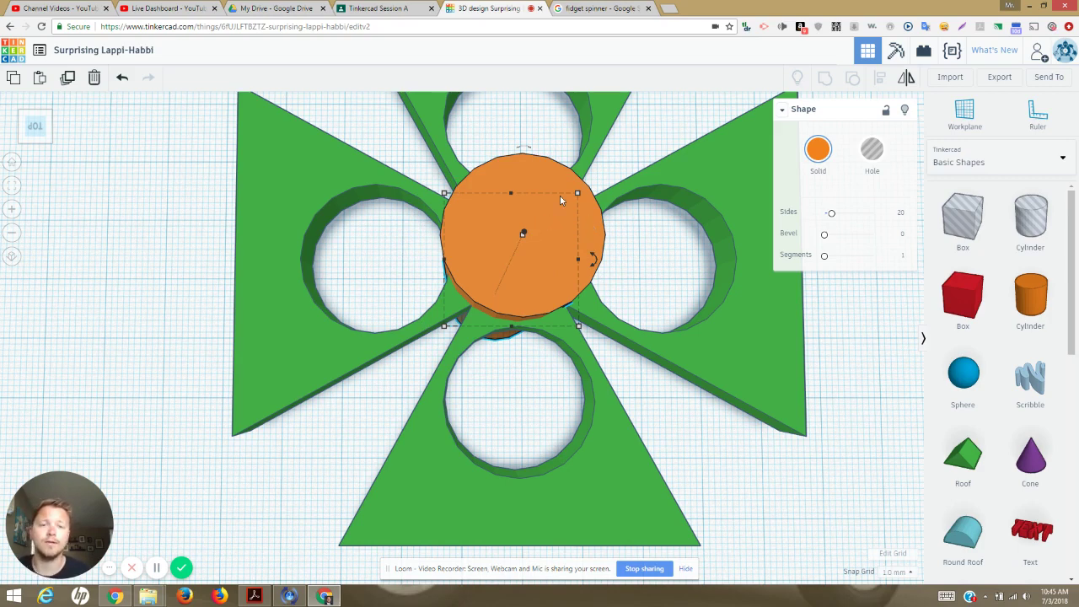
# Step: Shift the cylinder slightly to centre it between the four arms and set its height to 7 mm
pyautogui.moveTo(556, 184); pyautogui.dragTo(559, 198)
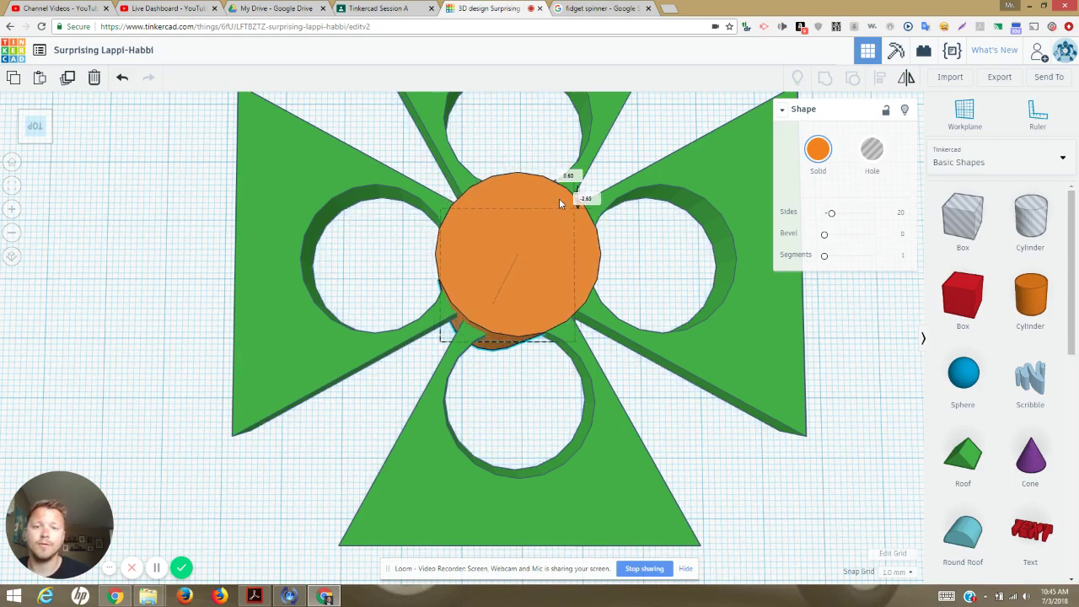
pyautogui.click(40, 120)
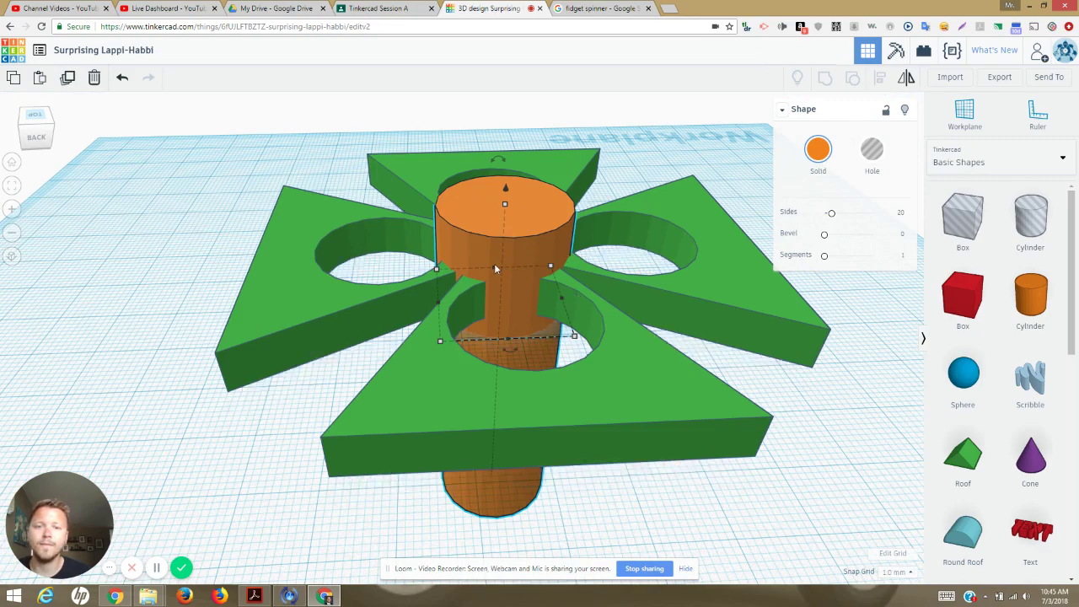
pyautogui.click(506, 204)
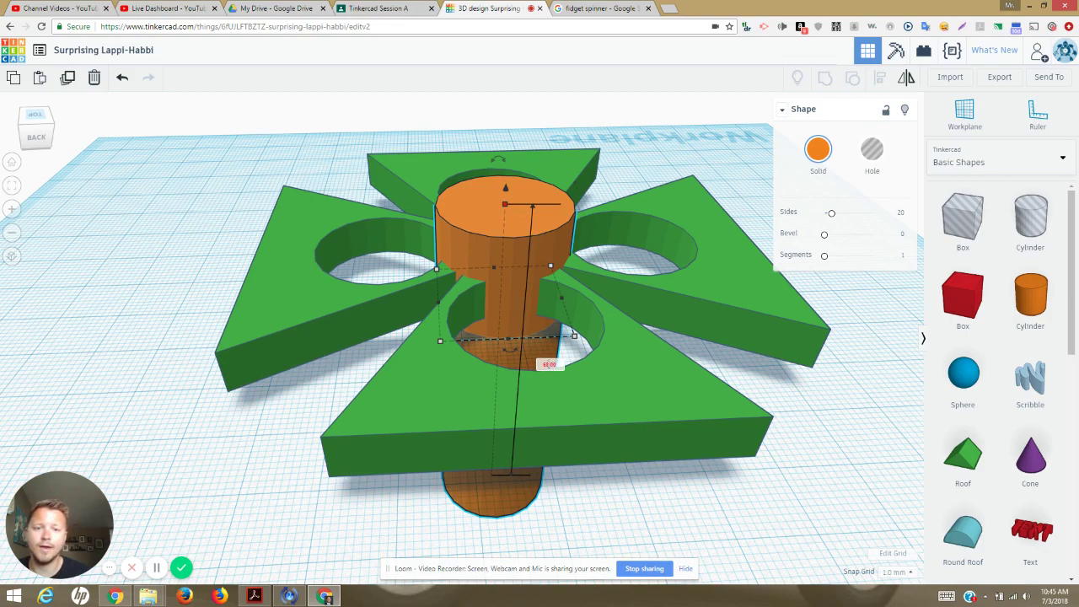
pyautogui.click(549, 364)
pyautogui.write('7')
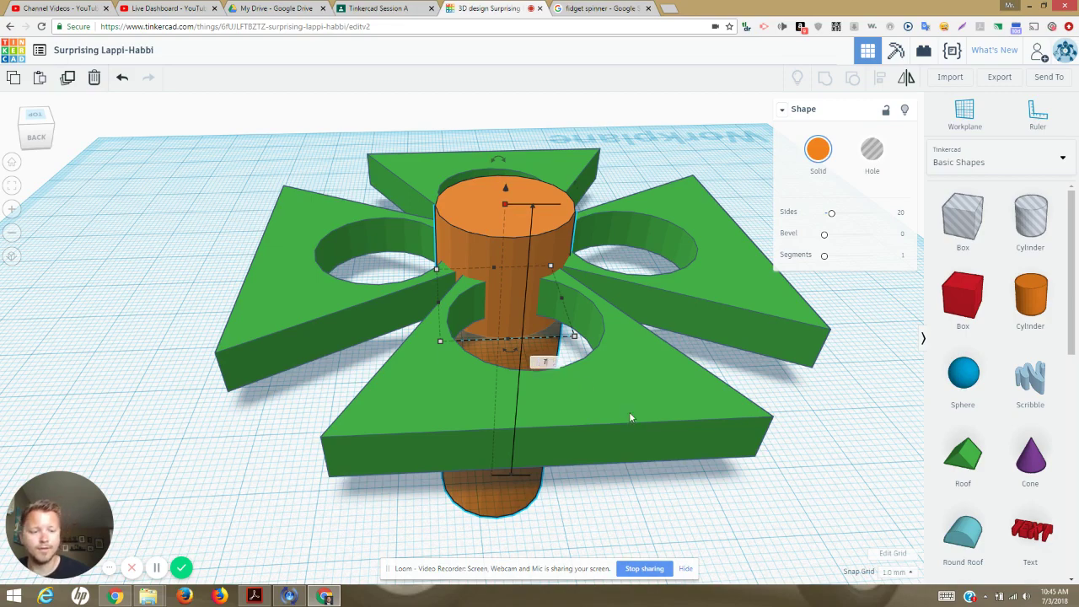
pyautogui.press('Return')
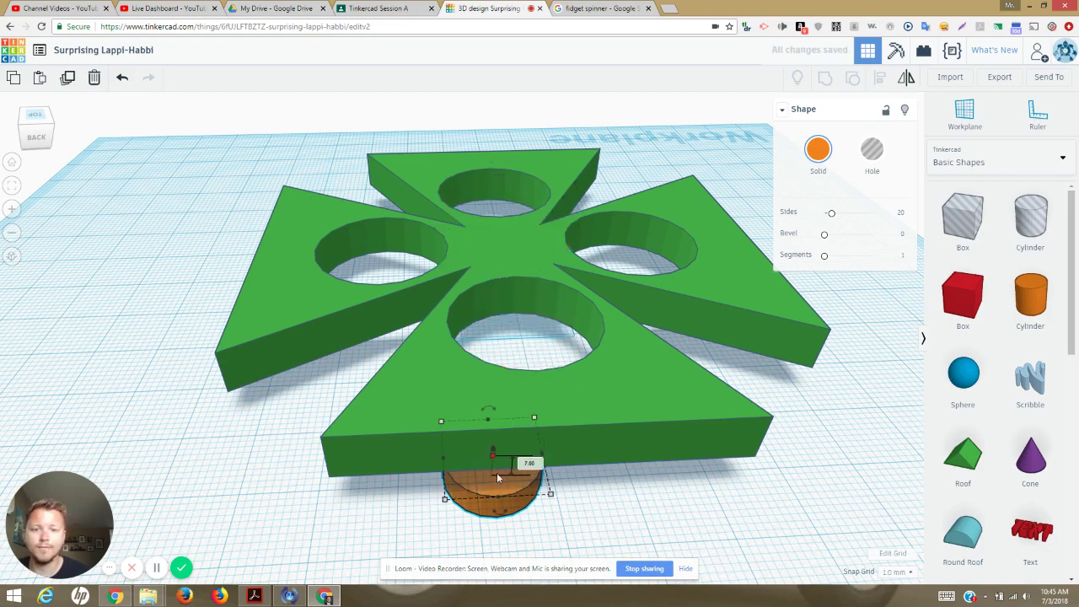
# Step: Raise the 7 mm cylinder vertically until its top face is level with the top of the green cross
pyautogui.hotkey('ctrl', 'Up')
pyautogui.hotkey('ctrl', 'Up')
pyautogui.hotkey('ctrl', 'Up')
pyautogui.hotkey('ctrl', 'Up')
pyautogui.hotkey('ctrl', 'Up')
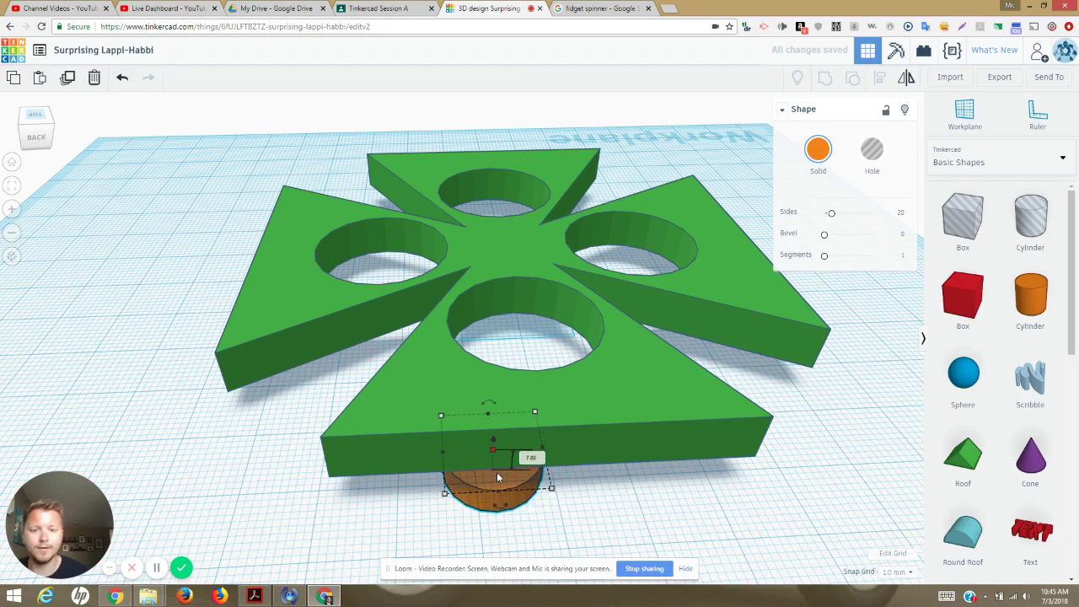
pyautogui.press('Up')
pyautogui.press('Up')
pyautogui.press('Up')
pyautogui.press('Up')
pyautogui.press('Up')
pyautogui.press('Up')
pyautogui.press('Up')
pyautogui.press('Up')
pyautogui.press('Up')
pyautogui.press('Up')
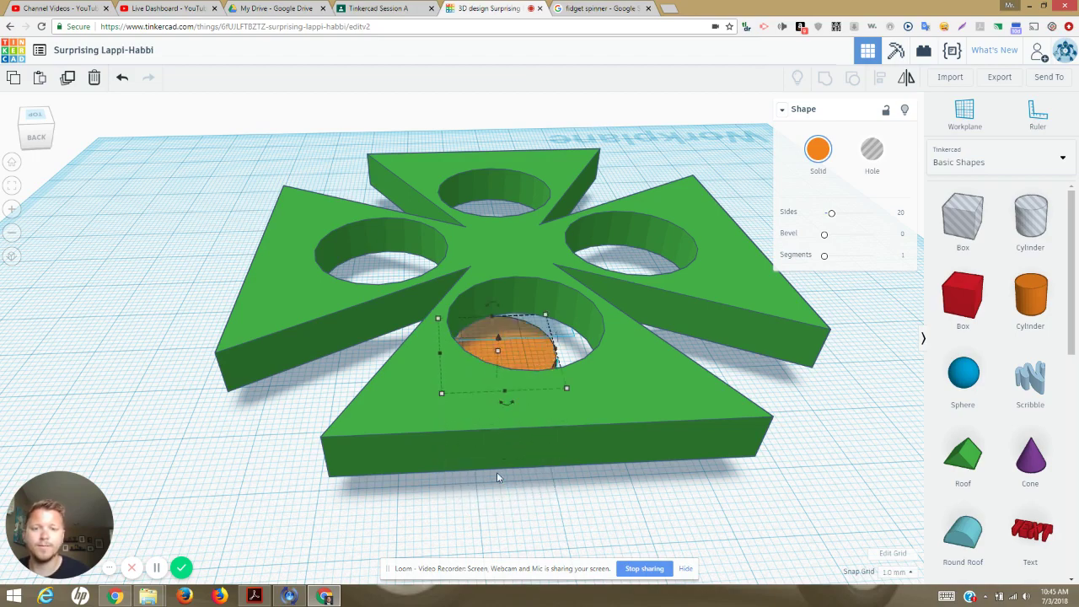
pyautogui.hotkey('ctrl', 'Up')
pyautogui.hotkey('ctrl', 'Up')
pyautogui.hotkey('ctrl', 'Up')
pyautogui.hotkey('ctrl', 'Up')
pyautogui.hotkey('ctrl', 'Up')
pyautogui.hotkey('ctrl', 'Up')
pyautogui.hotkey('ctrl', 'Up')
pyautogui.hotkey('ctrl', 'Up')
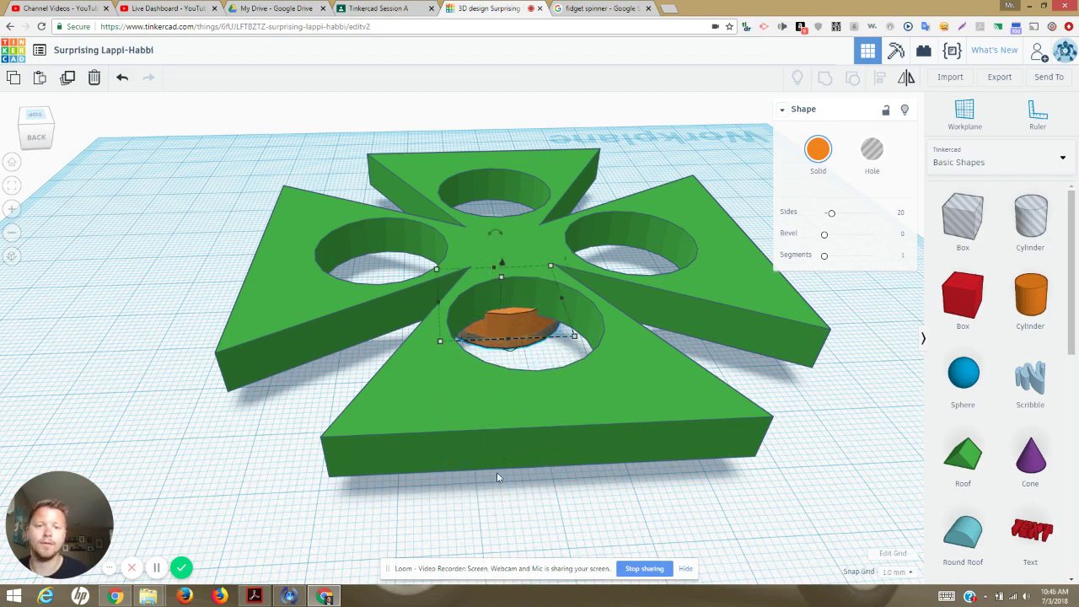
pyautogui.hotkey('ctrl', 'Up')
pyautogui.hotkey('ctrl', 'Up')
pyautogui.hotkey('ctrl', 'Up')
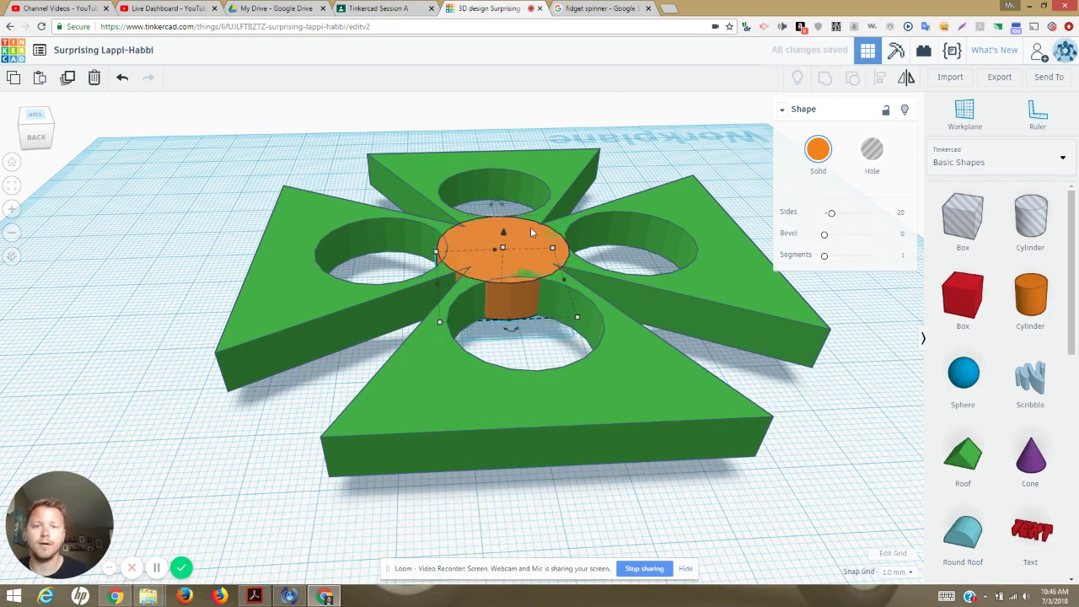
# Step: Nudge the cylinder sideways by one 1 mm grid step to centre it between the arms
pyautogui.click(32, 125)
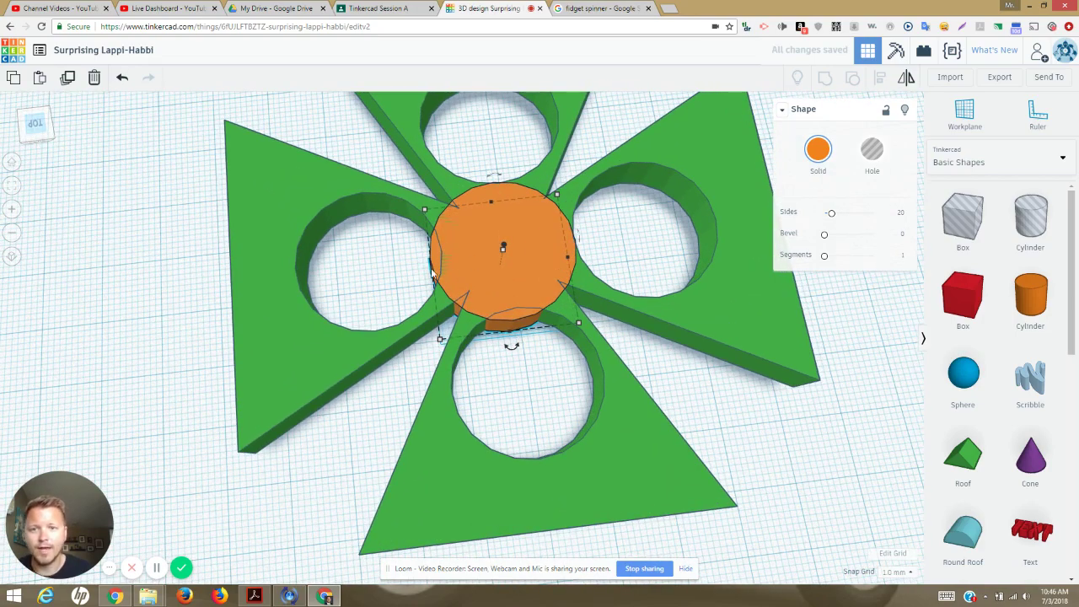
pyautogui.press('Right')
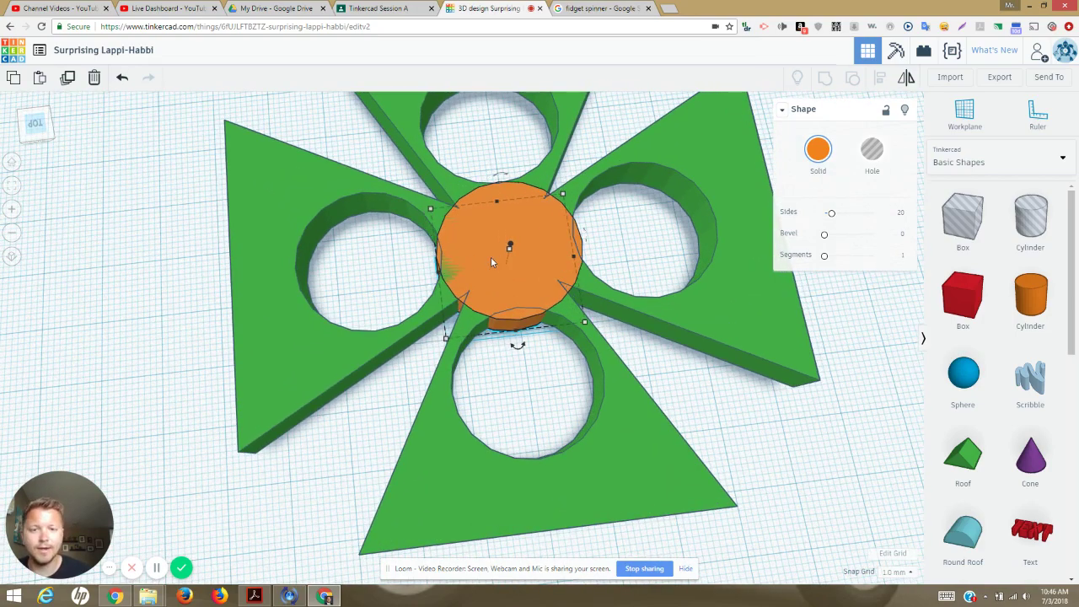
pyautogui.press('Left')
pyautogui.press('Right')
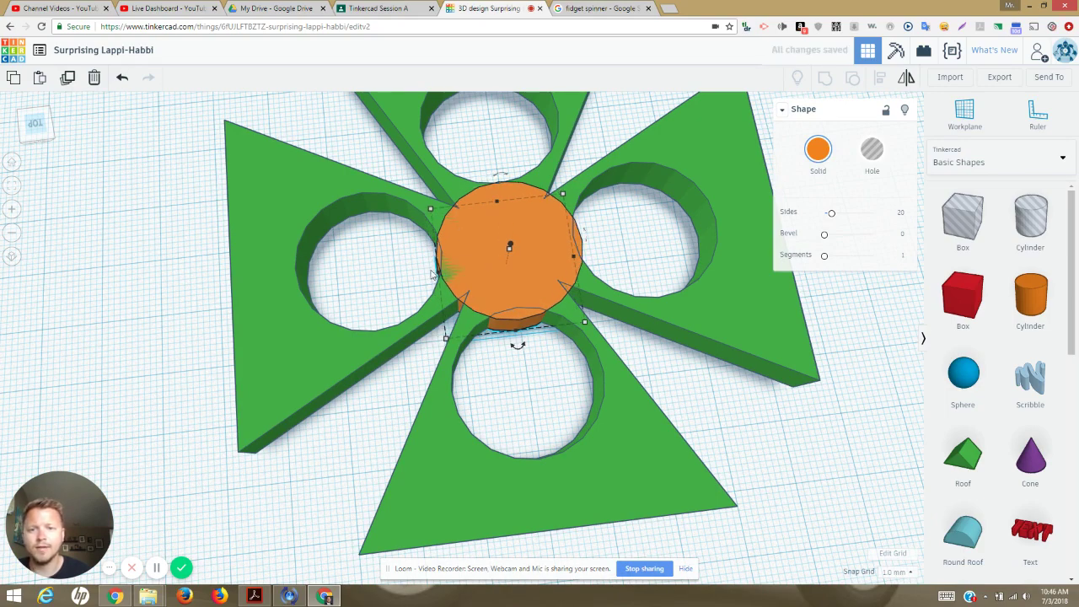
# Step: Set the central cylinder's width and length both to 22 mm
pyautogui.press('Escape')
pyautogui.click(471, 254)
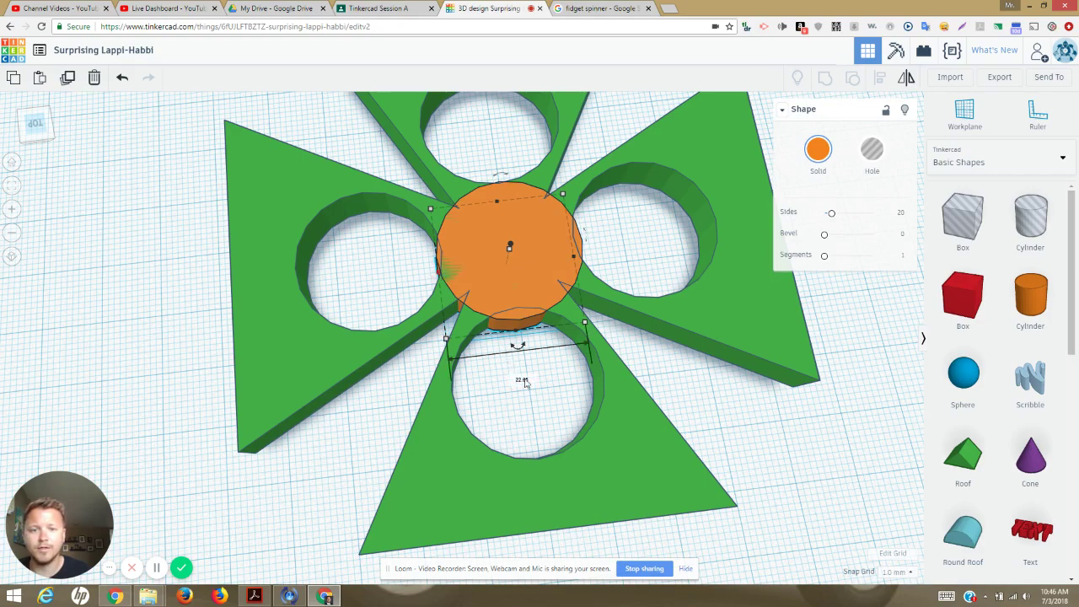
pyautogui.click(523, 379)
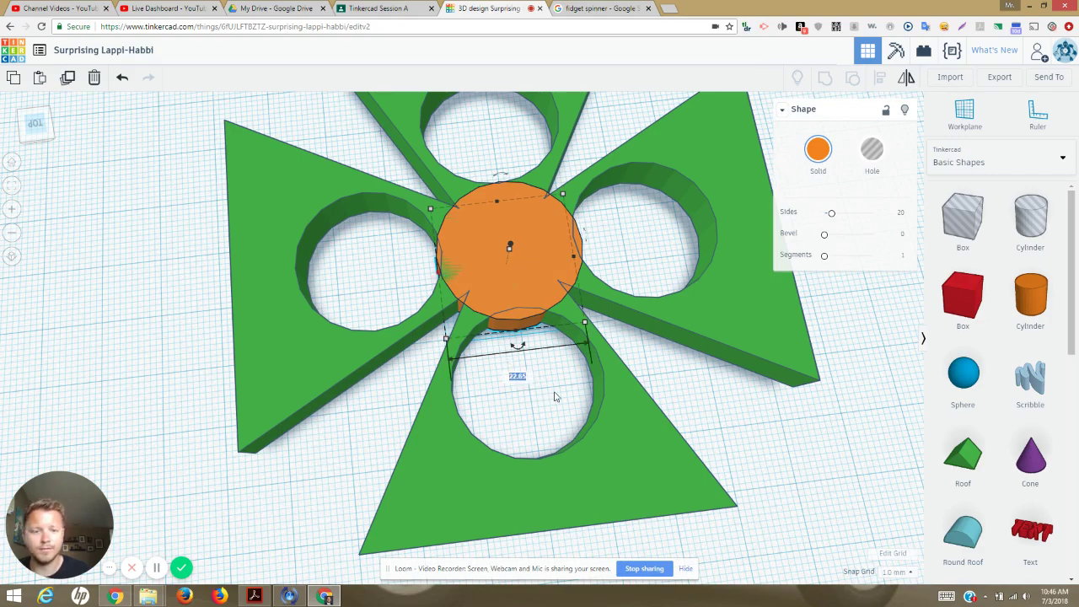
pyautogui.write('2')
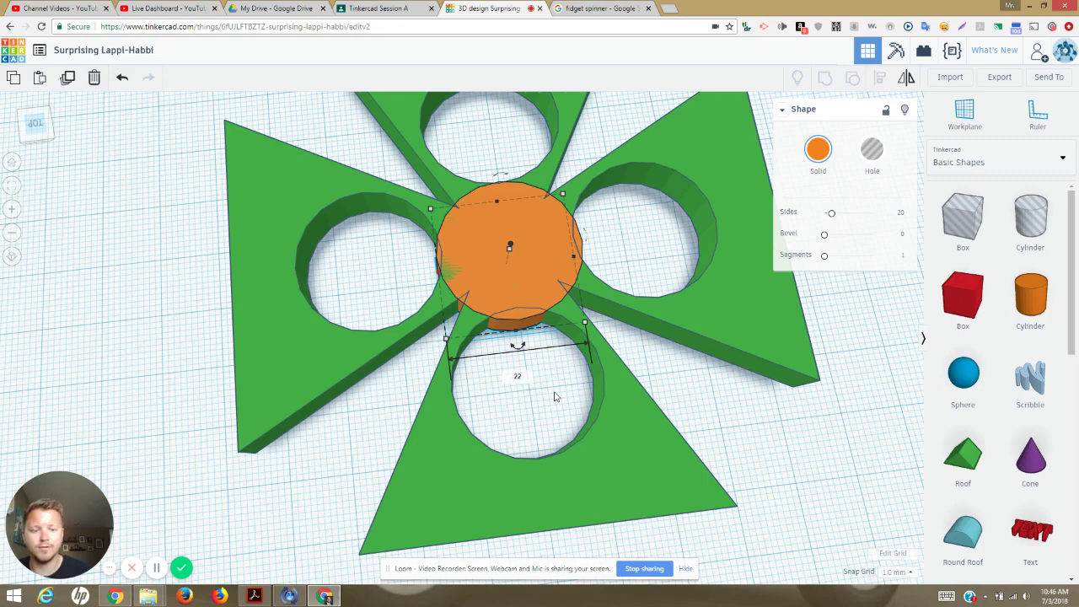
pyautogui.write('2')
pyautogui.press('Return')
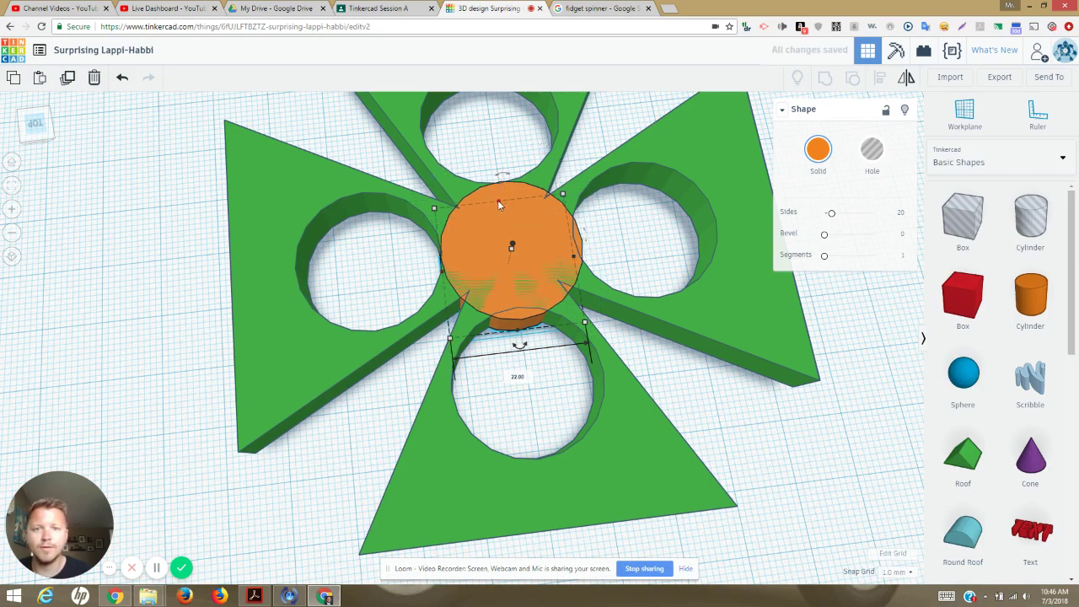
pyautogui.moveTo(499, 205)
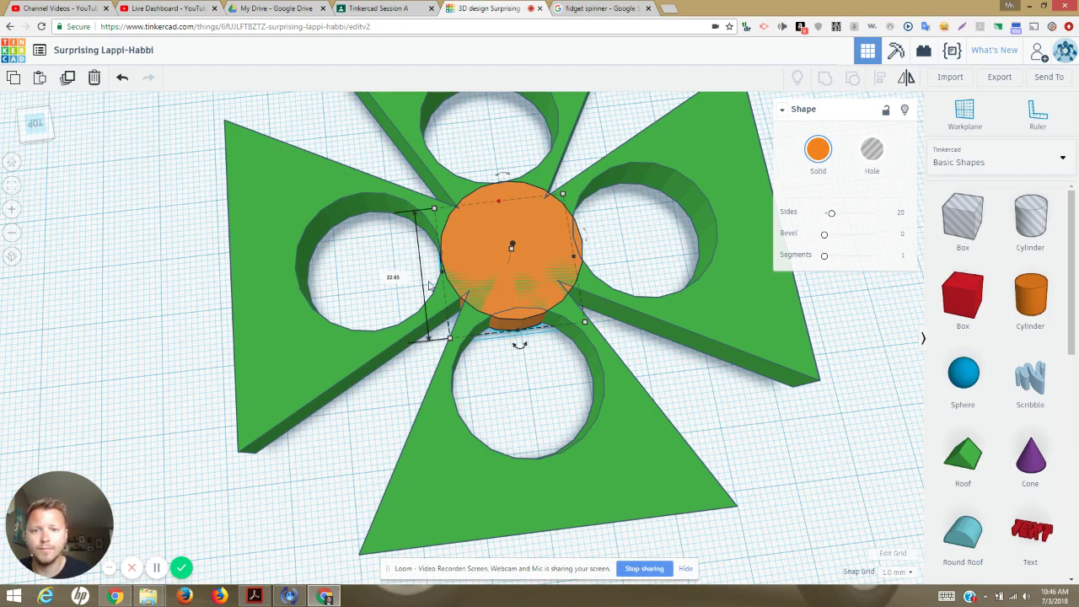
pyautogui.click(393, 277)
pyautogui.write('2')
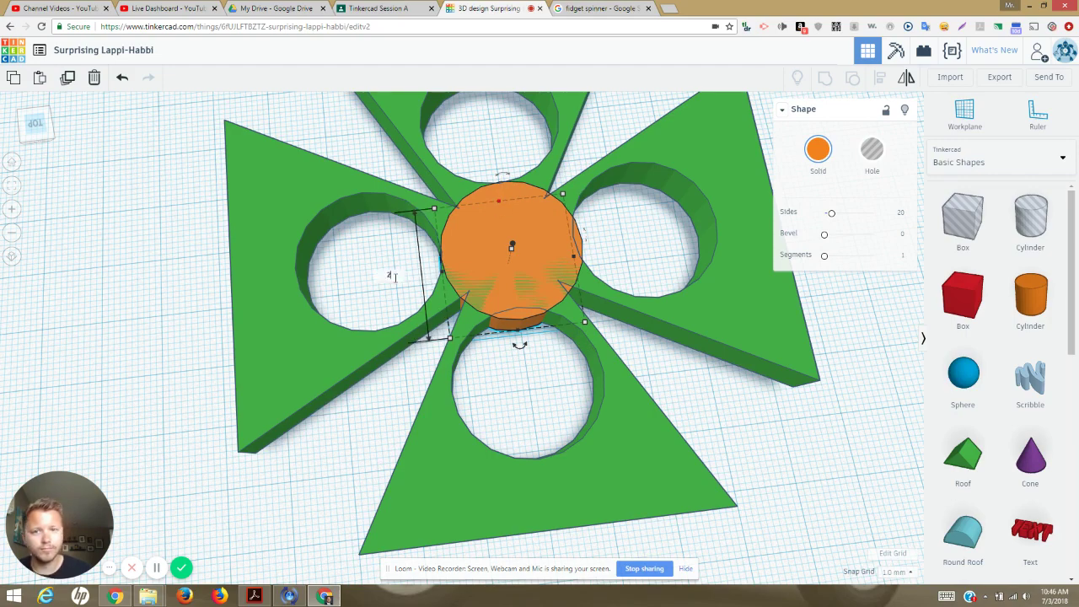
pyautogui.write('2')
pyautogui.press('Return')
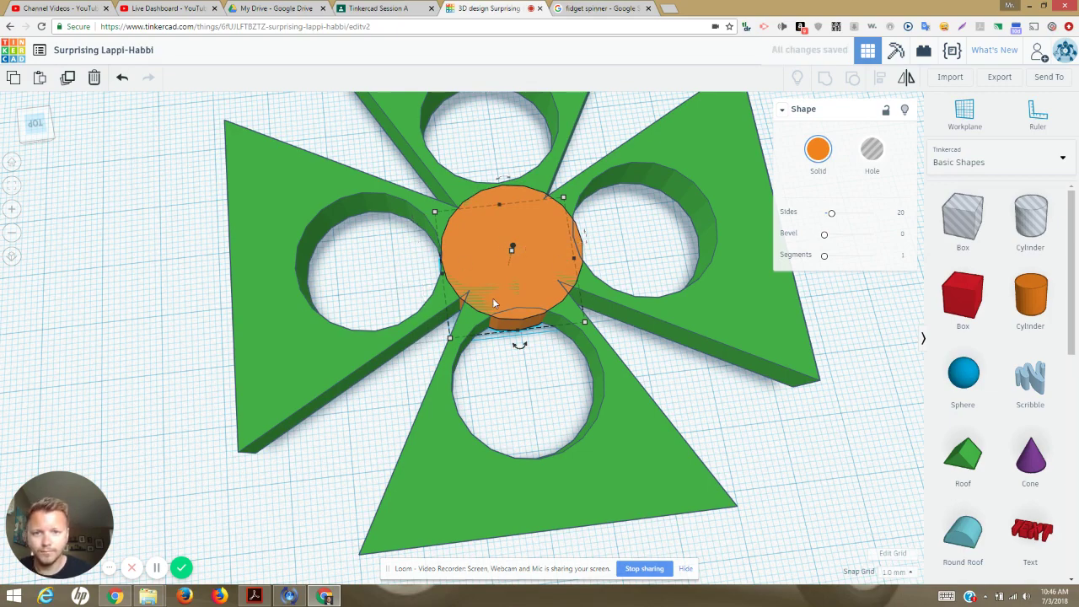
# Step: Set the central cylinder's width and length both to 20 mm
pyautogui.moveTo(443, 278)
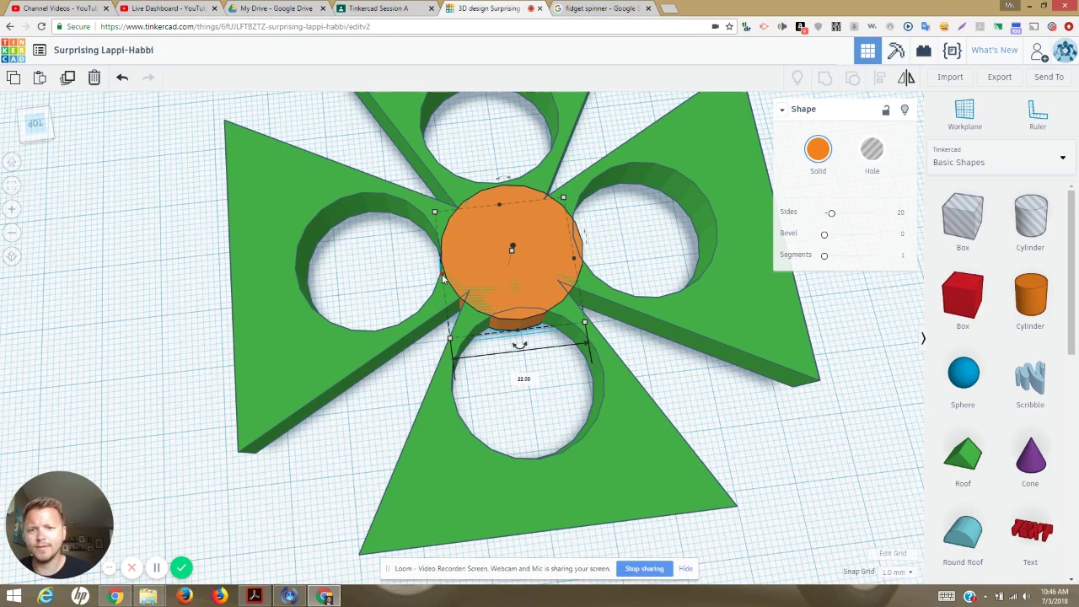
pyautogui.click(523, 379)
pyautogui.write('20')
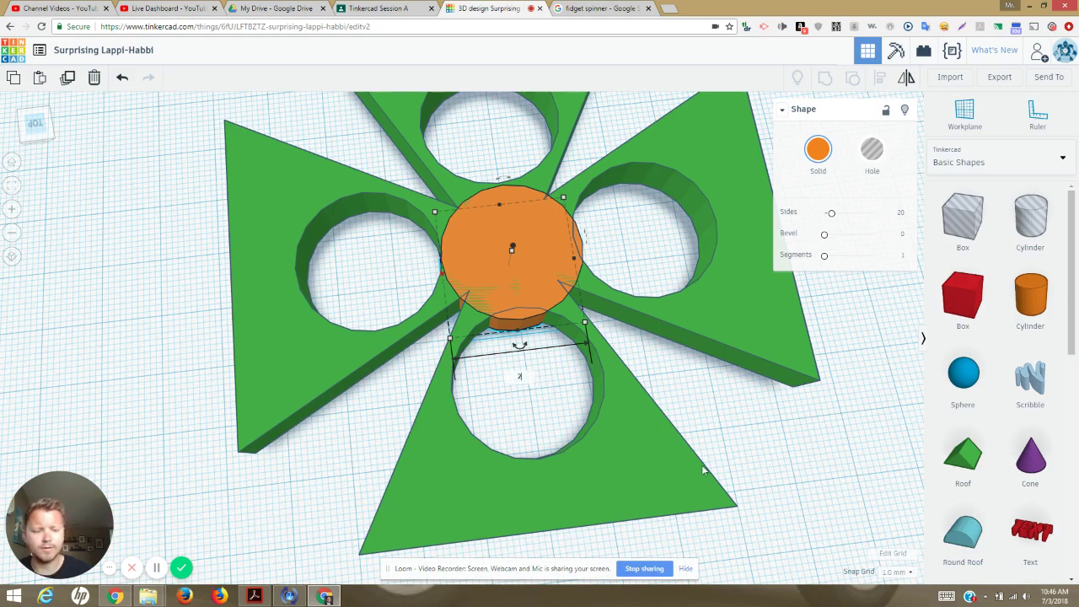
pyautogui.press('Return')
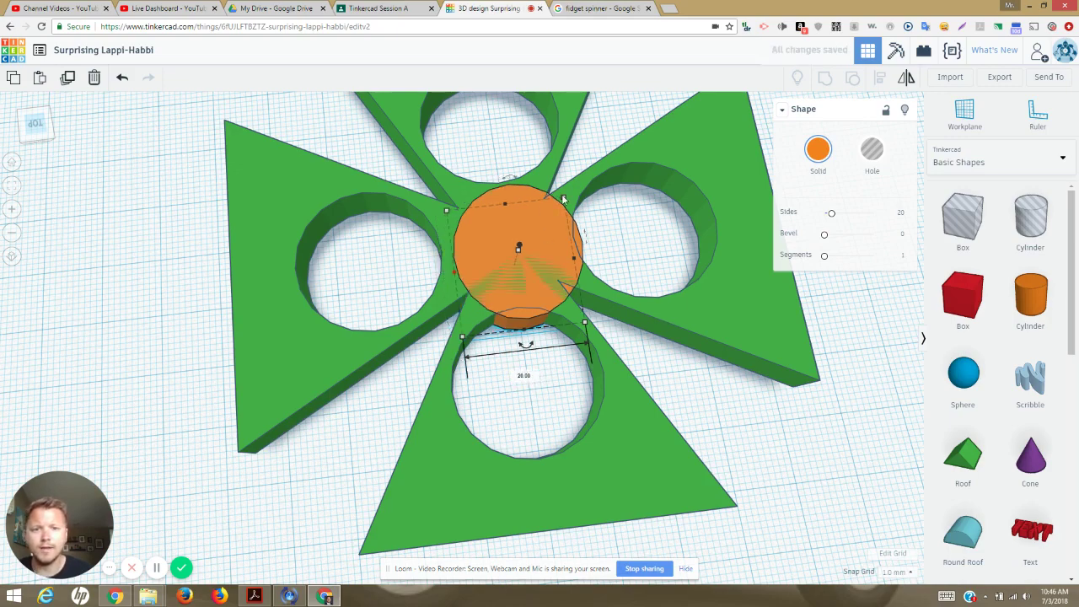
pyautogui.moveTo(564, 199)
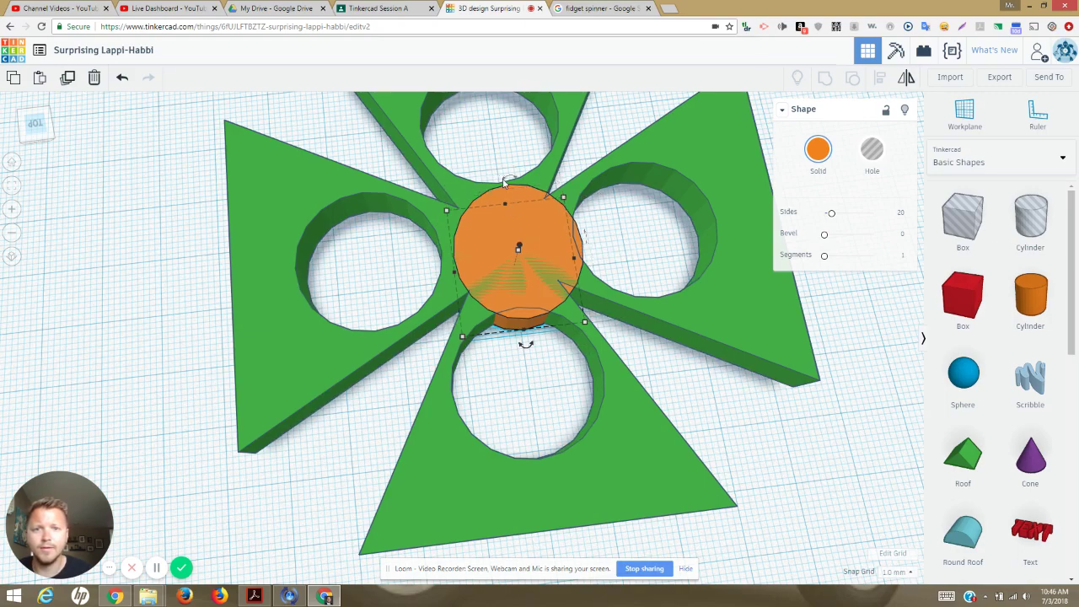
pyautogui.moveTo(505, 207)
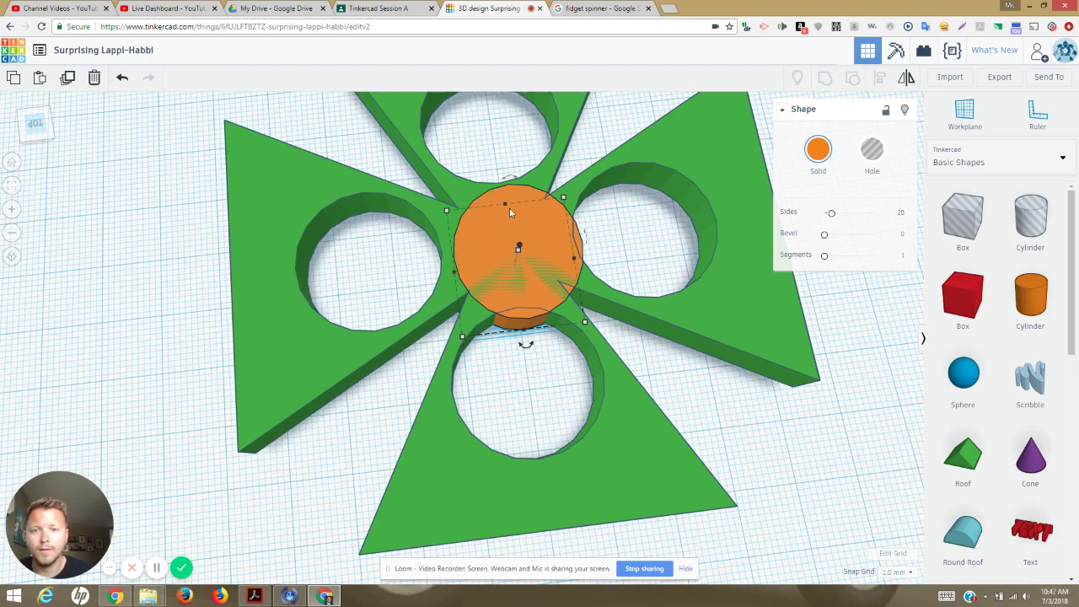
pyautogui.click(405, 276)
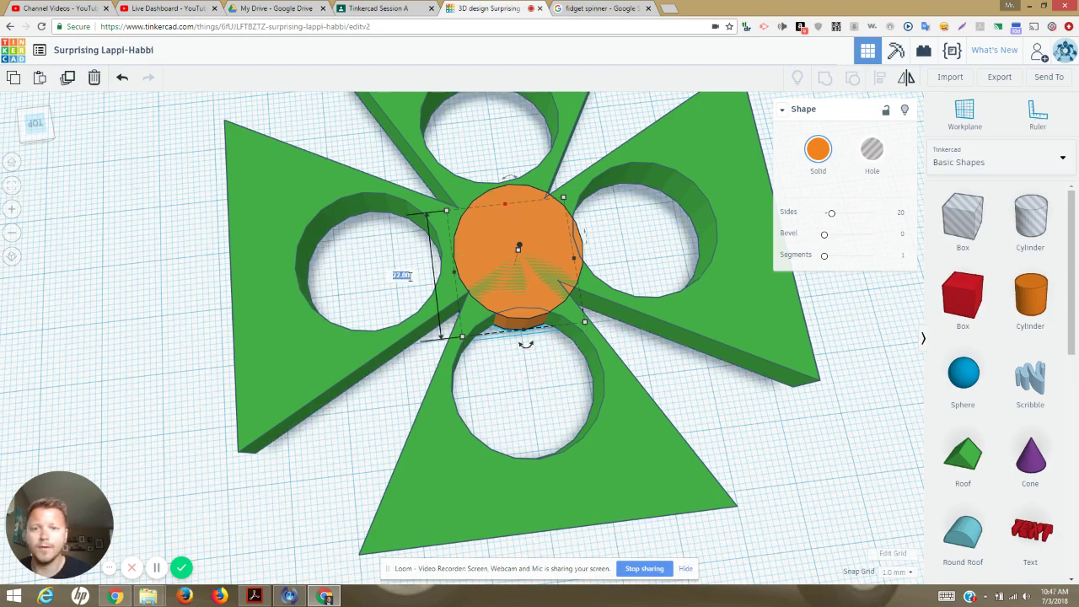
pyautogui.write('20')
pyautogui.press('Return')
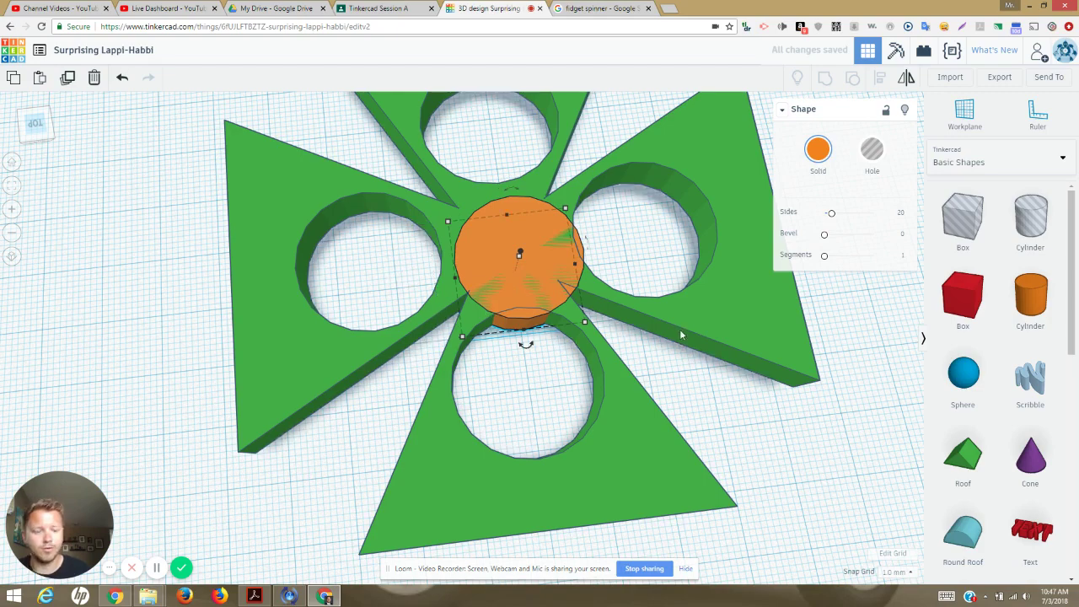
# Step: Nudge the 20 mm cylinder in small grid steps to centre it roughly between the four arms
pyautogui.press('Left')
pyautogui.press('Left')
pyautogui.press('Left')
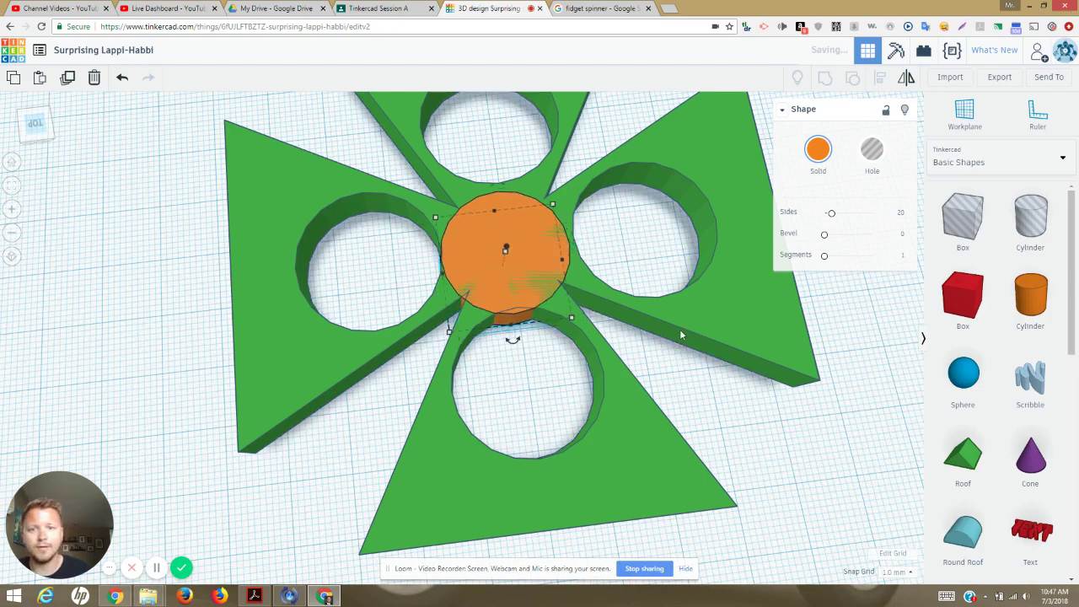
pyautogui.press('Up')
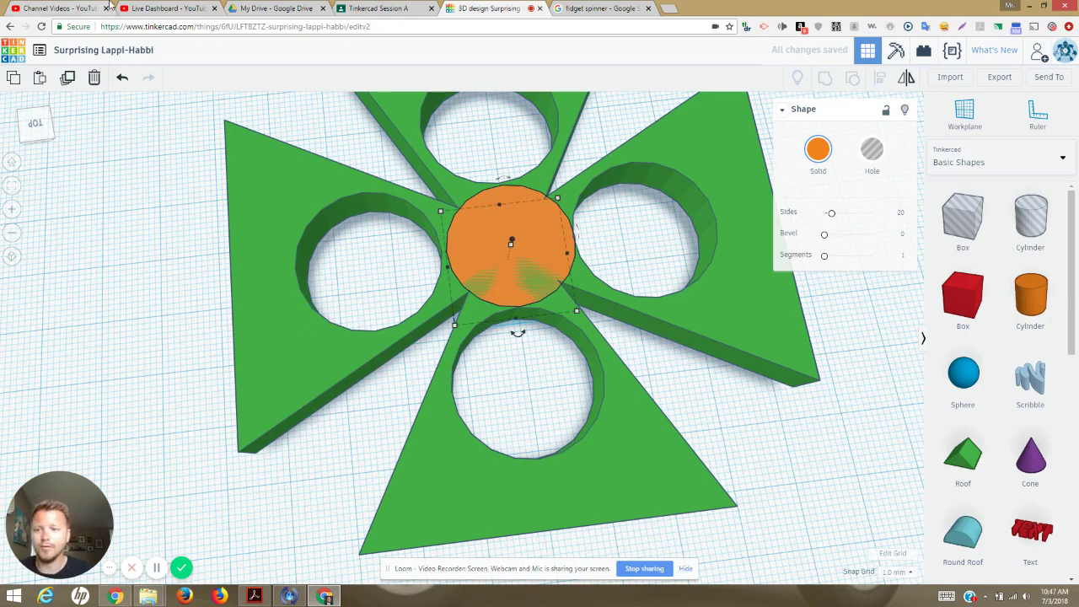
# Step: Select the cylinder together with the green cross and align them on their centres
pyautogui.scroll(-10, 121, 289)
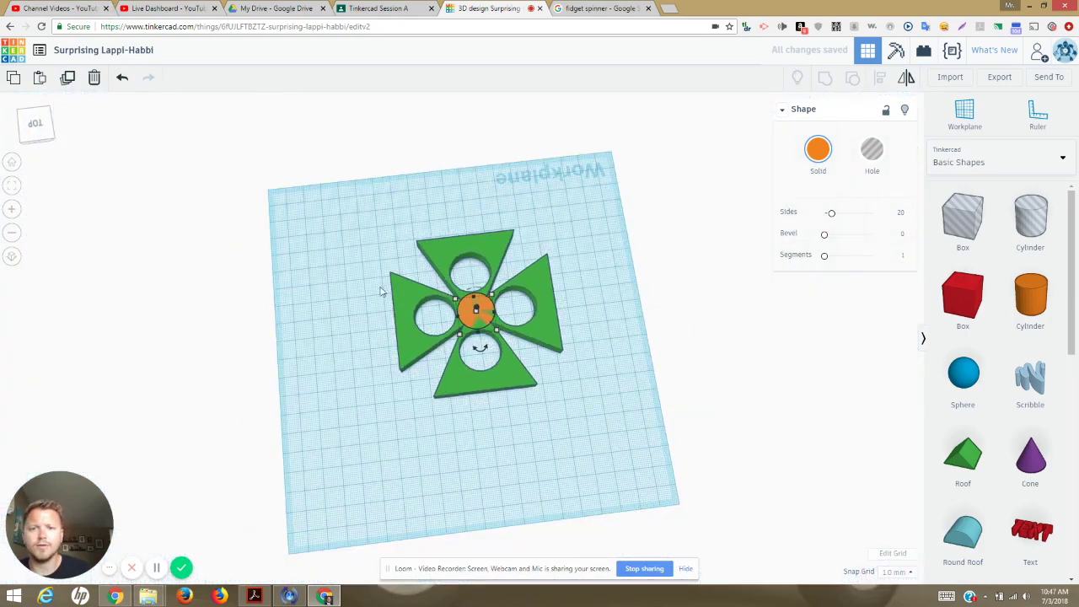
pyautogui.moveTo(354, 208); pyautogui.dragTo(575, 440)
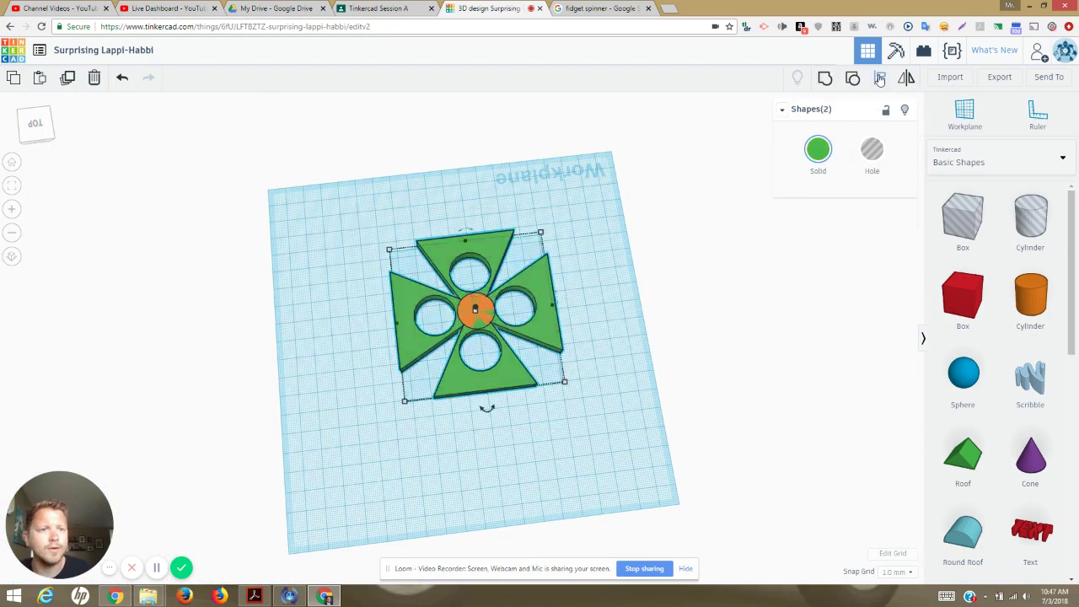
pyautogui.click(879, 78)
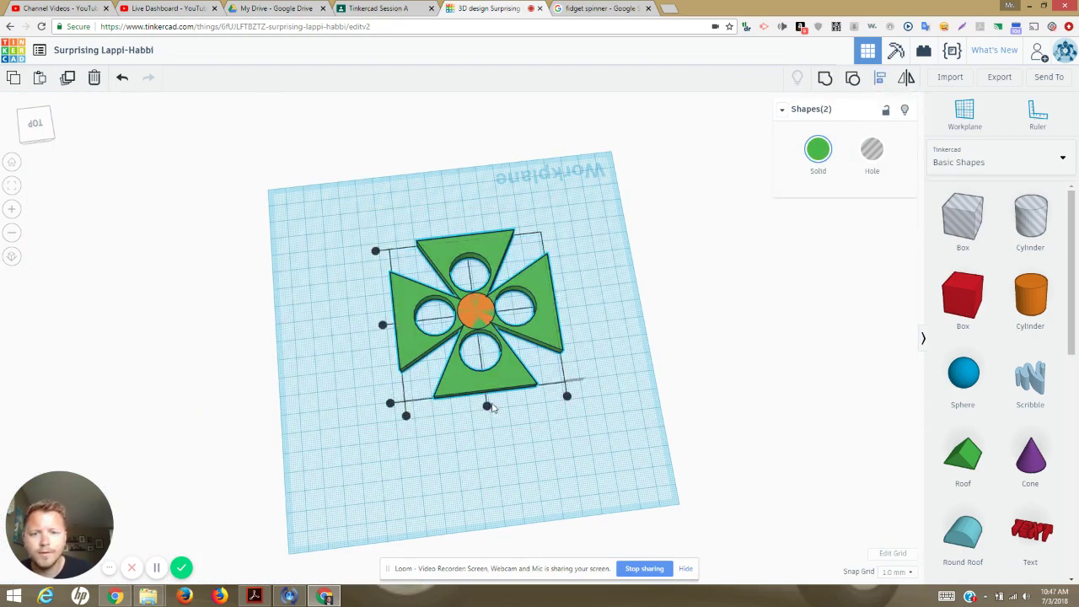
pyautogui.click(487, 408)
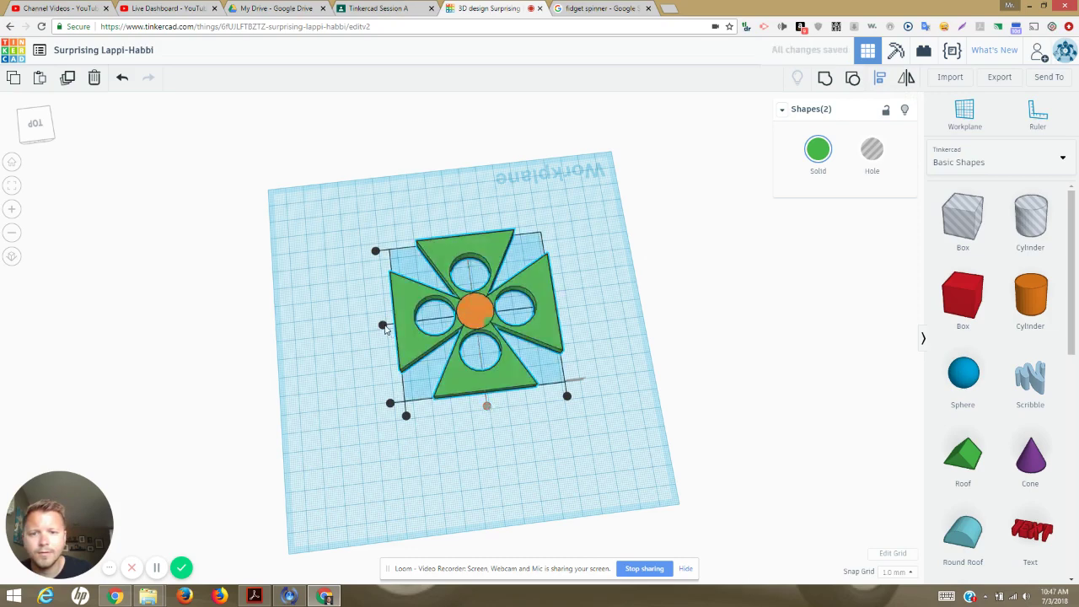
pyautogui.click(636, 320)
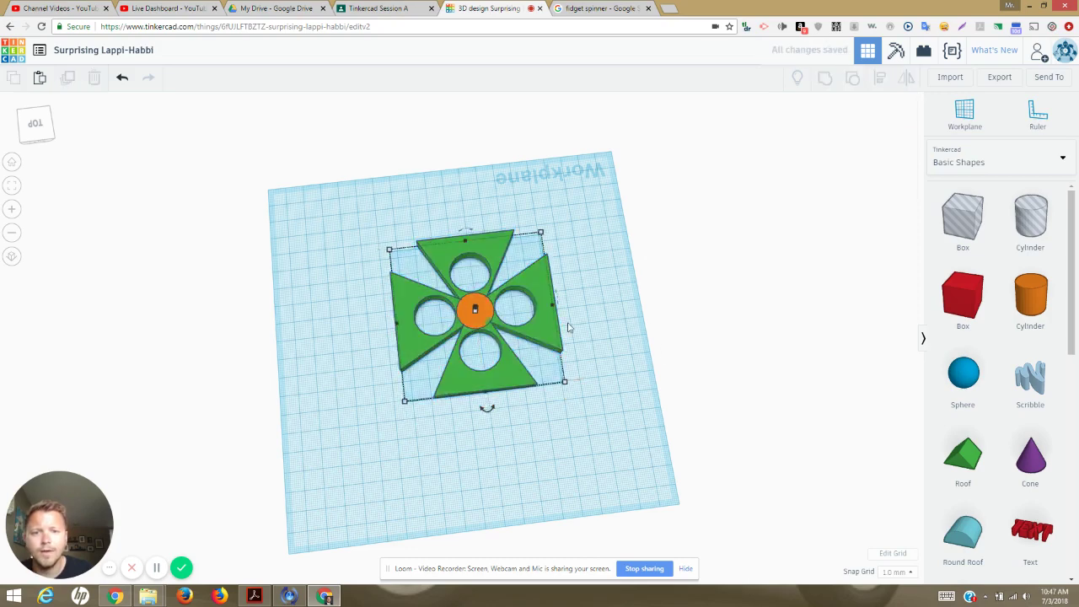
# Step: Turn the central cylinder into a hole and group it with the green cross to cut the centre opening
pyautogui.click(475, 312)
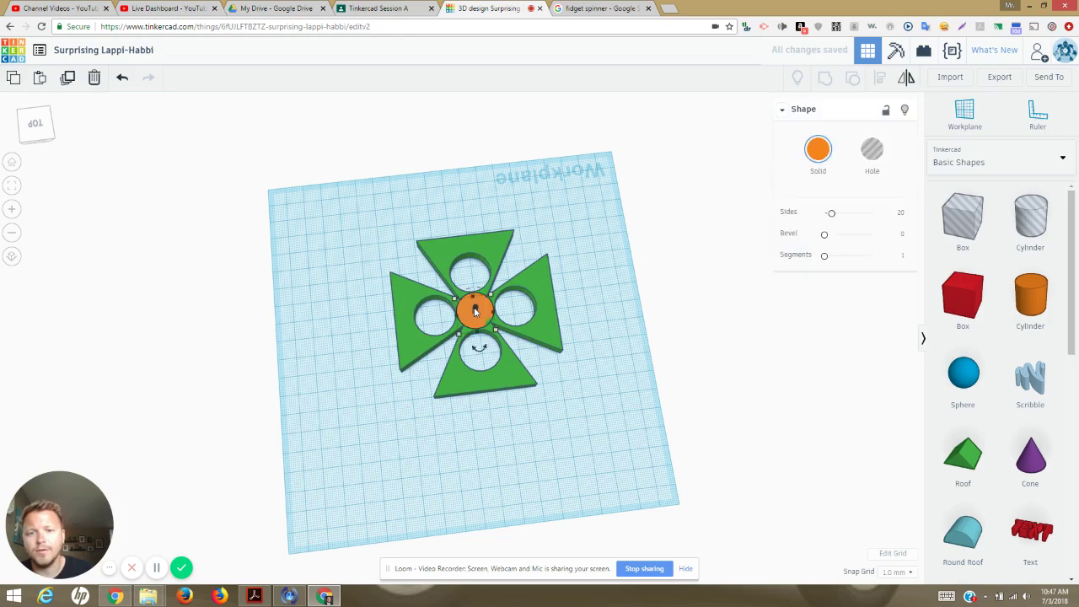
pyautogui.click(870, 148)
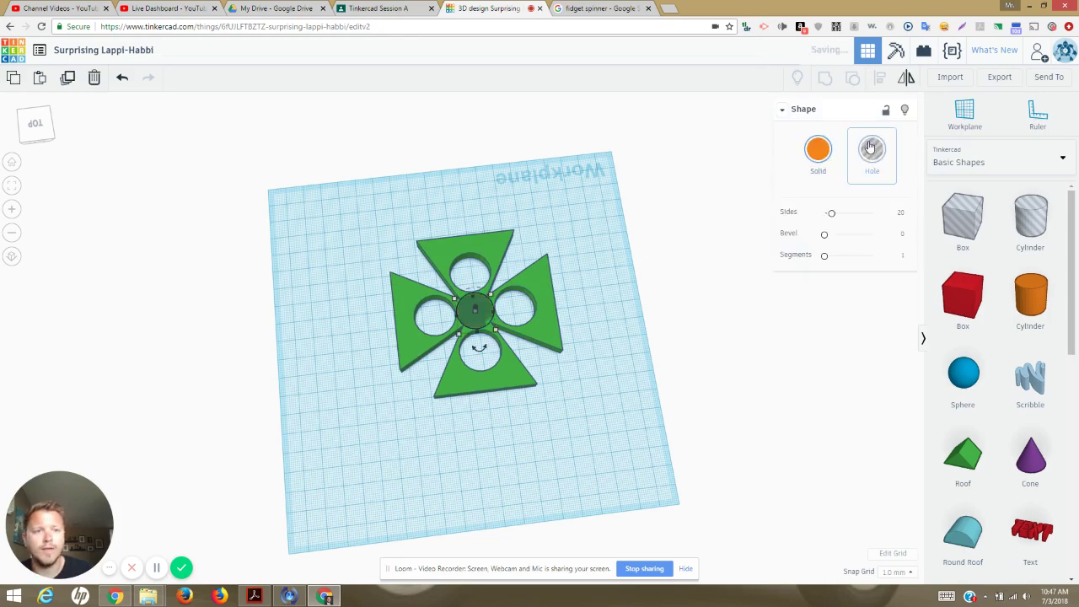
pyautogui.click(337, 217)
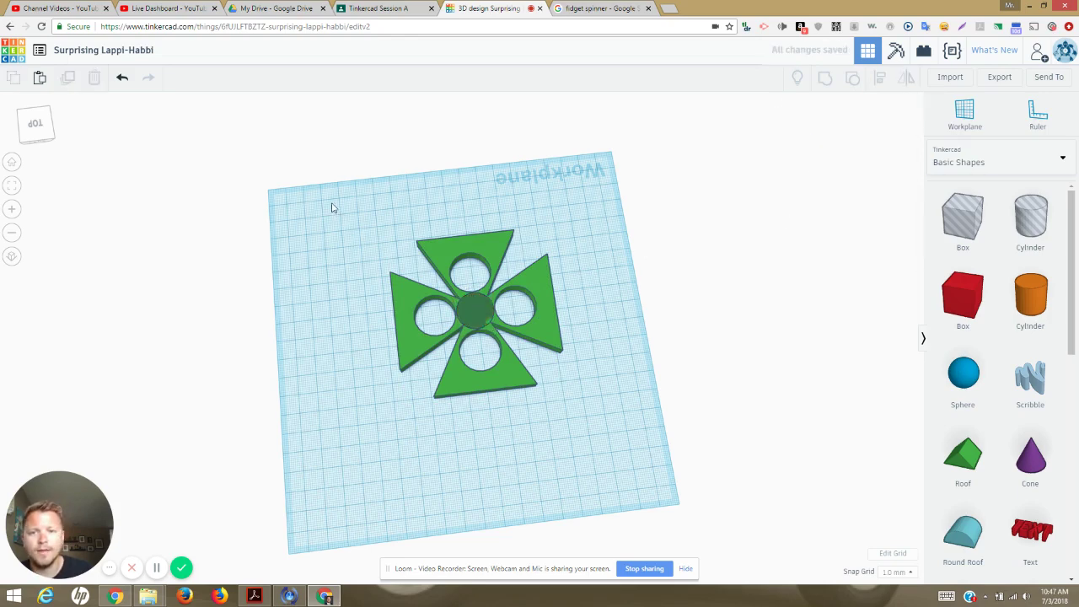
pyautogui.moveTo(332, 203); pyautogui.dragTo(599, 454)
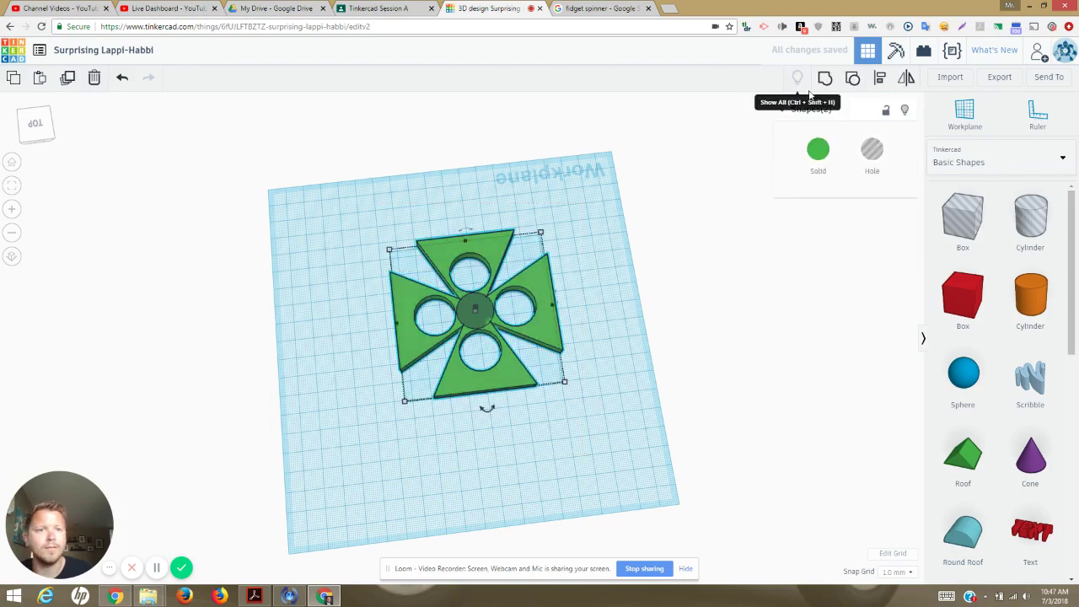
pyautogui.click(852, 77)
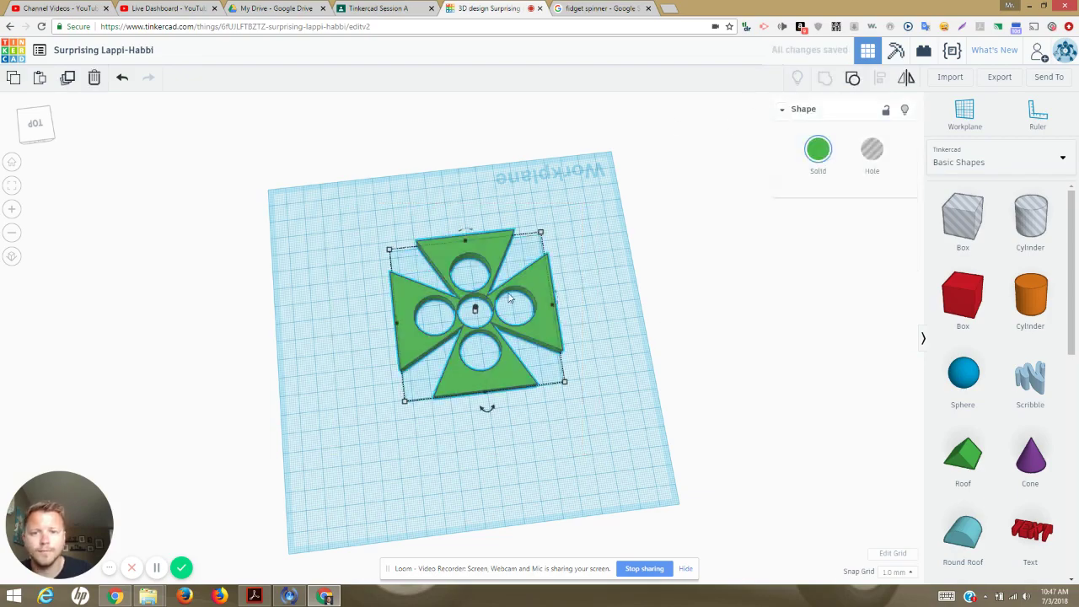
pyautogui.click(408, 357)
pyautogui.scroll(10, 483, 297)
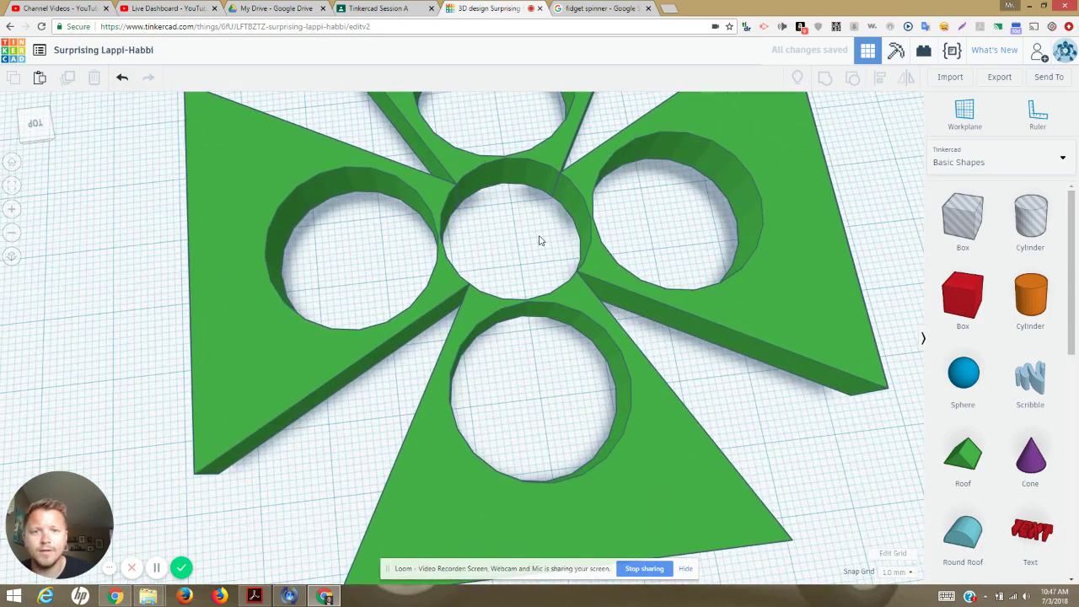
pyautogui.moveTo(548, 225); pyautogui.dragTo(494, 292)
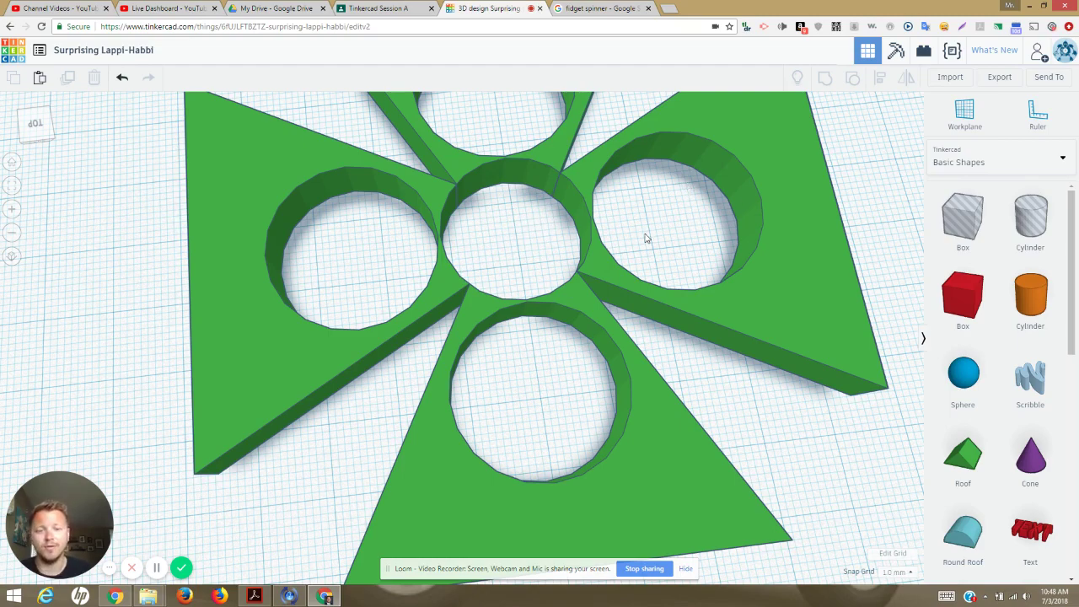
# Step: Shift the green spinner body 2 mm along the workplane and deselect it
pyautogui.scroll(-3, 646, 234)
pyautogui.scroll(-2, 645, 238)
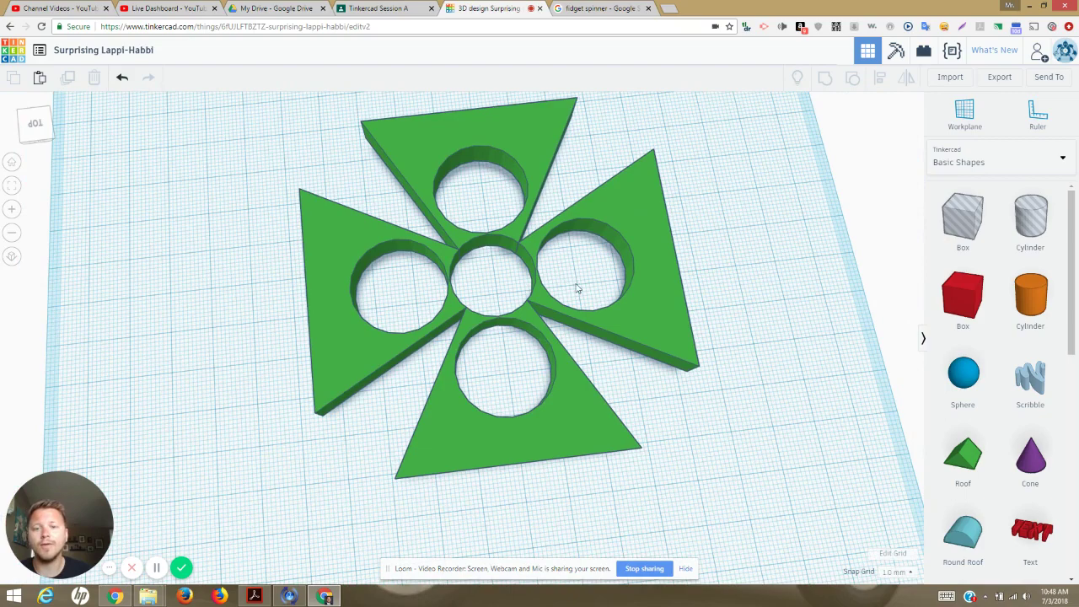
pyautogui.moveTo(595, 428); pyautogui.dragTo(602, 463)
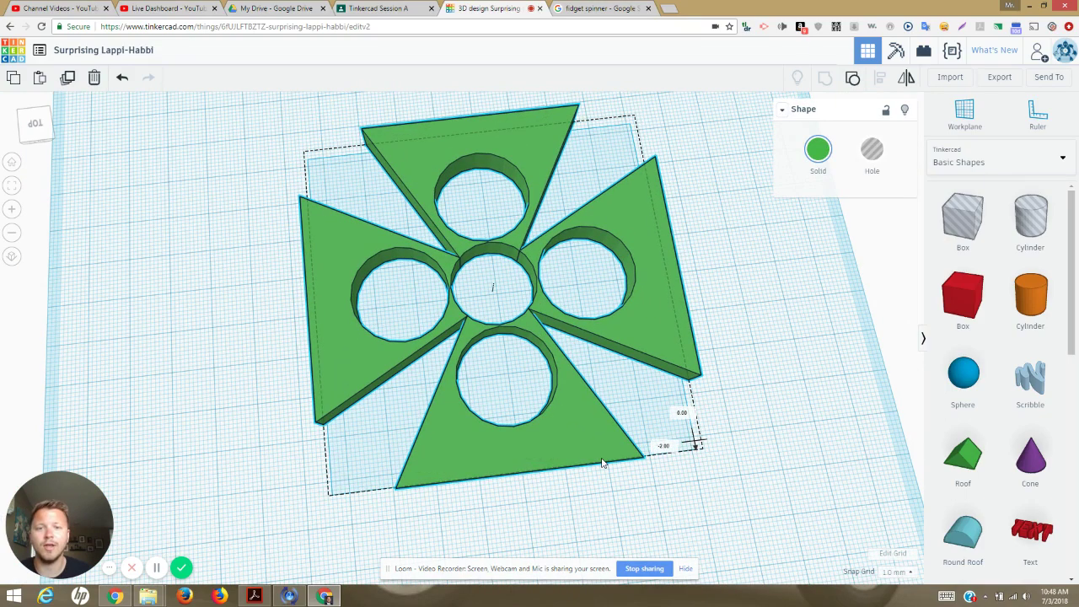
pyautogui.click(725, 271)
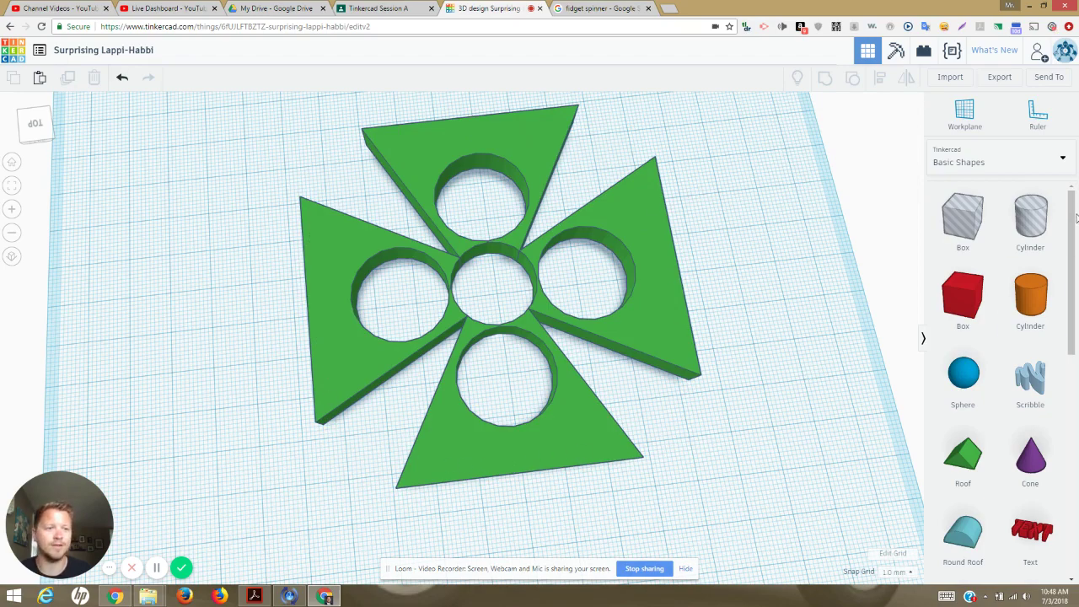
# Step: Add a Ring from the basic shapes and enlarge it to about 114 mm wide so it surrounds the spinner's four arms
pyautogui.moveTo(1073, 327); pyautogui.dragTo(1073, 475)
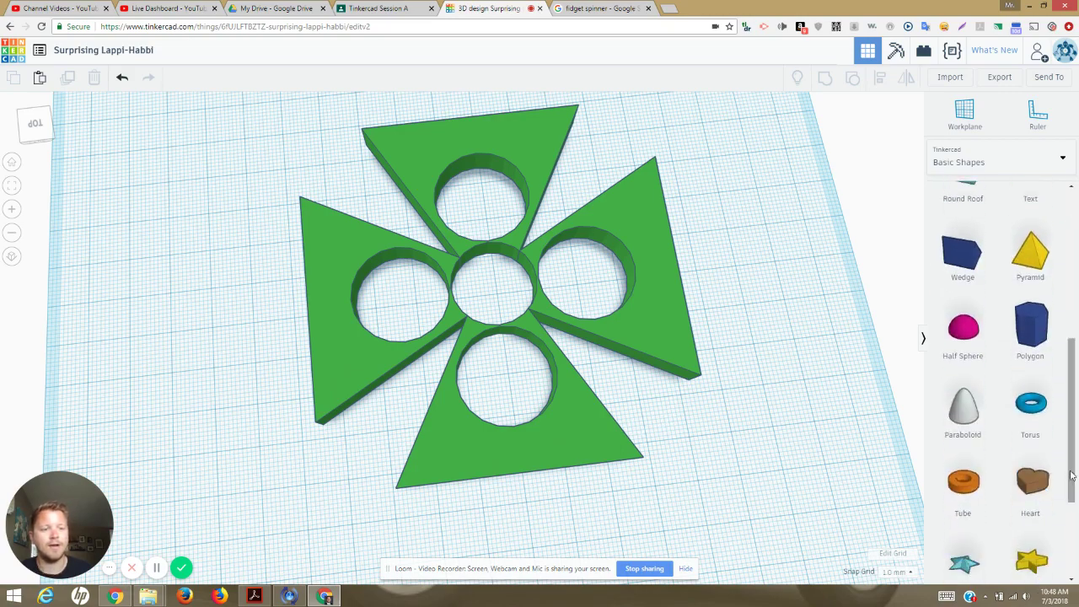
pyautogui.click(974, 491)
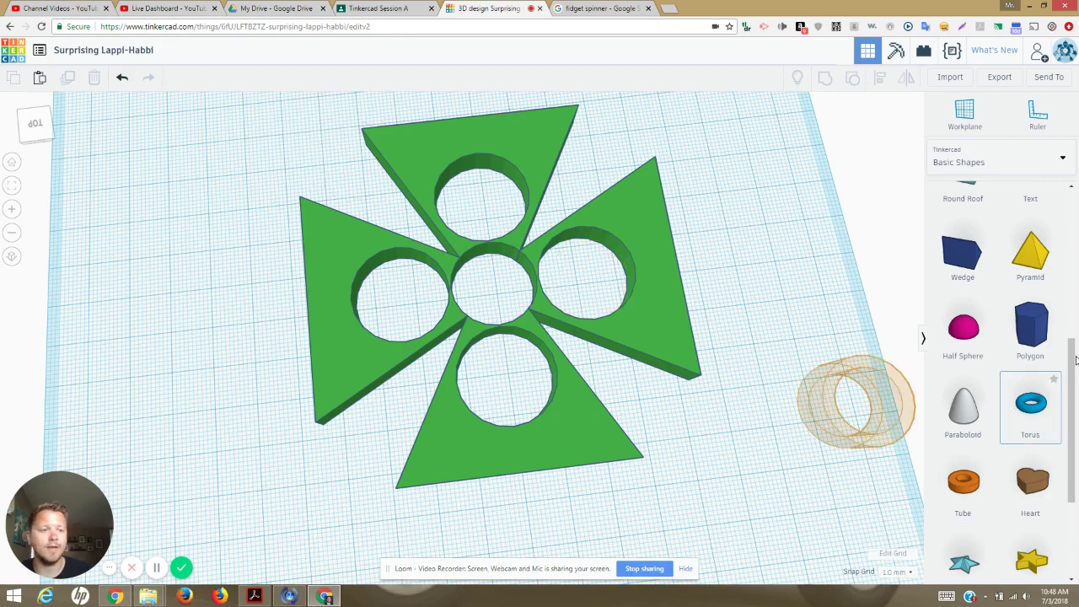
pyautogui.scroll(-2, 1037, 421)
pyautogui.click(1036, 475)
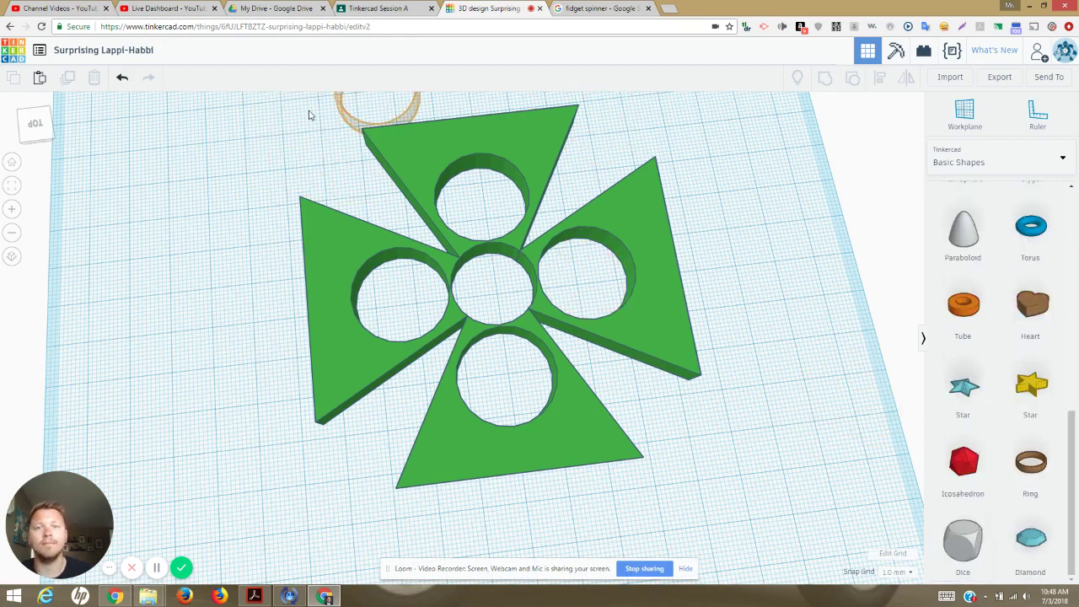
pyautogui.click(477, 301)
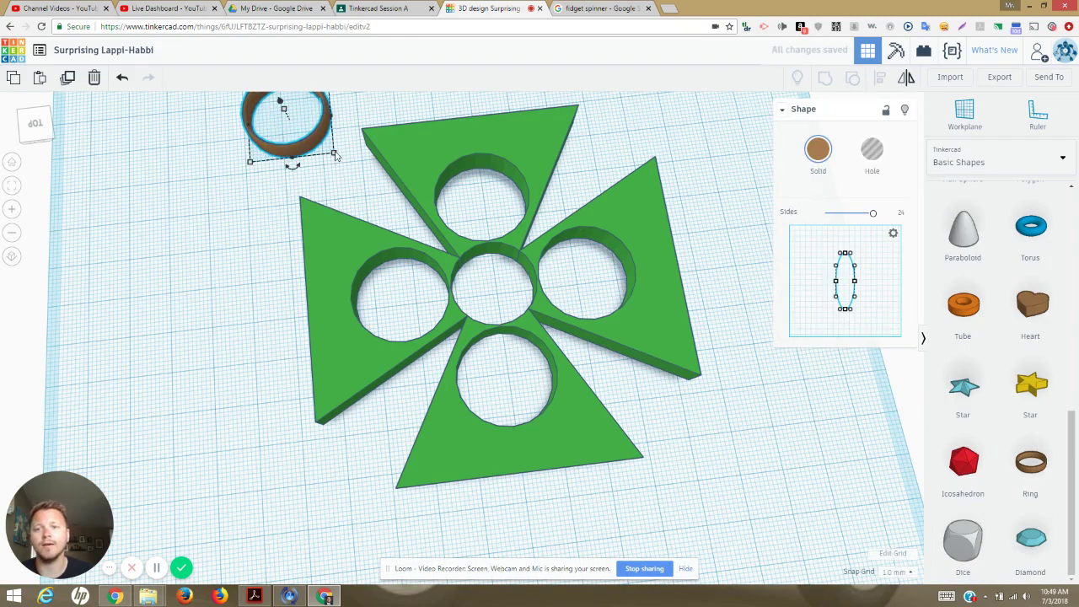
pyautogui.moveTo(334, 155); pyautogui.dragTo(765, 489)
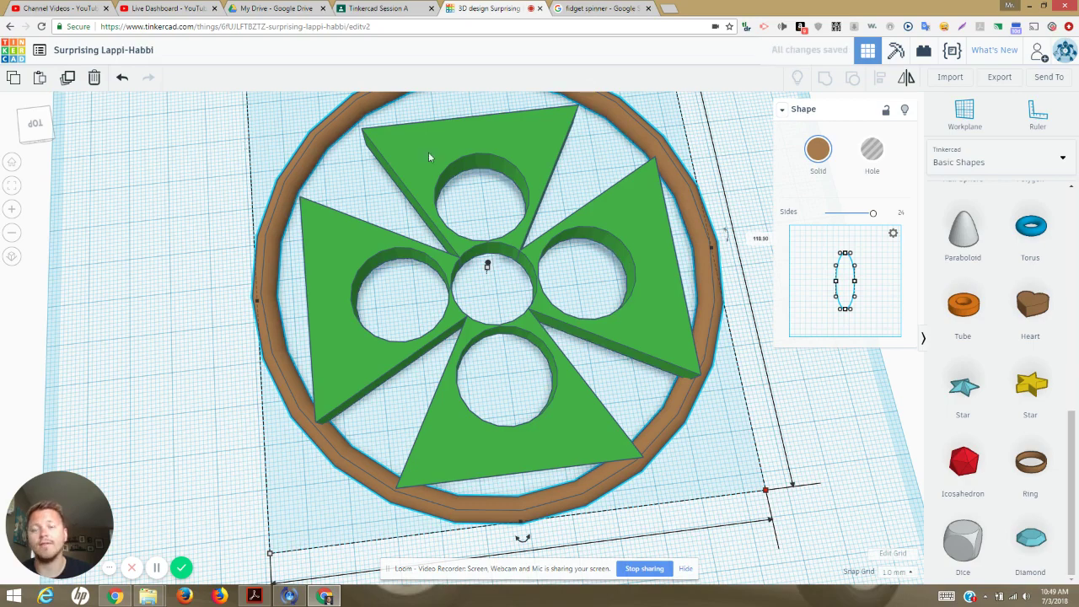
pyautogui.moveTo(122, 142); pyautogui.dragTo(150, 215)
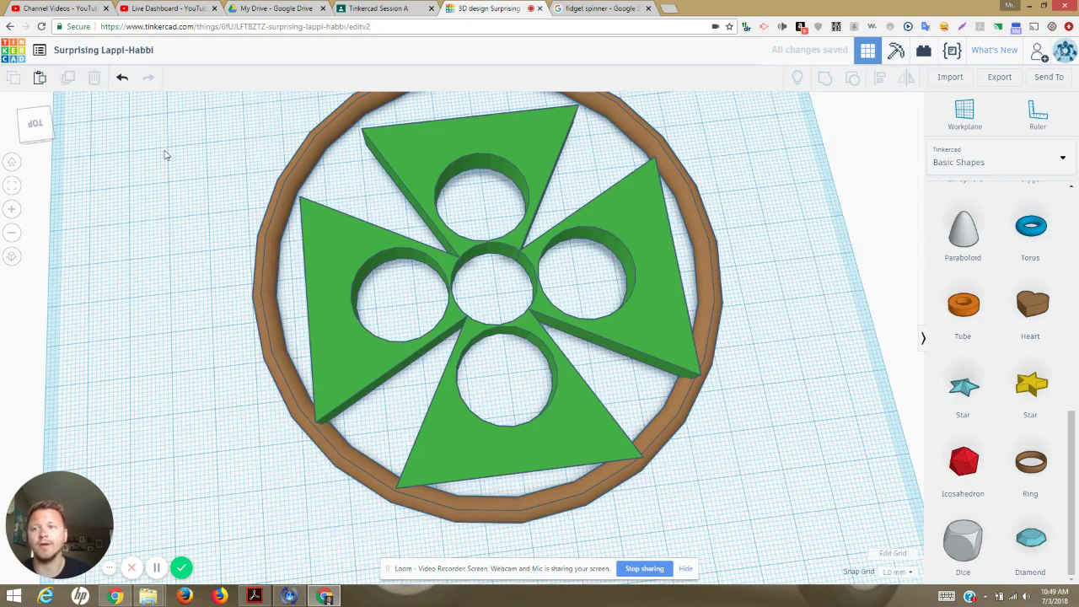
# Step: Set both the width and the length of the brown ring around the spinner to 110 mm
pyautogui.click(351, 122)
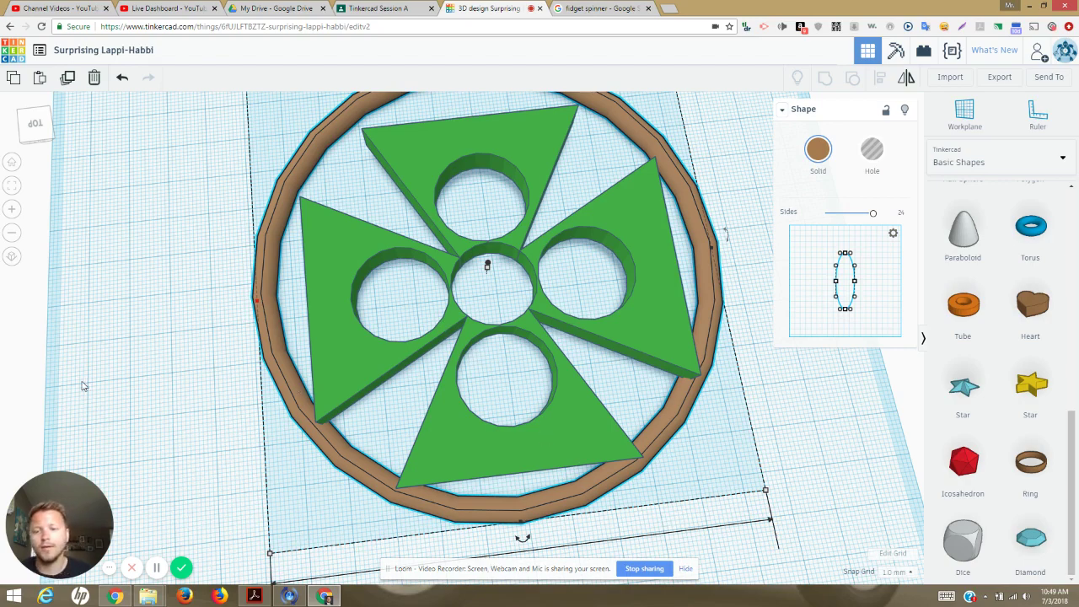
pyautogui.scroll(-1, 149, 367)
pyautogui.scroll(-2, 150, 371)
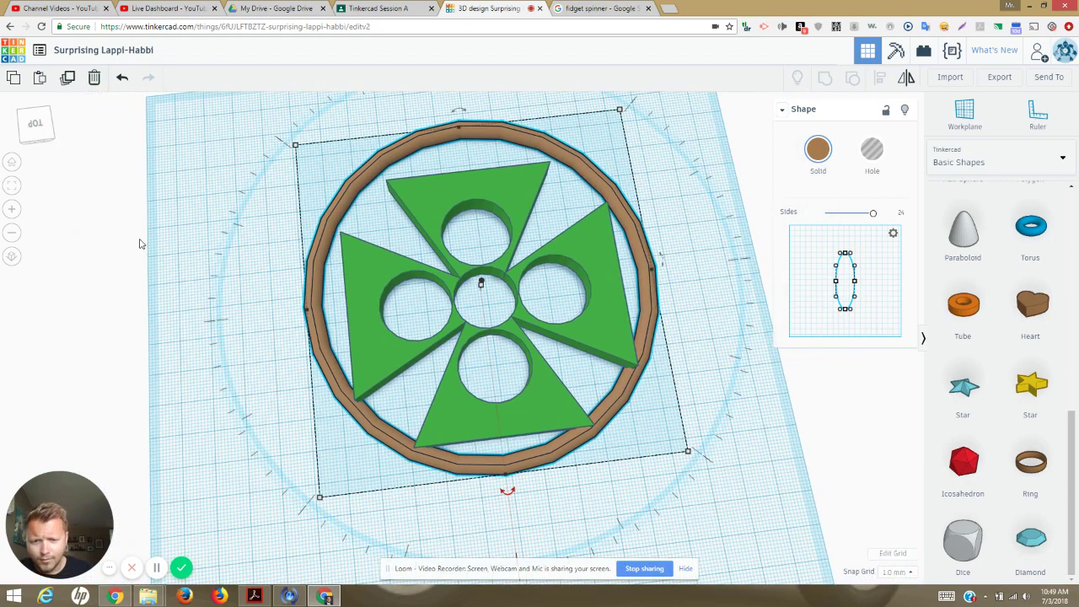
pyautogui.click(38, 126)
pyautogui.click(40, 128)
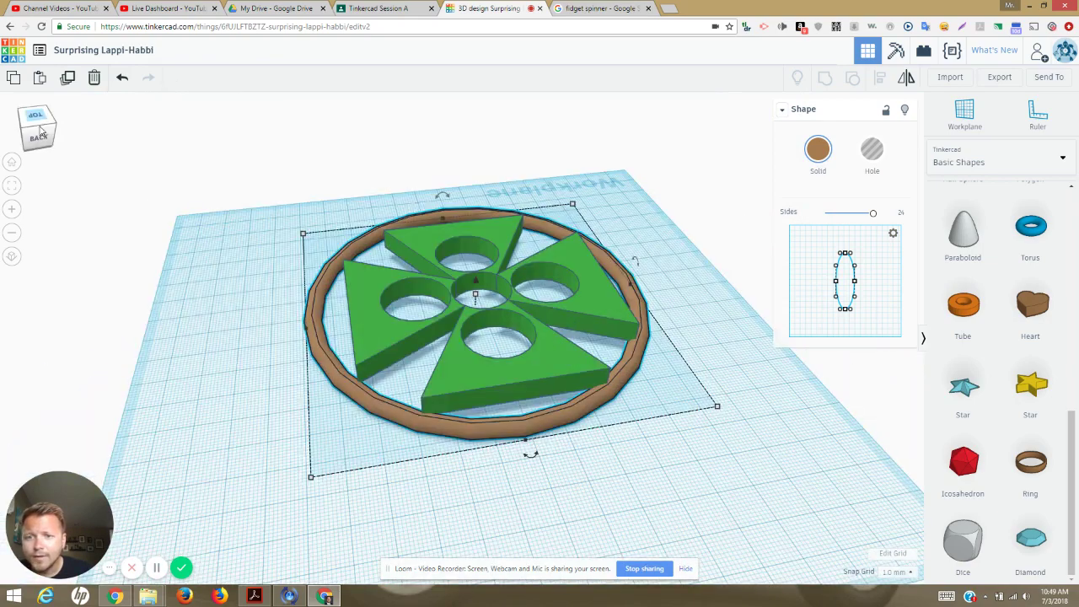
pyautogui.moveTo(307, 331)
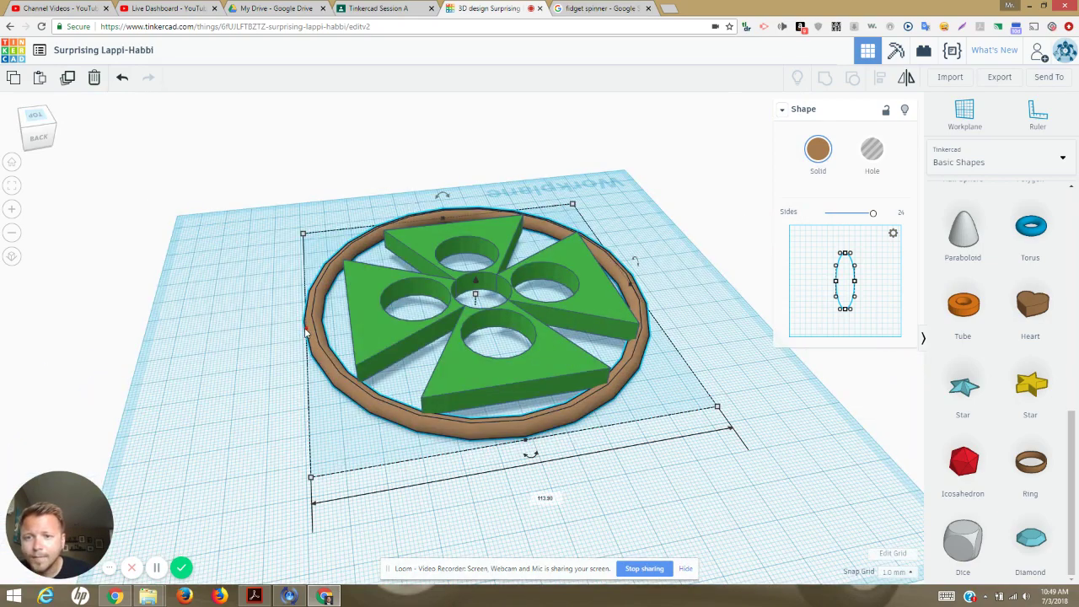
pyautogui.click(544, 497)
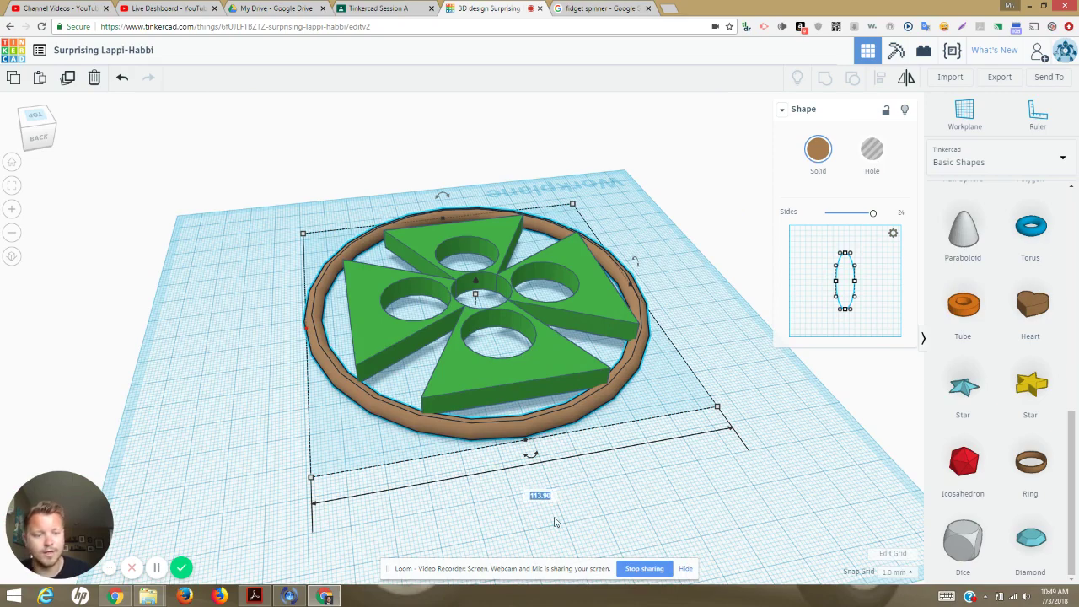
pyautogui.write('1')
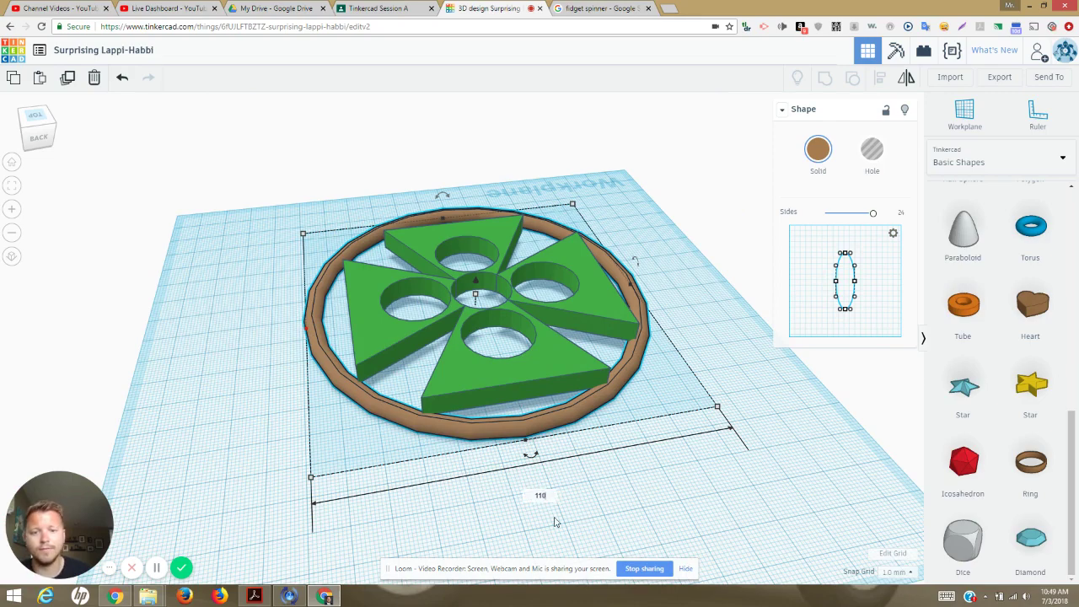
pyautogui.write('10')
pyautogui.press('Return')
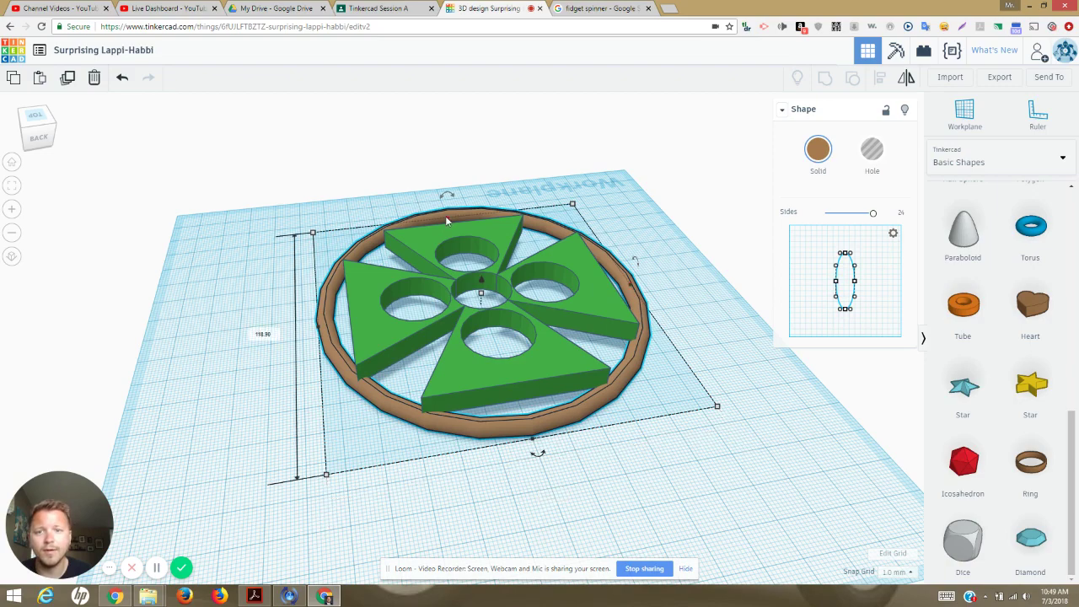
pyautogui.click(262, 334)
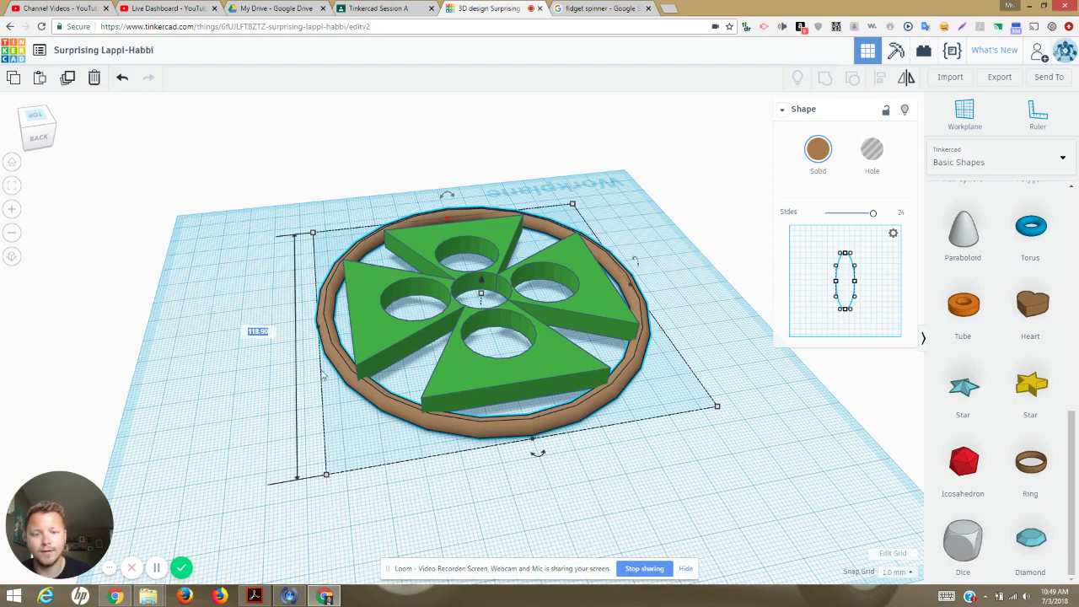
pyautogui.write('110')
pyautogui.press('Return')
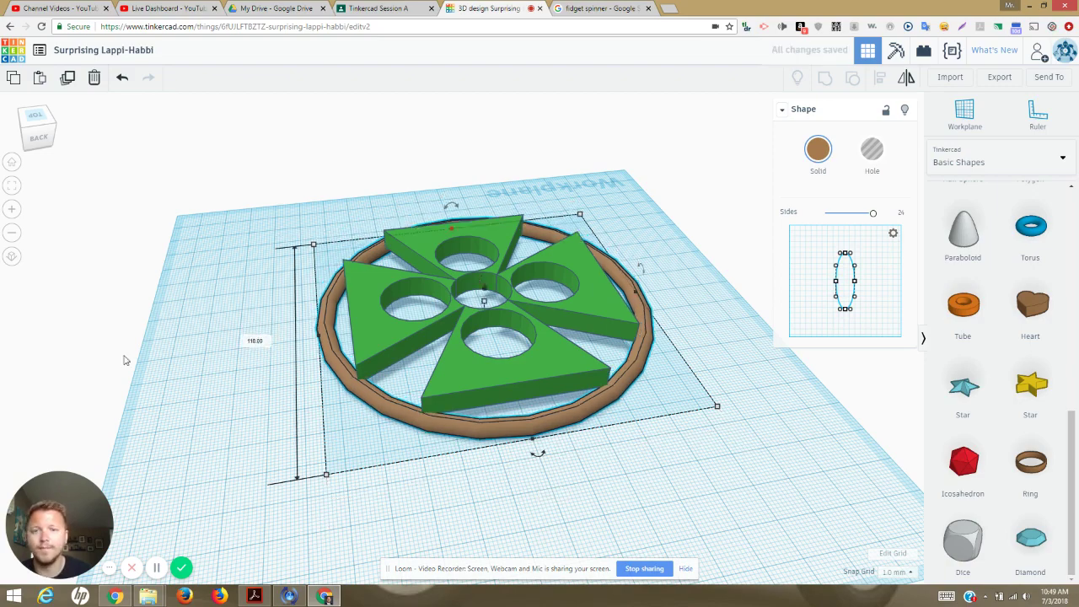
pyautogui.click(194, 355)
# Step: From the top view, select the ring together with the green cross and align their centres in both workplane directions
pyautogui.click(34, 116)
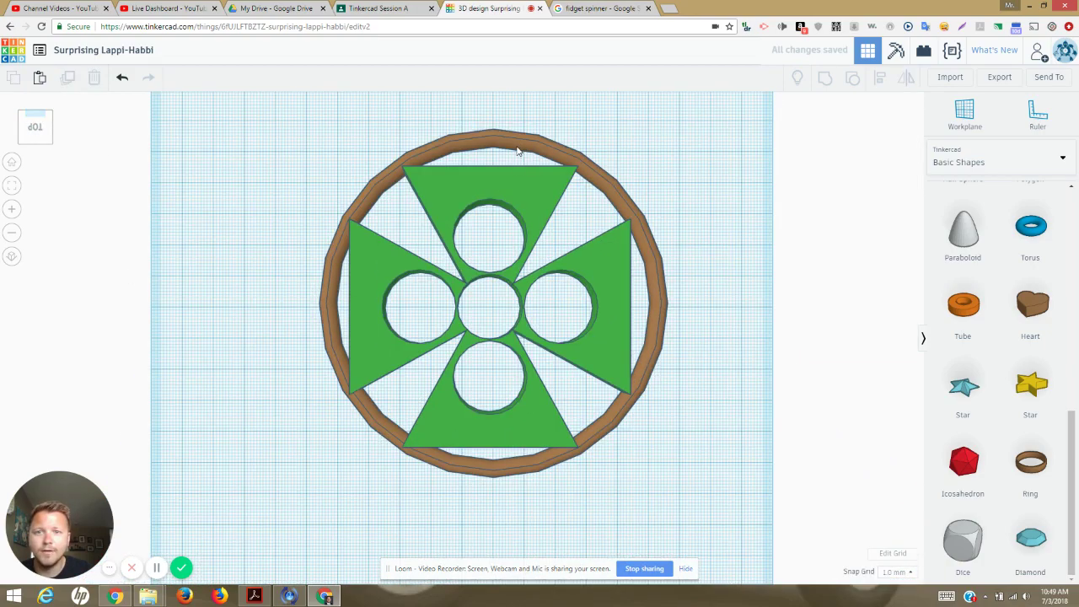
pyautogui.click(519, 145)
pyautogui.moveTo(520, 261); pyautogui.dragTo(637, 515)
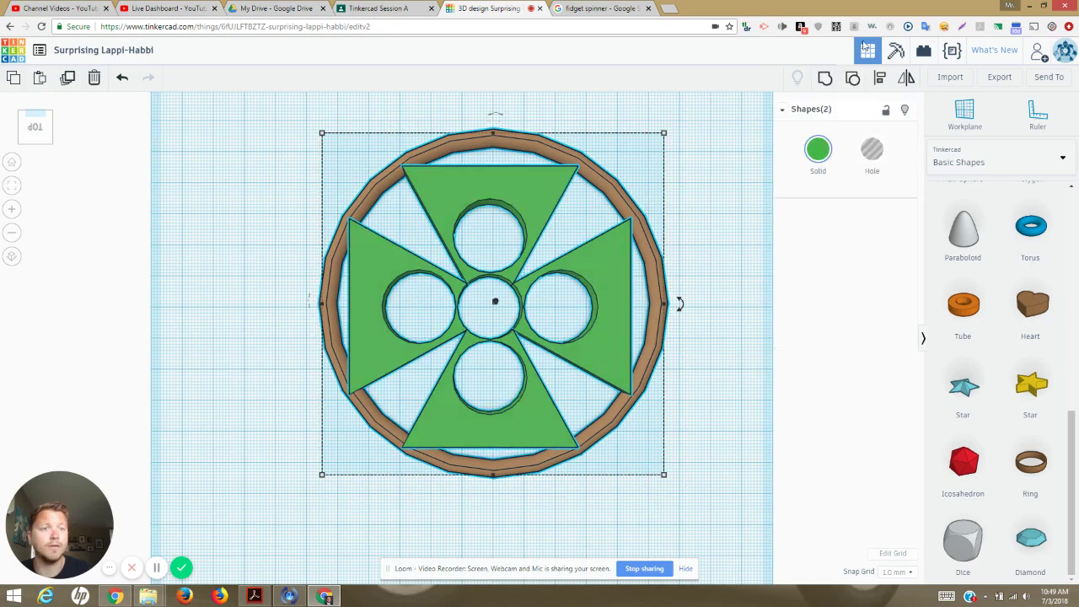
pyautogui.click(882, 83)
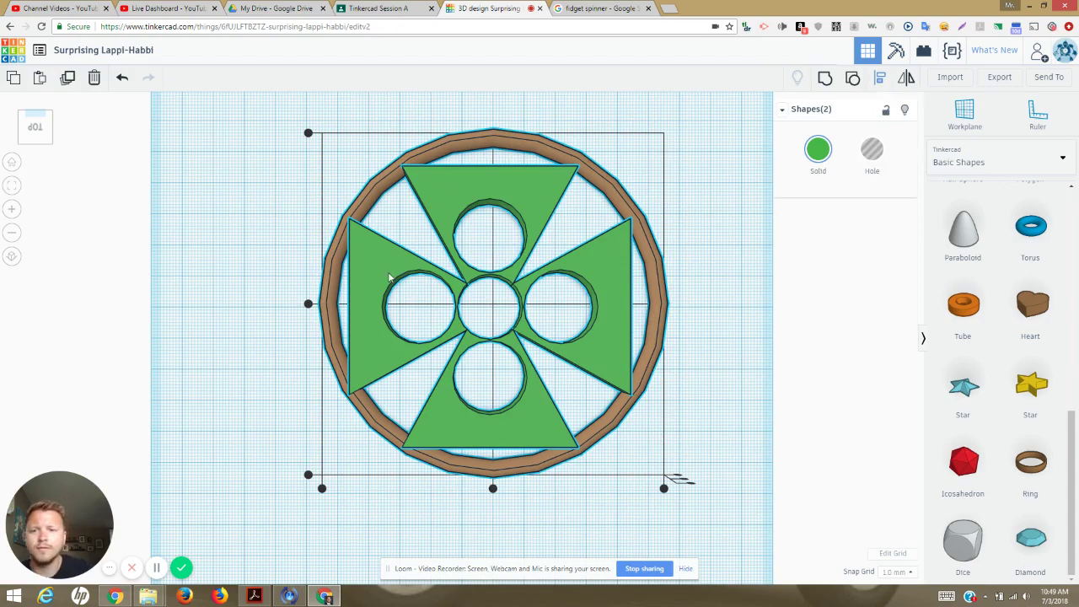
pyautogui.click(308, 305)
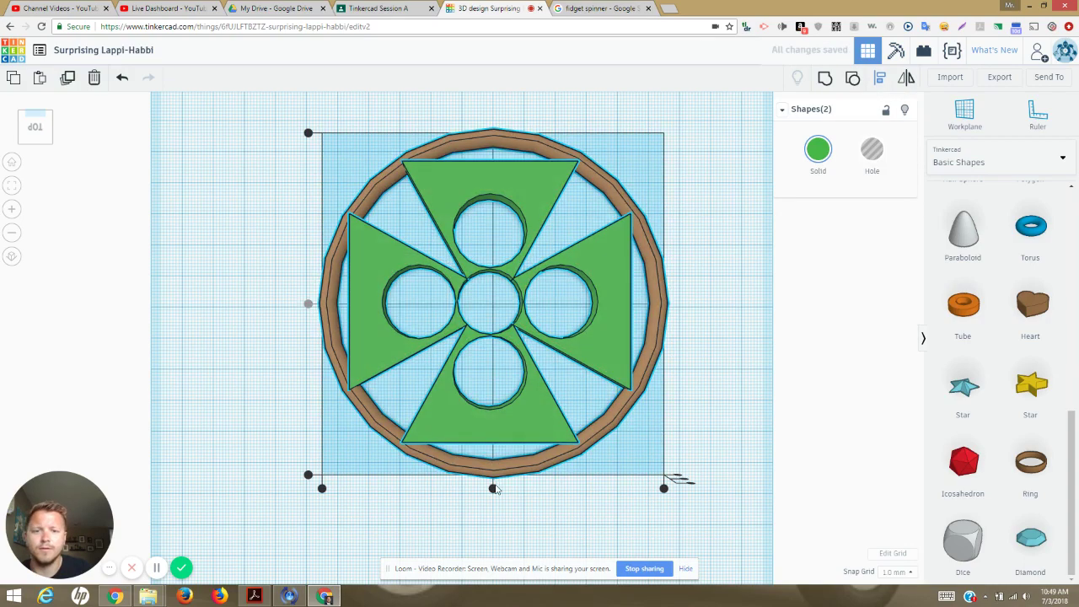
pyautogui.click(493, 489)
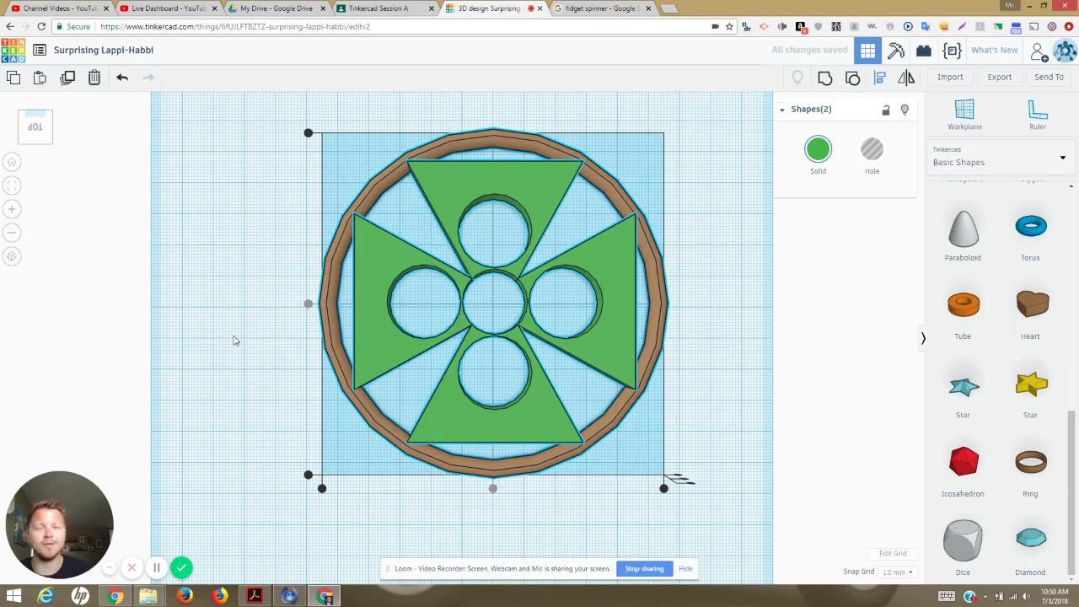
pyautogui.click(177, 256)
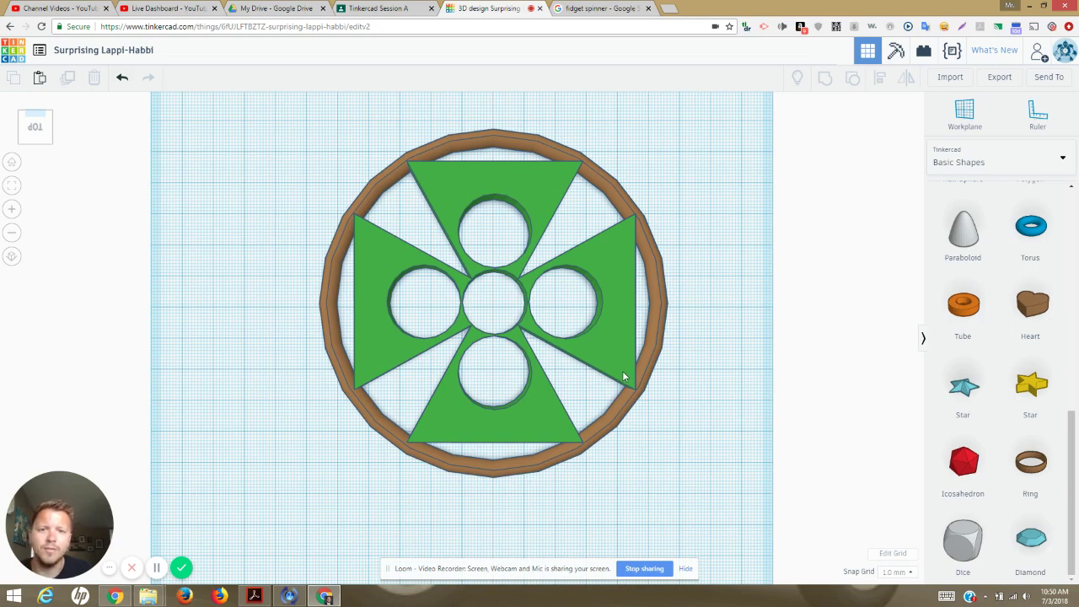
# Step: Set the brown ring's width to 105 mm
pyautogui.click(325, 295)
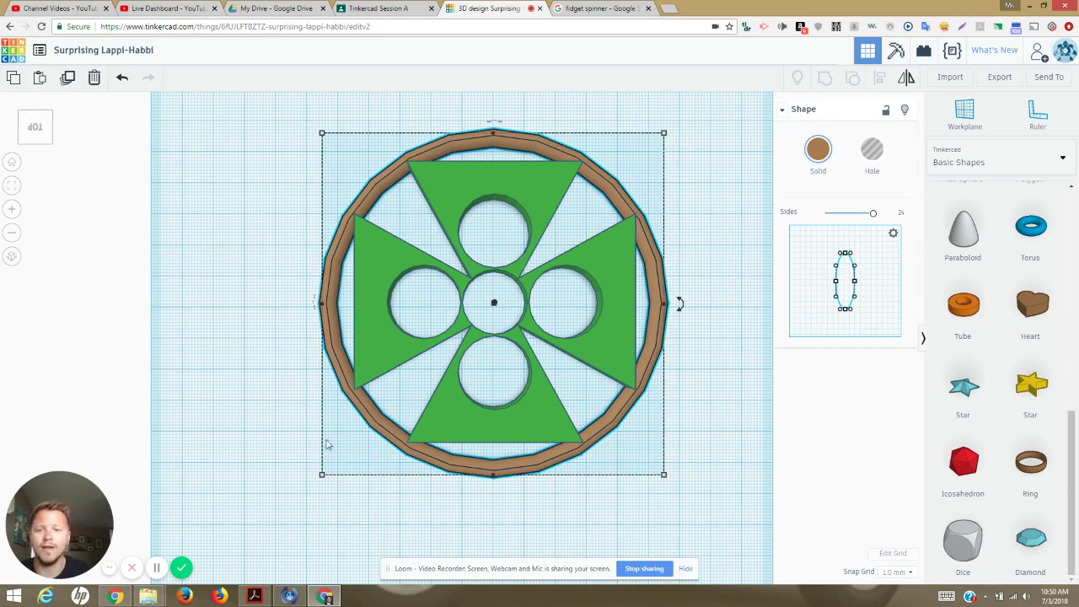
pyautogui.moveTo(322, 305)
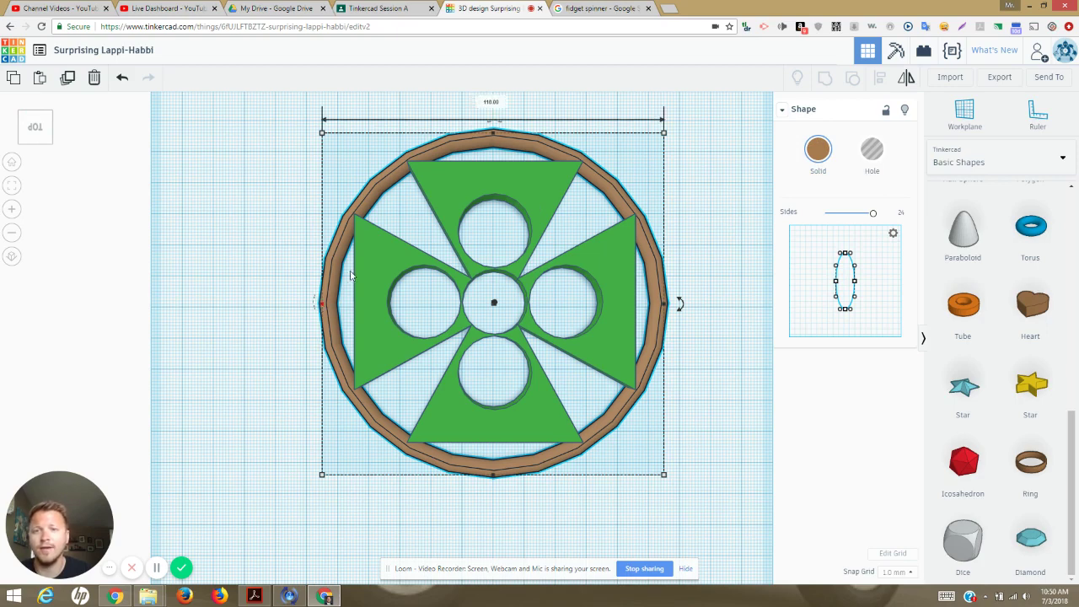
pyautogui.click(494, 105)
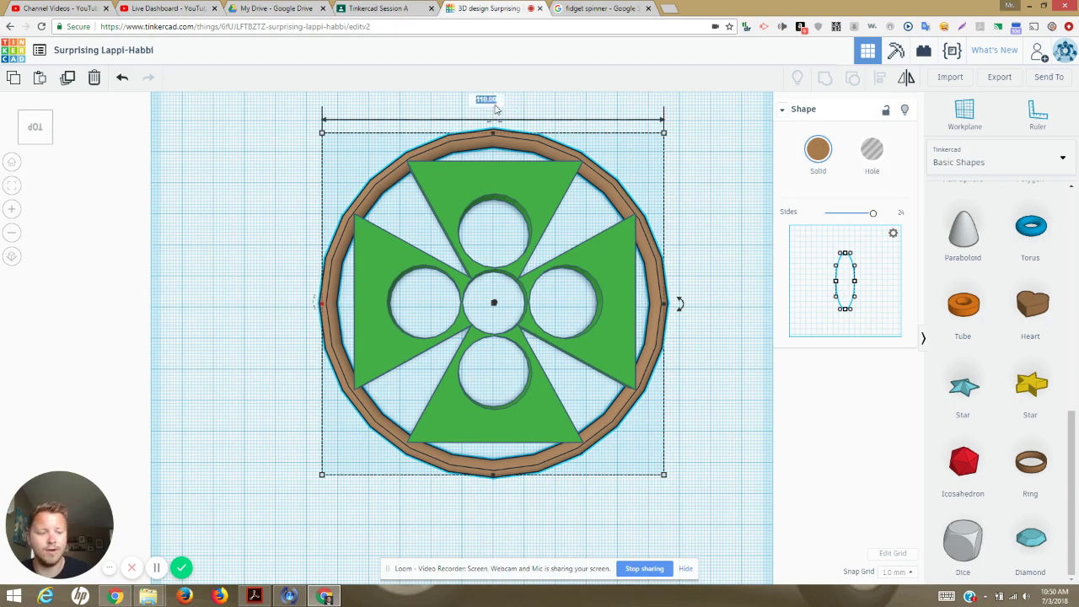
pyautogui.write('105')
pyautogui.press('Return')
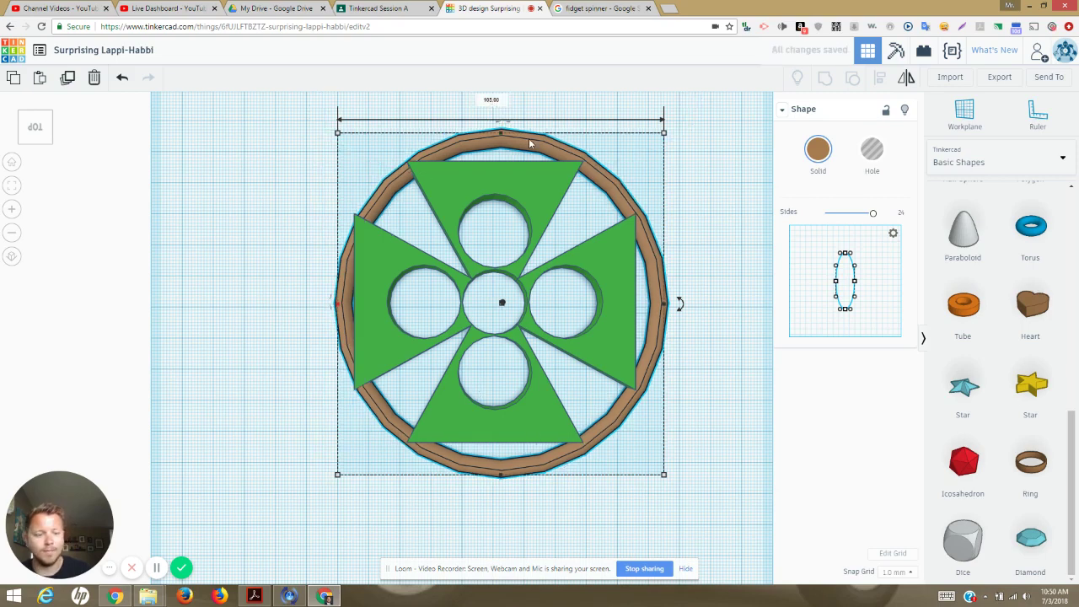
pyautogui.press('h')
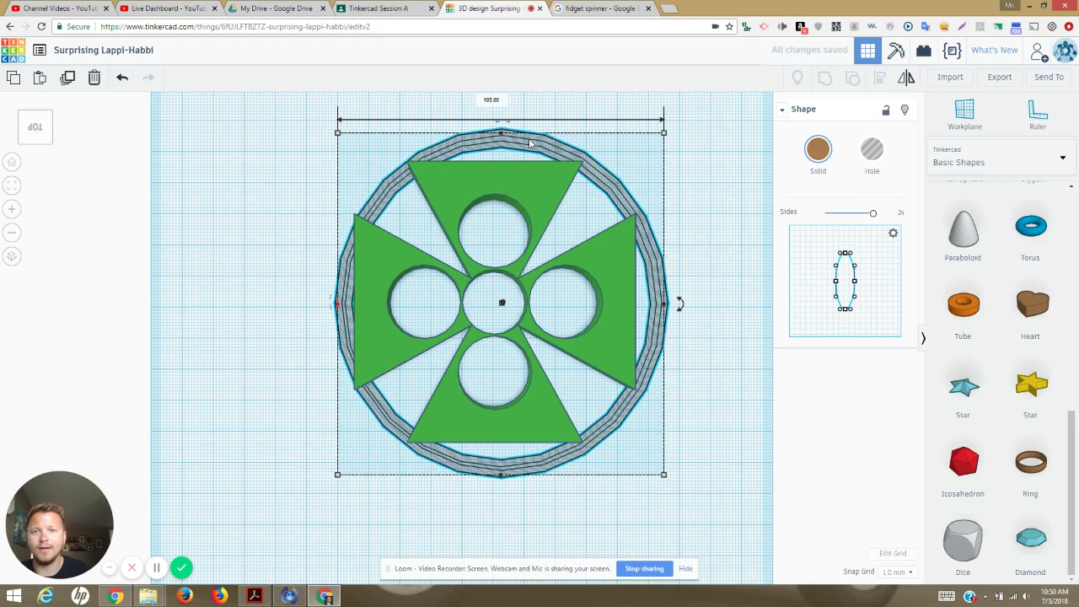
pyautogui.click(500, 103)
pyautogui.click(498, 145)
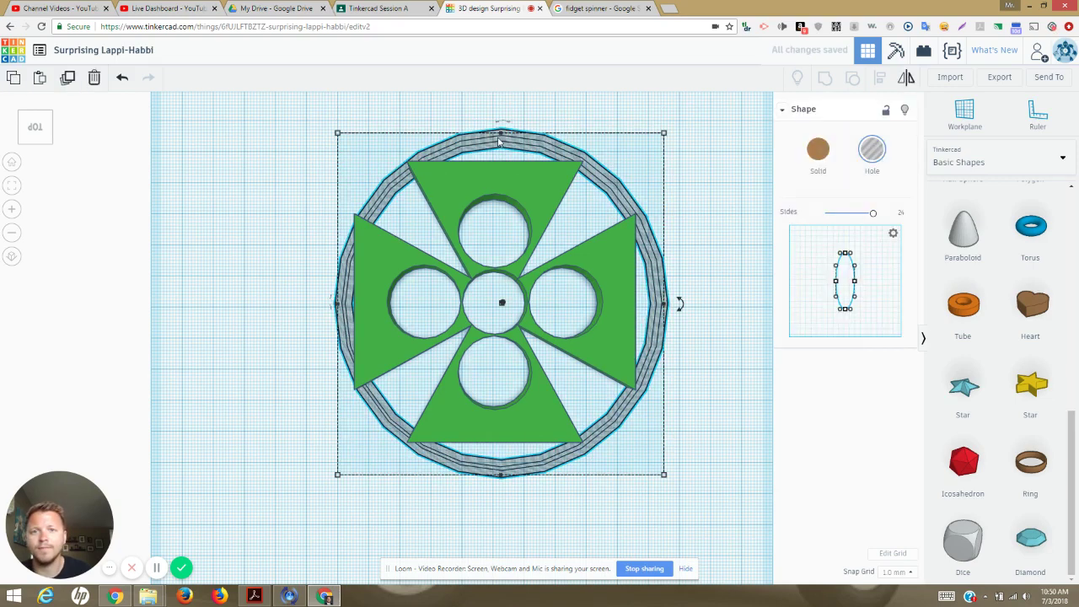
pyautogui.click(826, 156)
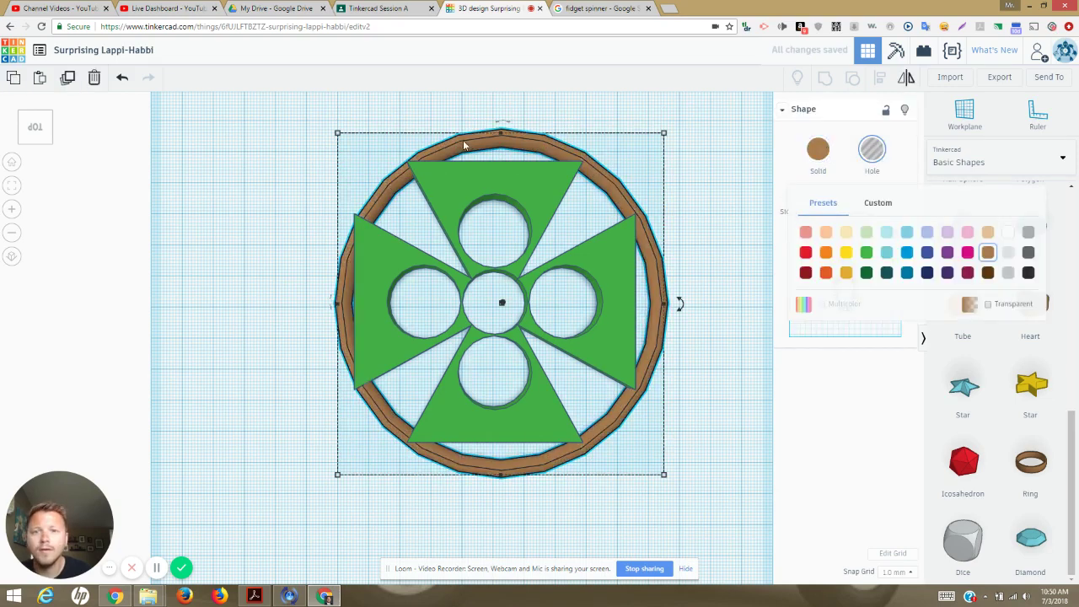
# Step: Set the brown ring's length and width to 108 mm each
pyautogui.click(500, 133)
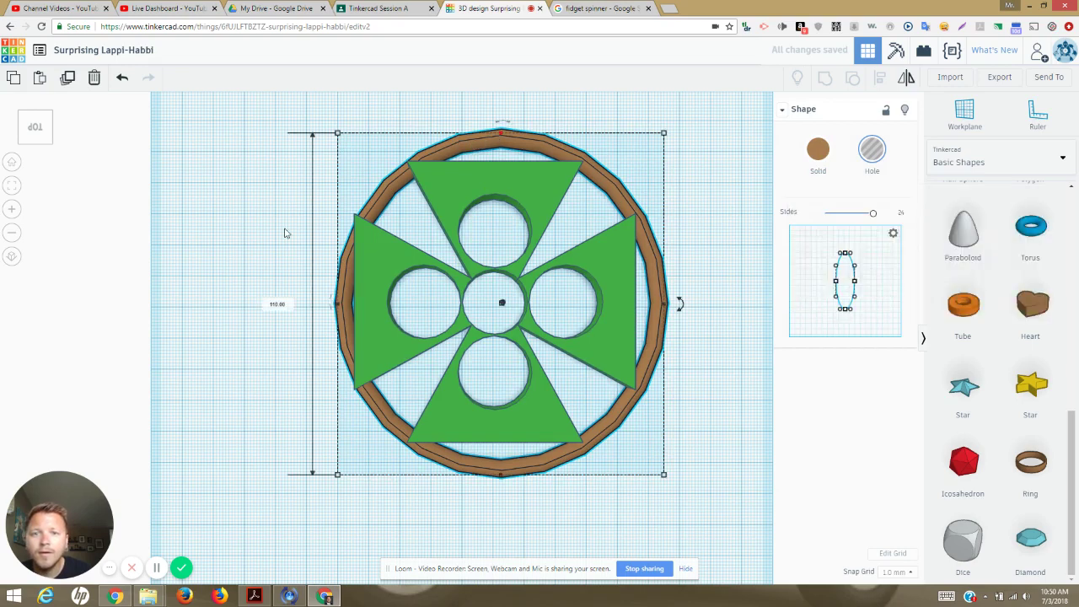
pyautogui.click(269, 304)
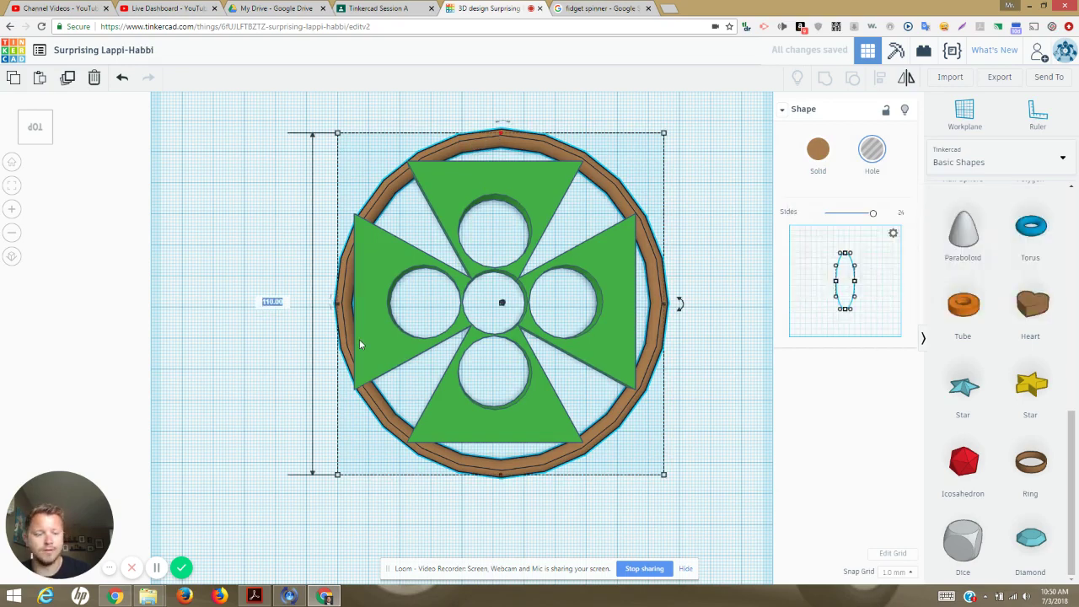
pyautogui.write('108')
pyautogui.press('Return')
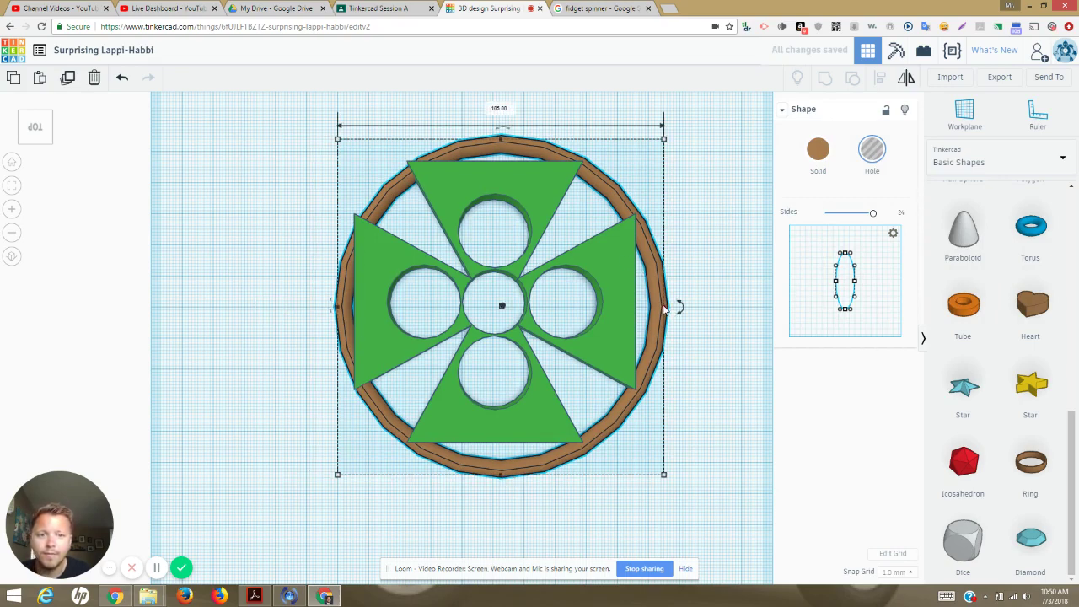
pyautogui.click(506, 108)
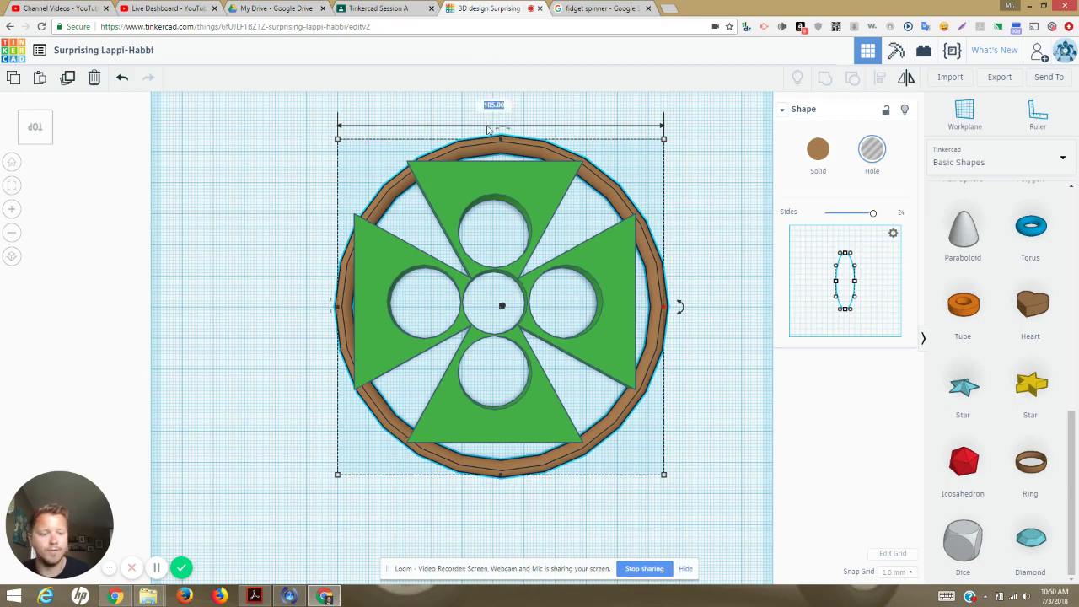
pyautogui.write('108')
pyautogui.press('Return')
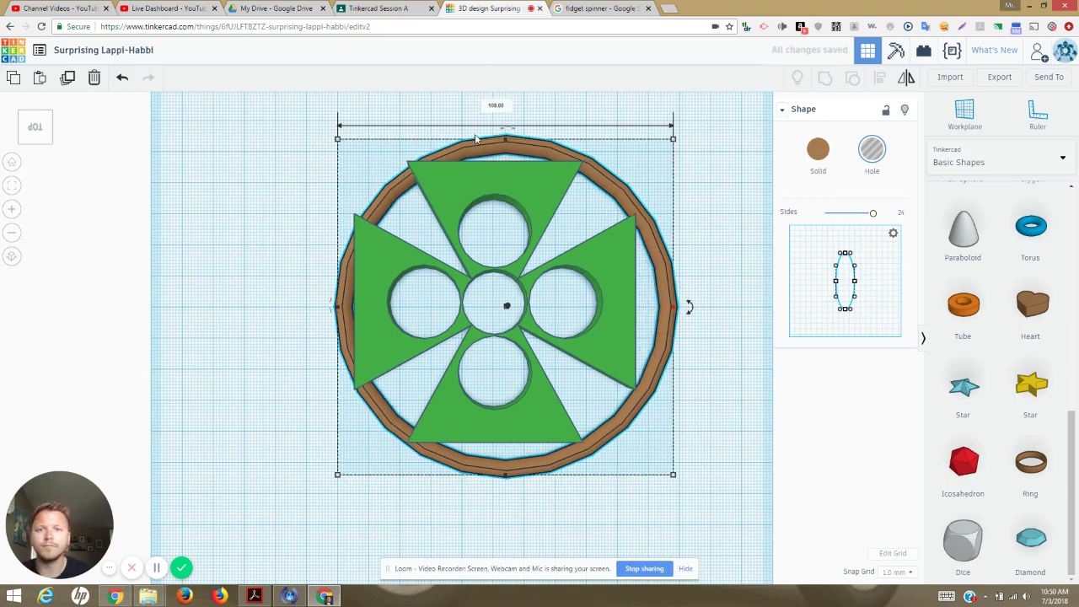
# Step: Align the 108 mm ring and the green cross on their centres in both workplane directions, and deselect them
pyautogui.moveTo(272, 106); pyautogui.dragTo(701, 506)
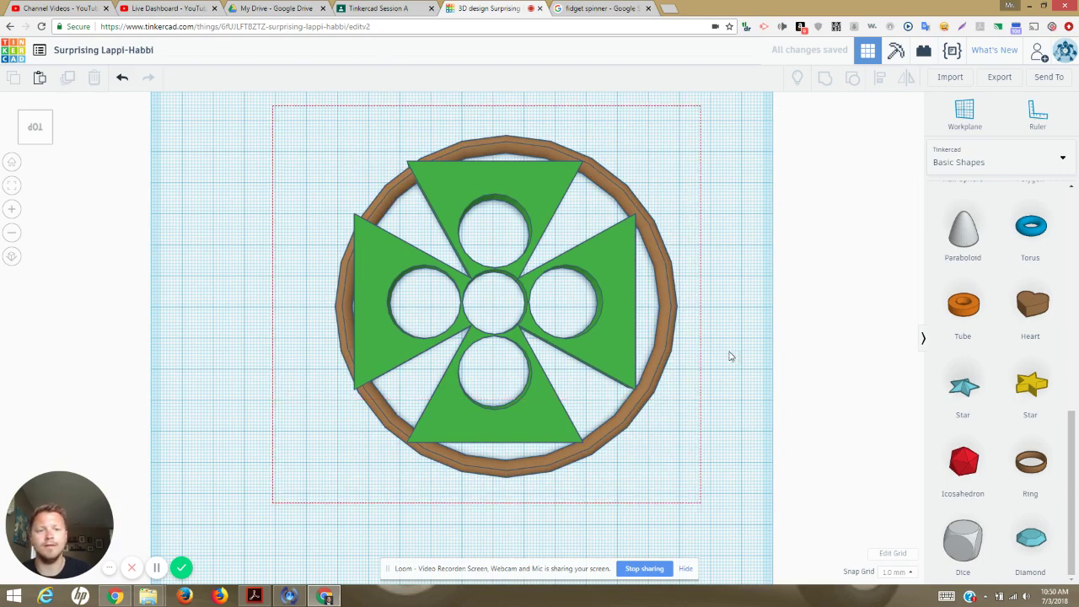
pyautogui.click(886, 83)
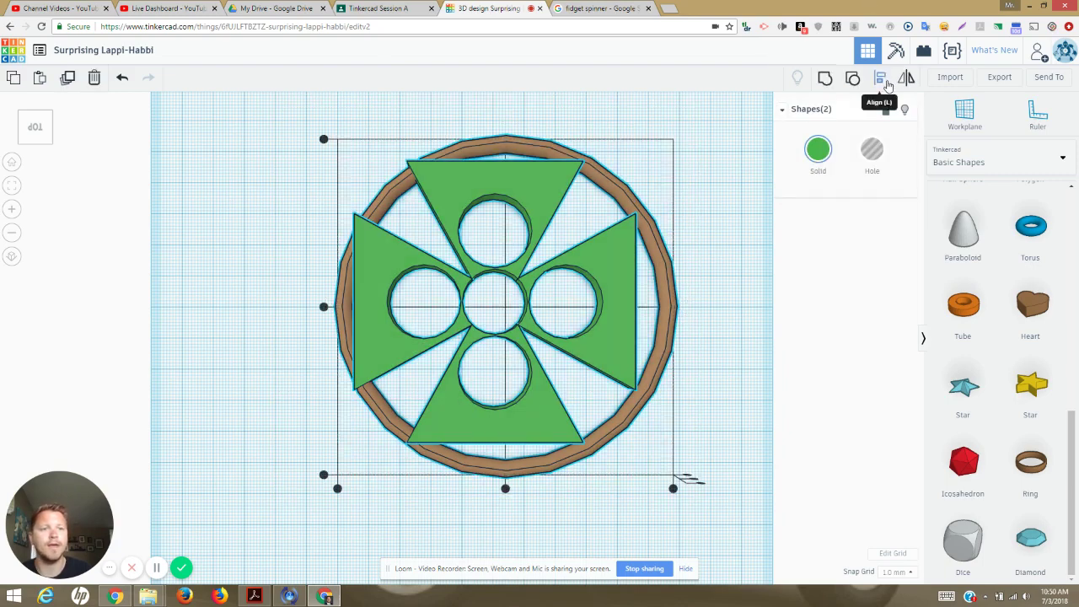
pyautogui.click(324, 308)
pyautogui.click(505, 489)
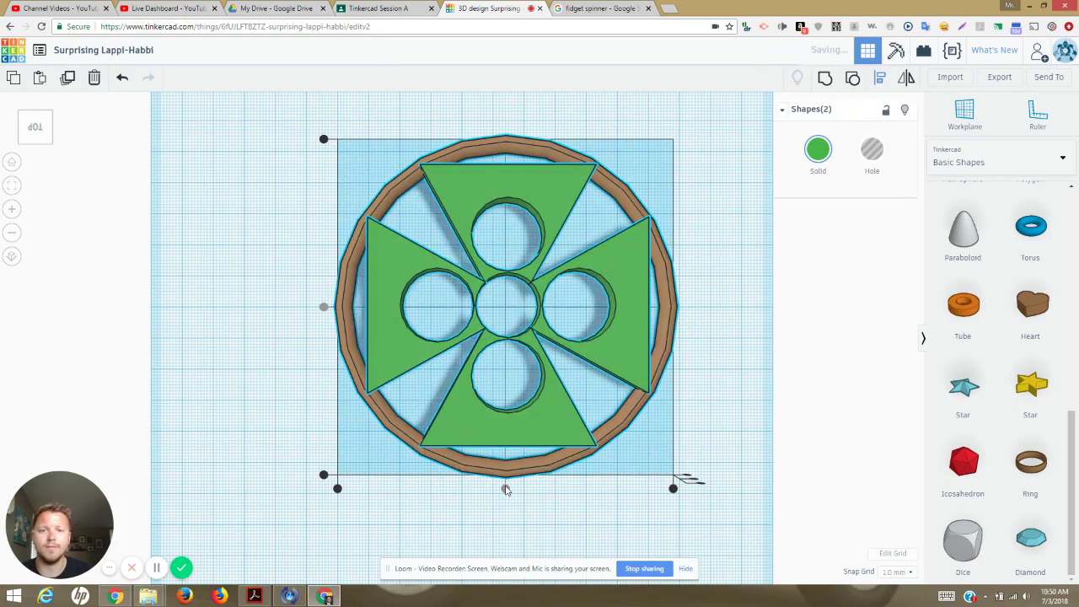
pyautogui.click(195, 277)
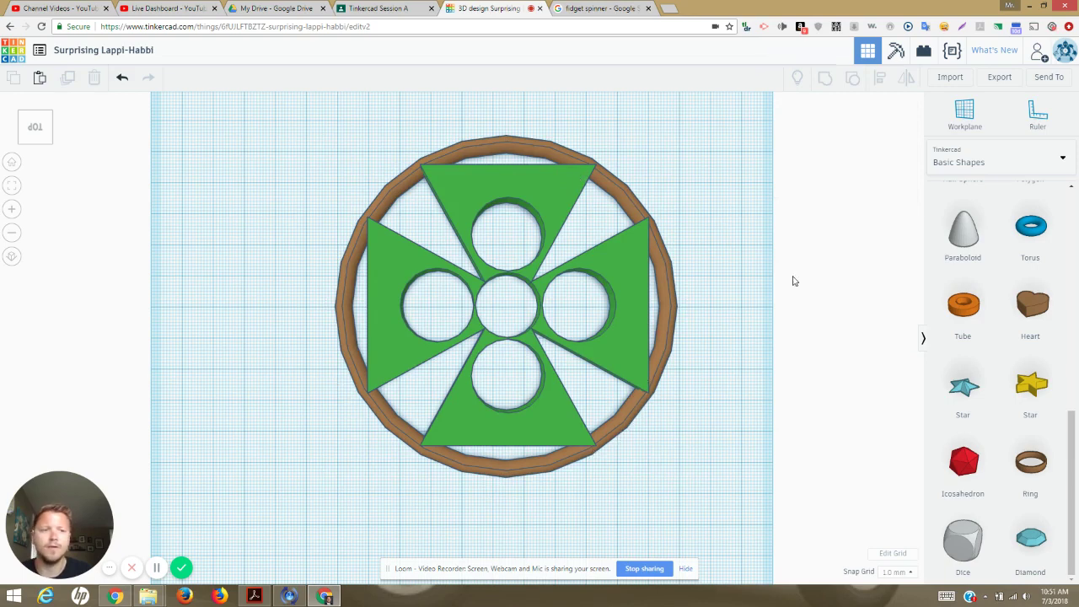
# Step: Turn the ring into a hole and group it with the green cross to trim the corners of the arms
pyautogui.click(628, 196)
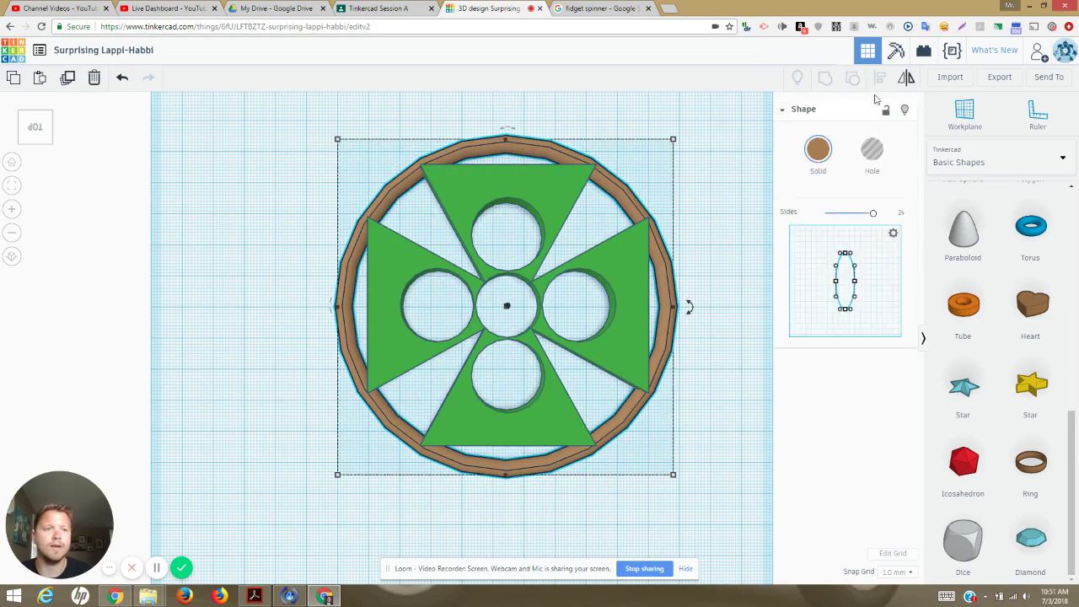
pyautogui.click(874, 152)
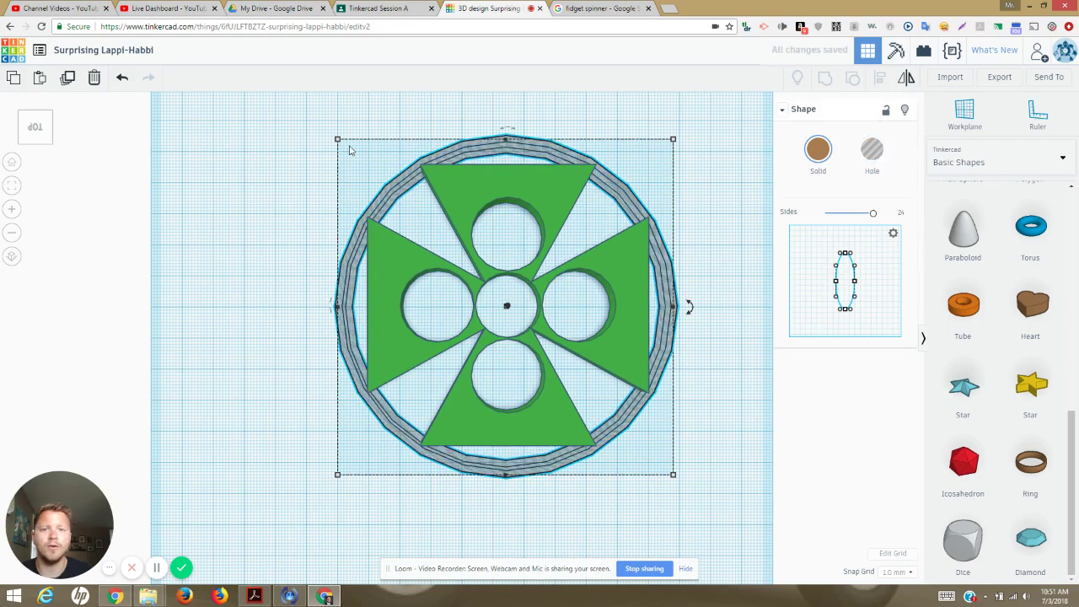
pyautogui.moveTo(309, 96); pyautogui.dragTo(729, 548)
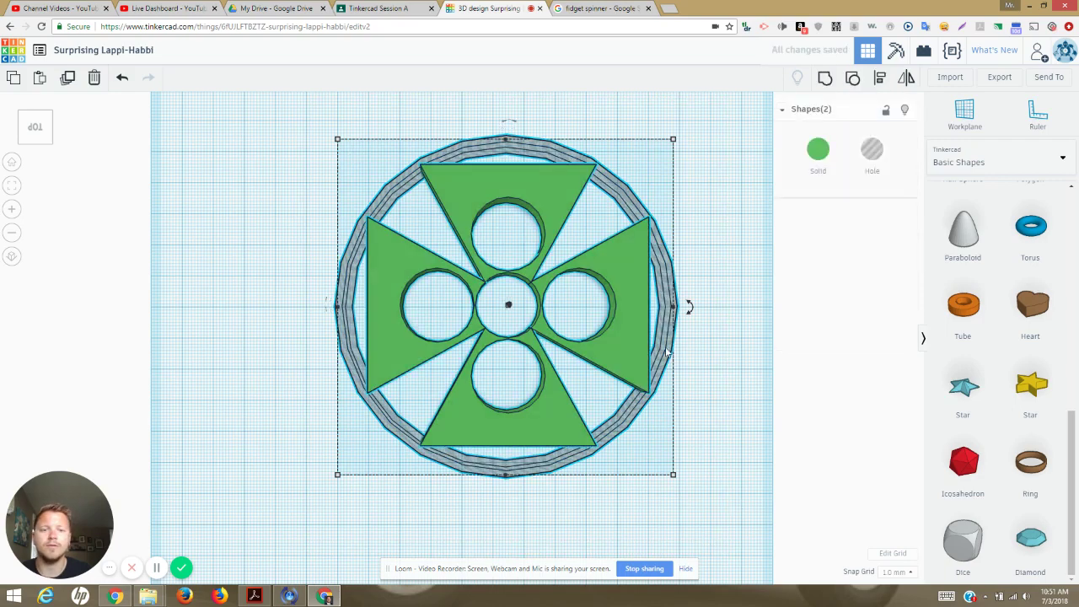
pyautogui.click(827, 79)
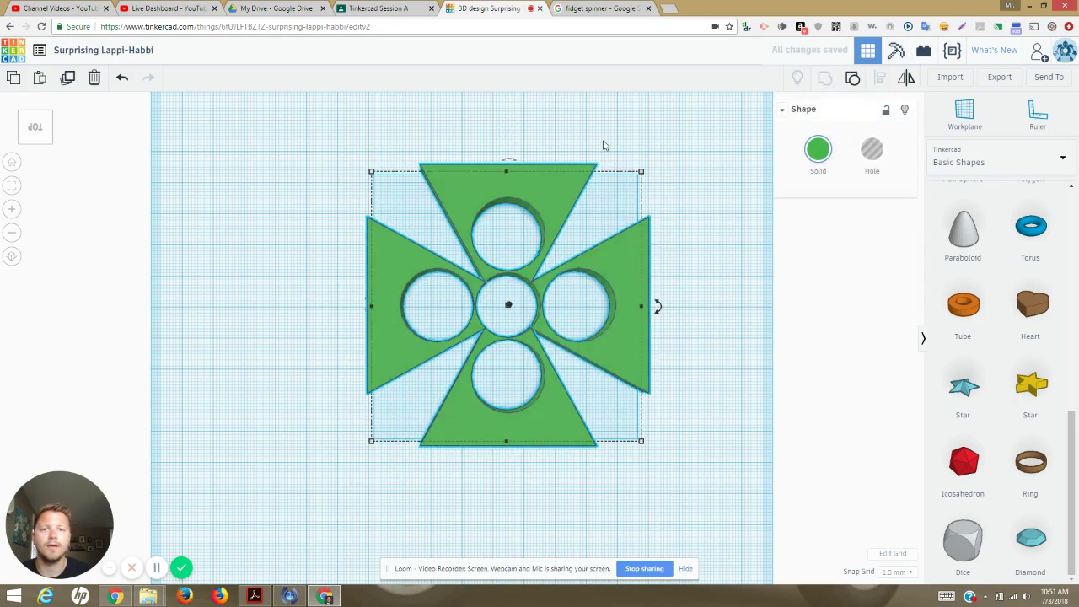
# Step: Inspect the green cross from the back, and undo its last grouping with the ring hole
pyautogui.click(710, 172)
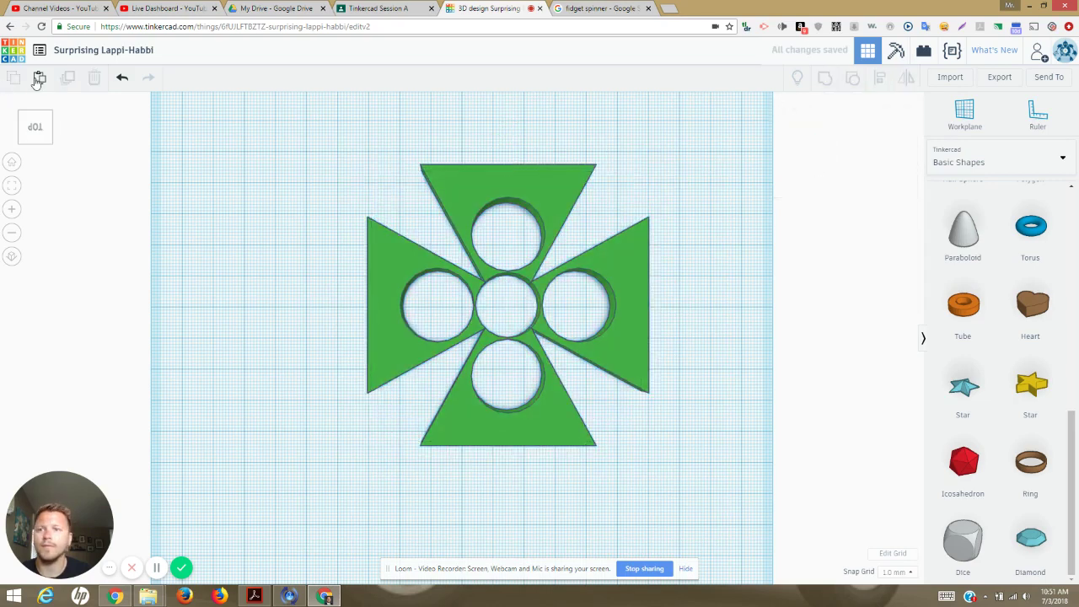
pyautogui.click(36, 134)
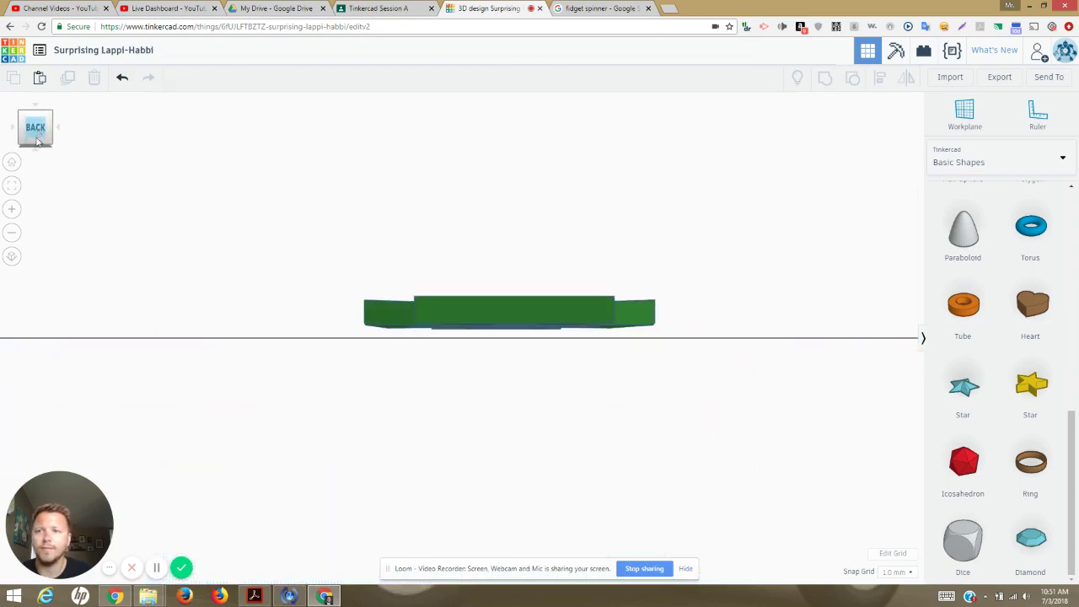
pyautogui.click(37, 141)
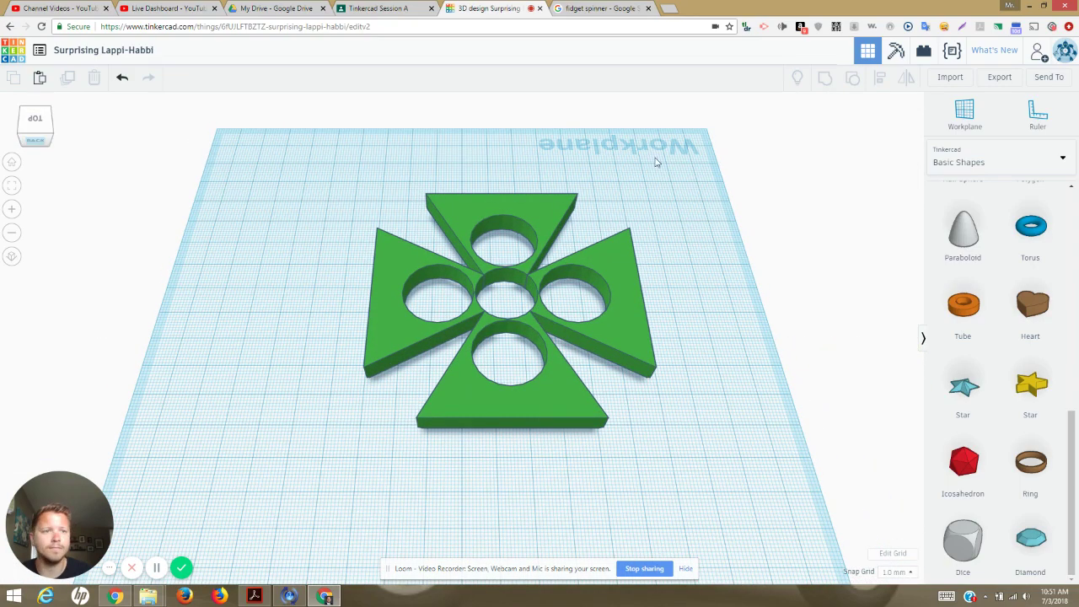
pyautogui.click(120, 79)
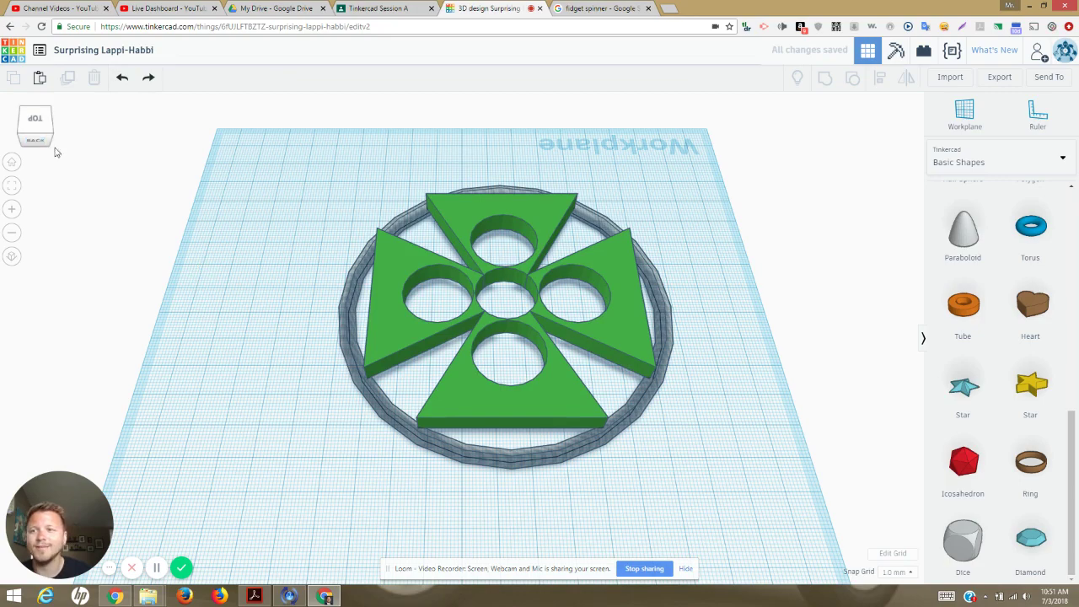
# Step: Turn the ring hole around the green cross back into a solid
pyautogui.click(33, 131)
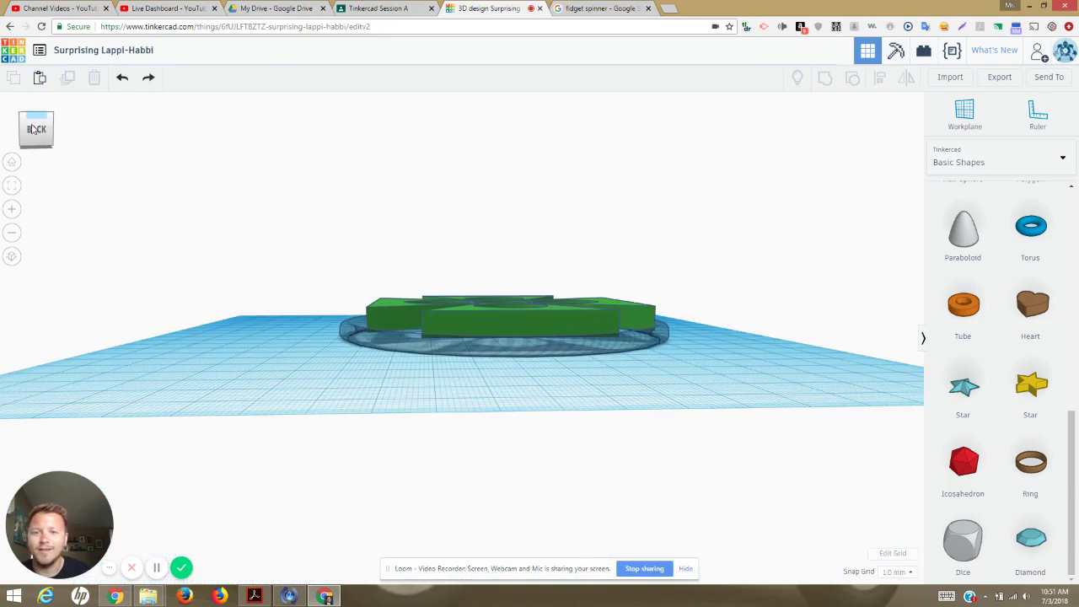
pyautogui.click(33, 124)
pyautogui.click(34, 128)
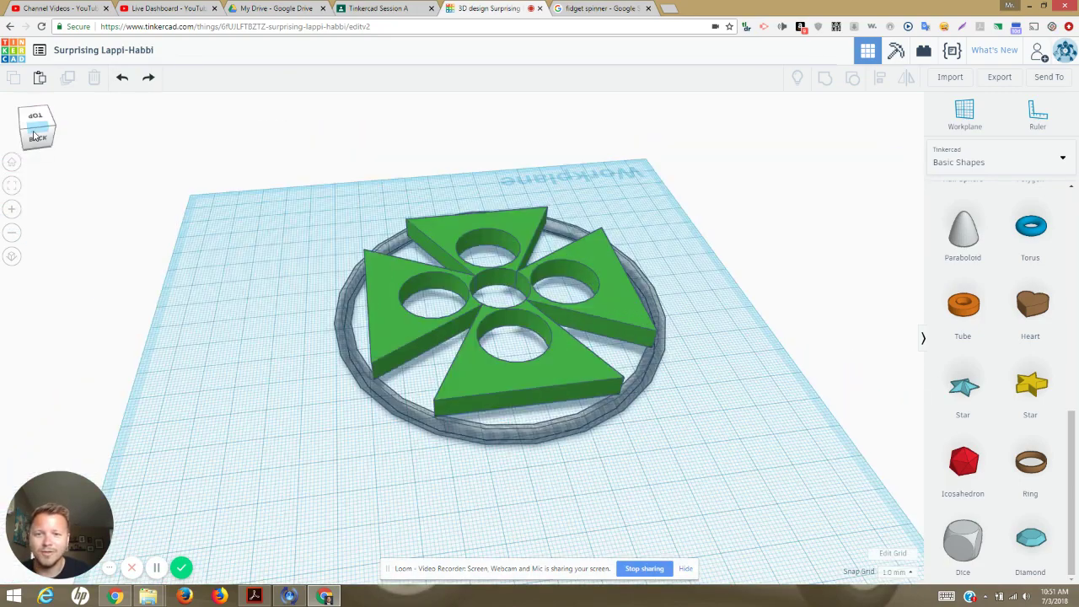
pyautogui.click(407, 412)
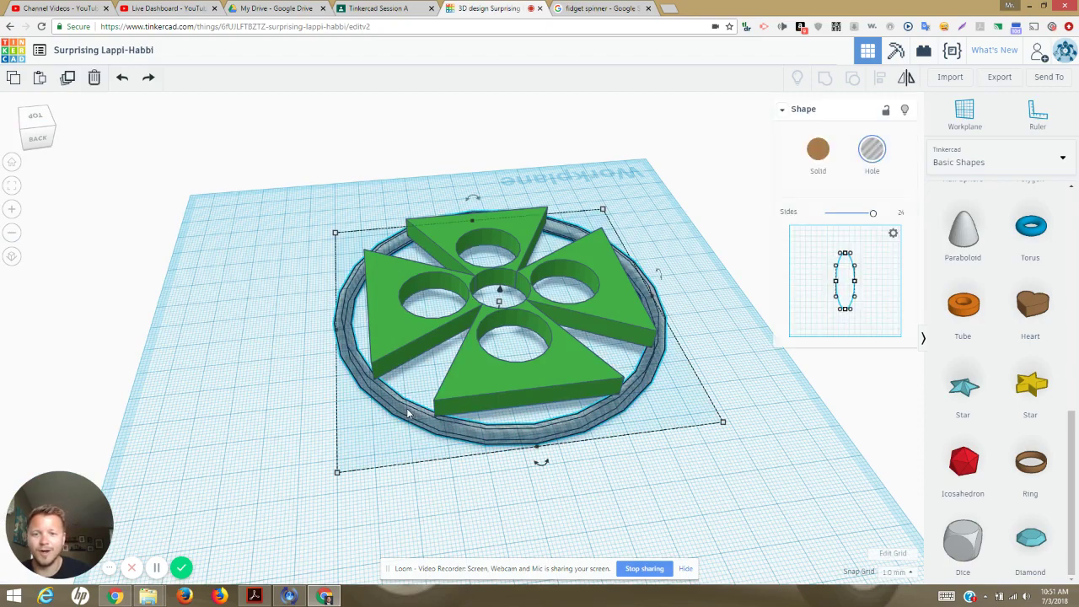
pyautogui.click(462, 442)
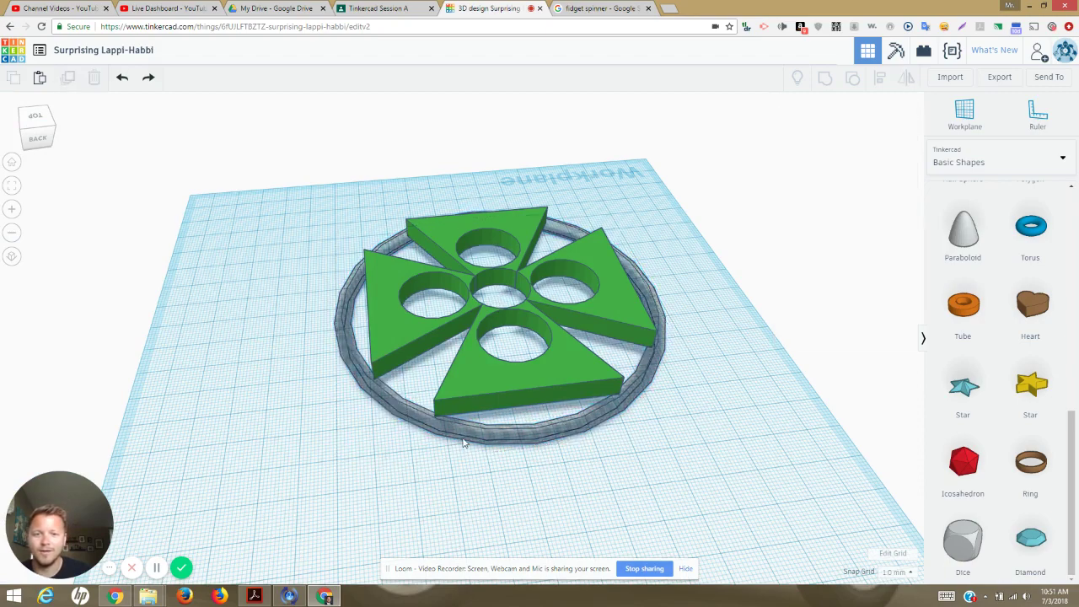
pyautogui.click(447, 429)
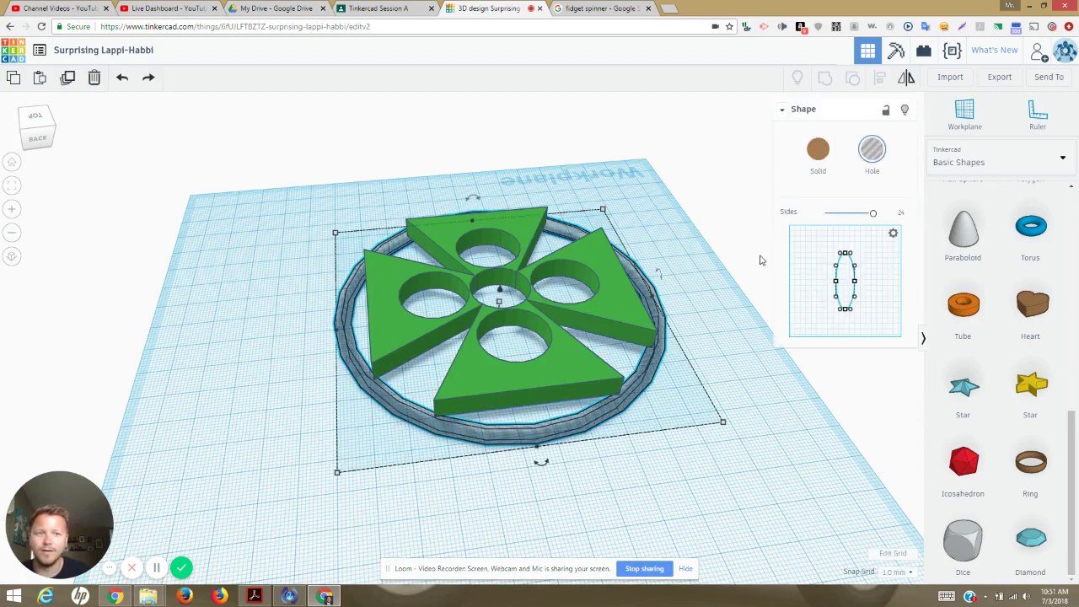
pyautogui.click(818, 150)
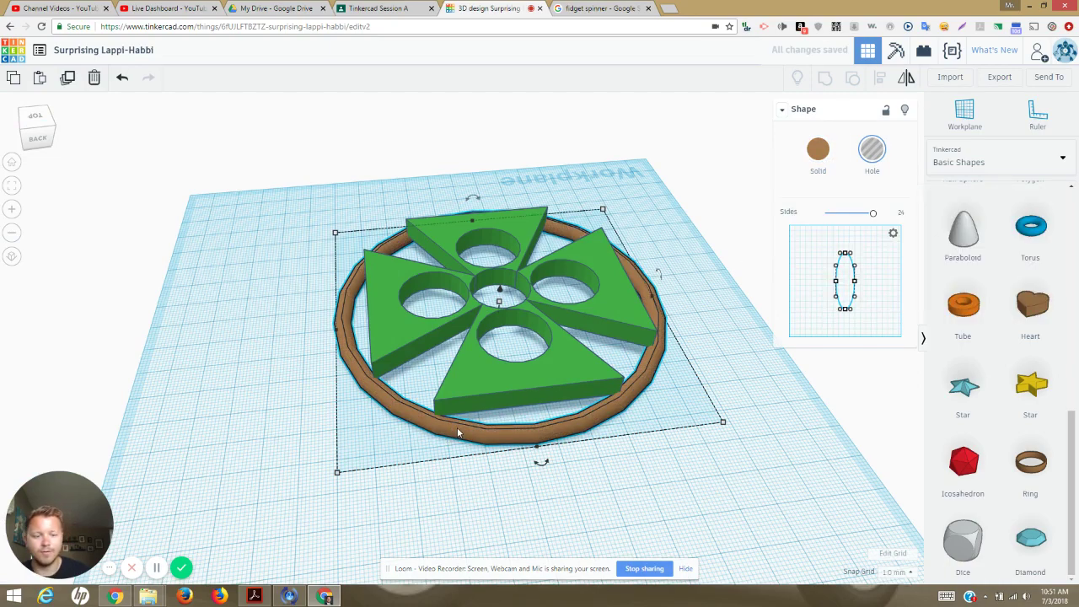
# Step: Raise the solid ring above the workplane by six 1 mm steps and deselect it
pyautogui.hotkey('ctrl', 'Up')
pyautogui.hotkey('ctrl', 'Up')
pyautogui.hotkey('ctrl', 'Up')
pyautogui.hotkey('ctrl', 'Up')
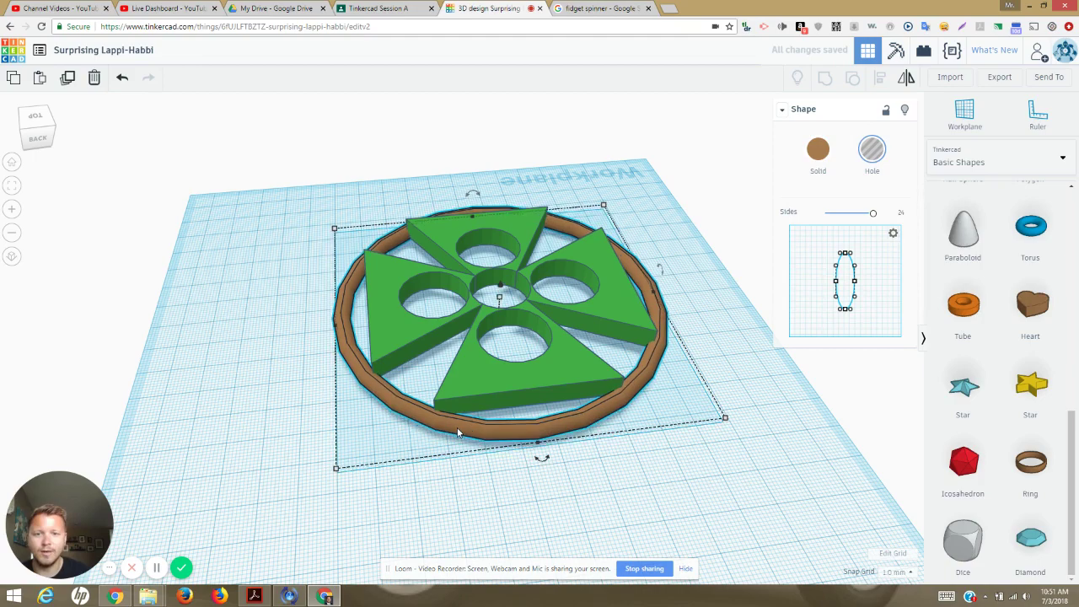
pyautogui.hotkey('ctrl', 'Up')
pyautogui.hotkey('ctrl', 'Up')
pyautogui.click(160, 197)
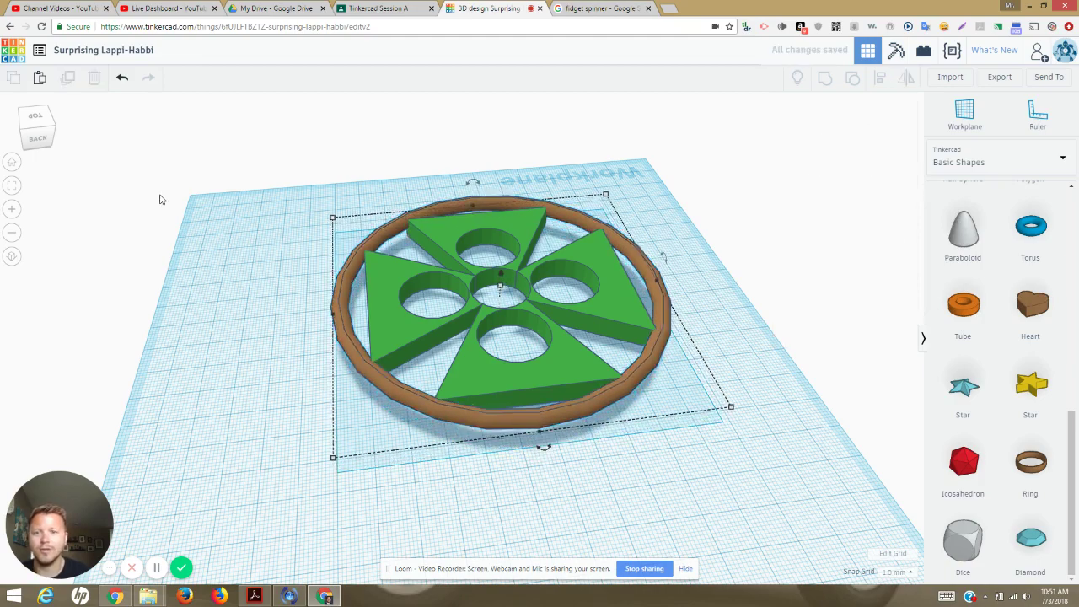
# Step: Lower the ring by two 1 mm steps so it sits around the side faces of the green cross, and deselect it
pyautogui.click(39, 133)
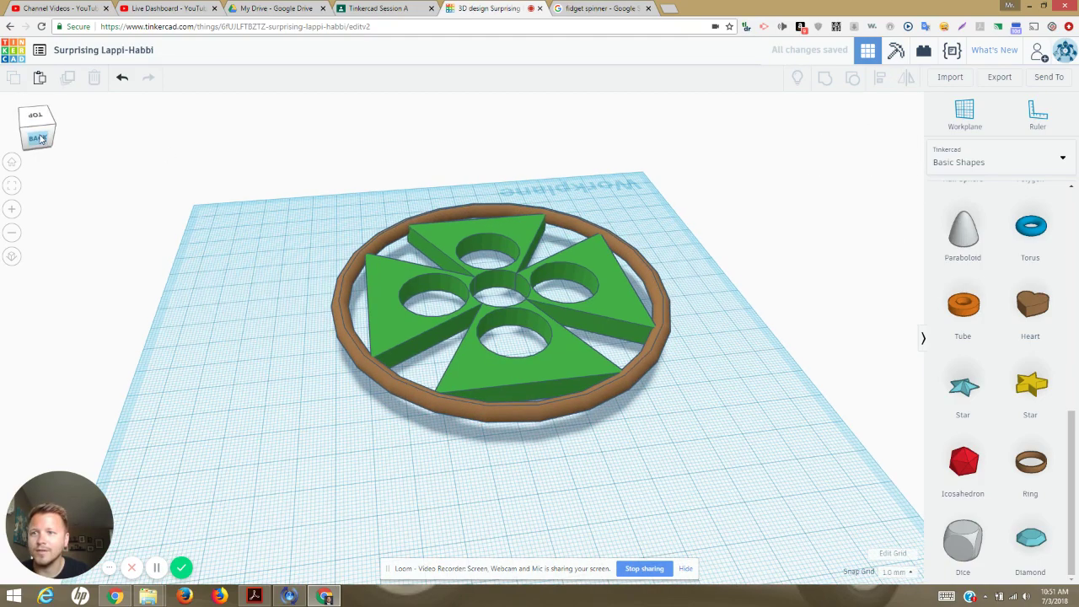
pyautogui.moveTo(38, 133); pyautogui.dragTo(40, 135)
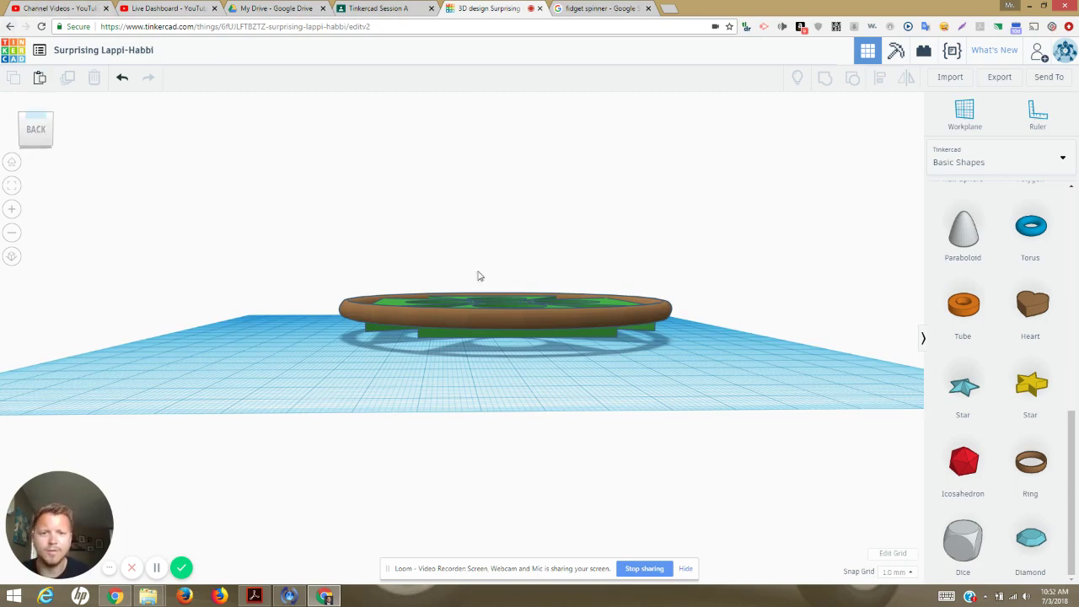
pyautogui.click(585, 319)
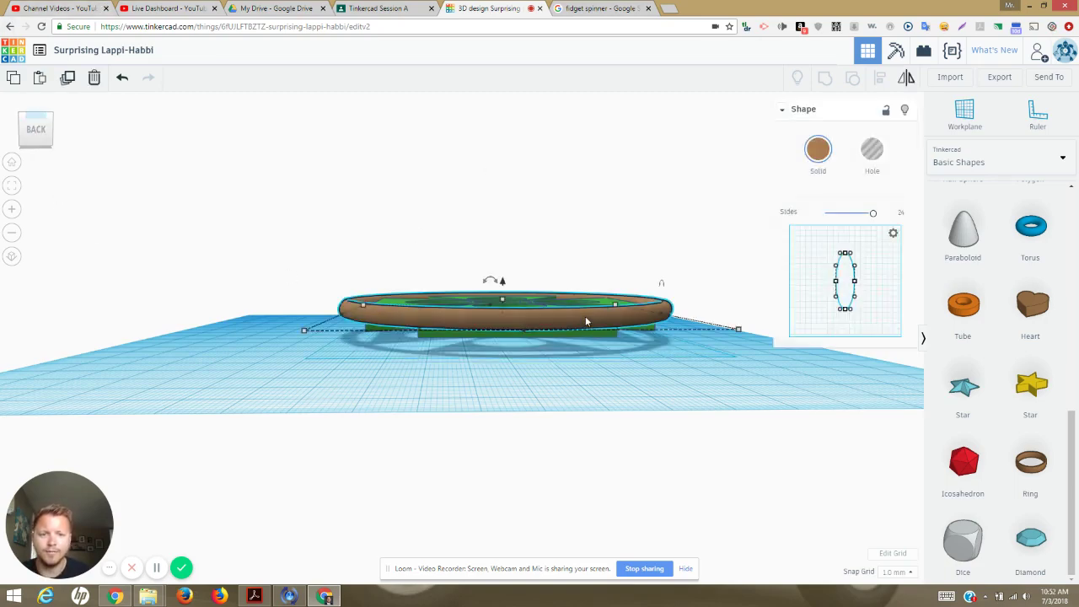
pyautogui.hotkey('ctrl', 'Down')
pyautogui.hotkey('ctrl', 'Down')
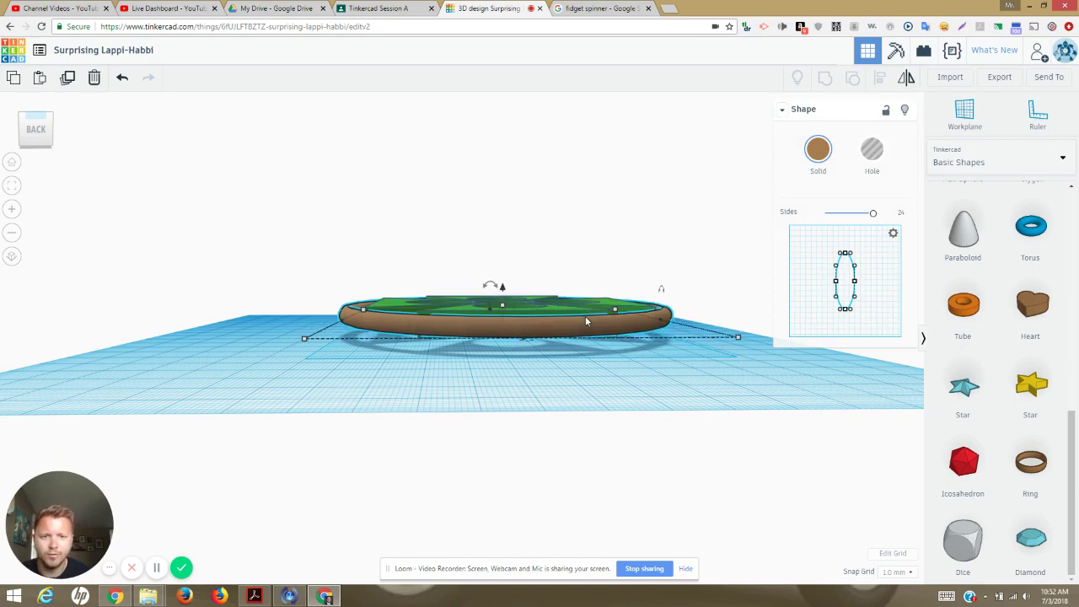
pyautogui.click(477, 344)
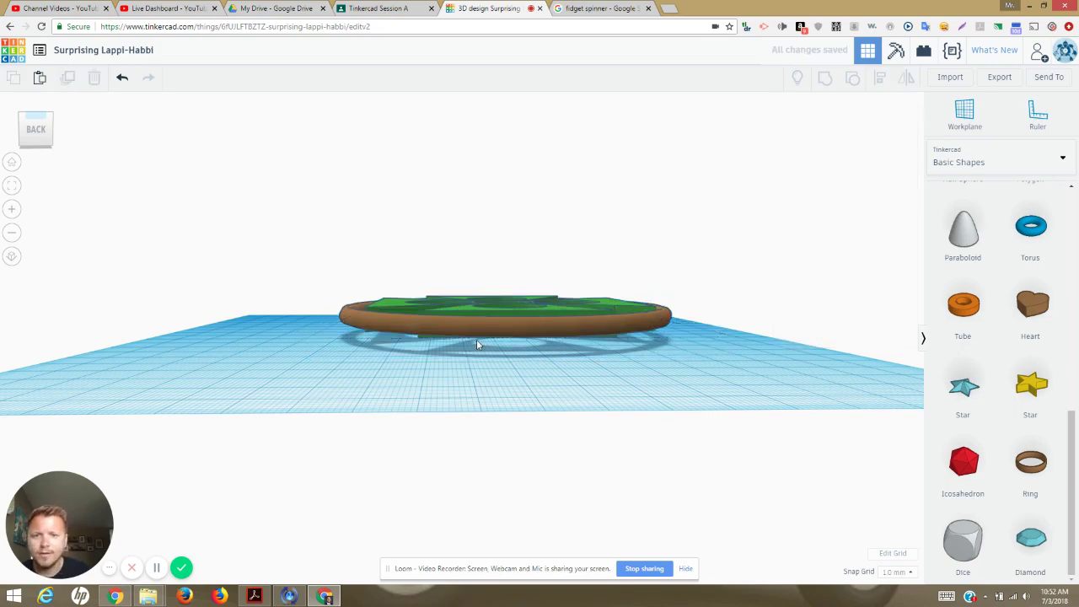
# Step: Turn the raised ring into a hole, group it with the green cross to cut the arm corners, and deselect the result
pyautogui.click(36, 127)
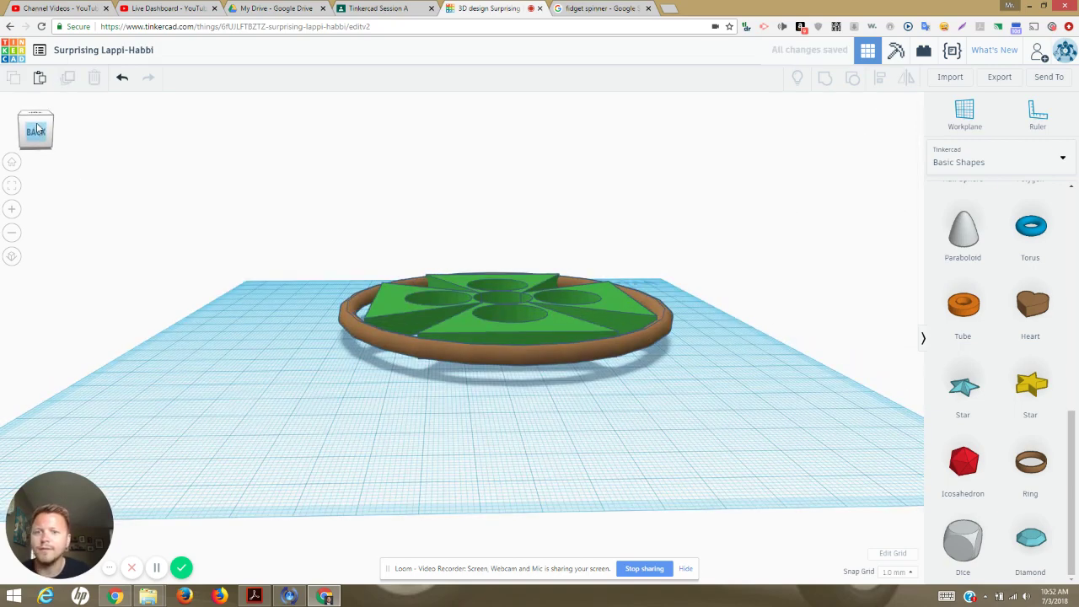
pyautogui.click(37, 133)
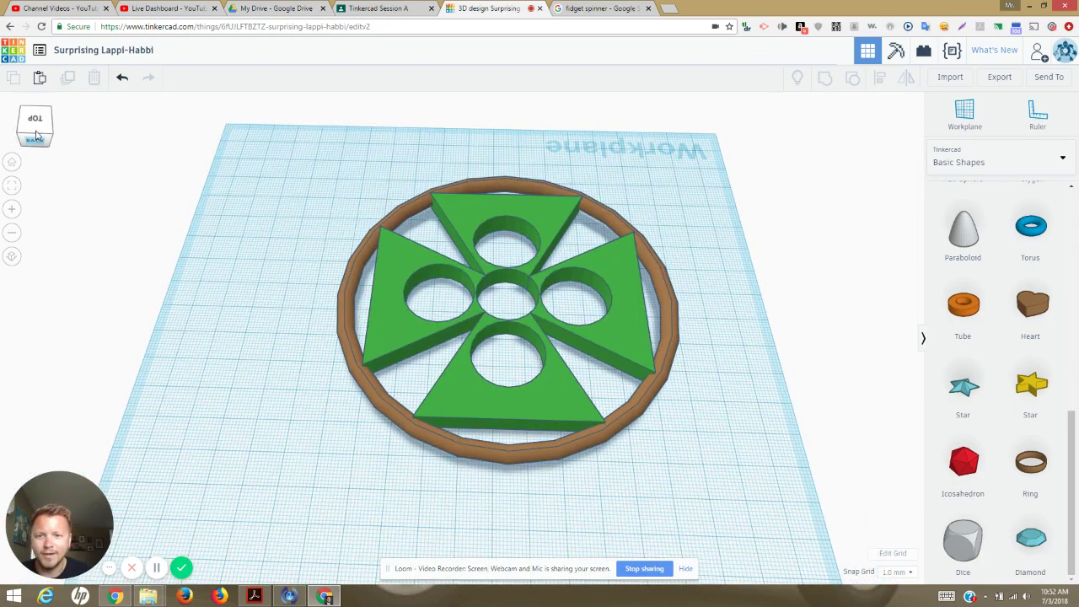
pyautogui.moveTo(37, 139)
pyautogui.mouseDown()
pyautogui.moveTo(44, 145)
pyautogui.moveTo(34, 139)
pyautogui.mouseUp()
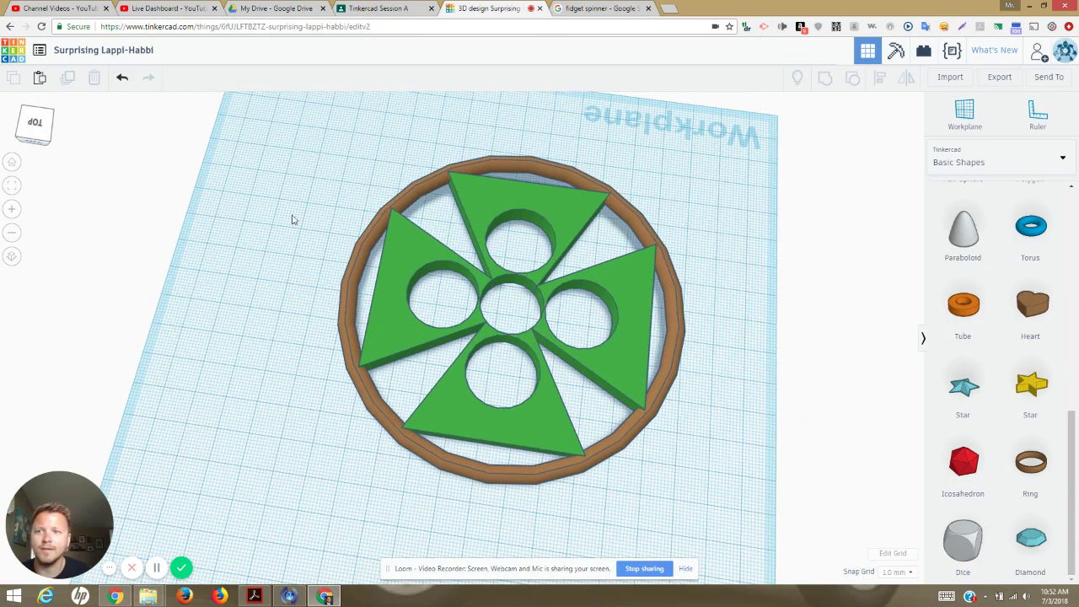
pyautogui.click(419, 197)
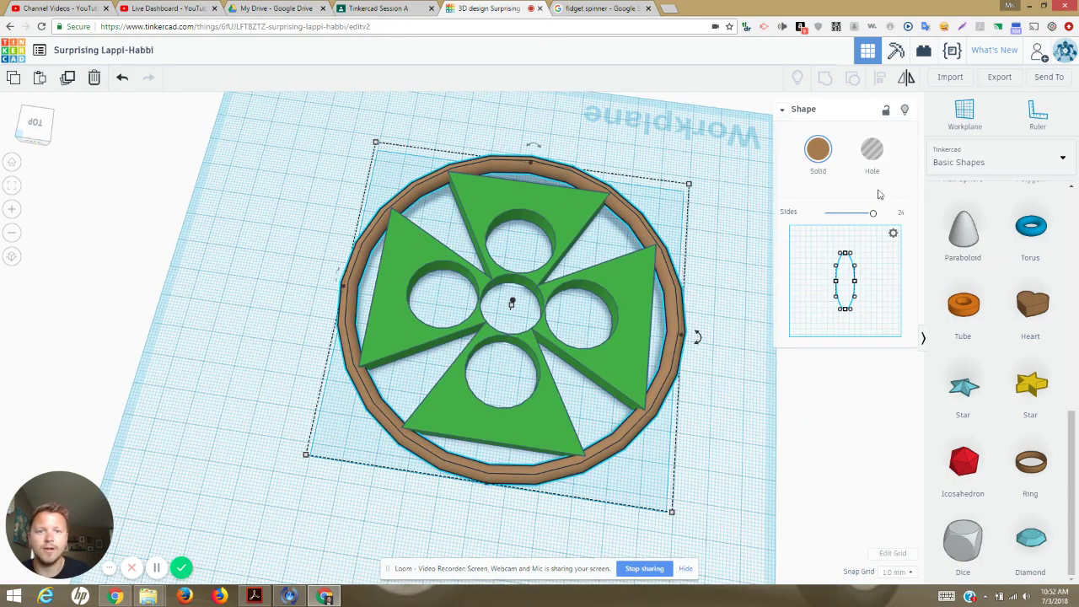
pyautogui.click(855, 156)
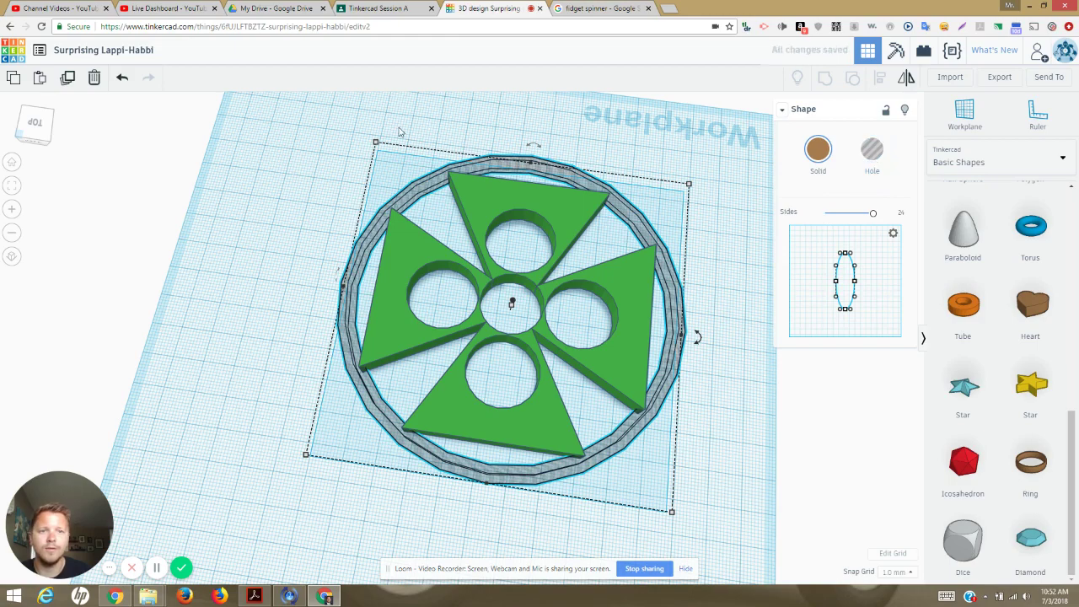
pyautogui.moveTo(311, 100); pyautogui.dragTo(720, 536)
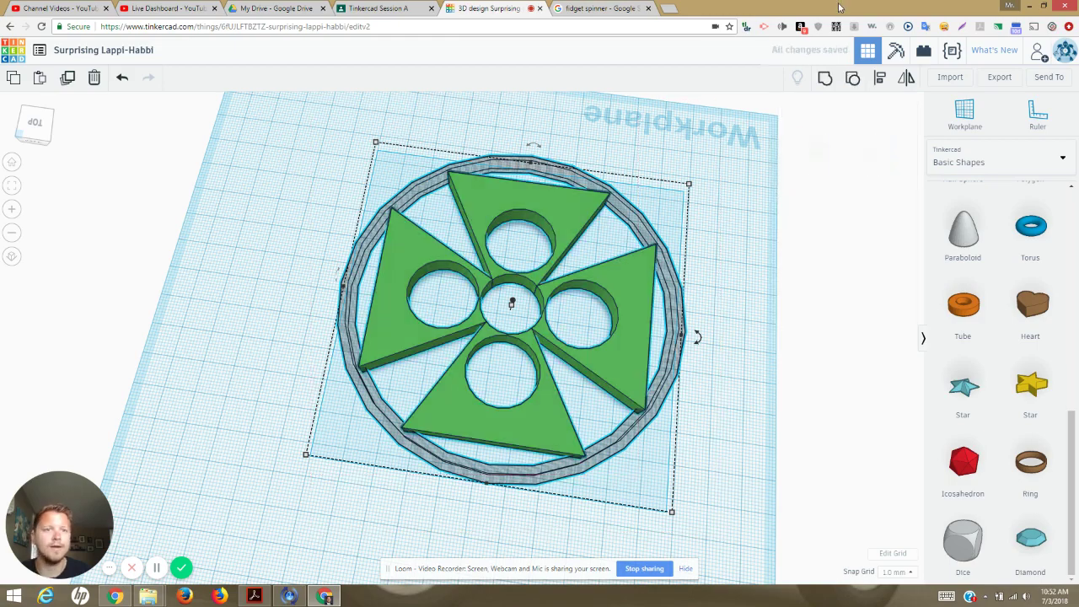
pyautogui.click(825, 78)
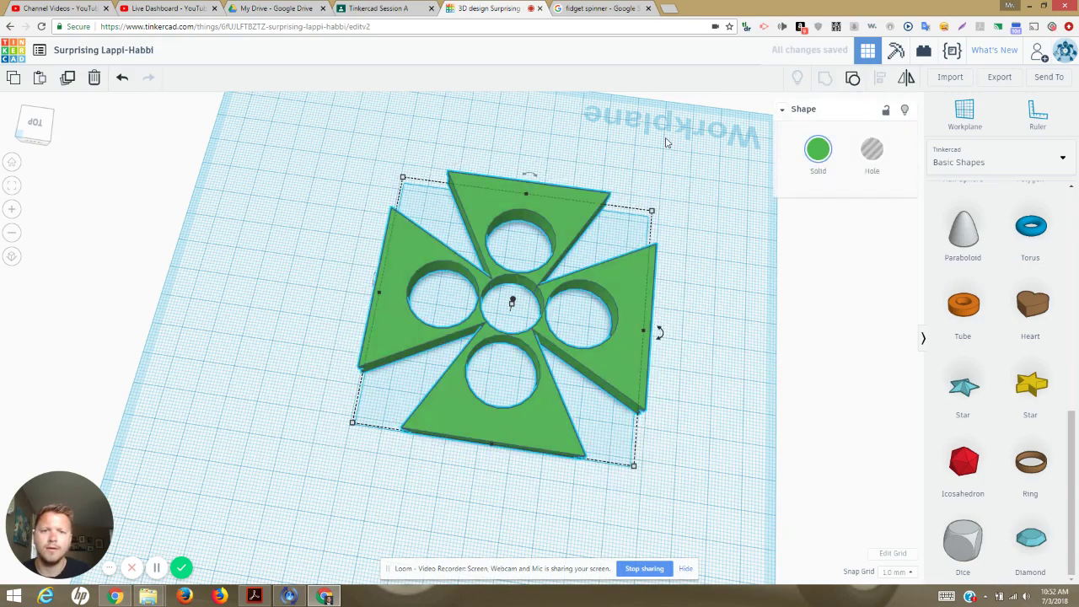
pyautogui.moveTo(666, 431); pyautogui.dragTo(596, 344)
pyautogui.click(712, 289)
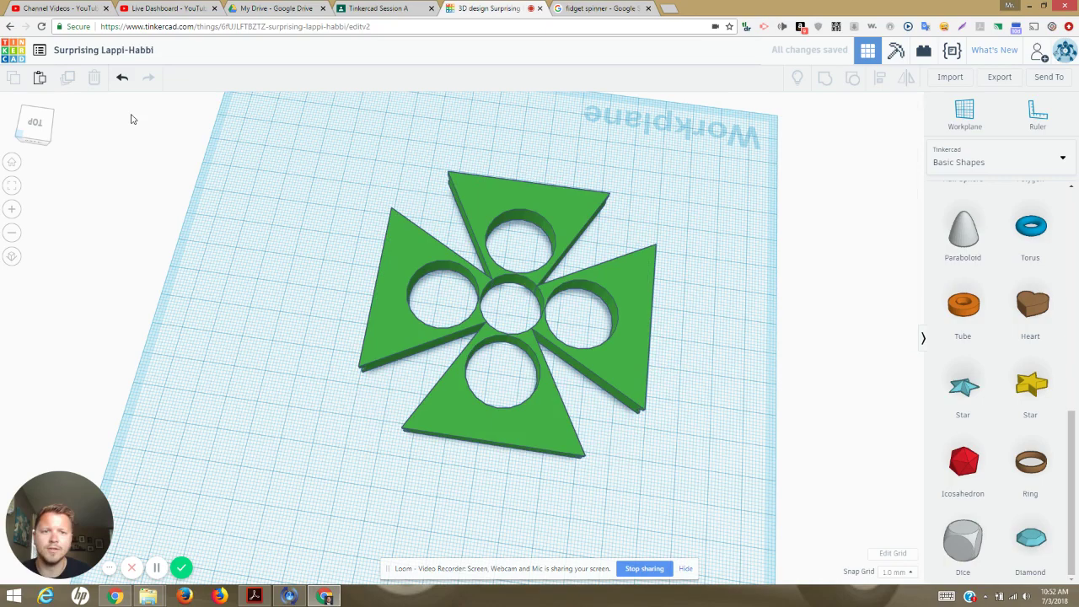
# Step: Examine the ring's cuts in the arm corners of the green cross, up close from the side and from above
pyautogui.click(43, 124)
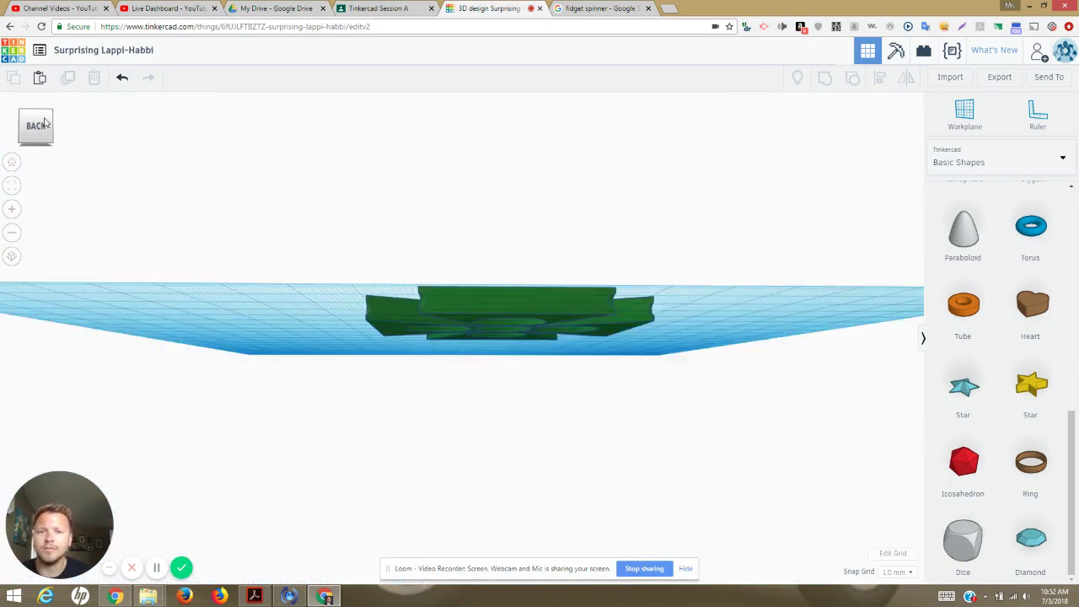
pyautogui.click(47, 126)
pyautogui.click(47, 126)
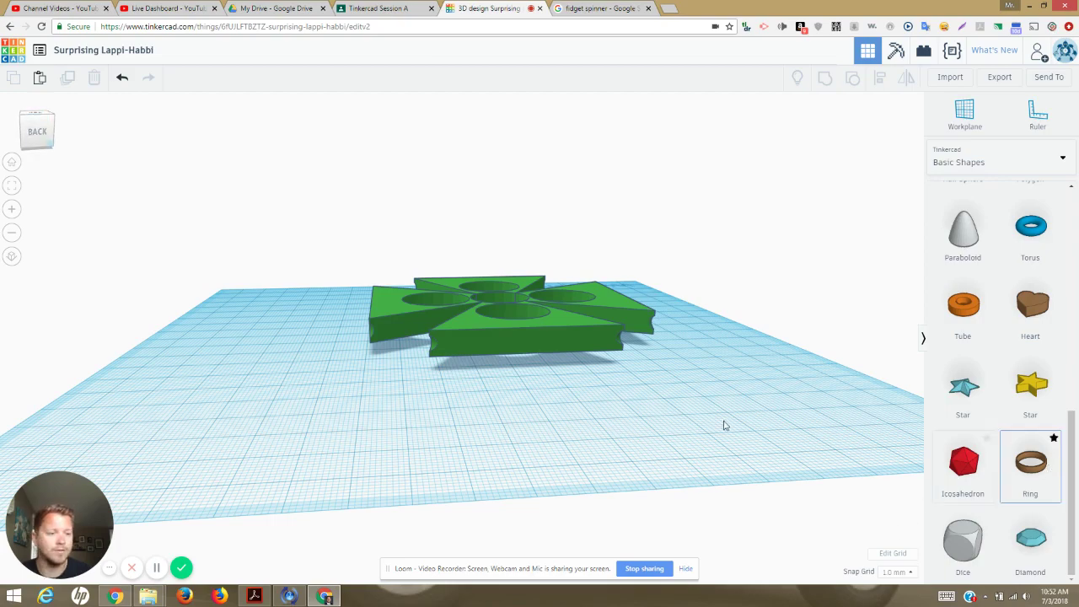
pyautogui.click(48, 140)
pyautogui.moveTo(47, 135); pyautogui.dragTo(87, 137)
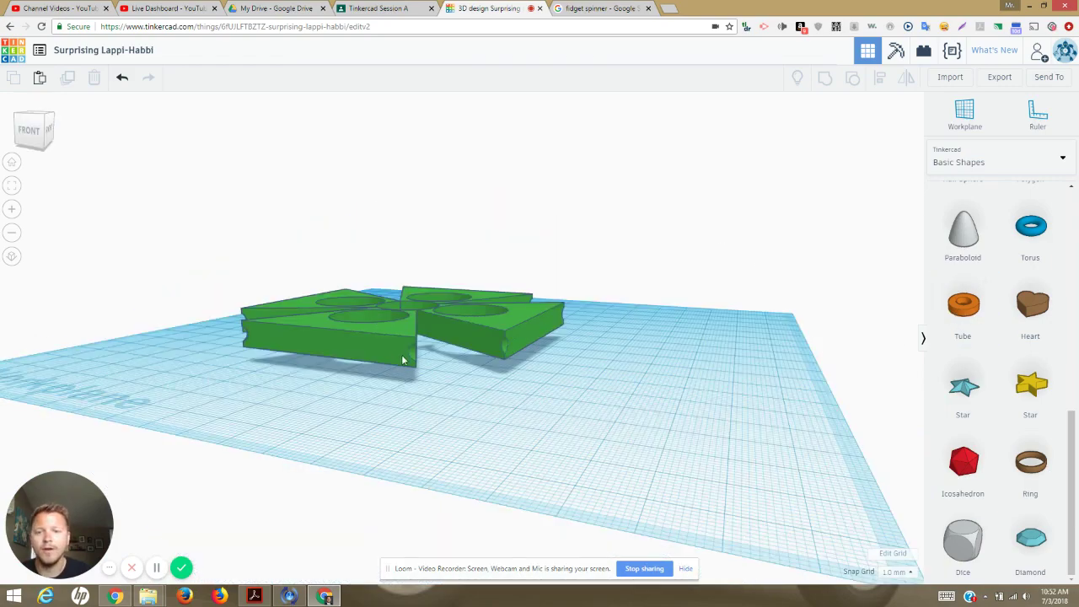
pyautogui.scroll(10, 429, 358)
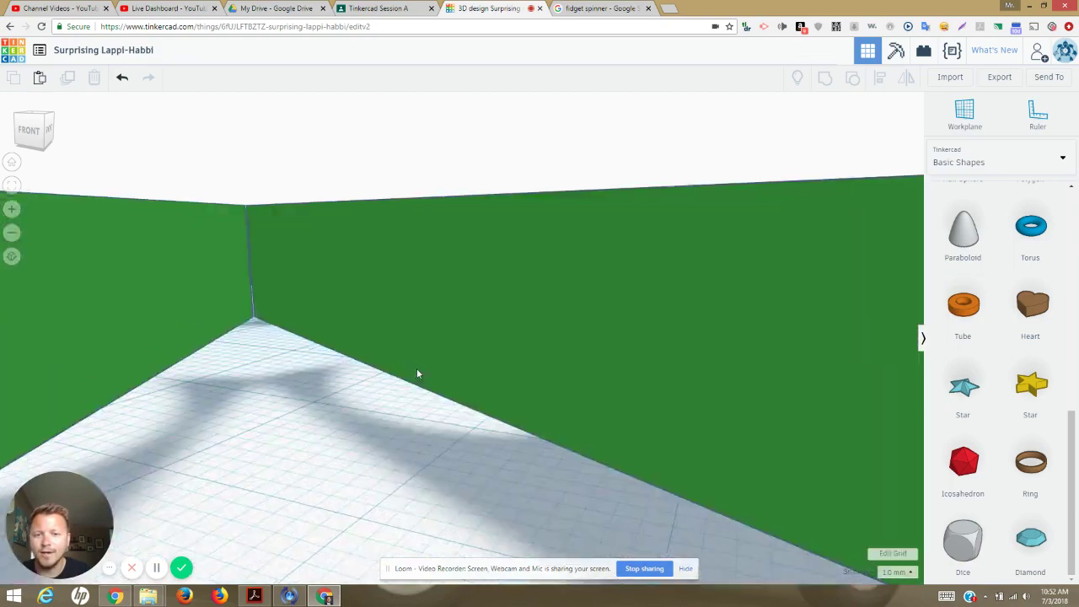
pyautogui.scroll(-8, 416, 371)
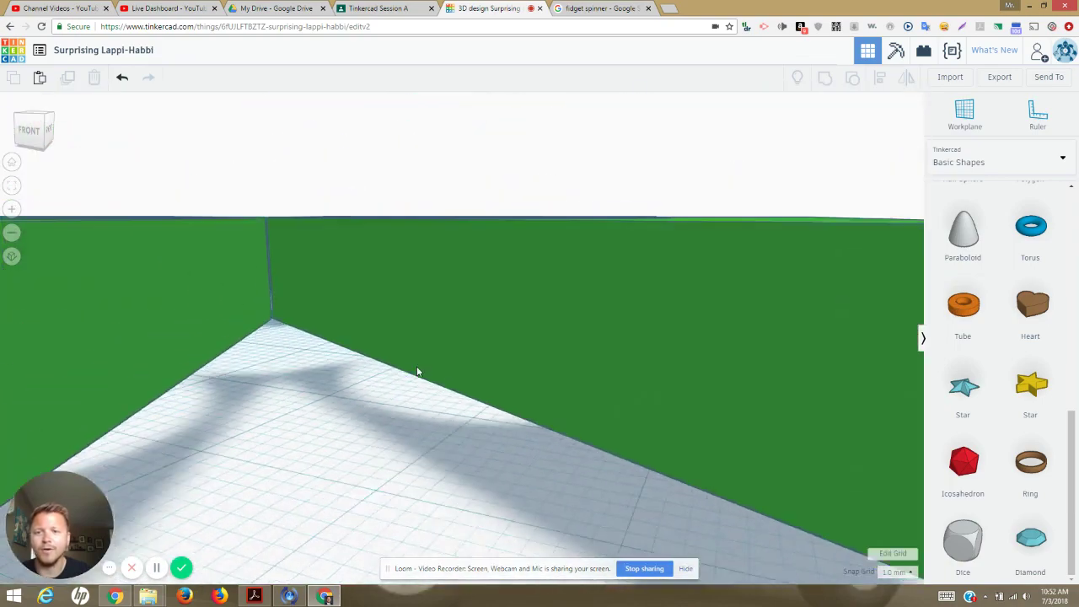
pyautogui.moveTo(300, 413); pyautogui.dragTo(370, 371)
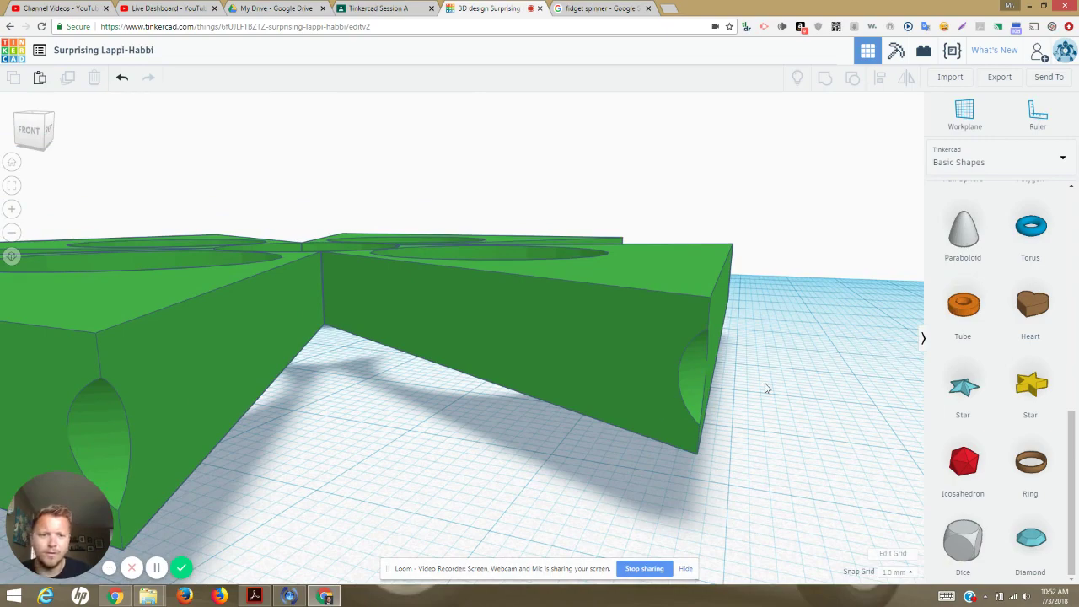
pyautogui.moveTo(766, 385); pyautogui.dragTo(717, 397)
pyautogui.click(676, 287)
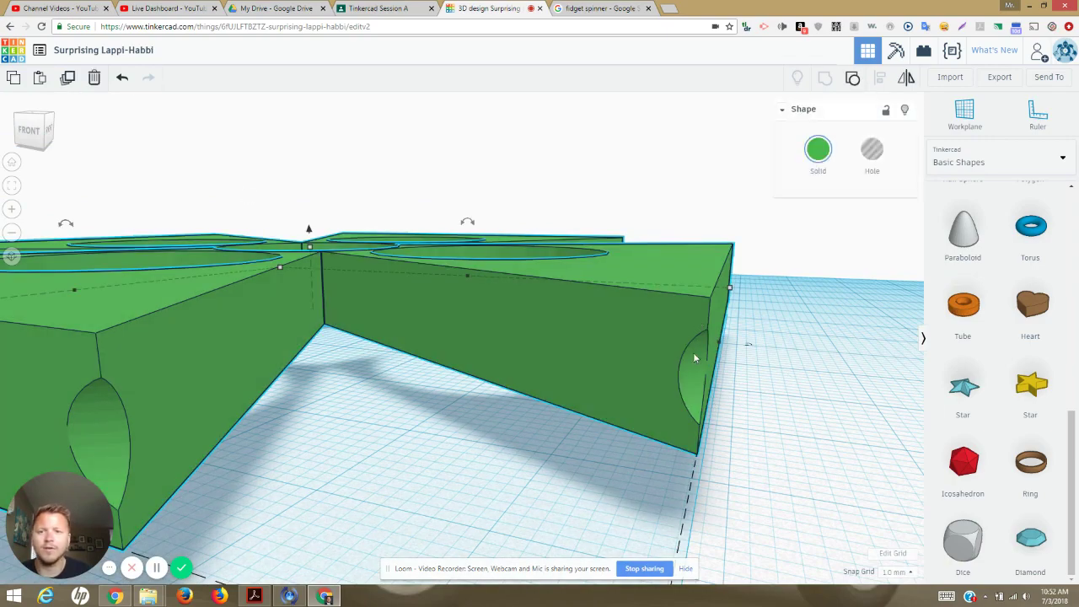
pyautogui.press('Escape')
pyautogui.click(35, 133)
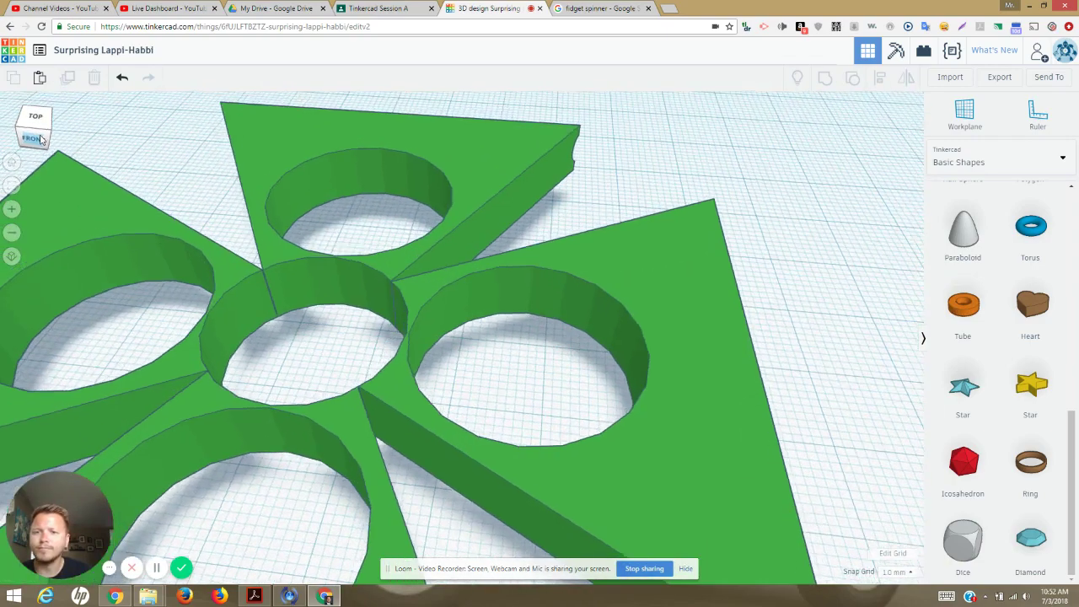
pyautogui.scroll(-2, 401, 328)
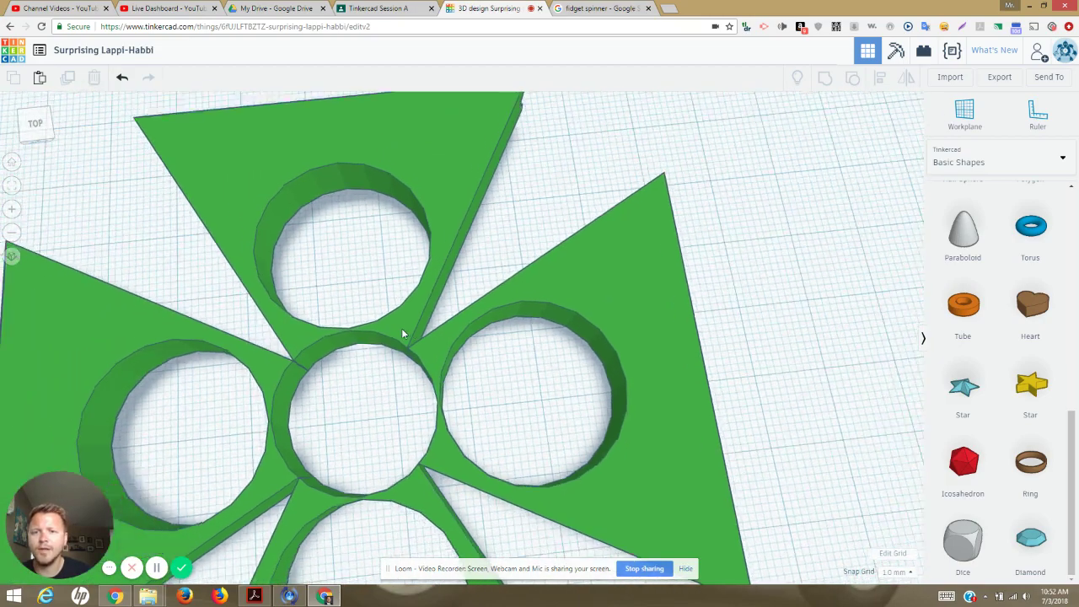
pyautogui.scroll(-3, 401, 328)
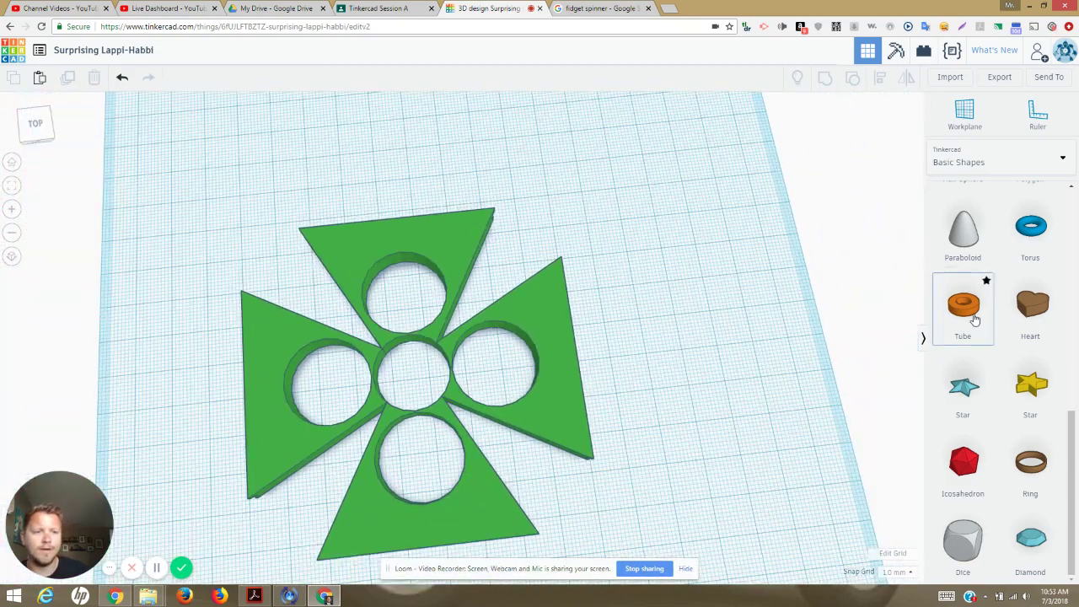
# Step: Undo the last grouping so the ring-shaped hole is separate from the green cross again
pyautogui.moveTo(974, 319); pyautogui.dragTo(919, 323)
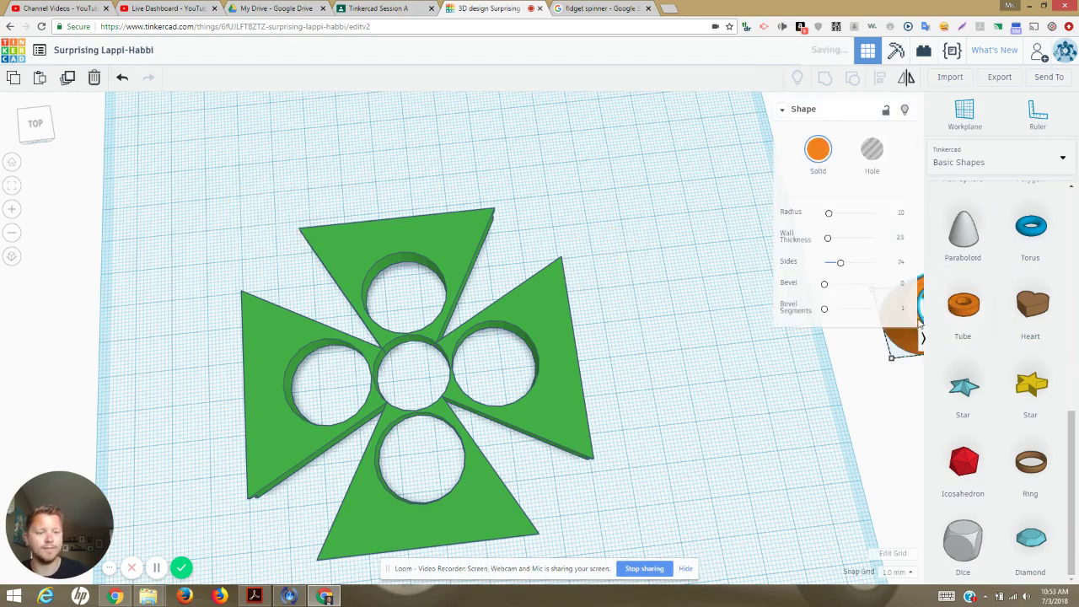
pyautogui.press('Delete')
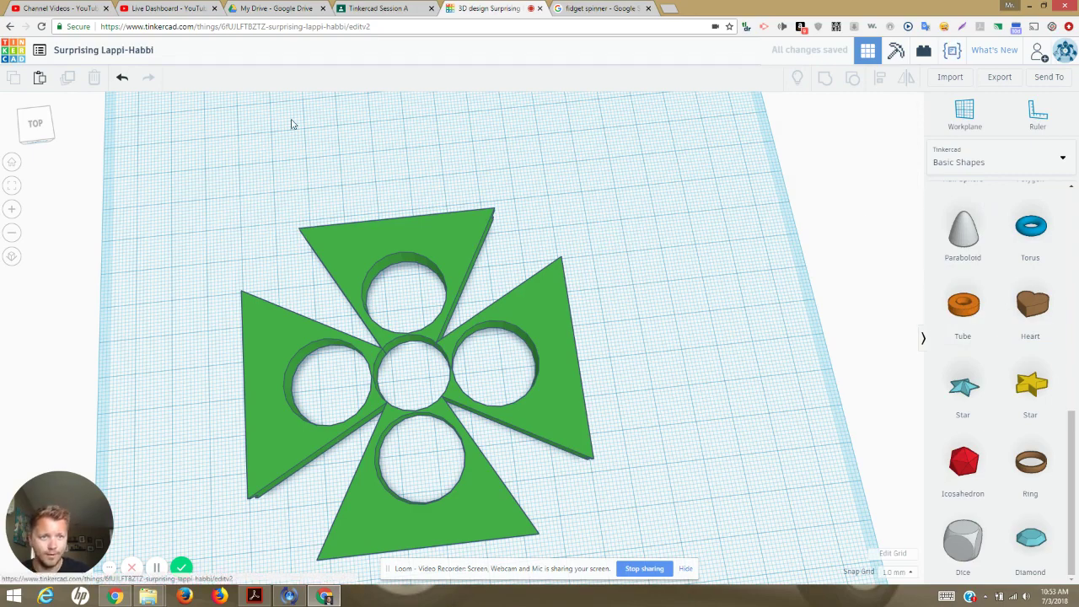
pyautogui.click(123, 77)
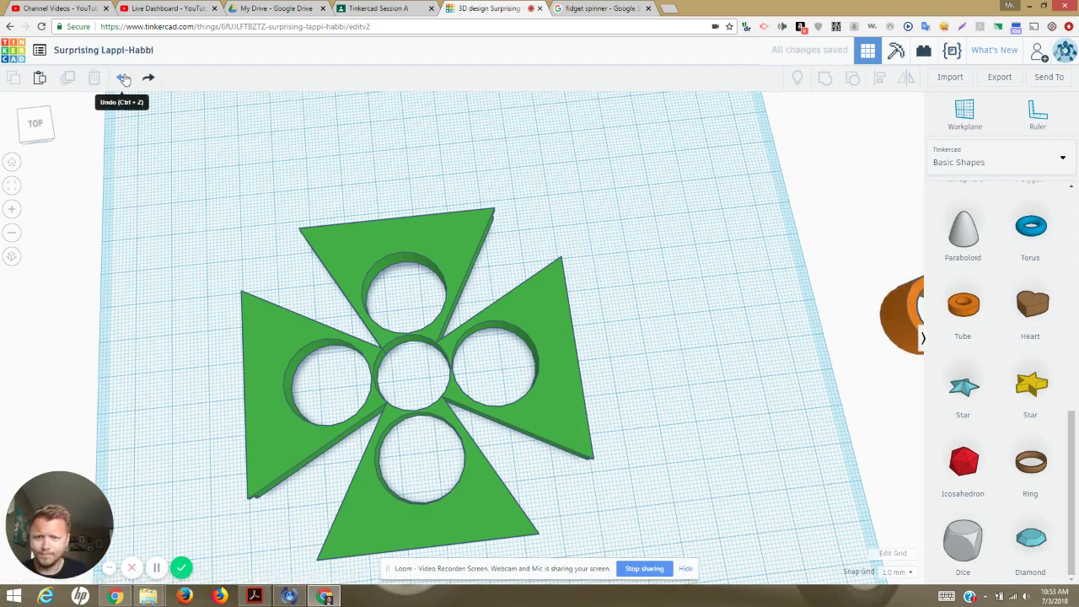
pyautogui.click(123, 78)
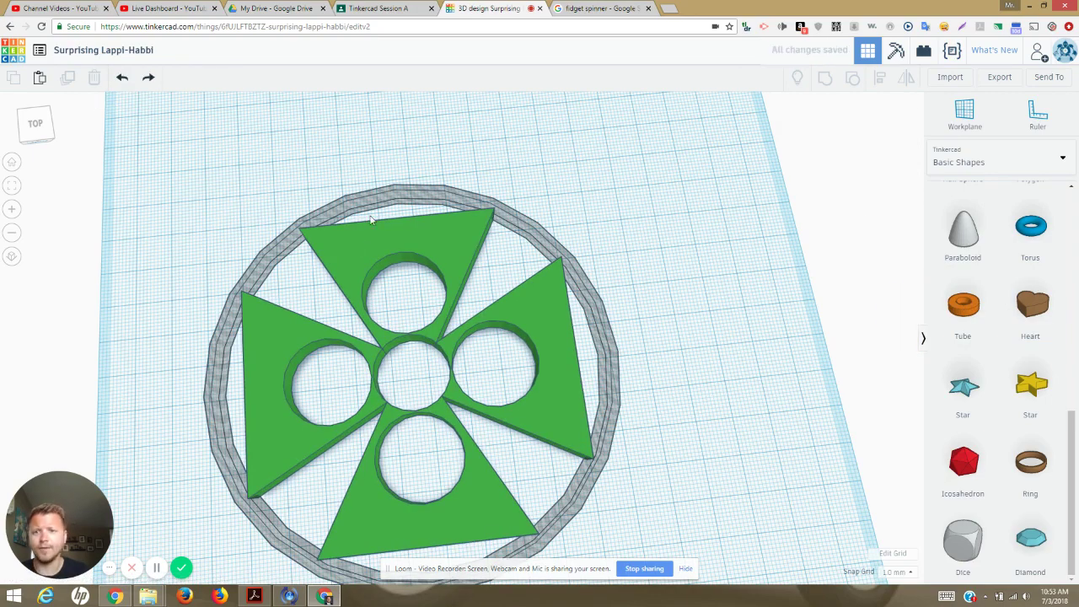
# Step: Measure the outer dimensions of the ring-shaped hole around the green cross, and deselect it
pyautogui.click(371, 210)
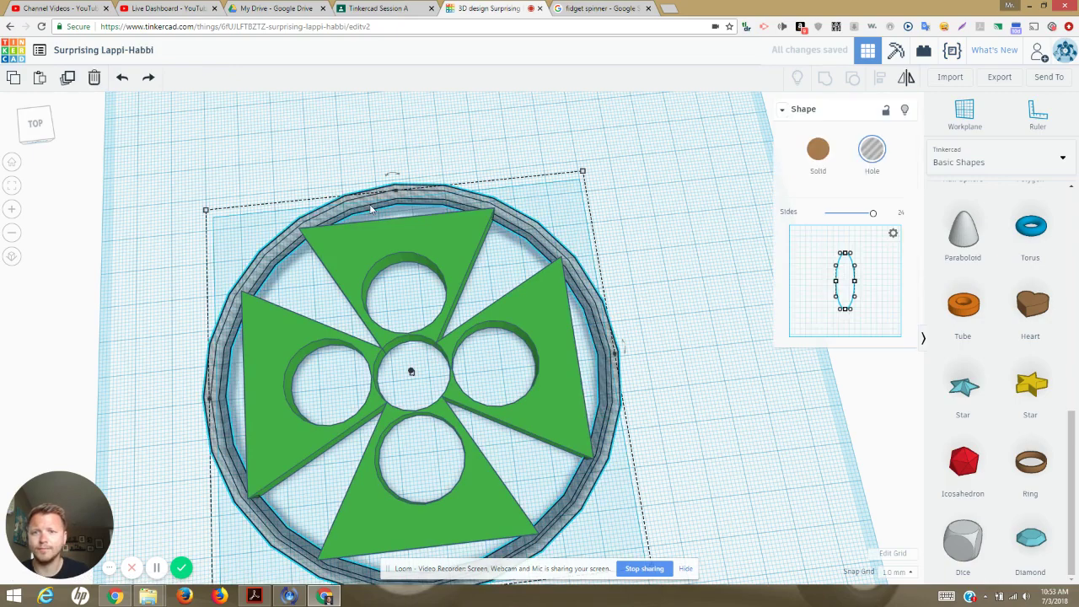
pyautogui.click(646, 310)
pyautogui.moveTo(39, 128); pyautogui.dragTo(47, 118)
pyautogui.click(45, 112)
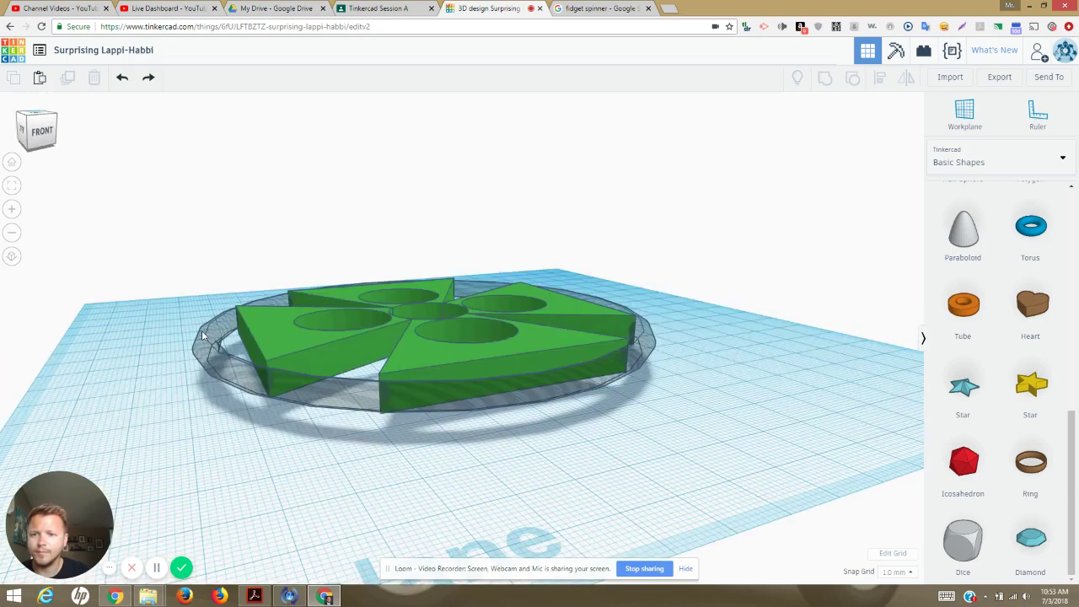
pyautogui.click(281, 381)
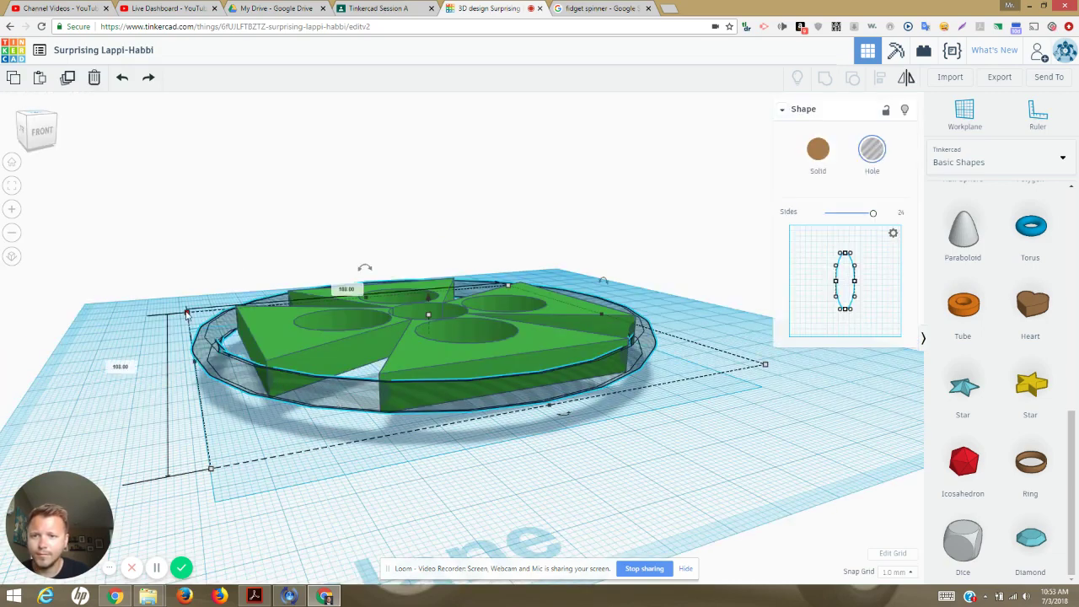
pyautogui.moveTo(187, 314); pyautogui.dragTo(187, 313)
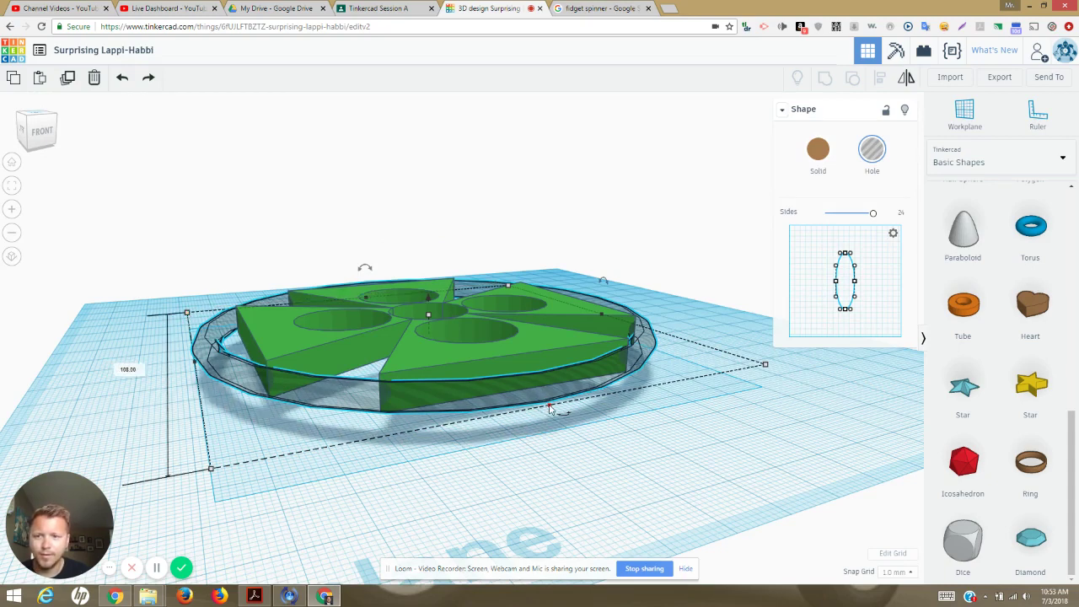
pyautogui.moveTo(544, 432); pyautogui.dragTo(575, 482)
# Step: Add a Tube shape beside the green cross and set its width to 108 mm
pyautogui.moveTo(979, 321); pyautogui.dragTo(637, 455)
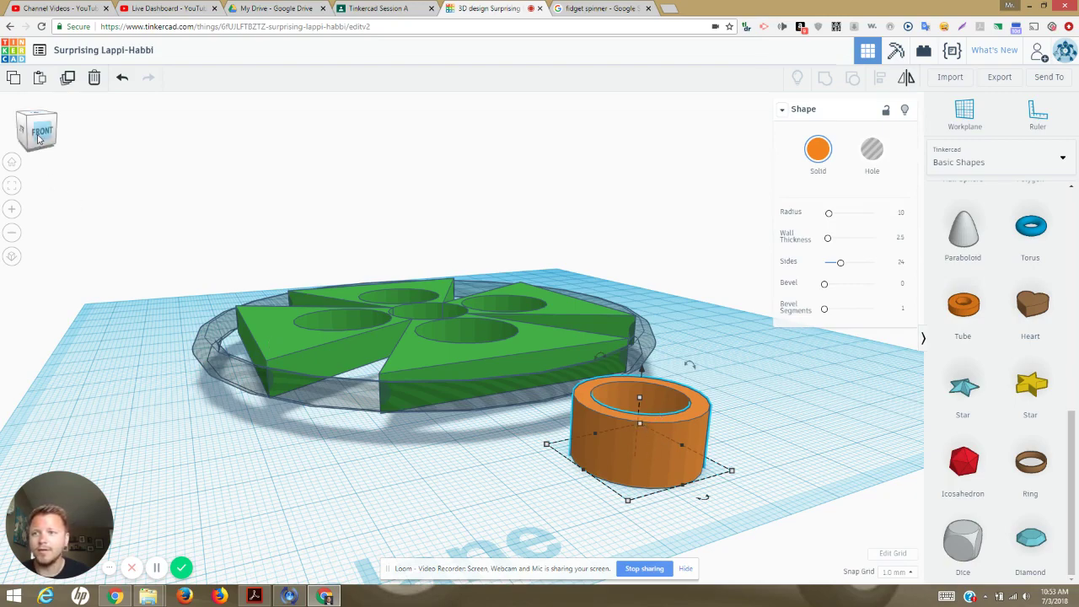
pyautogui.click(11, 161)
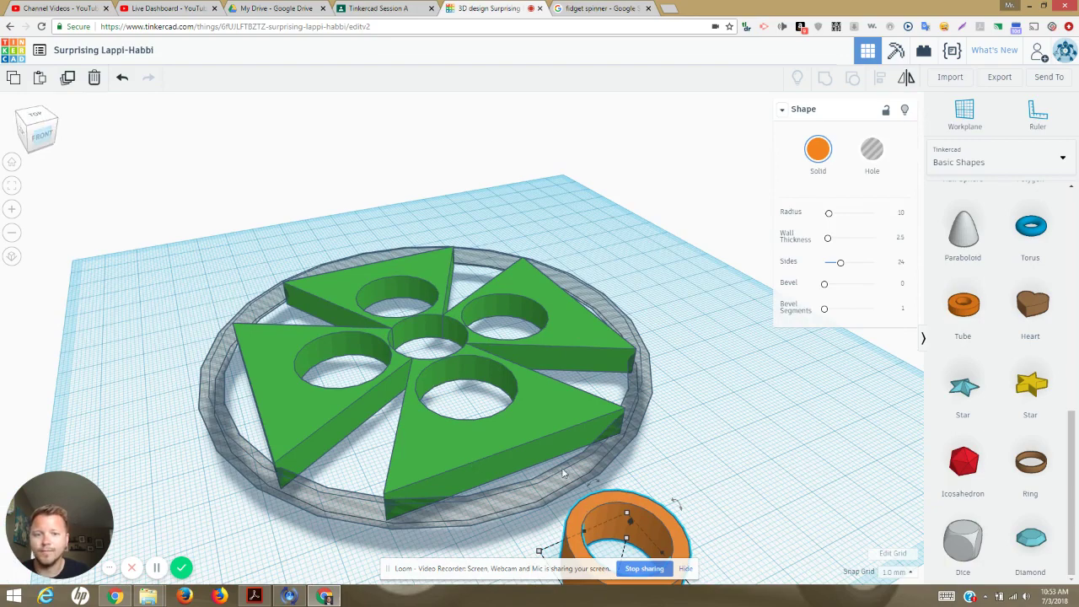
pyautogui.moveTo(595, 497); pyautogui.dragTo(742, 383)
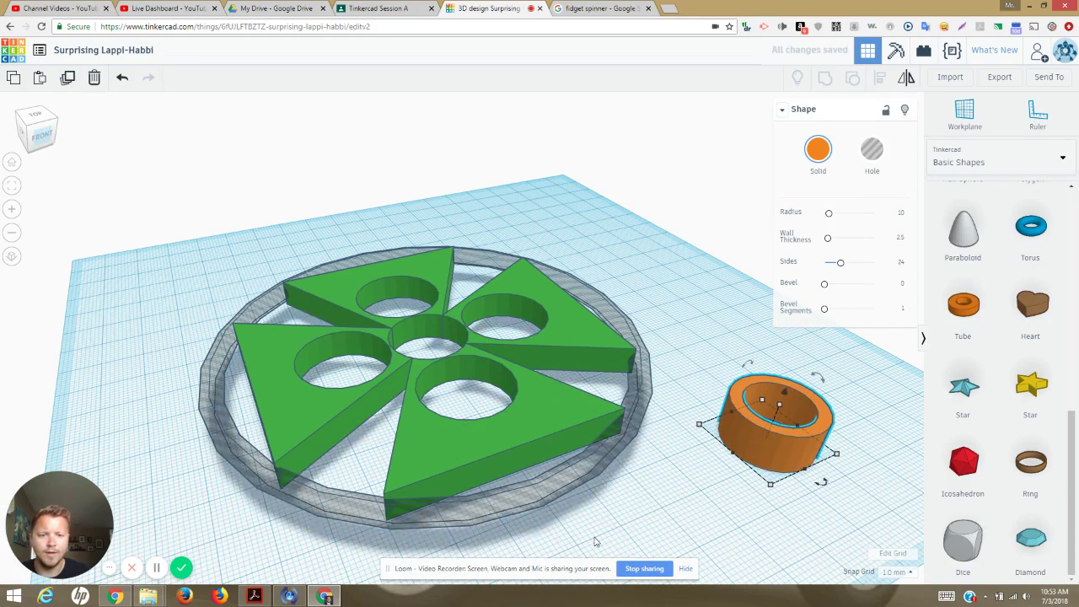
pyautogui.moveTo(699, 425)
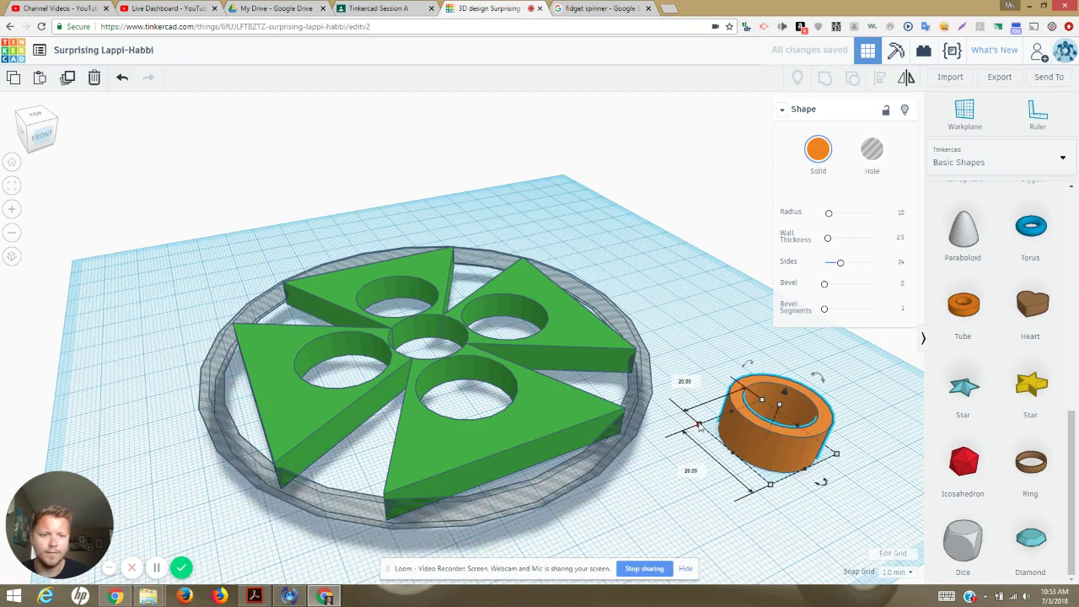
pyautogui.click(695, 385)
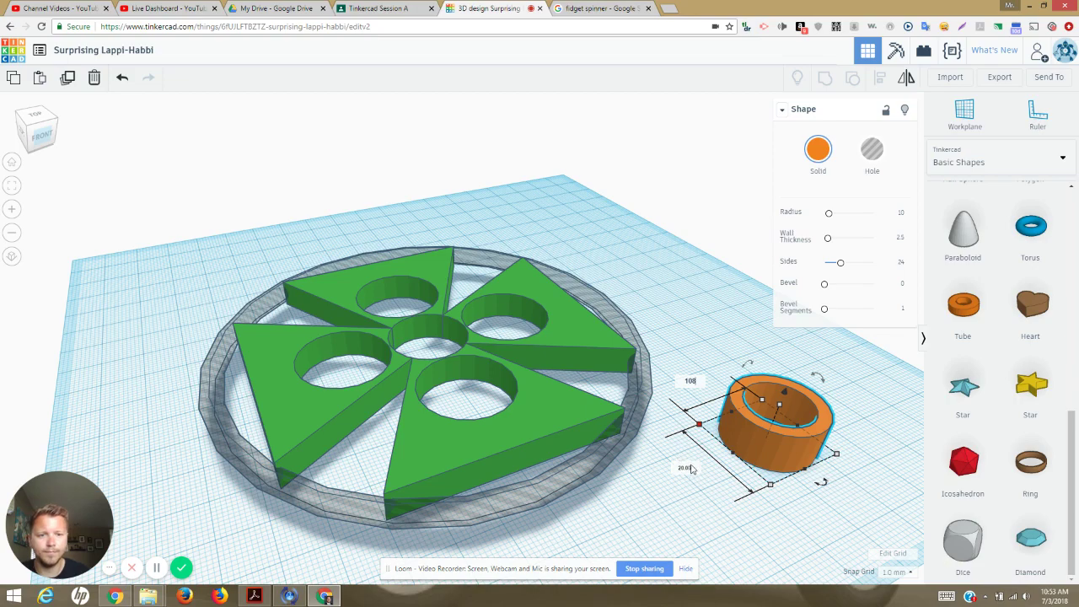
pyautogui.write('108')
pyautogui.press('Return')
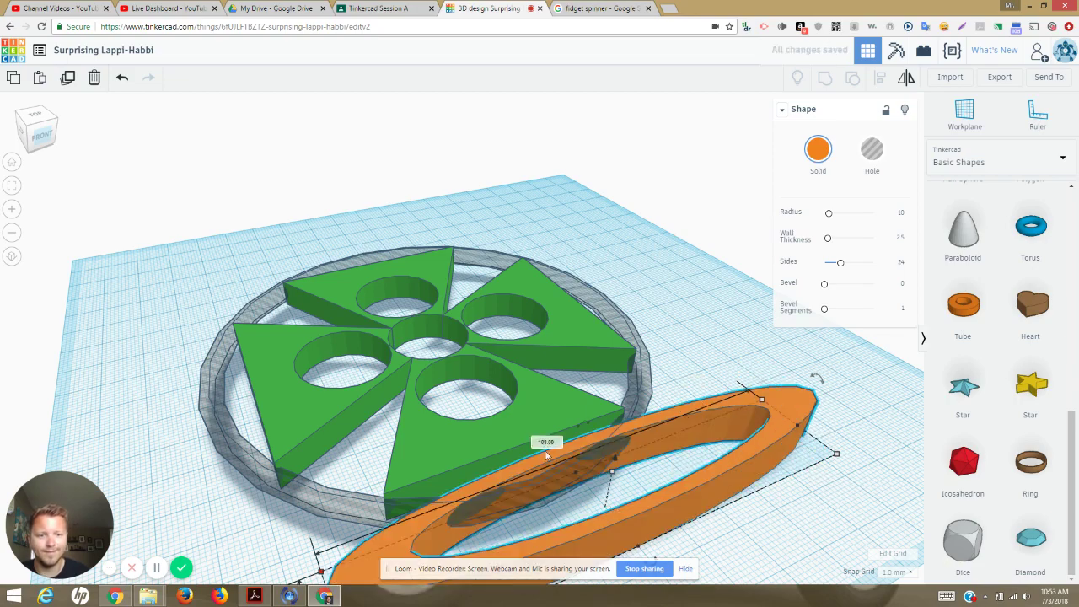
# Step: Move the stretched tube behind the green cross and set its depth to 108 mm
pyautogui.moveTo(590, 472); pyautogui.dragTo(307, 241)
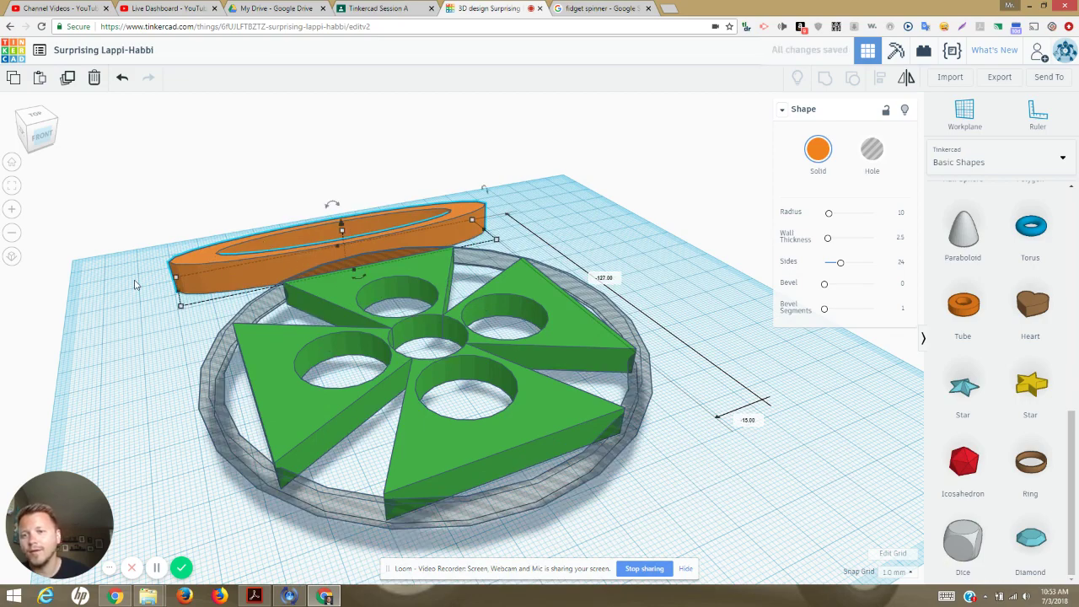
pyautogui.click(181, 273)
pyautogui.click(179, 279)
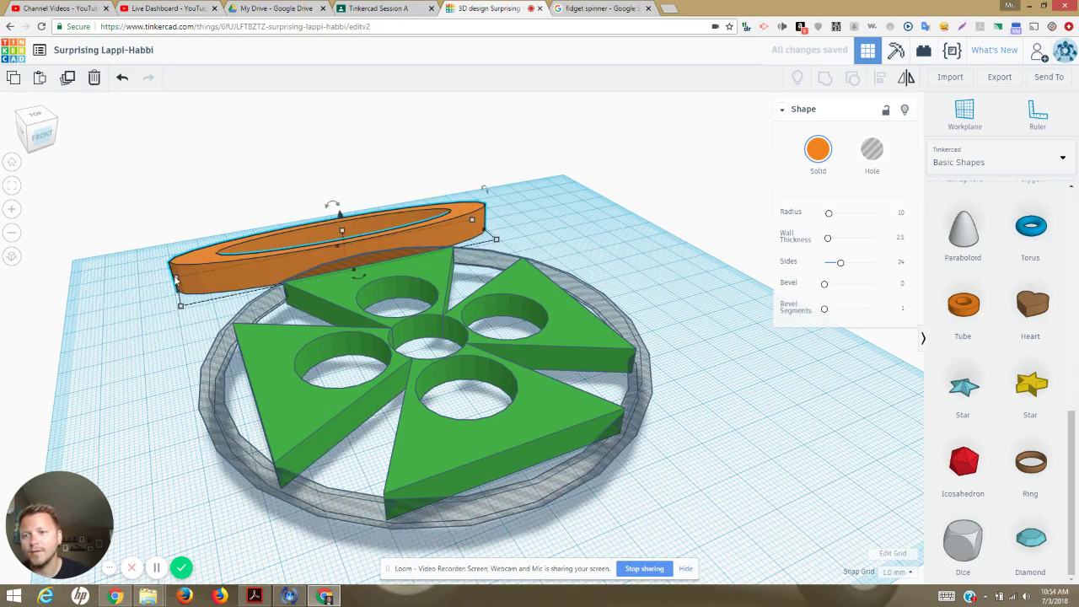
pyautogui.moveTo(181, 304)
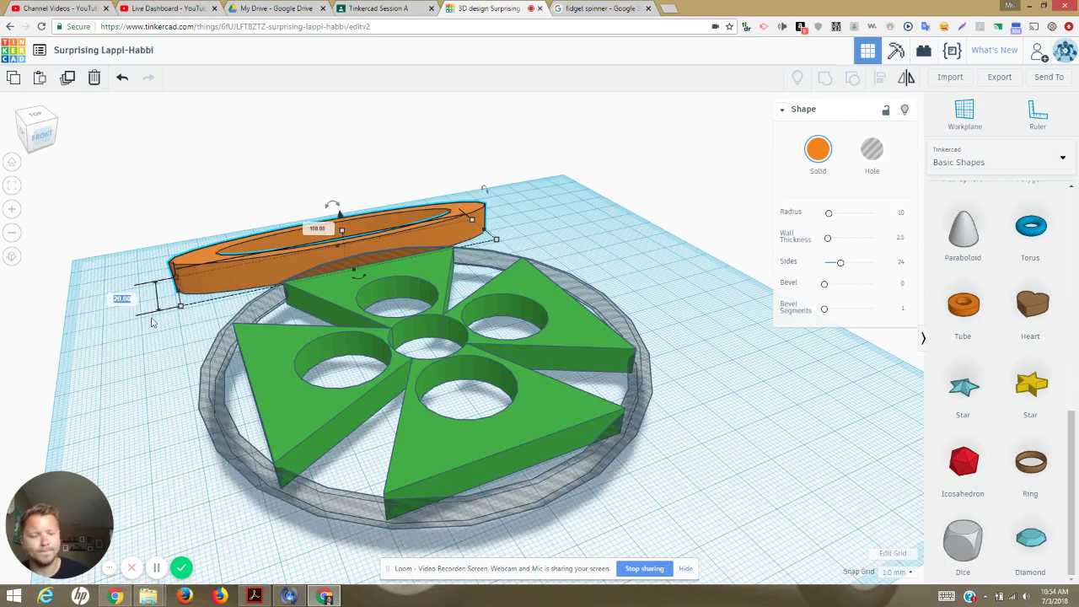
pyautogui.write('8')
pyautogui.press('Return')
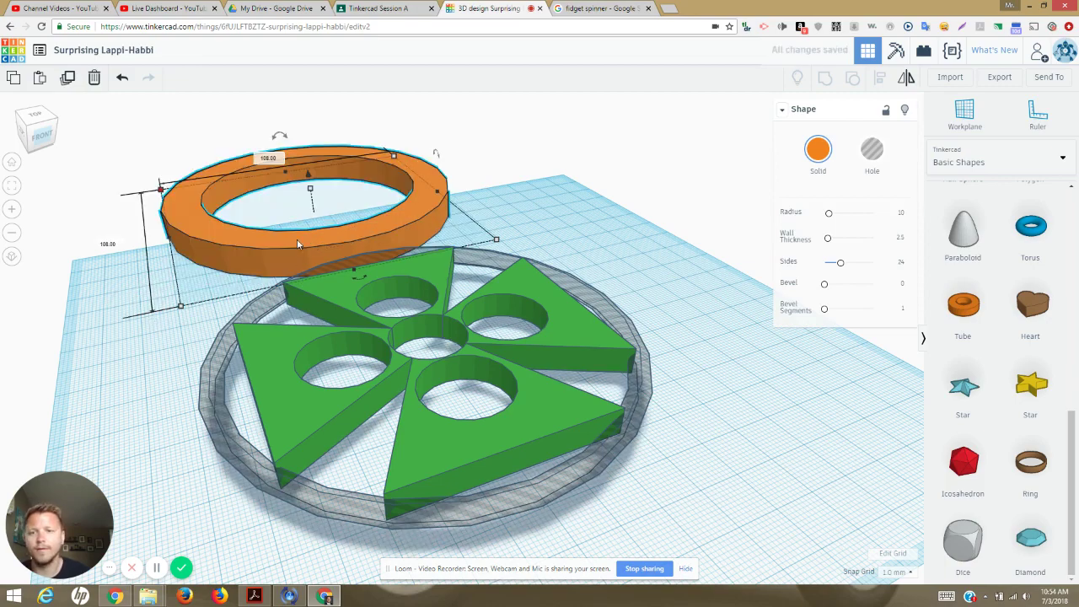
# Step: Move the orange tube over the green cross and delete the old ring-shaped hole
pyautogui.moveTo(292, 240); pyautogui.dragTo(437, 459)
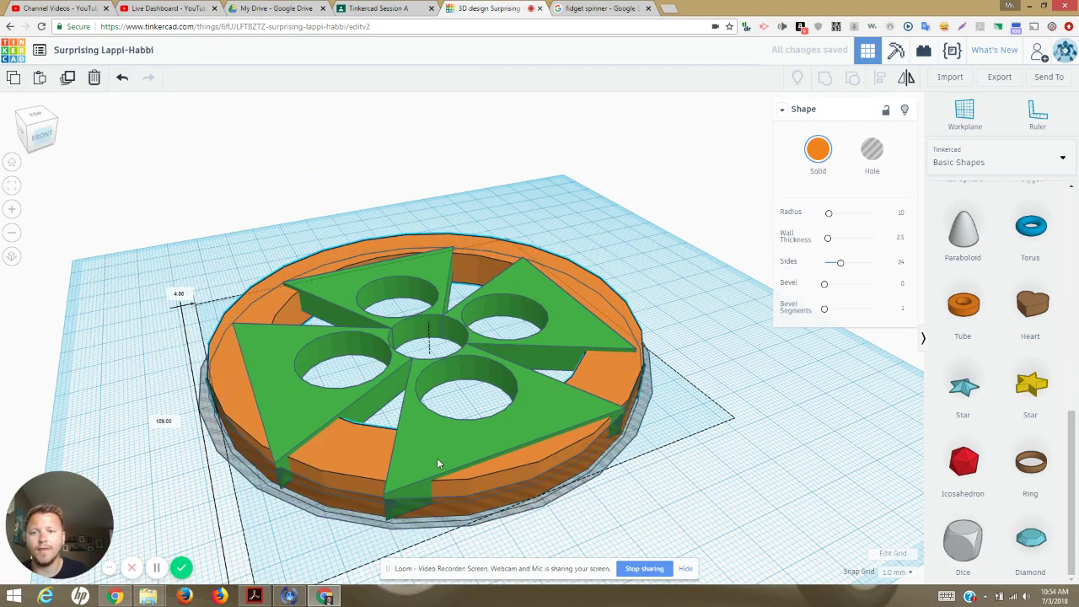
pyautogui.click(401, 527)
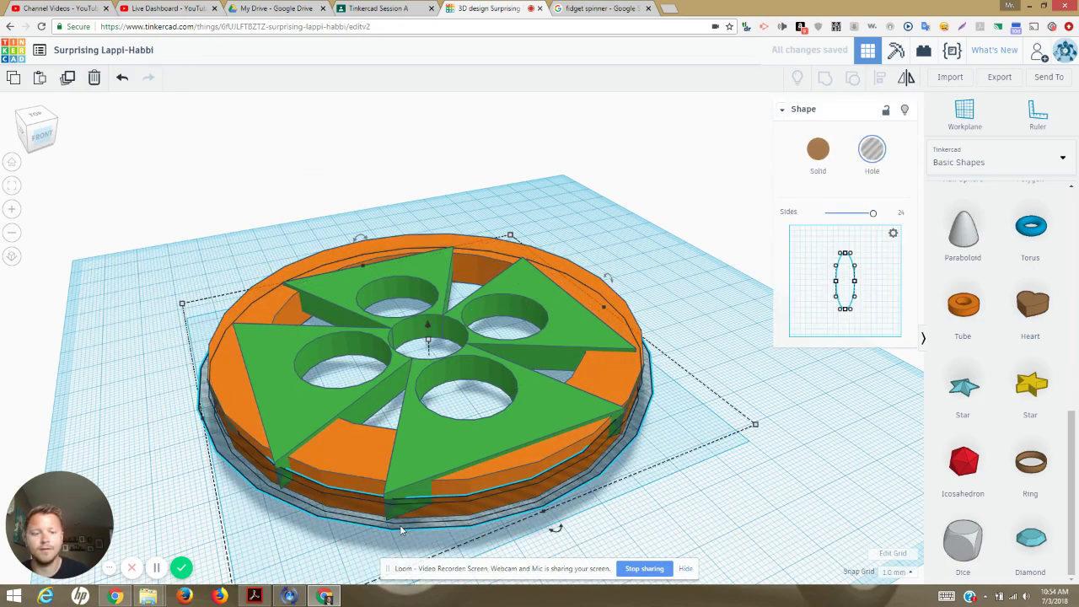
pyautogui.press('Delete')
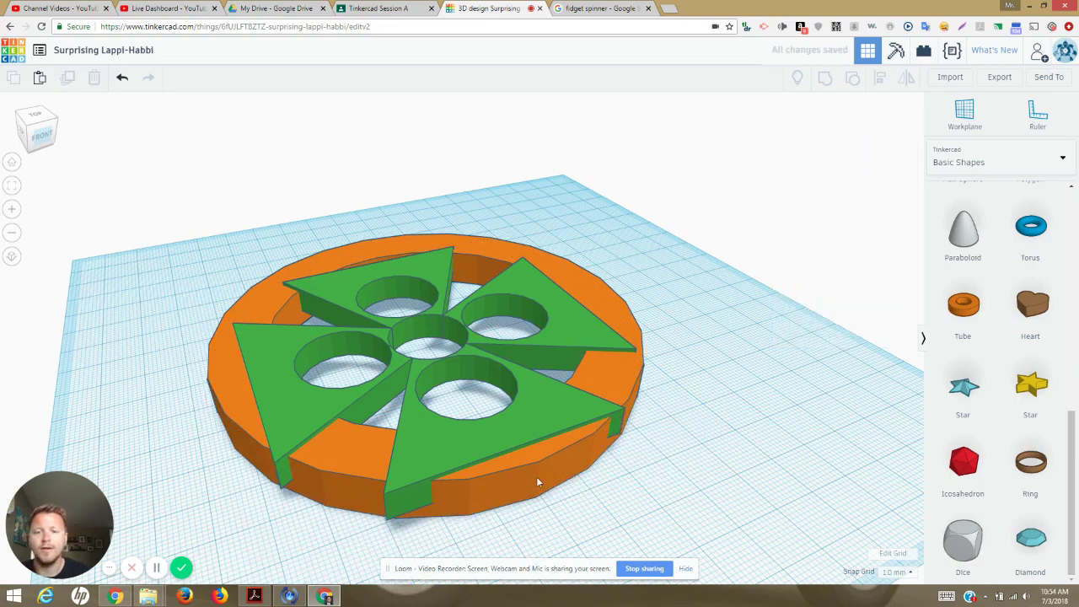
# Step: Select the orange tube and the green cross, and align their centres in both horizontal directions
pyautogui.click(531, 487)
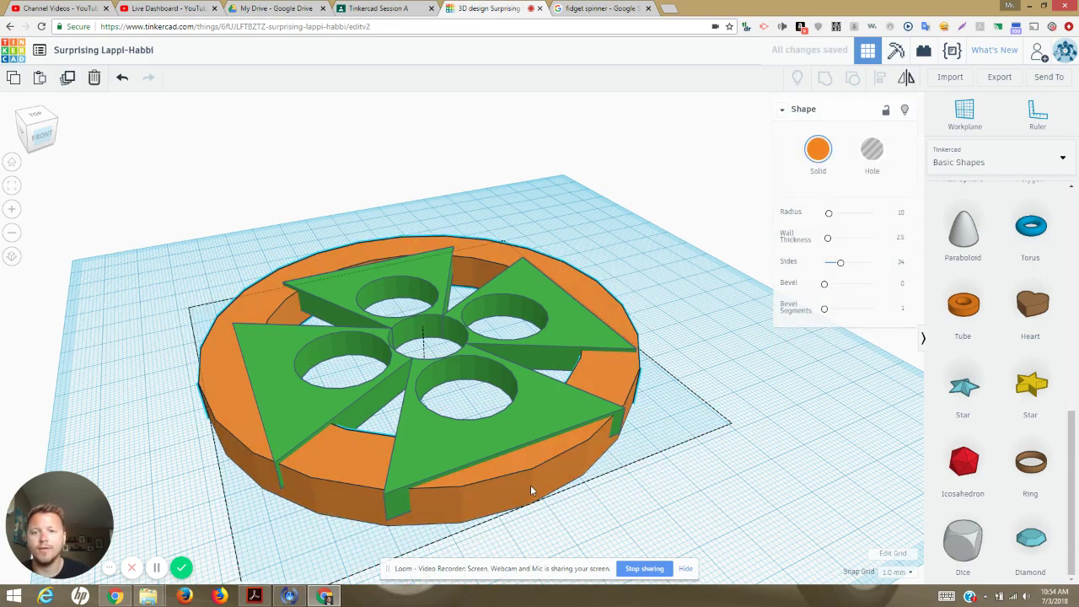
pyautogui.moveTo(179, 249); pyautogui.dragTo(791, 498)
pyautogui.moveTo(740, 527); pyautogui.dragTo(735, 549)
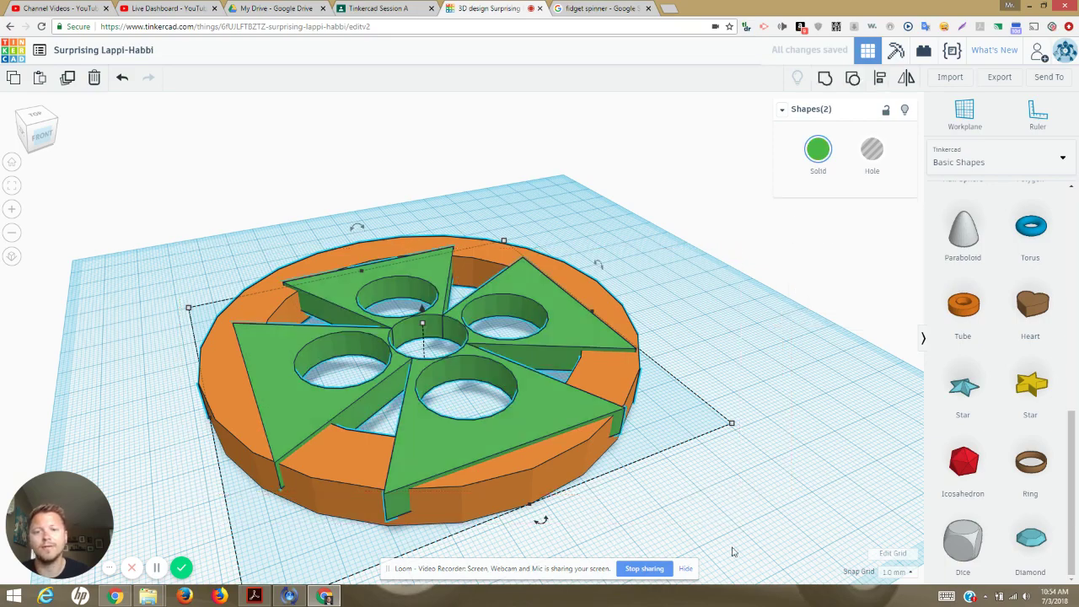
pyautogui.click(879, 79)
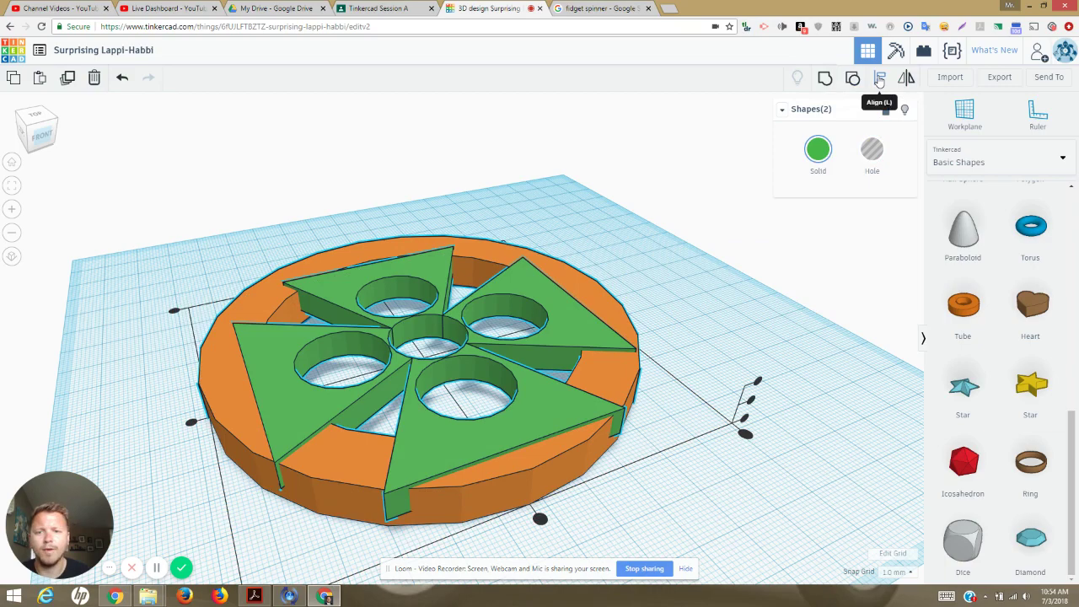
pyautogui.click(540, 518)
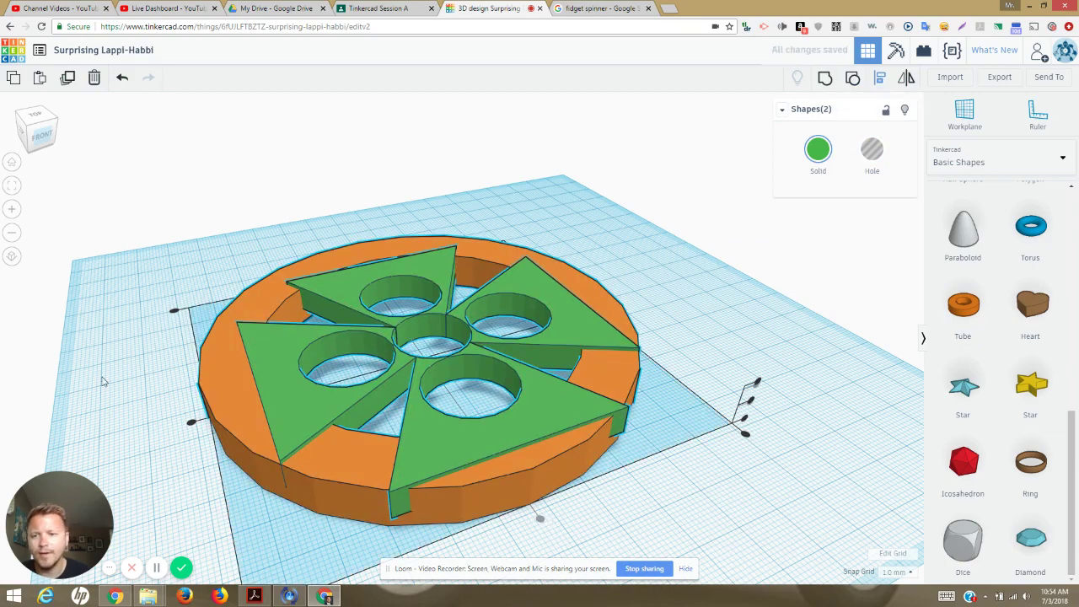
pyautogui.click(192, 423)
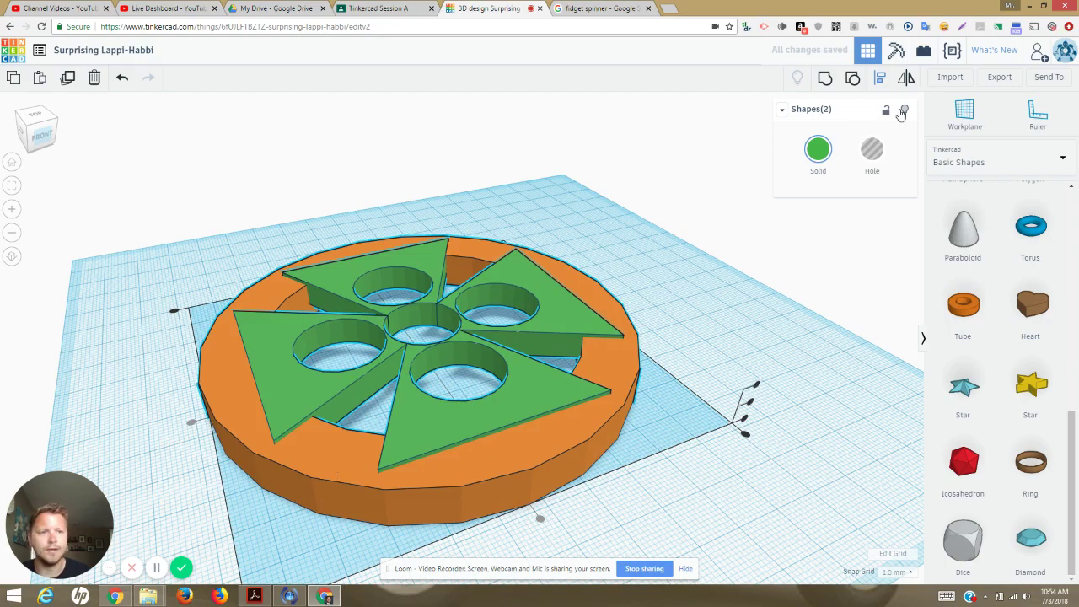
# Step: Undo turning both shapes into holes, and turn only the orange tube into a hole
pyautogui.click(872, 149)
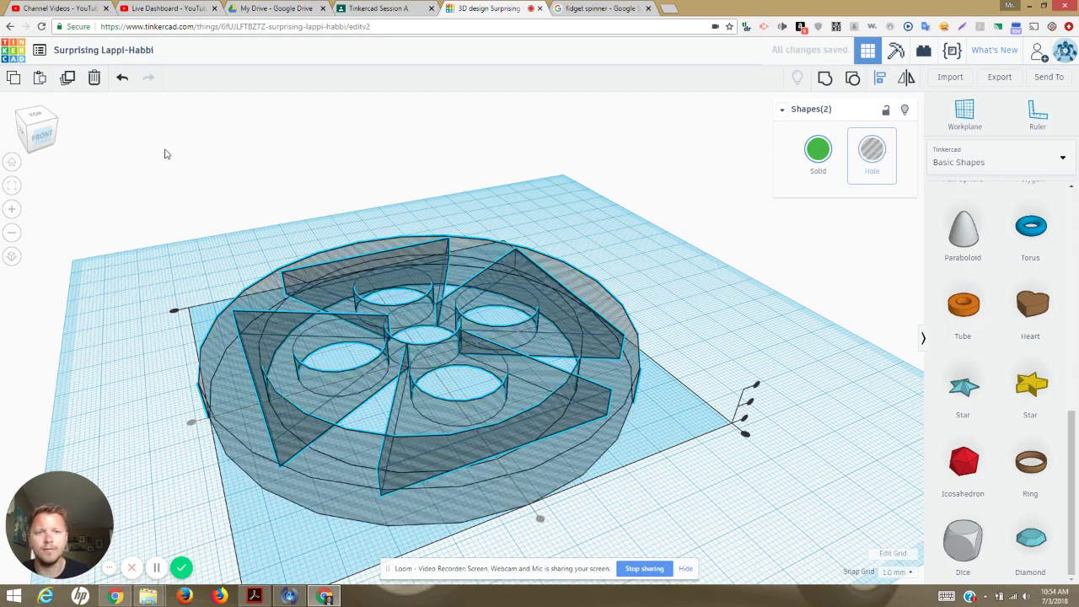
pyautogui.click(123, 77)
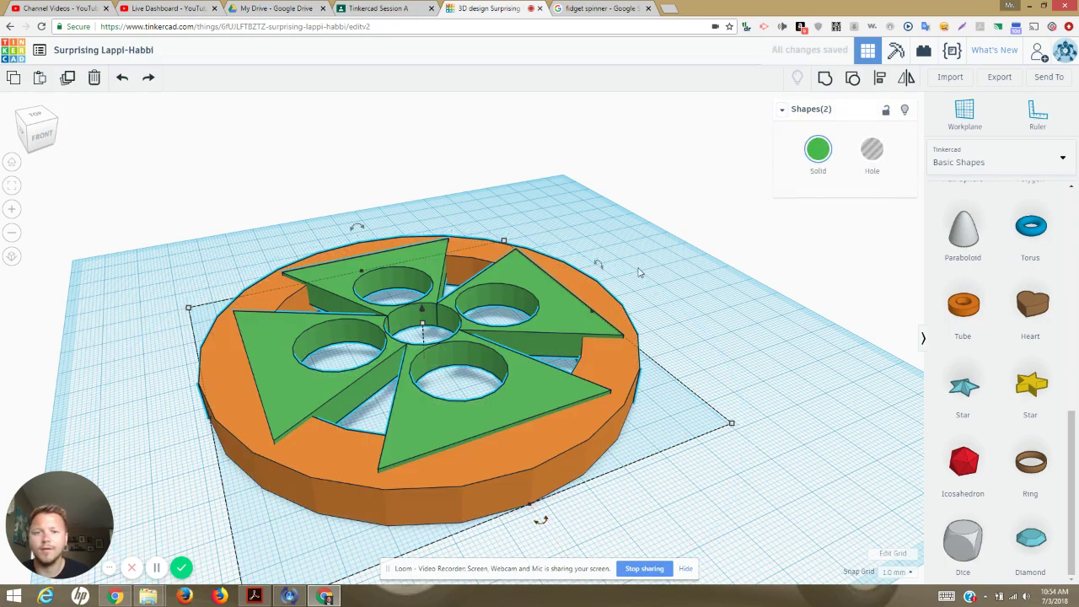
pyautogui.click(670, 540)
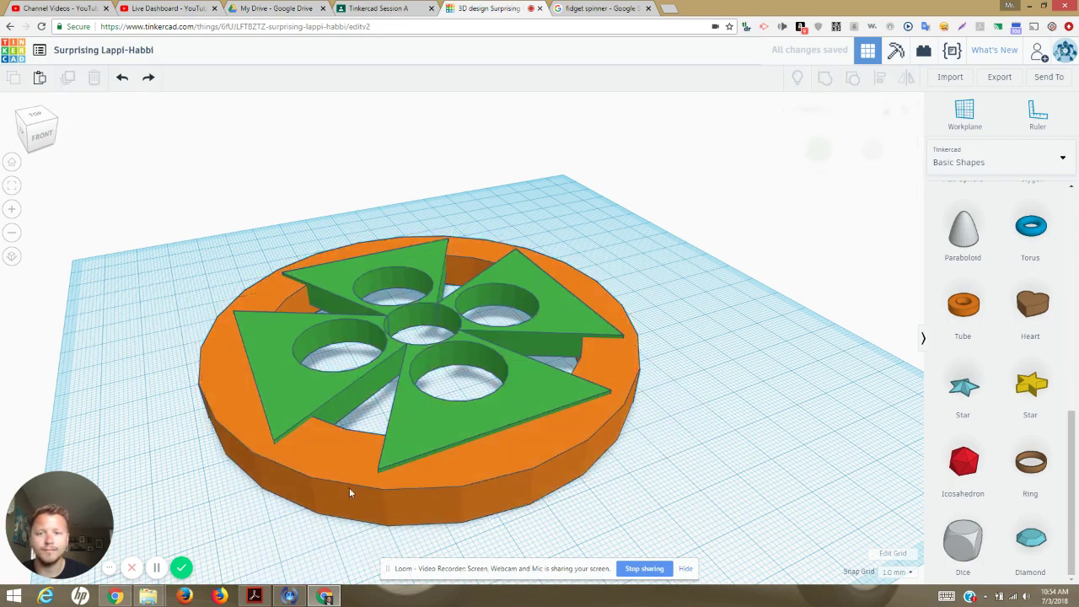
pyautogui.click(309, 494)
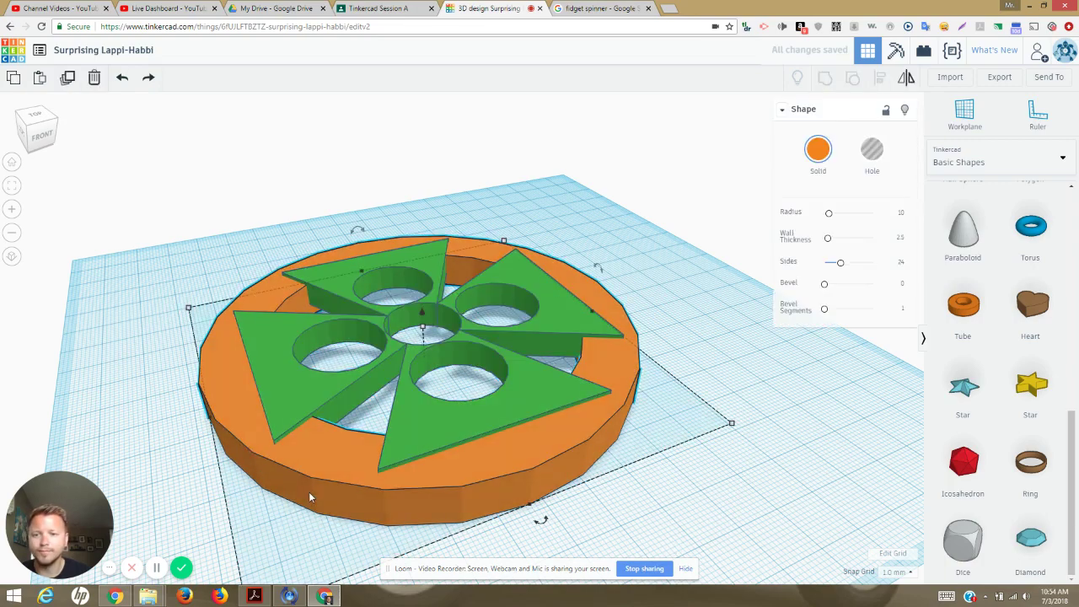
pyautogui.click(872, 152)
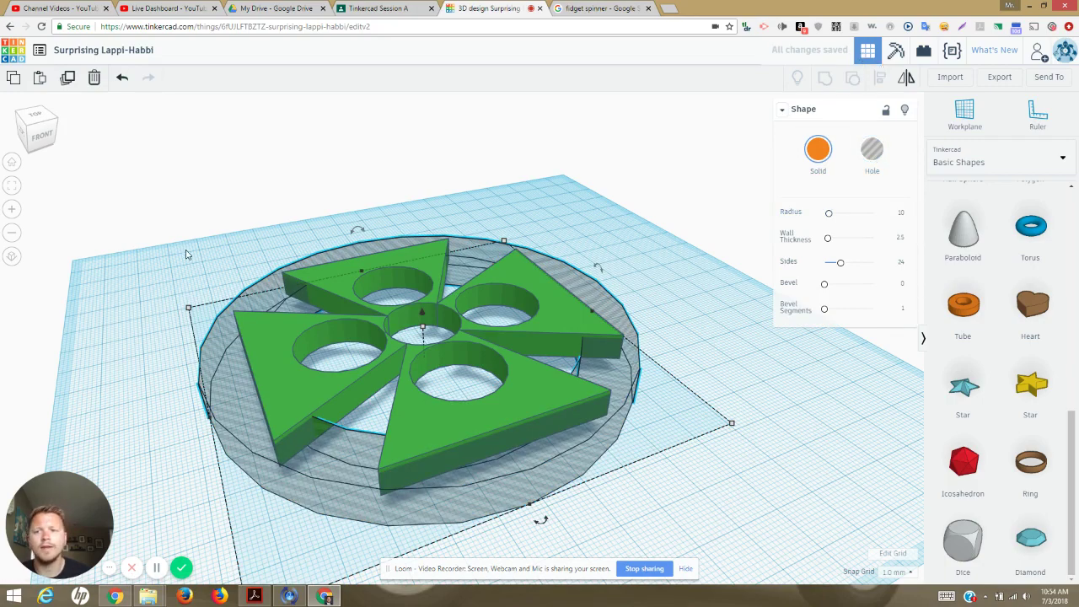
# Step: Group the tube hole with the green cross to cut its arm ends, and check the cut from the side
pyautogui.moveTo(187, 254); pyautogui.dragTo(730, 530)
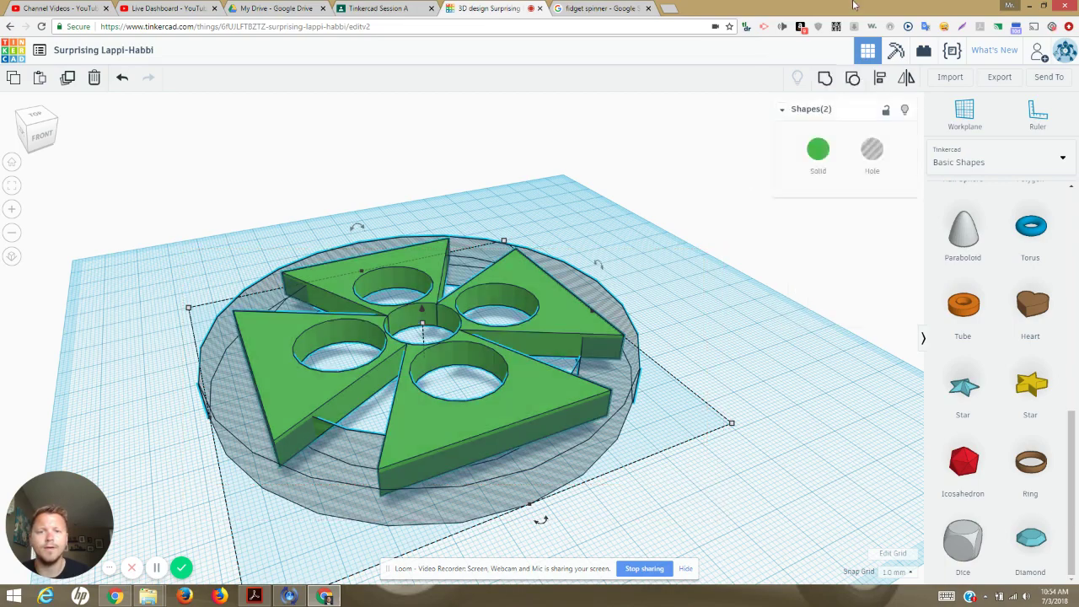
pyautogui.click(824, 78)
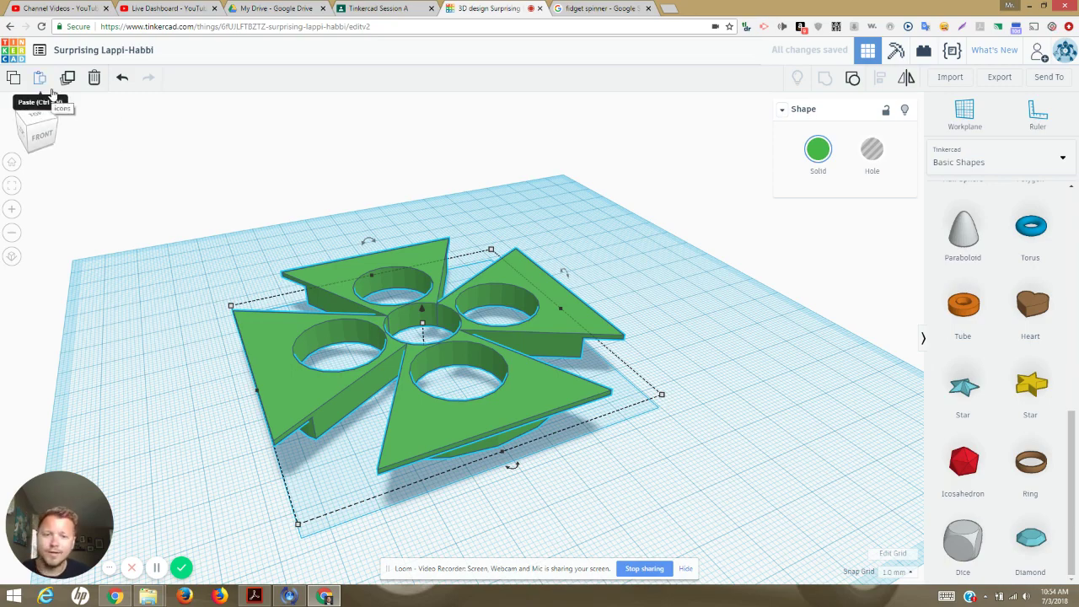
pyautogui.click(41, 130)
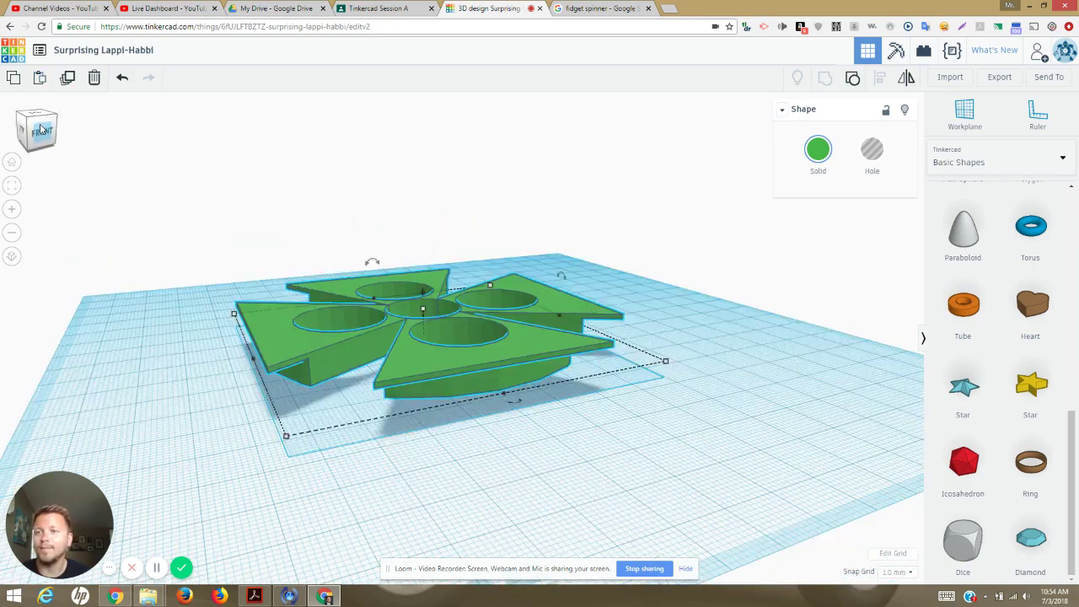
pyautogui.moveTo(41, 124); pyautogui.dragTo(46, 152)
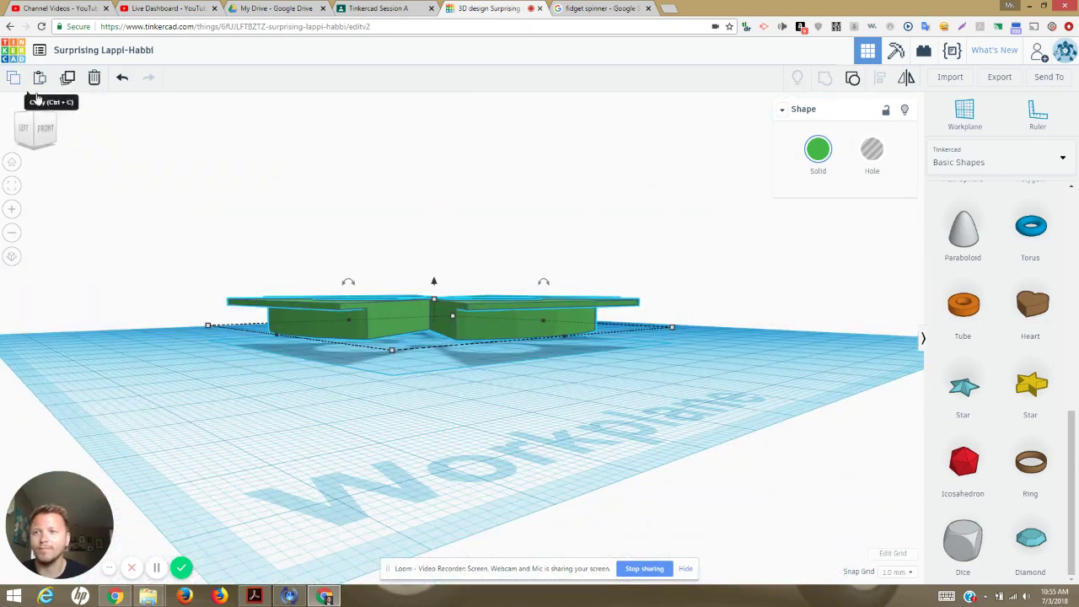
# Step: Undo the grouping of the tube hole with the green cross, and select only the tube hole
pyautogui.click(122, 77)
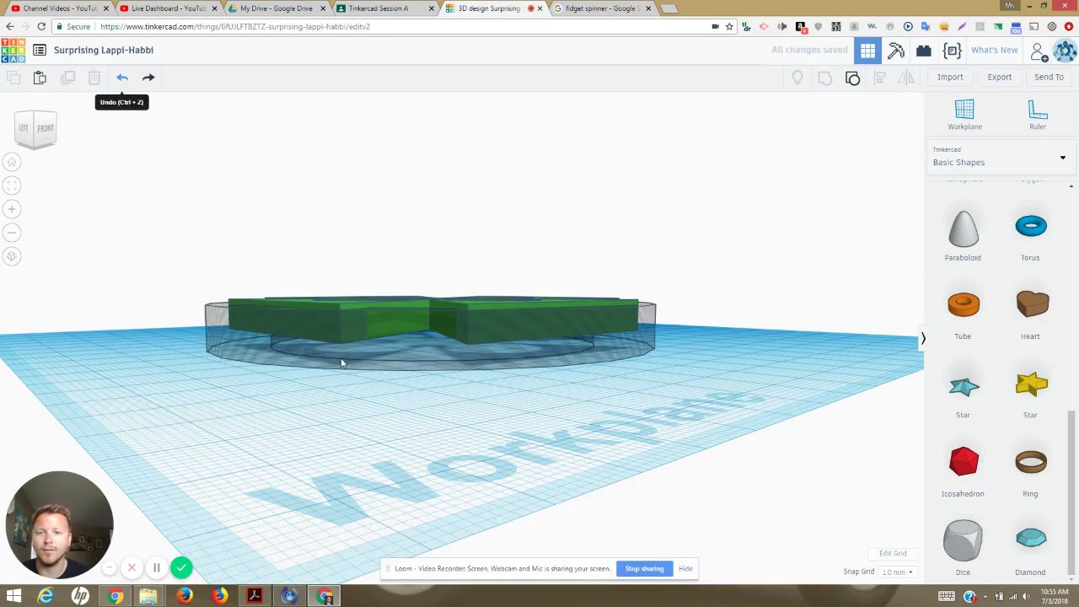
pyautogui.click(368, 339)
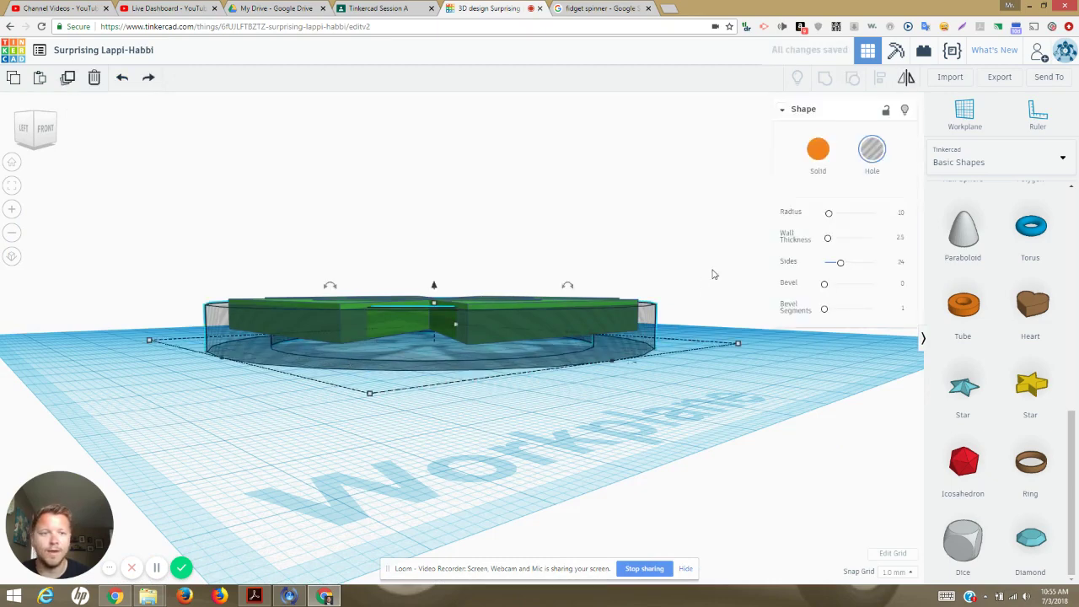
# Step: Try more sides and a radius of 22.49 on the tube hole, undoing each change
pyautogui.moveTo(843, 268); pyautogui.dragTo(862, 263)
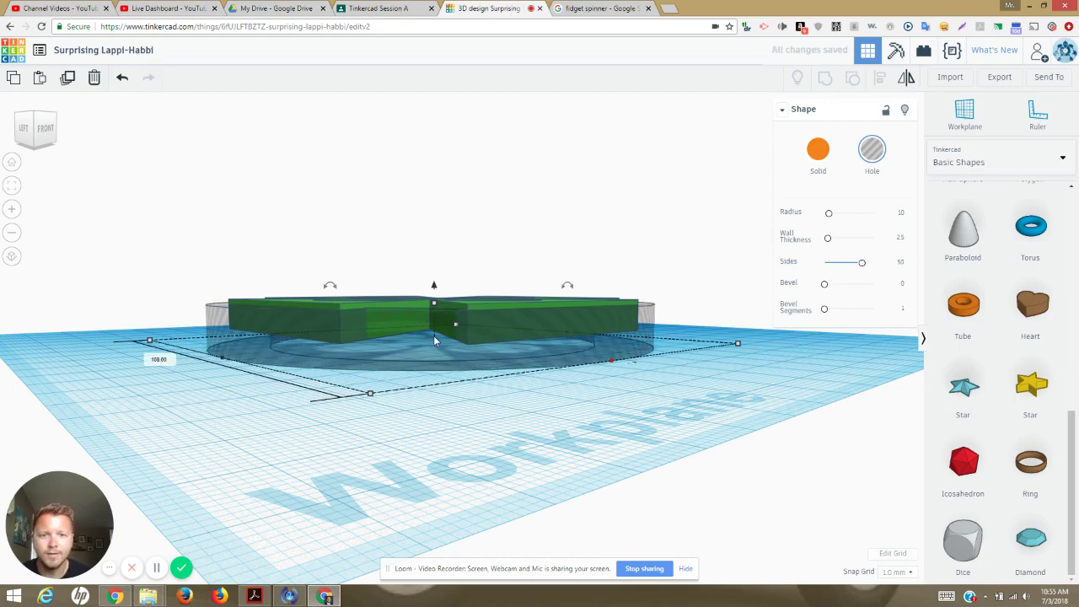
pyautogui.click(42, 120)
pyautogui.moveTo(49, 146); pyautogui.dragTo(49, 145)
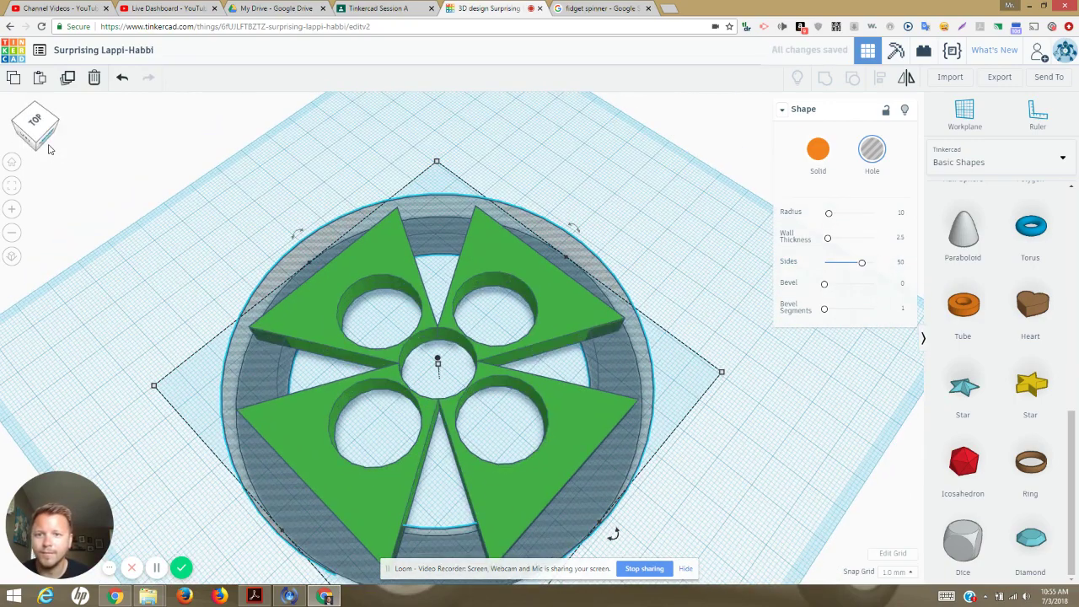
pyautogui.click(122, 78)
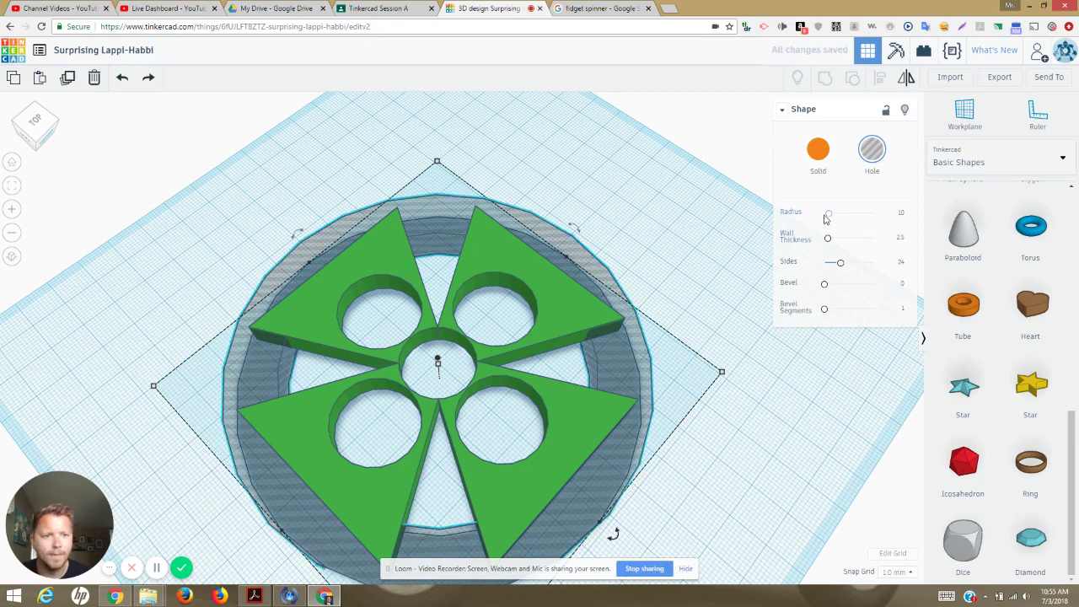
pyautogui.moveTo(831, 217); pyautogui.dragTo(835, 214)
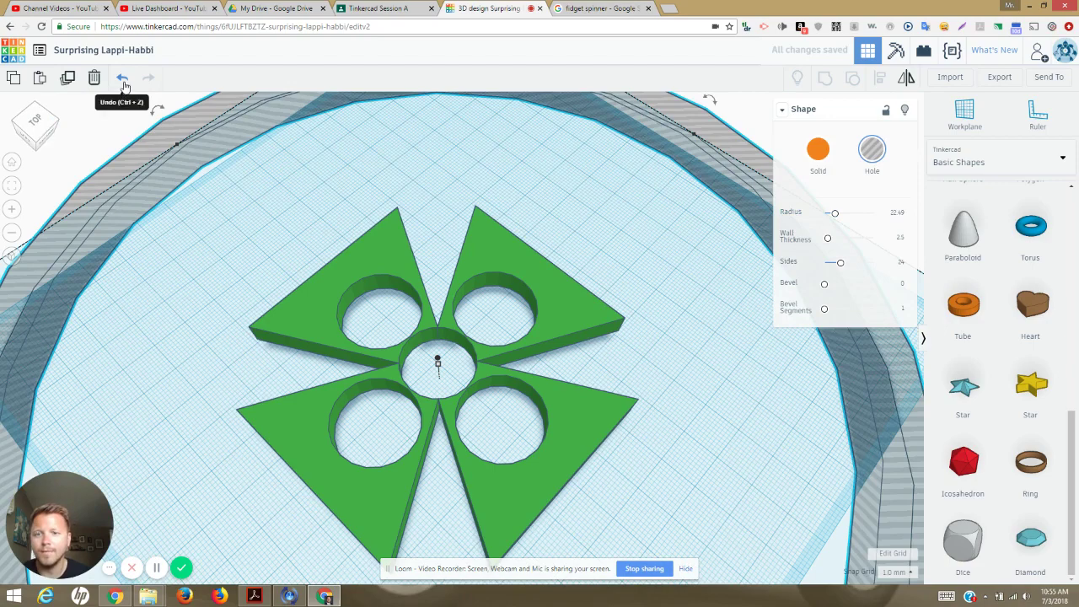
pyautogui.click(122, 78)
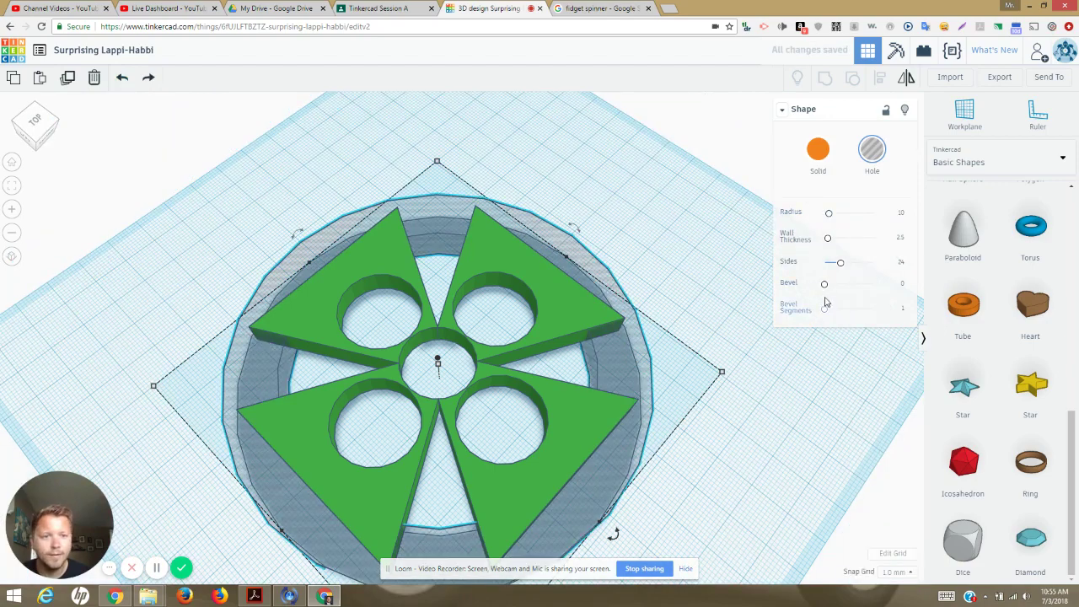
# Step: Set the tube hole to 64 sides and raise it until it covers the full thickness of the cross's arm ends
pyautogui.moveTo(841, 269); pyautogui.dragTo(898, 263)
pyautogui.scroll(3, 253, 325)
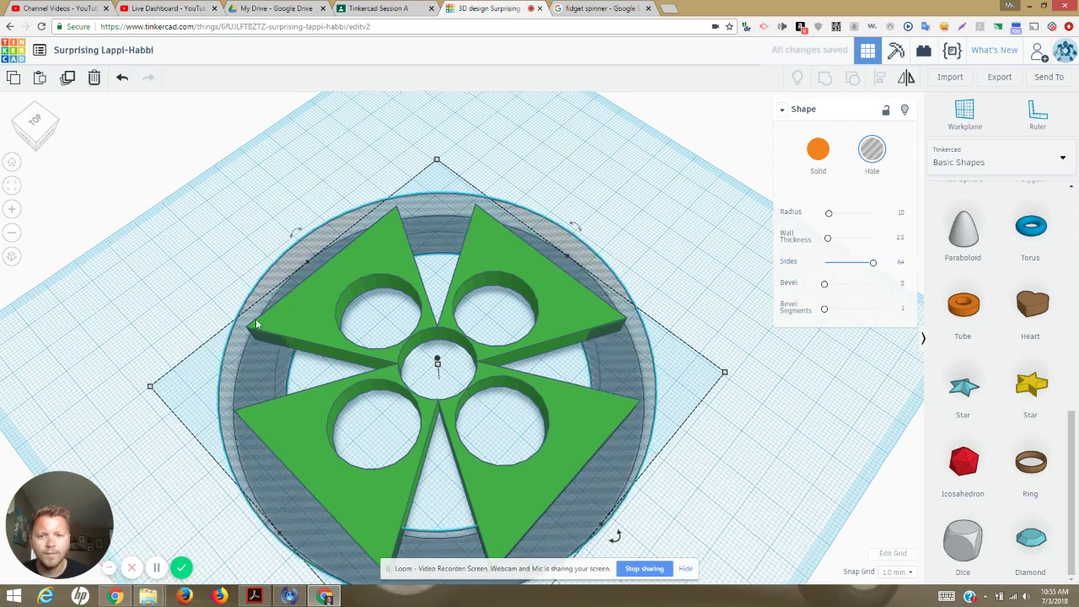
pyautogui.click(47, 115)
pyautogui.click(47, 121)
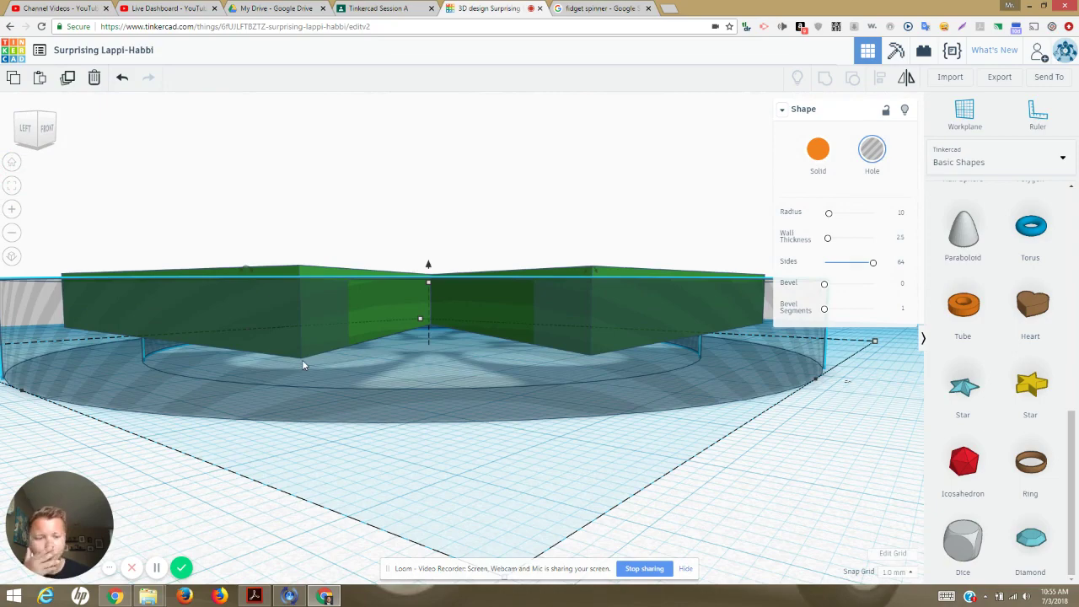
pyautogui.hotkey('ctrl', 'Up')
pyautogui.hotkey('ctrl', 'Up')
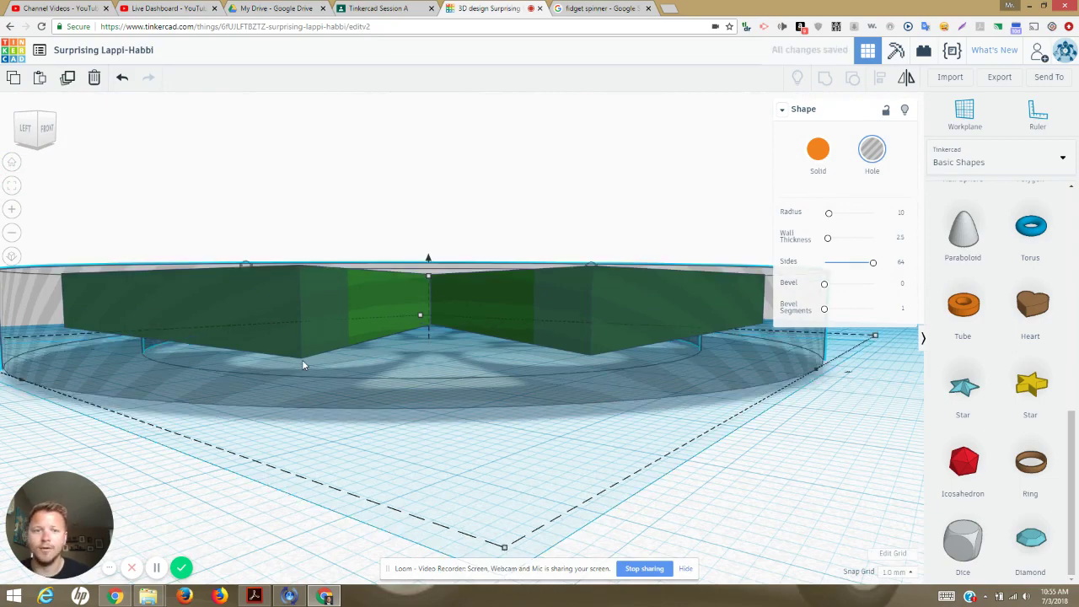
pyautogui.click(46, 133)
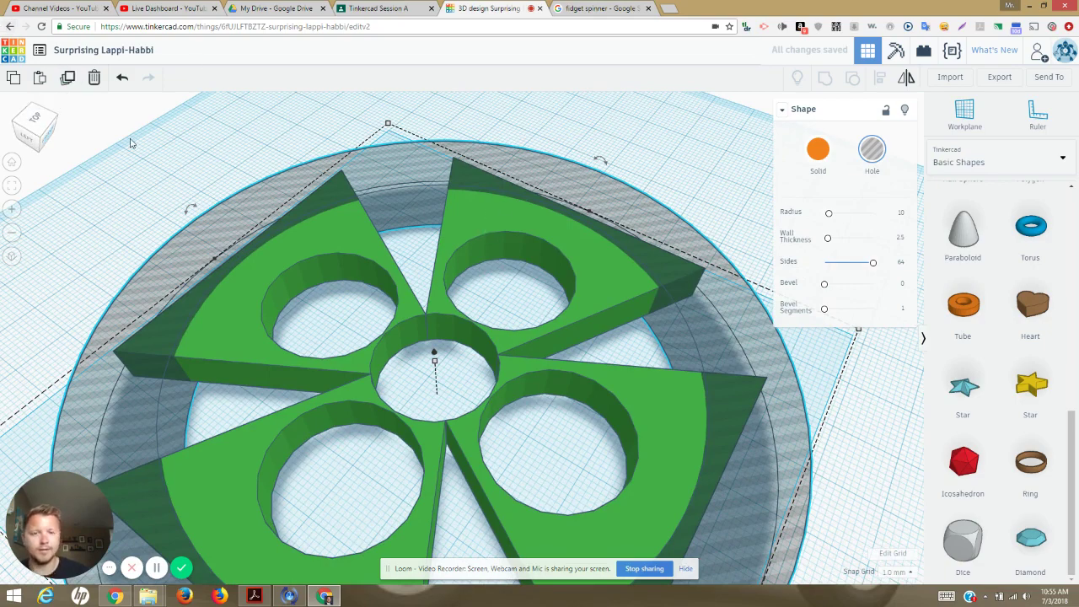
pyautogui.scroll(-5, 187, 255)
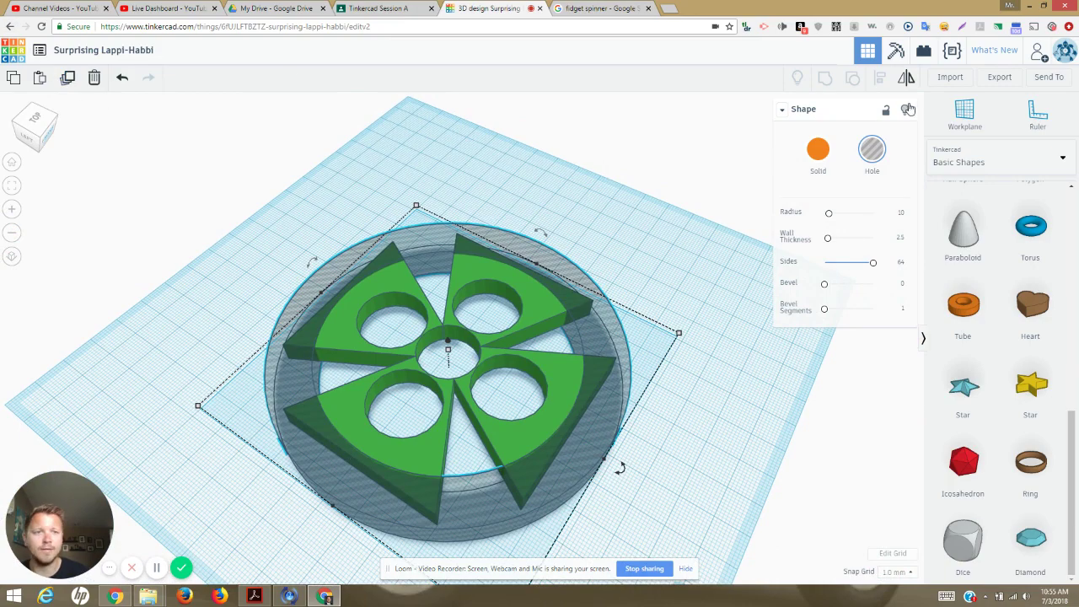
# Step: Select the tube hole and the green cross together and group them to round off the arm ends
pyautogui.click(288, 200)
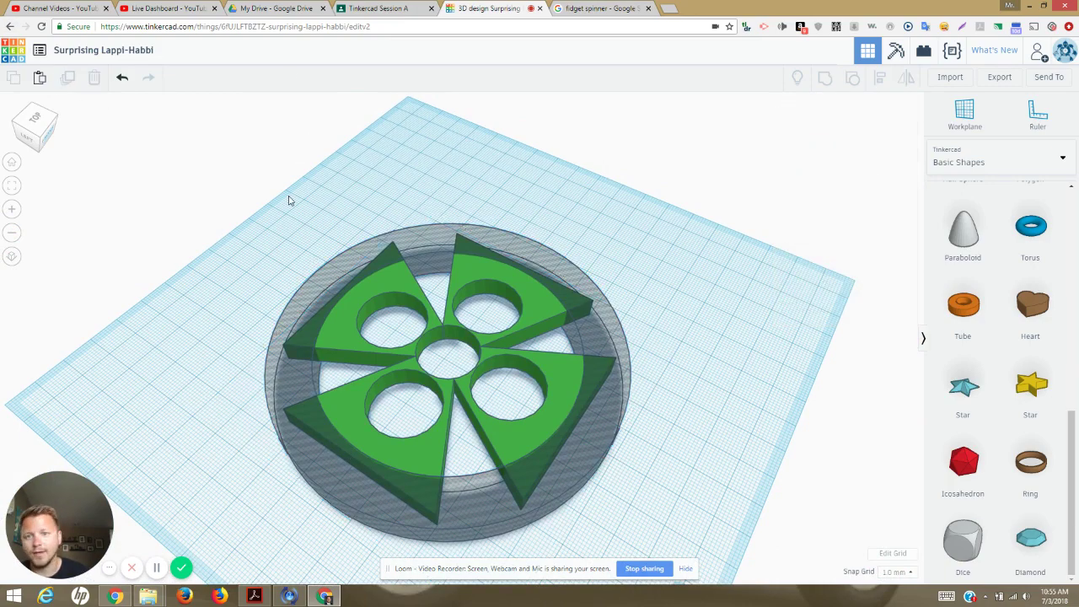
pyautogui.moveTo(265, 208); pyautogui.dragTo(722, 510)
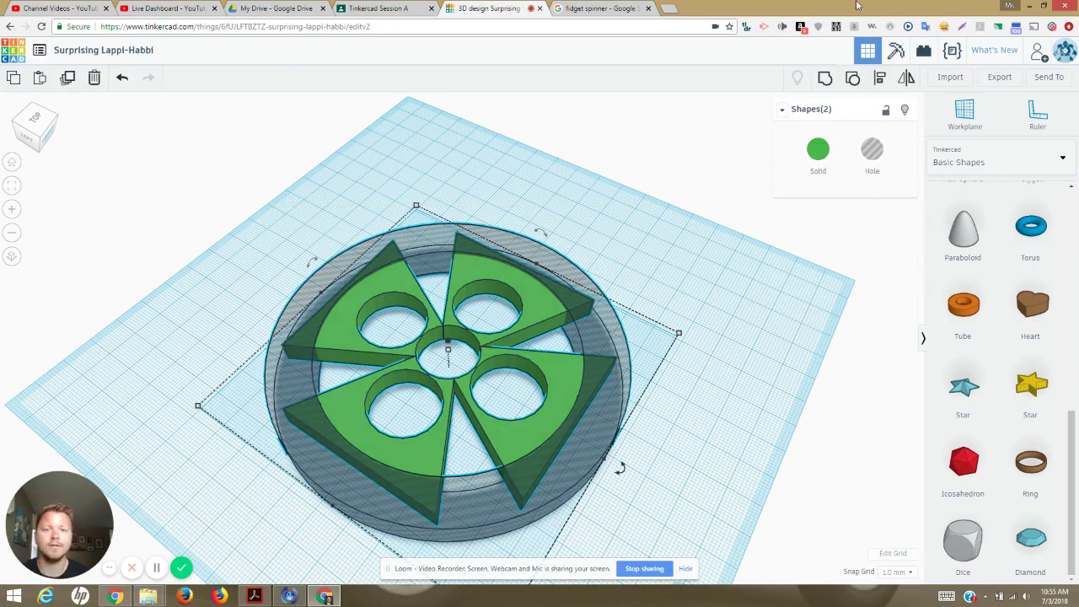
pyautogui.click(824, 77)
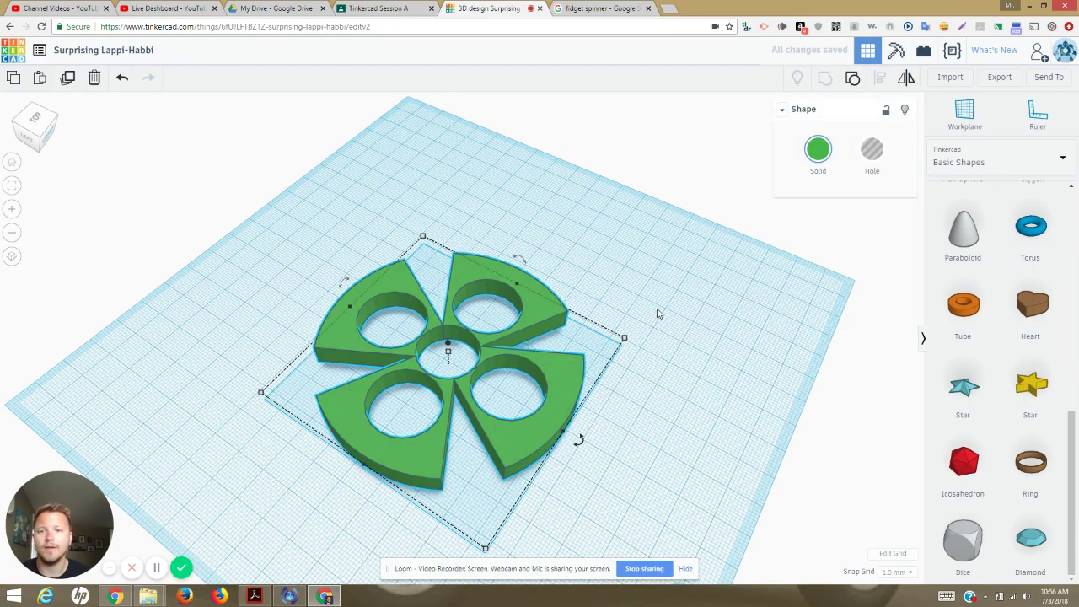
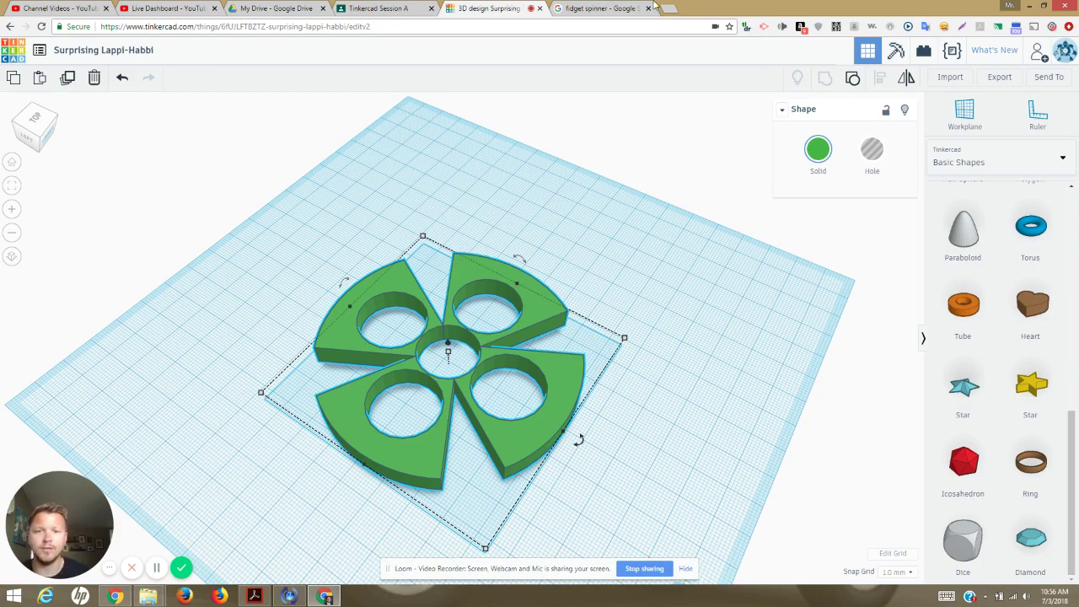
# Step: Switch to the Google image results for fidget spinners, browse the body shapes, and return to the Tinkercad design
pyautogui.click(601, 8)
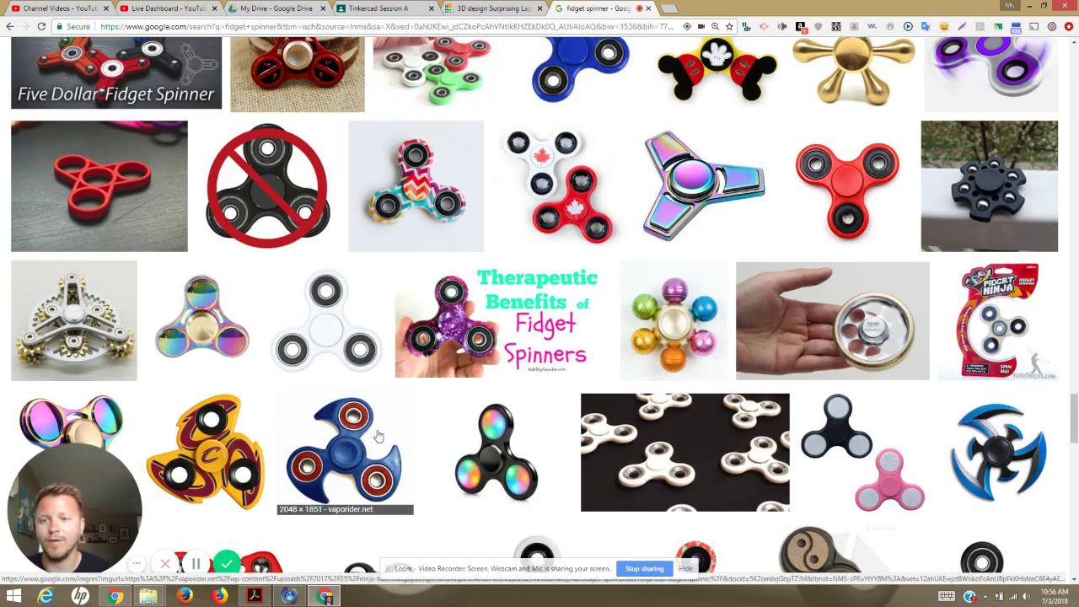
pyautogui.scroll(-5, 379, 435)
pyautogui.scroll(4, 379, 446)
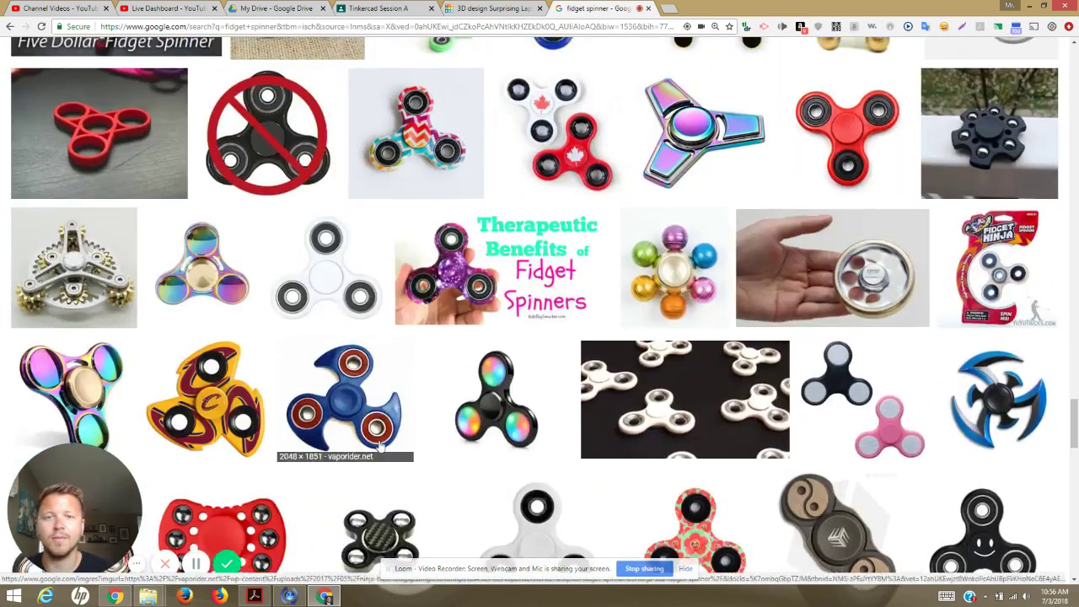
pyautogui.scroll(5, 379, 447)
pyautogui.hotkey('ctrl', 'shift', 'Tab')
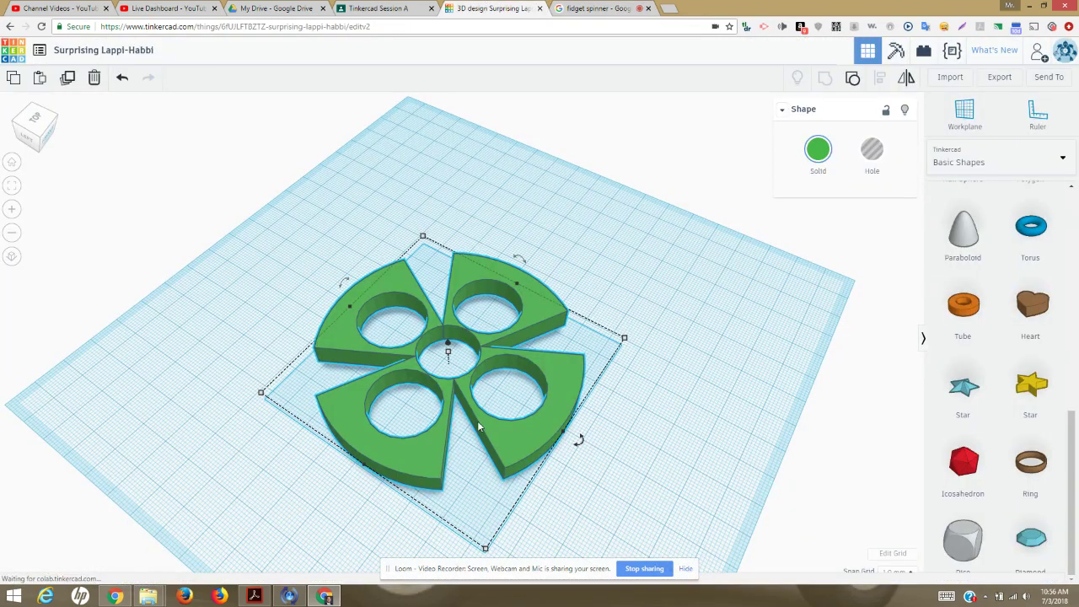
# Step: Examine the rounded spinner body from below and above, comparing it once more with the fidget spinner images
pyautogui.scroll(3, 431, 382)
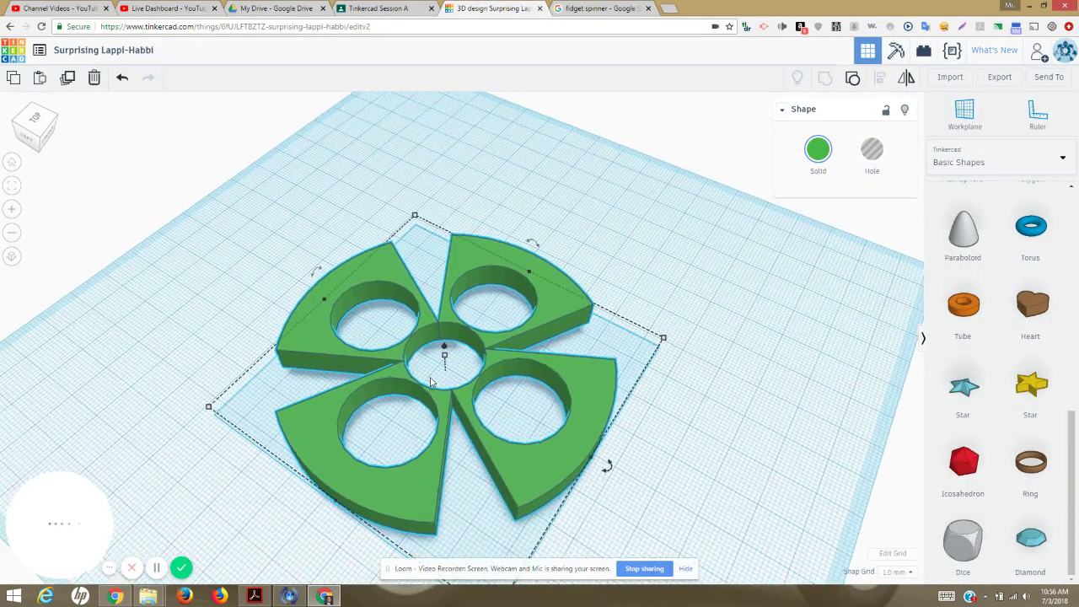
pyautogui.scroll(2, 341, 361)
pyautogui.scroll(-1, 396, 340)
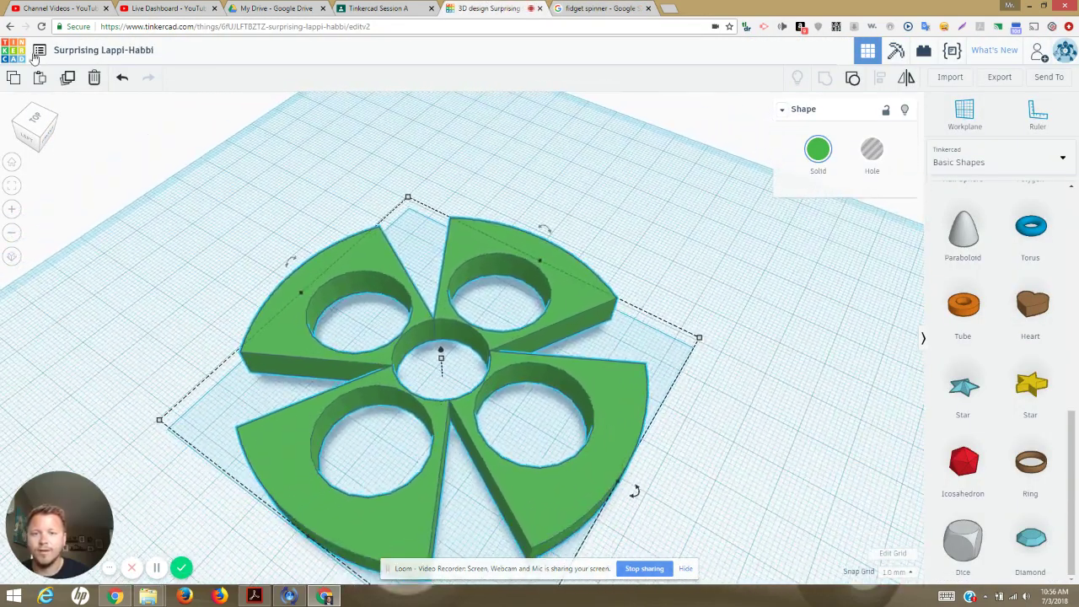
pyautogui.click(38, 126)
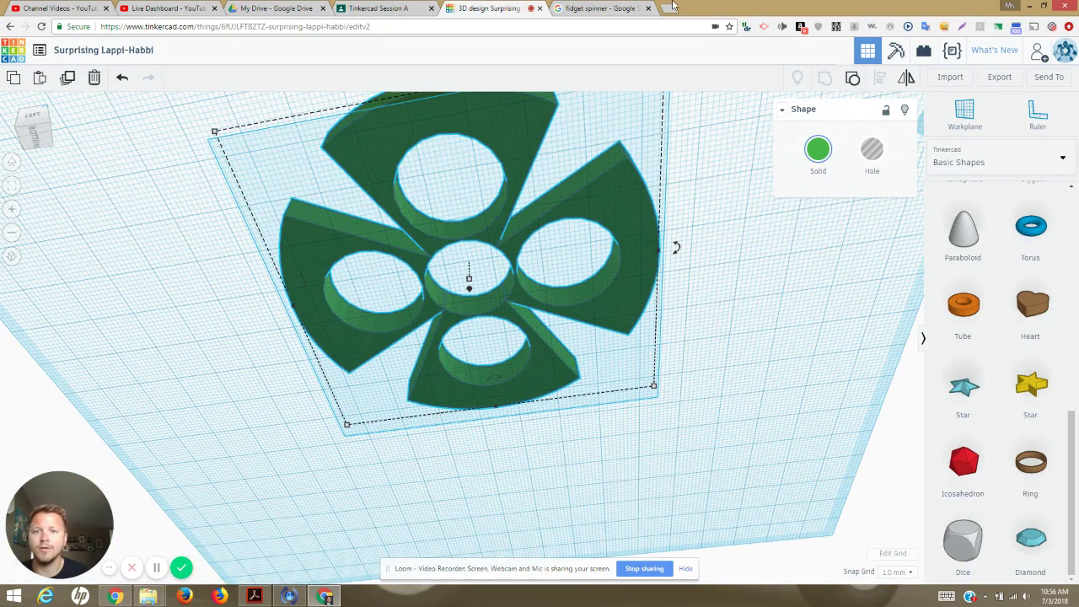
pyautogui.click(576, 8)
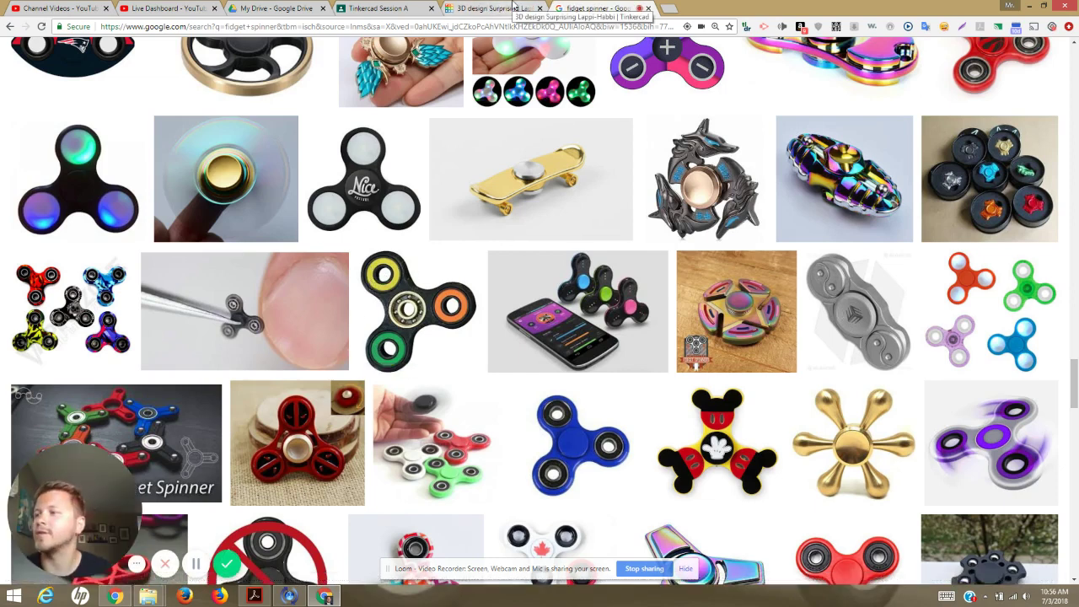
pyautogui.click(513, 8)
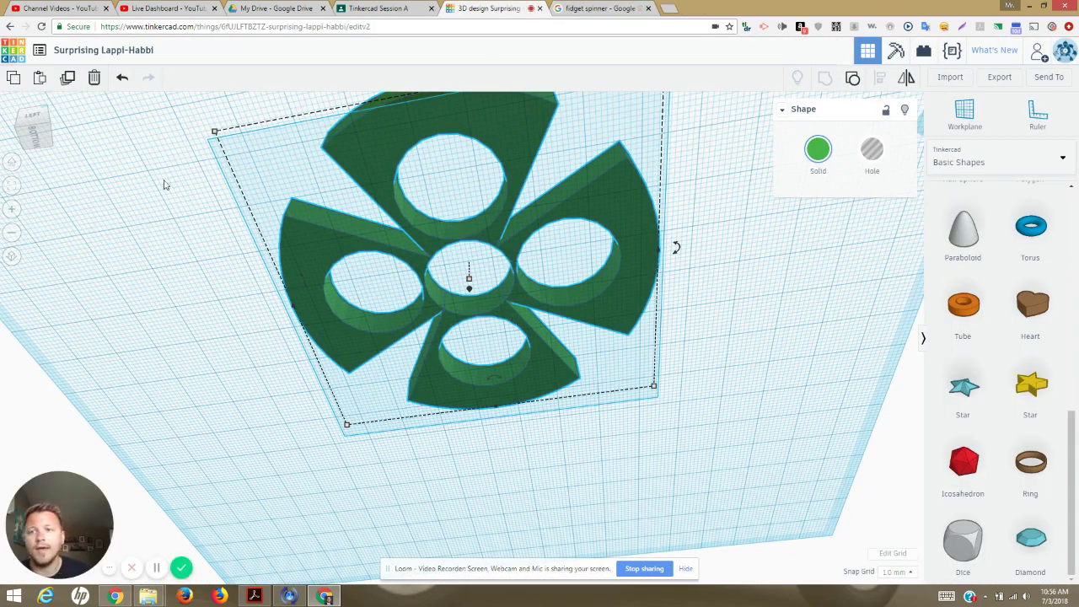
pyautogui.click(166, 226)
pyautogui.click(34, 141)
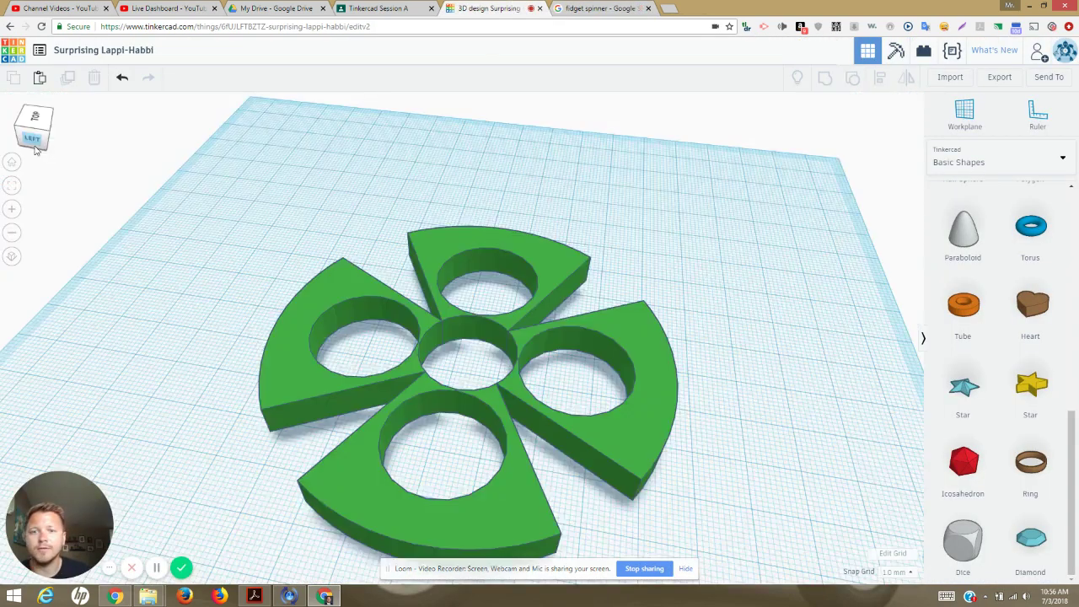
pyautogui.moveTo(35, 150); pyautogui.dragTo(36, 146)
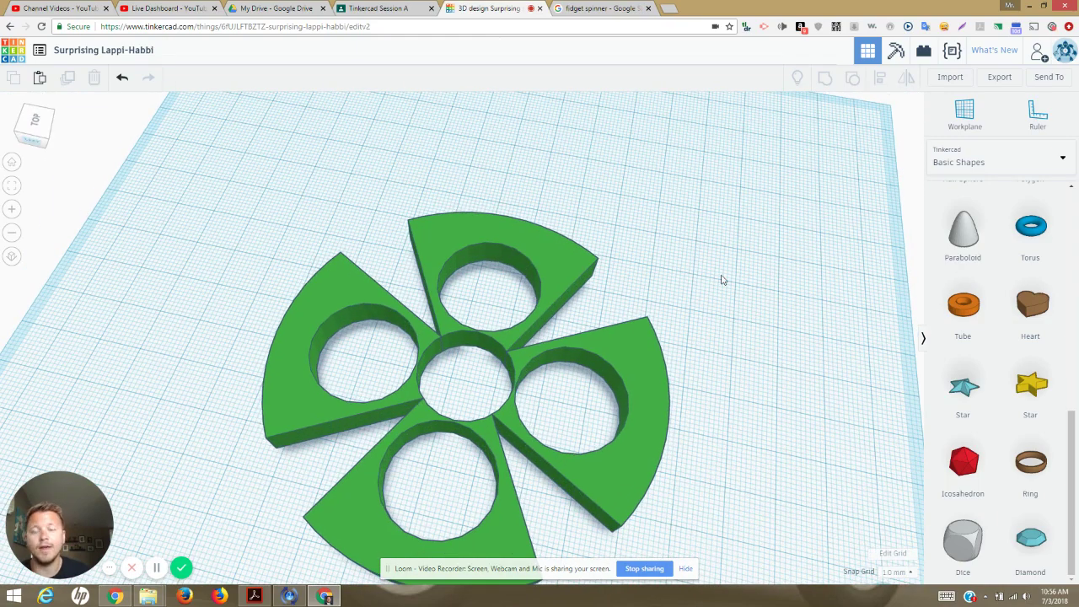
# Step: Try placing a text shape on one arm of the spinner, and delete it
pyautogui.scroll(7, 1058, 345)
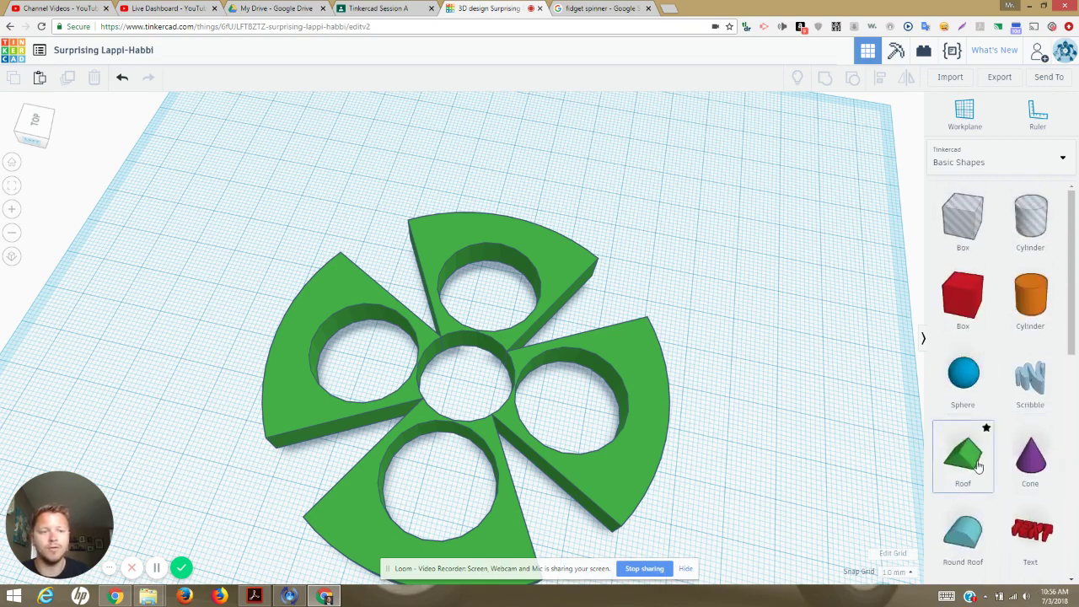
pyautogui.scroll(-5, 1024, 524)
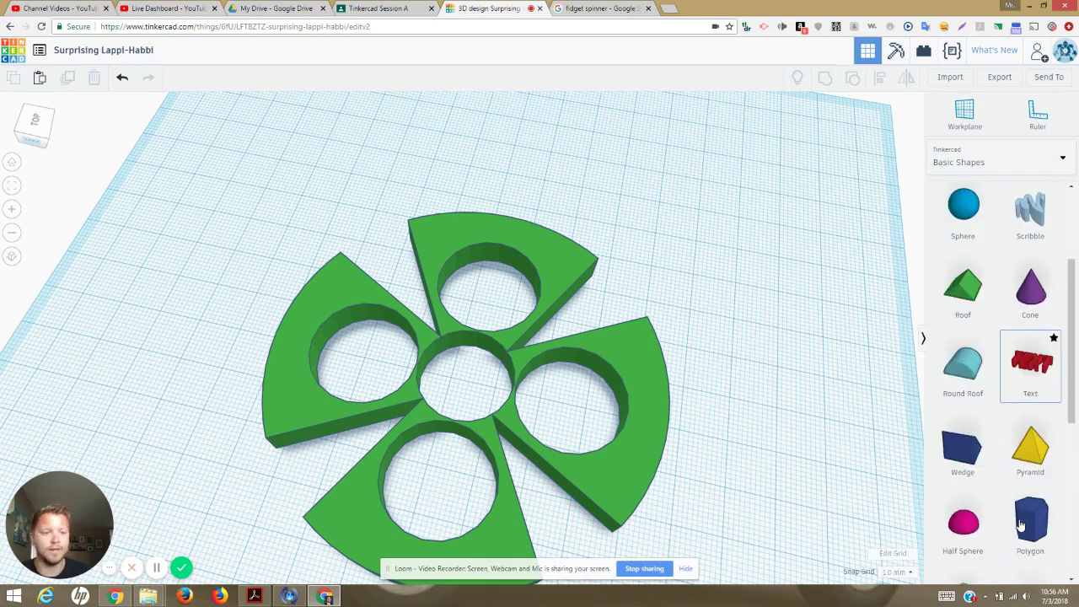
pyautogui.scroll(-2, 1020, 524)
pyautogui.scroll(5, 978, 422)
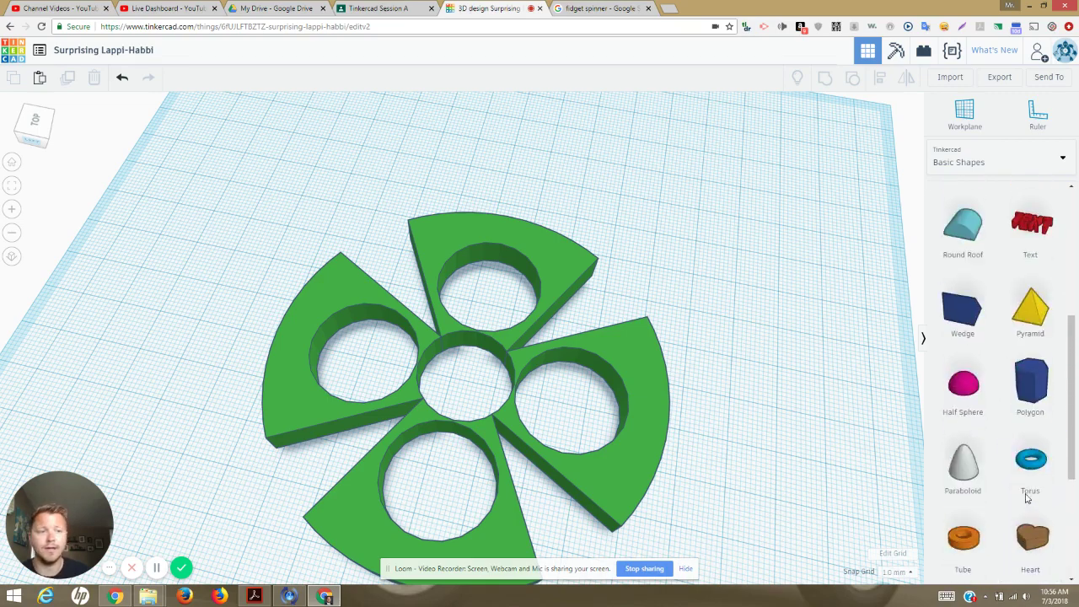
pyautogui.moveTo(1030, 384); pyautogui.dragTo(519, 207)
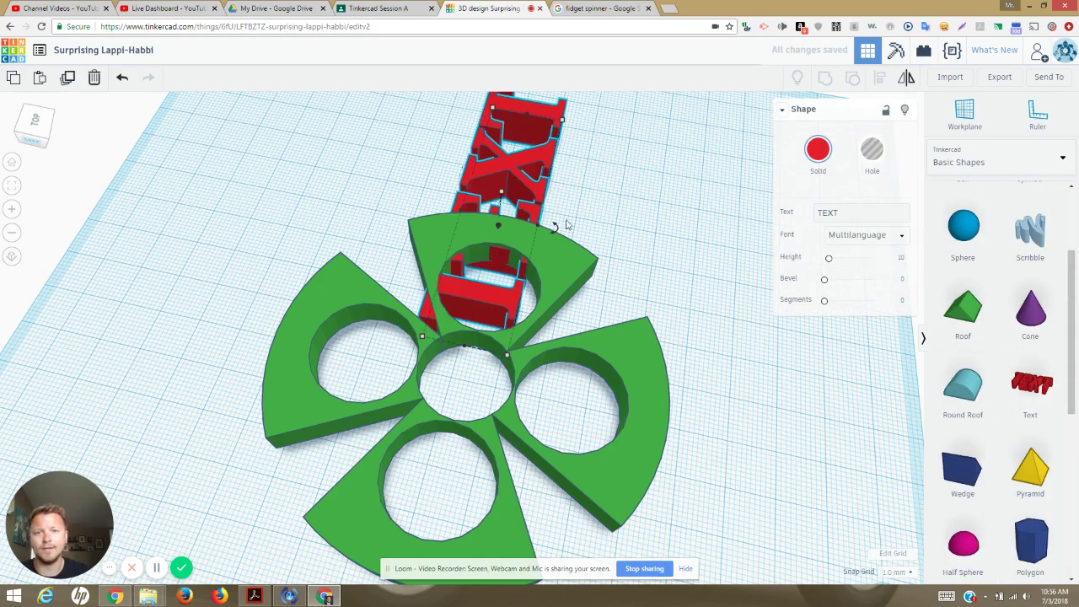
pyautogui.moveTo(570, 232); pyautogui.dragTo(451, 242)
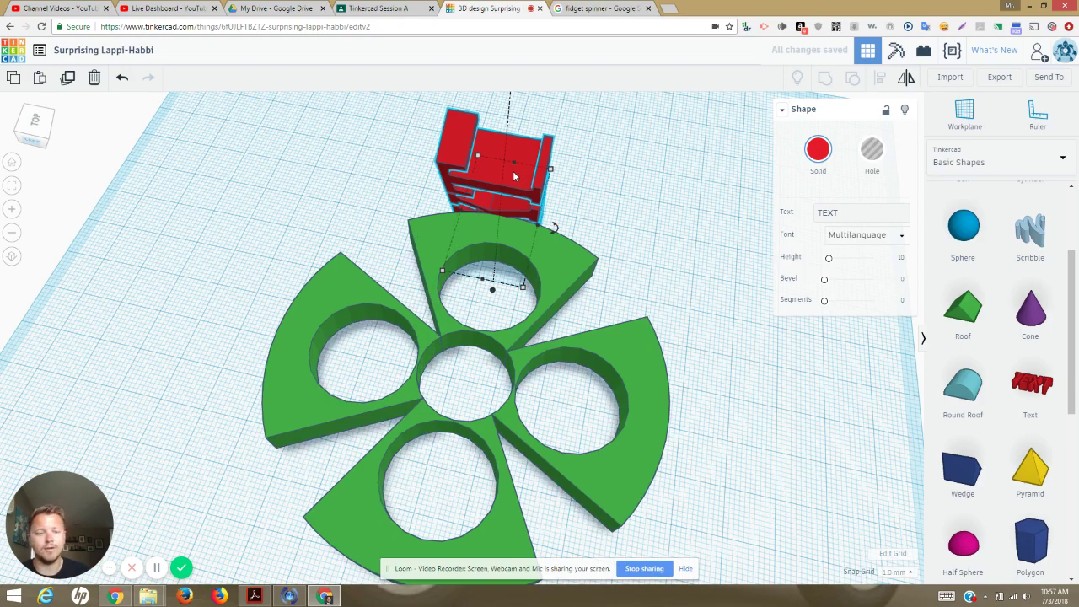
pyautogui.press('Delete')
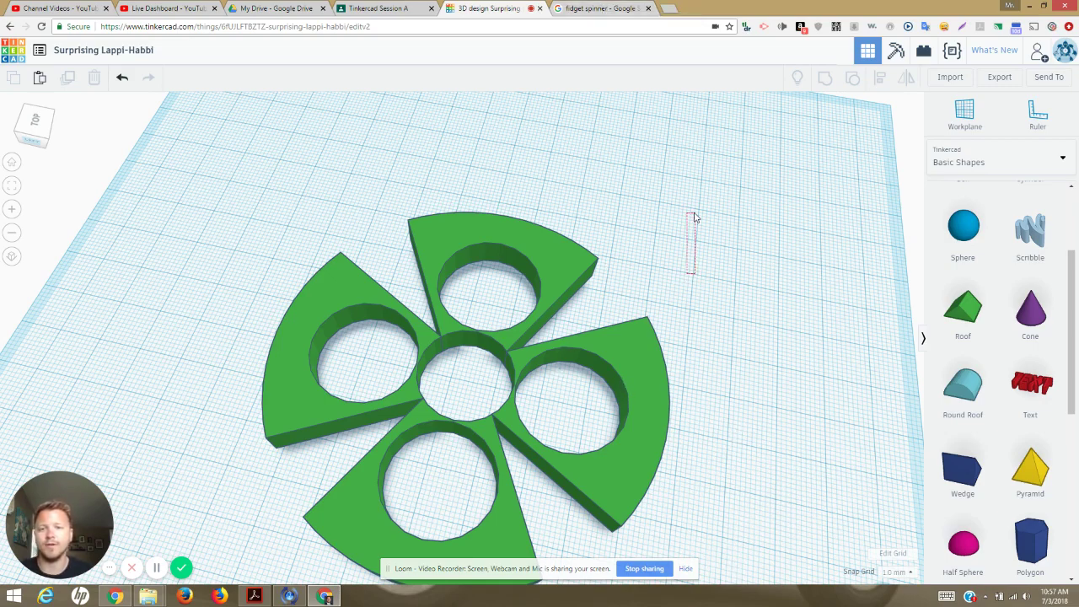
# Step: Change the solid colour of the spinner body to the preset red
pyautogui.click(530, 253)
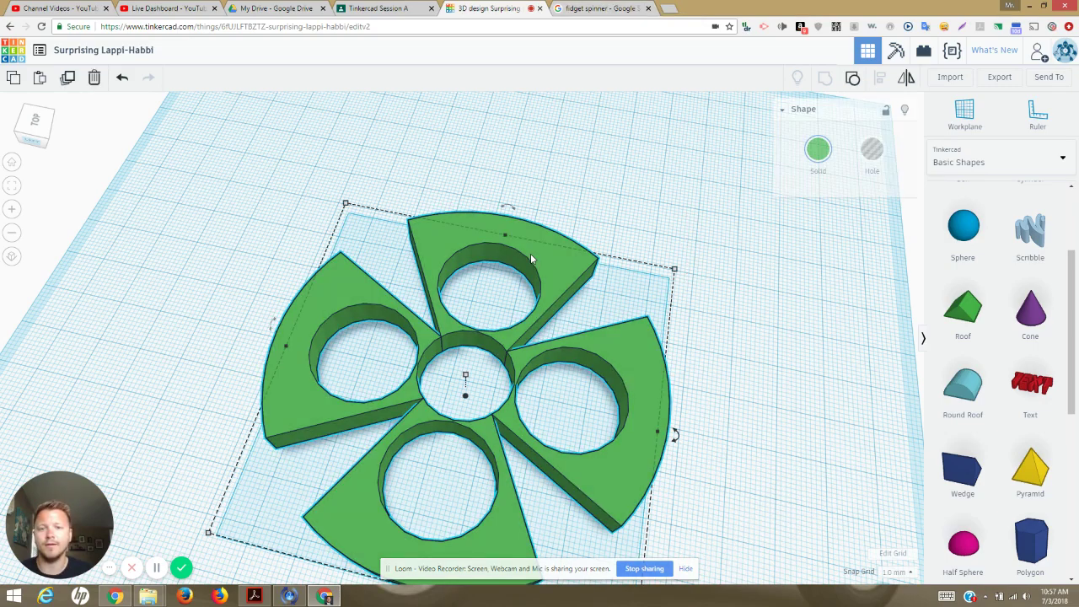
pyautogui.click(818, 149)
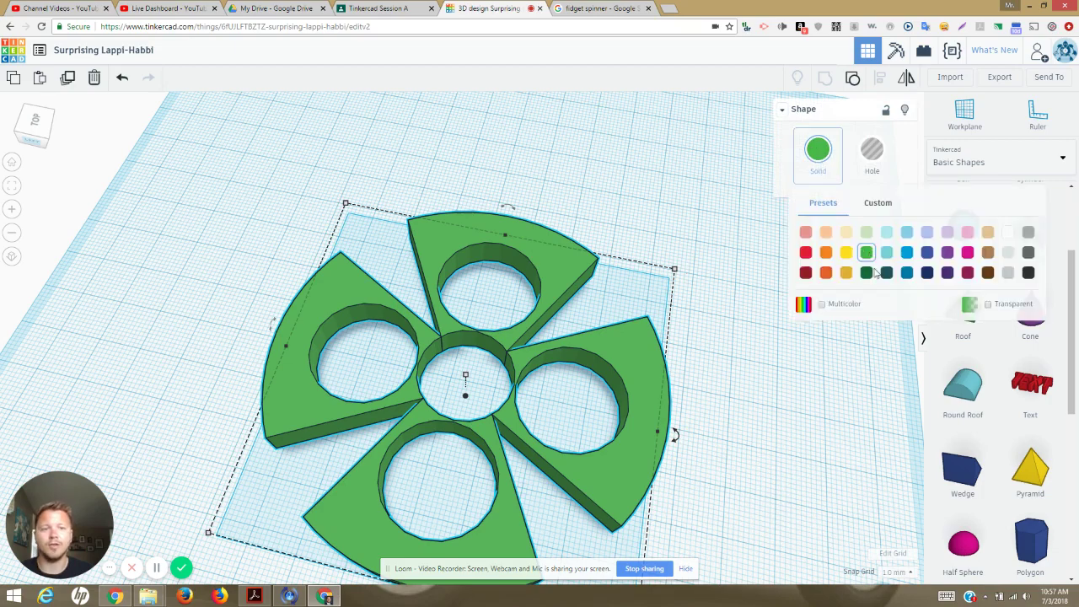
pyautogui.click(805, 252)
pyautogui.click(807, 248)
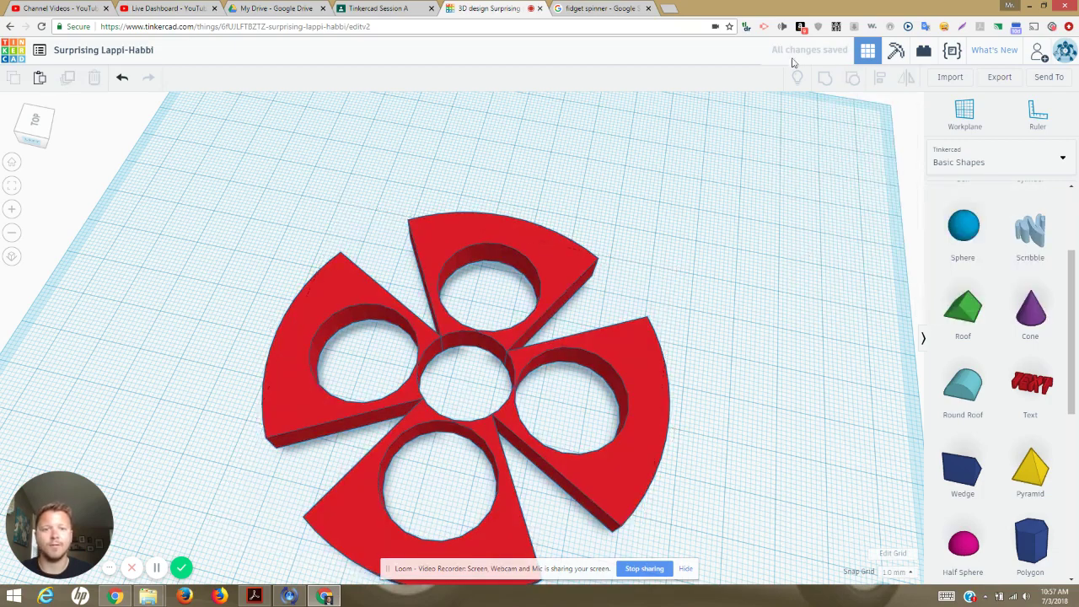
# Step: Try the Multicolor option on the whole spinner body, and turn it off again
pyautogui.hotkey('ctrl', 'a')
pyautogui.click(818, 149)
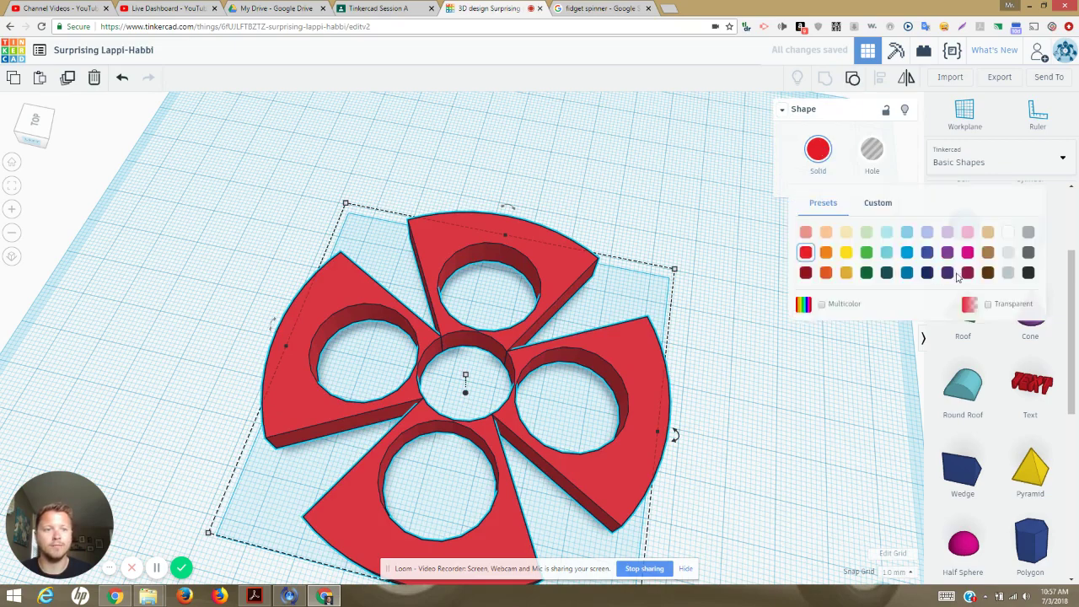
pyautogui.click(822, 305)
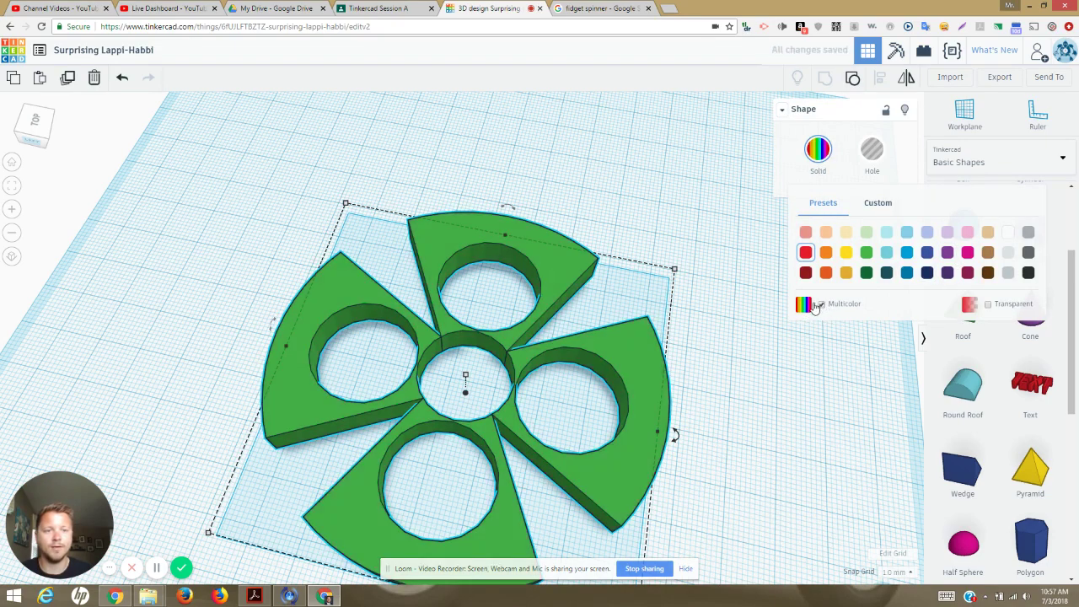
pyautogui.click(822, 305)
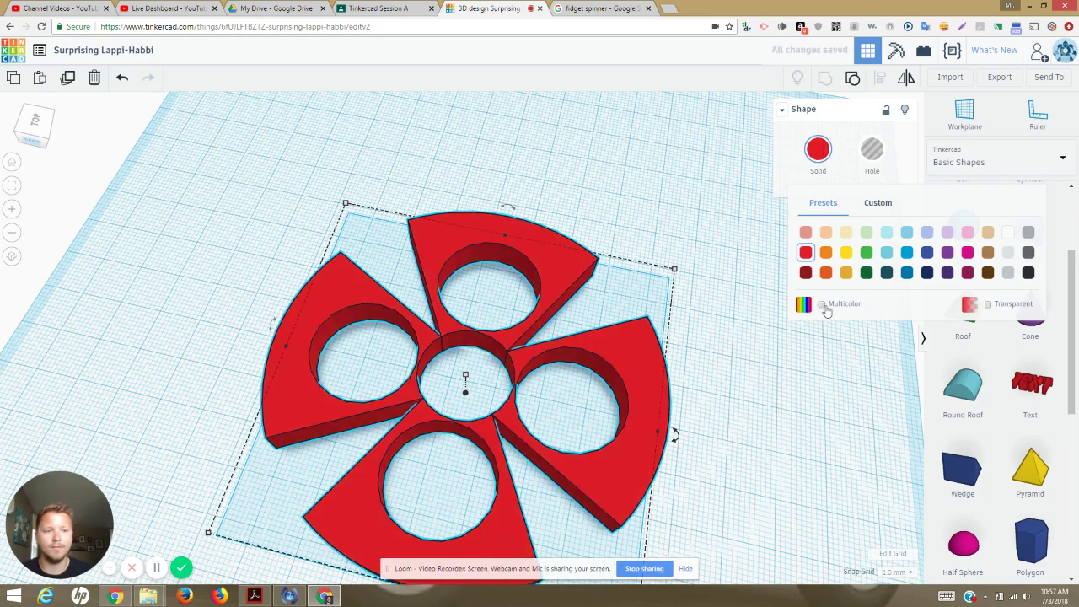
pyautogui.click(823, 306)
pyautogui.click(822, 305)
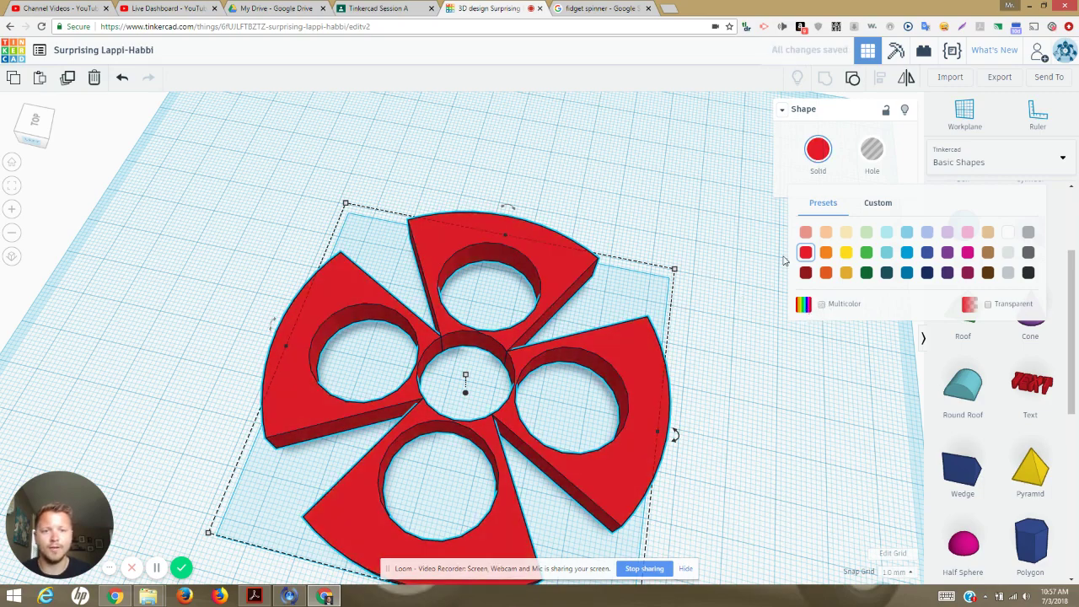
# Step: Try the preset orange as the spinner body's solid colour, and replace it with the light blue preset from the palest row
pyautogui.click(827, 252)
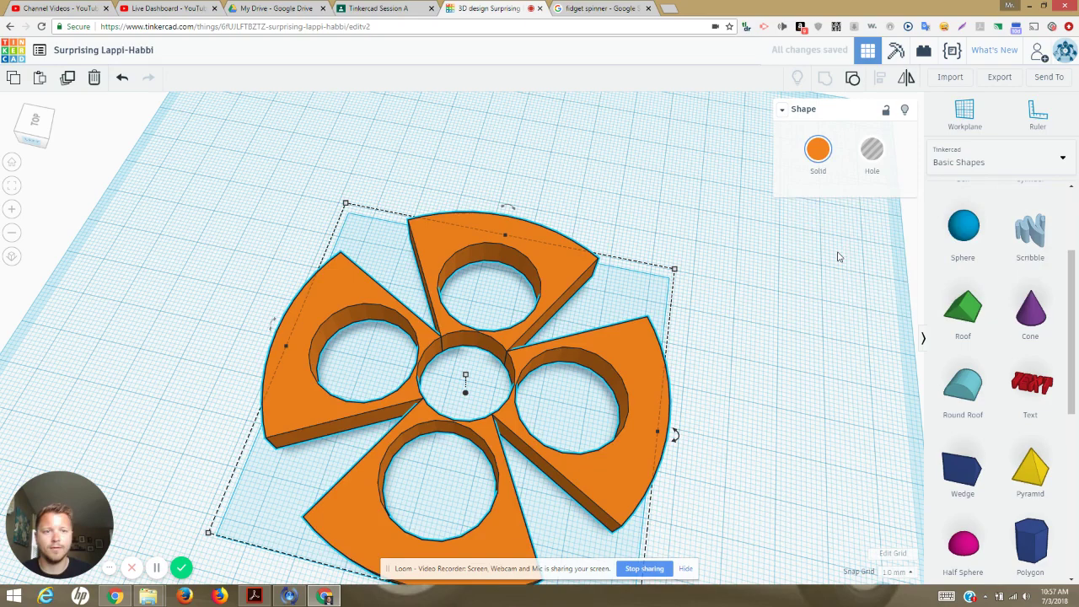
pyautogui.click(817, 149)
pyautogui.click(905, 232)
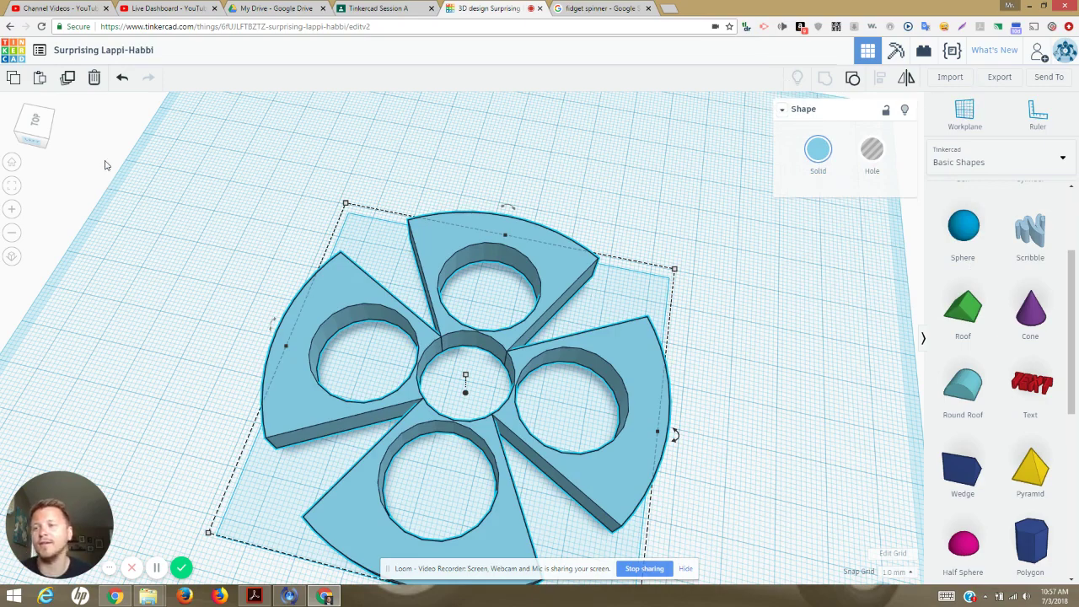
# Step: Examine the recoloured spinner body from the side, from below and from several angles above
pyautogui.click(35, 138)
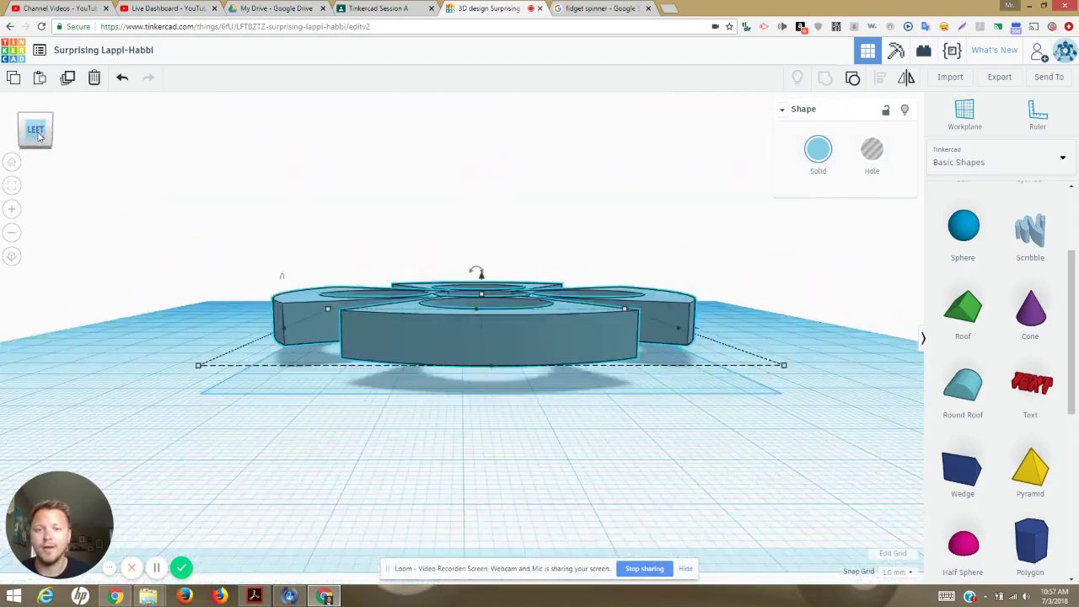
pyautogui.click(39, 131)
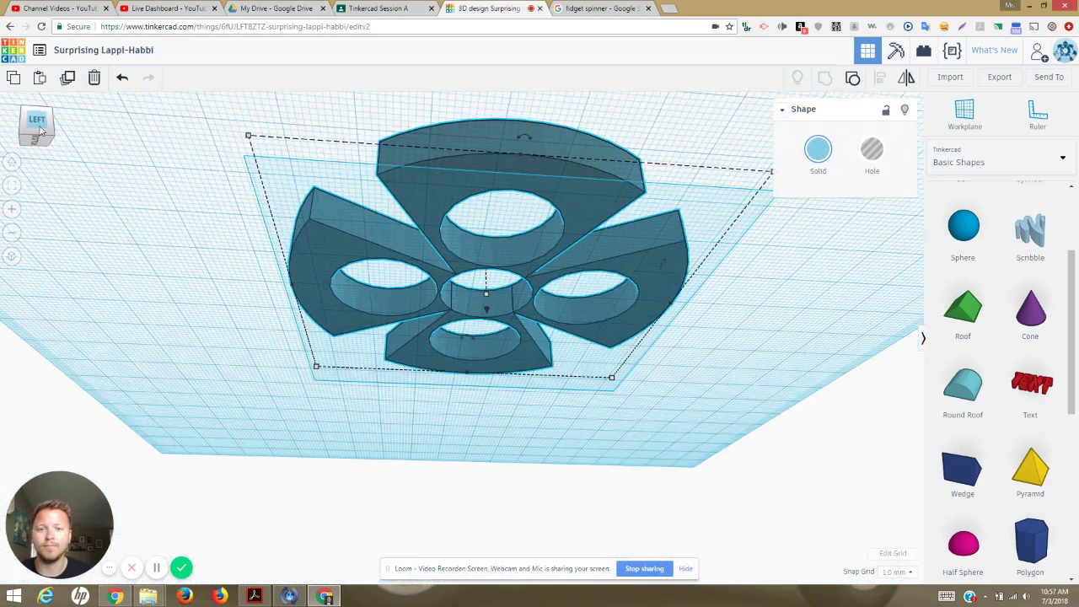
pyautogui.click(39, 140)
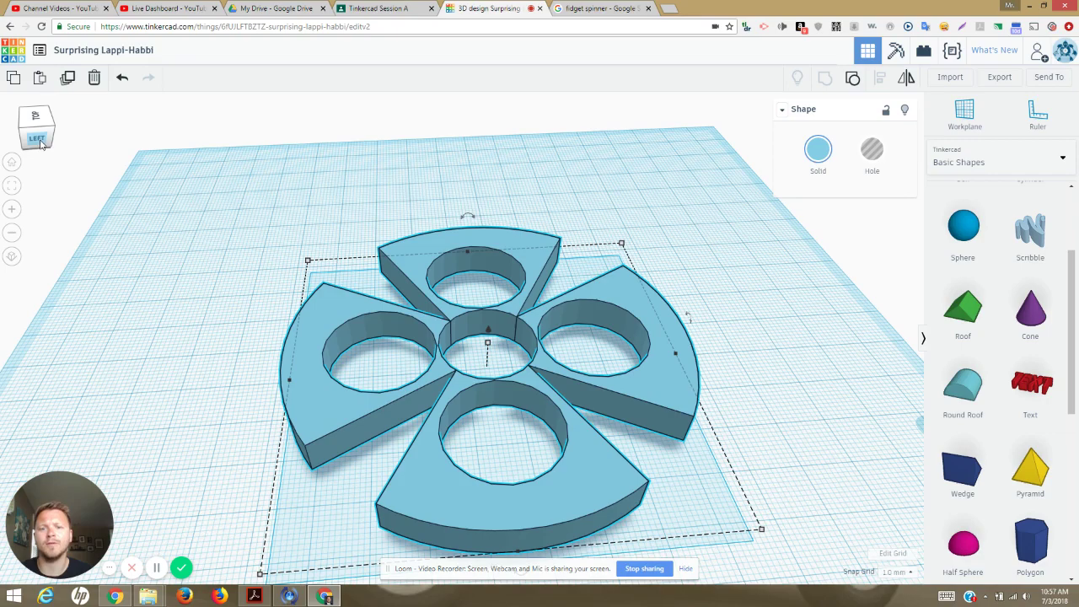
pyautogui.click(40, 142)
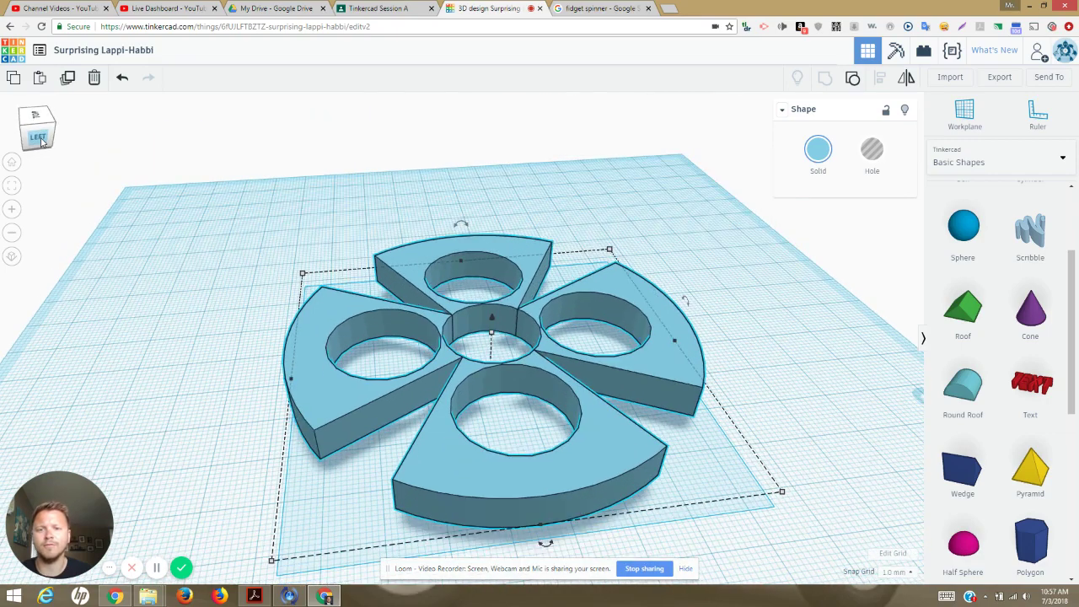
pyautogui.moveTo(36, 141); pyautogui.dragTo(35, 141)
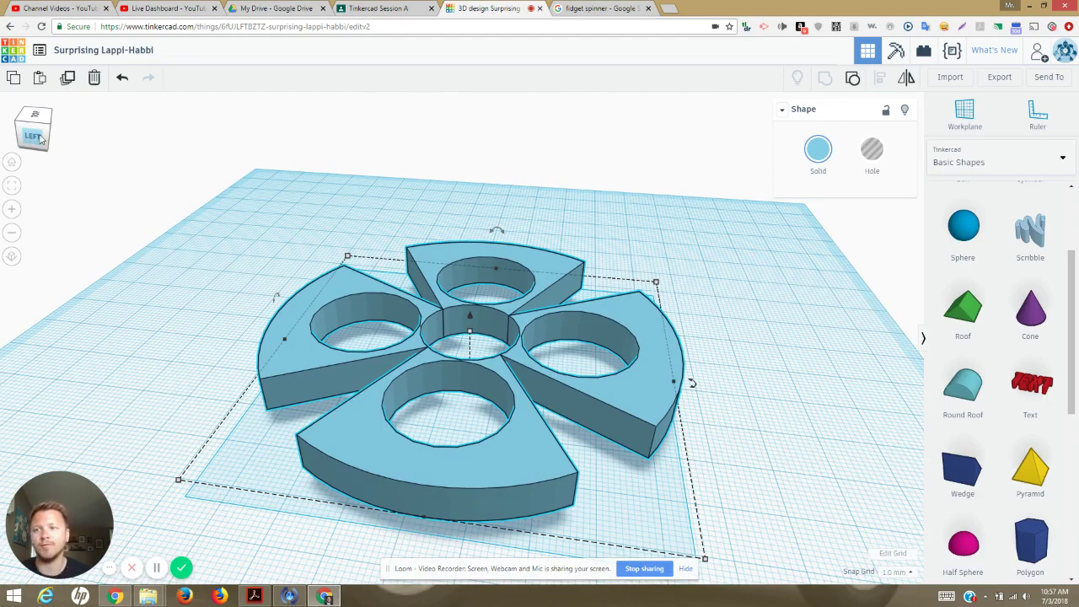
pyautogui.moveTo(40, 139); pyautogui.dragTo(19, 149)
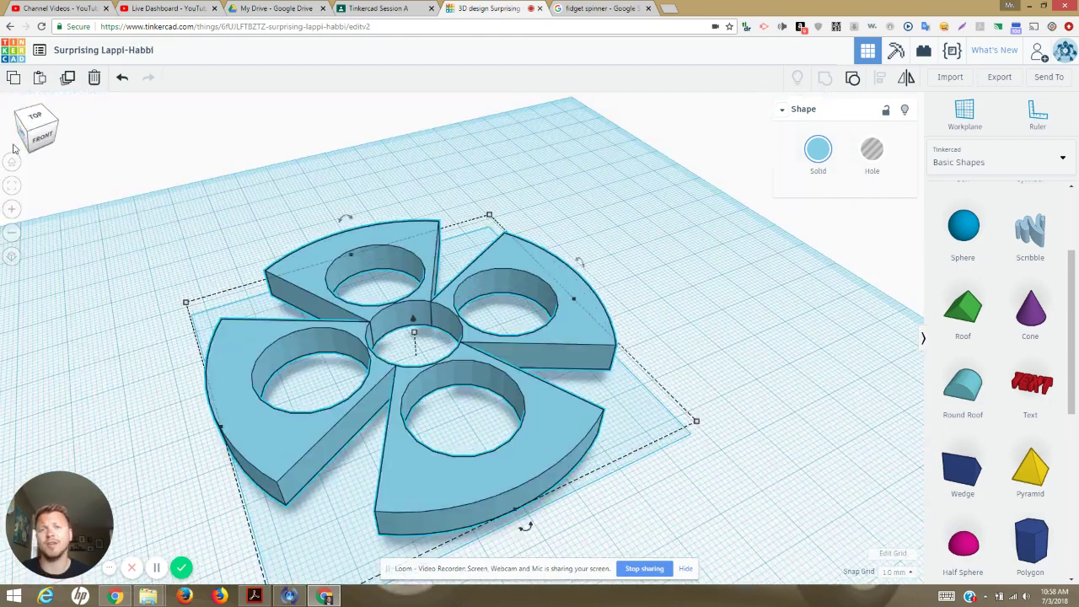